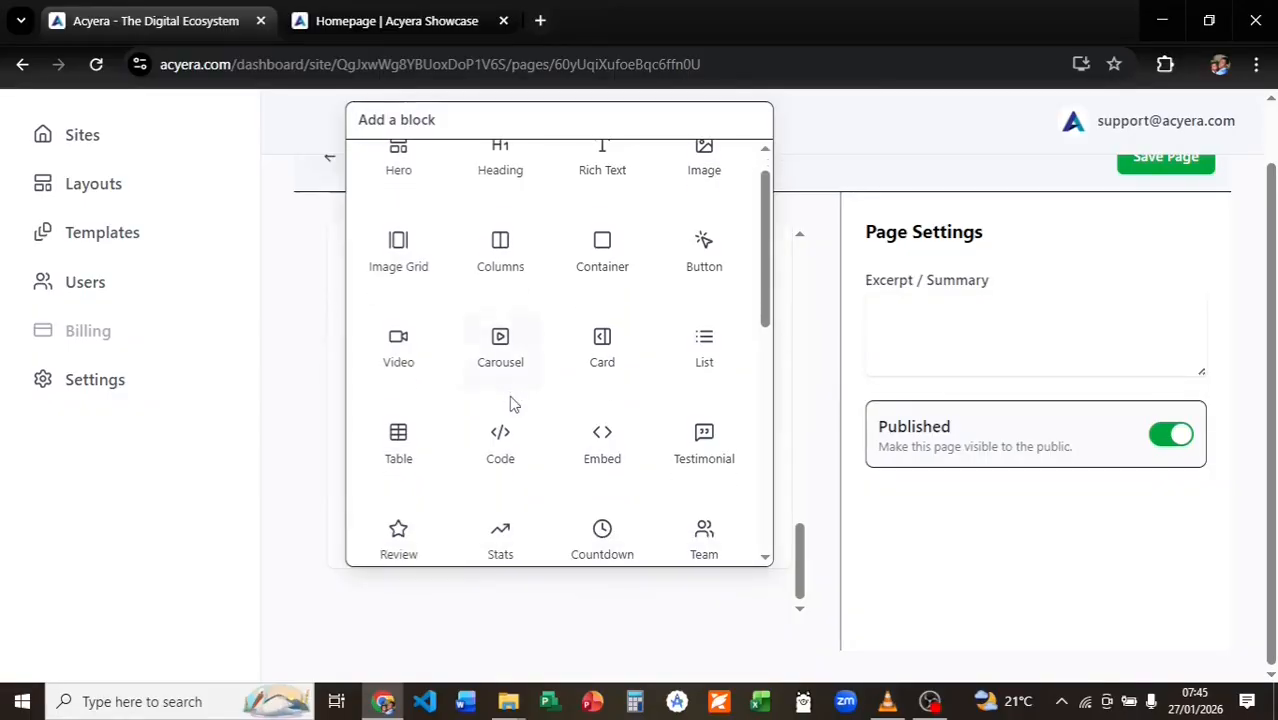
scroll(512, 403, down, 4)
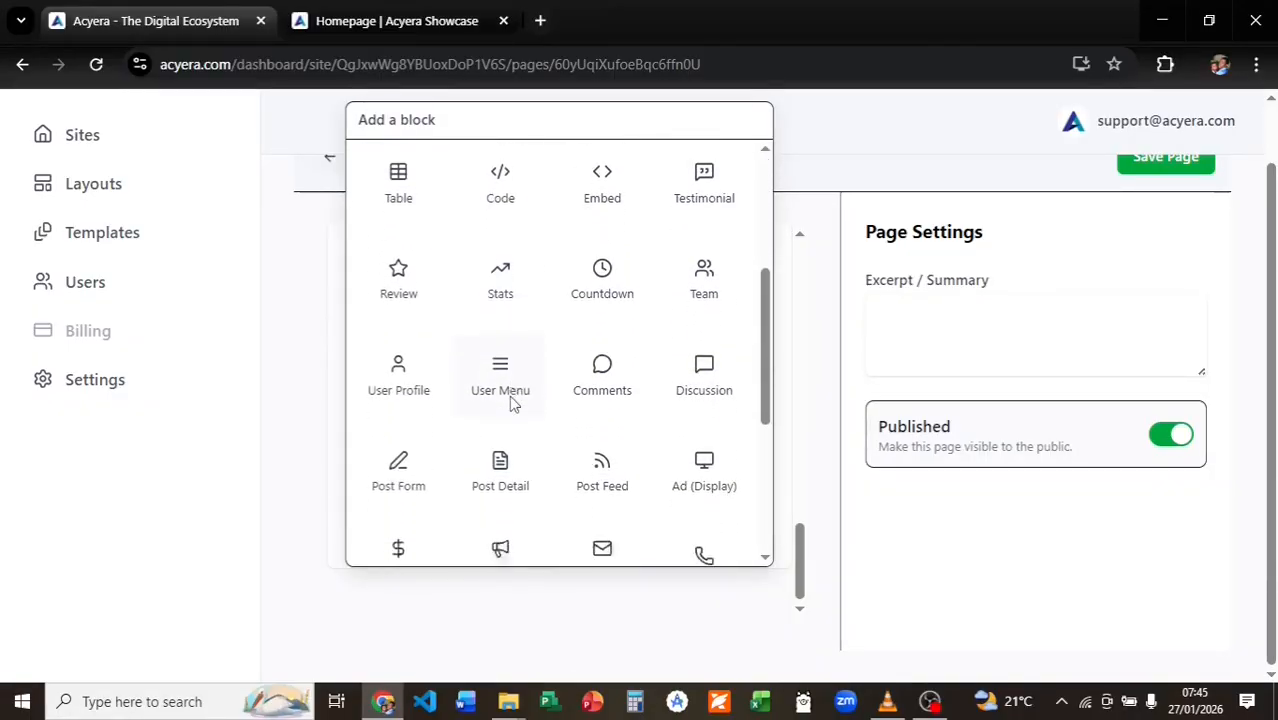
Add a Review block below Comments on the Homepage and set its Mode to Aggregated.
click(605, 422)
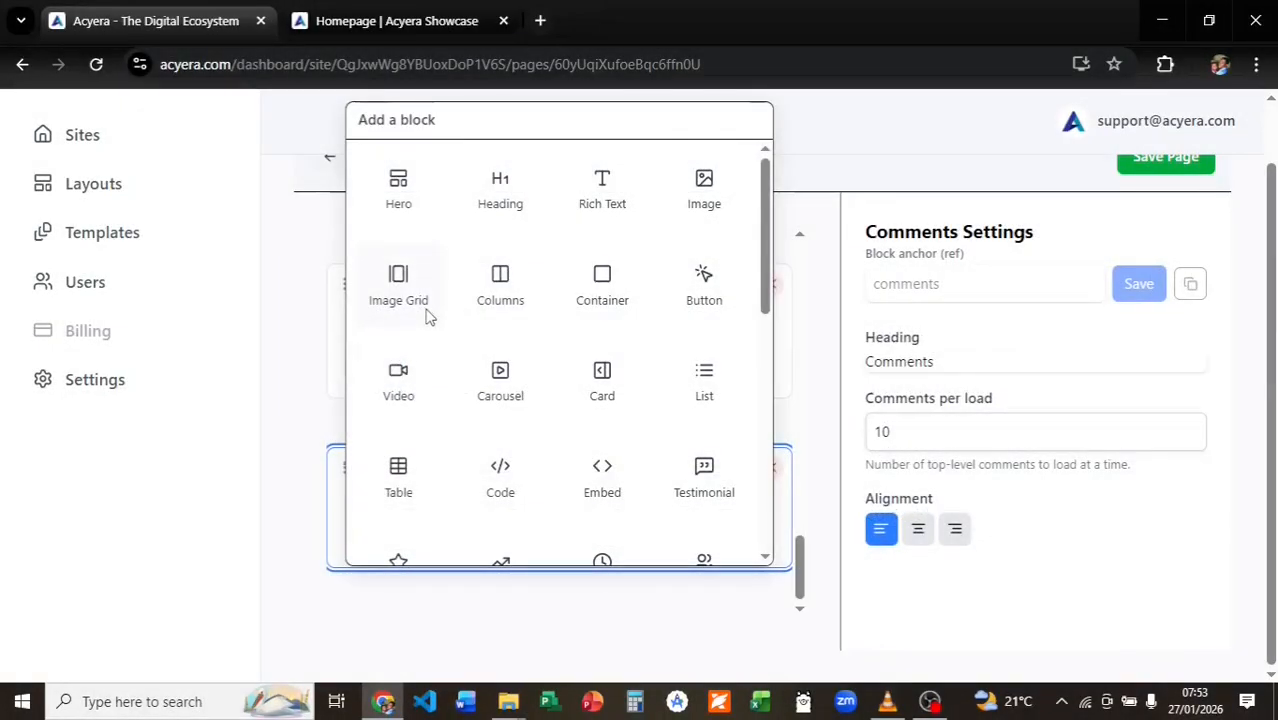
scroll(408, 374, down, 1)
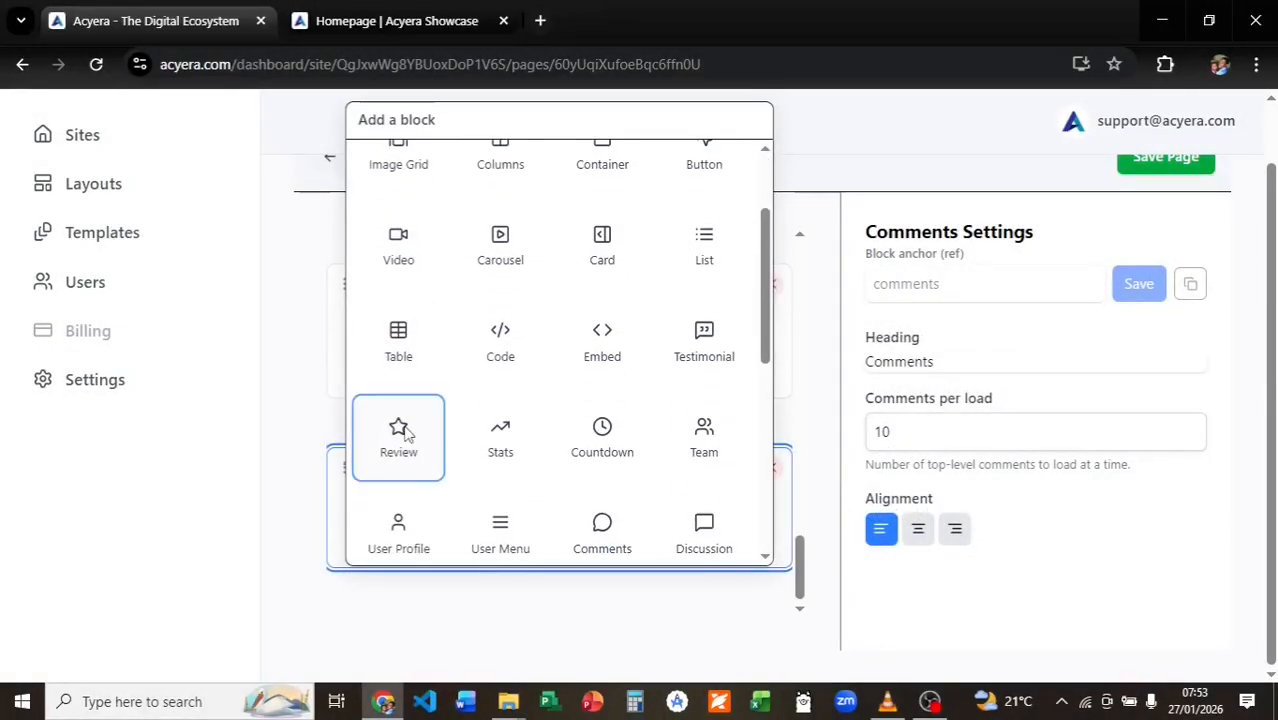
click(402, 431)
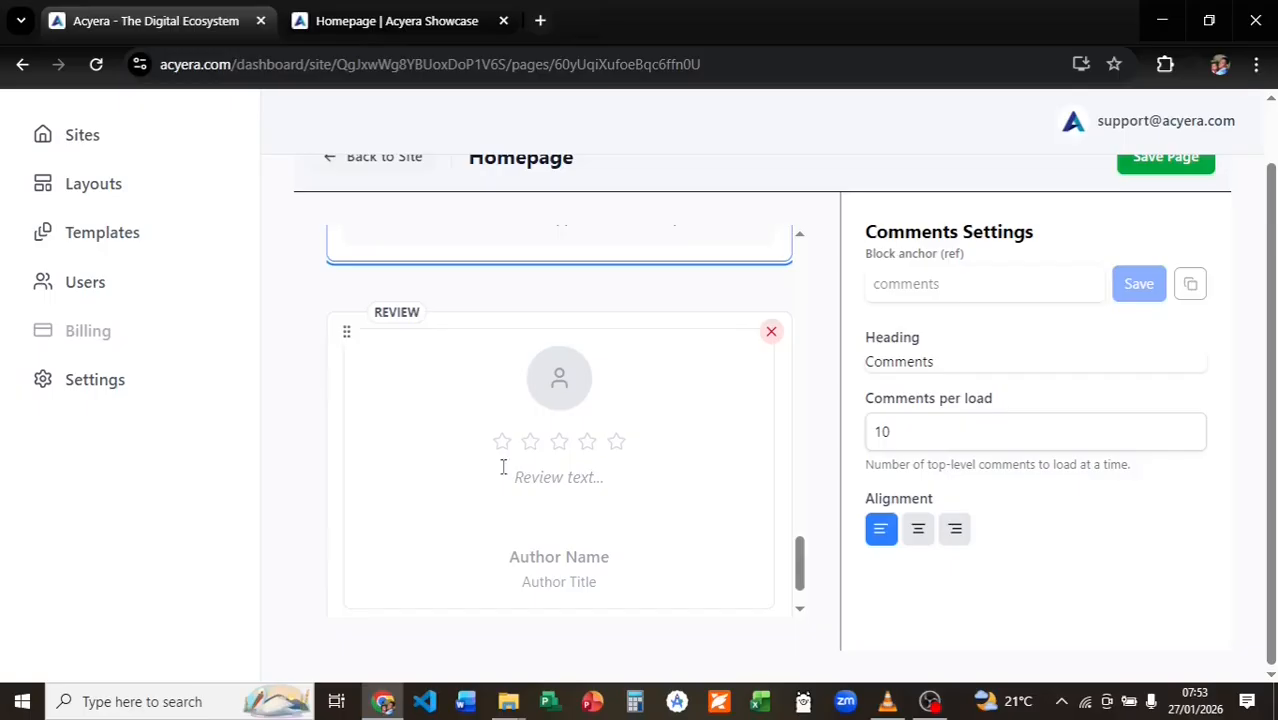
click(517, 466)
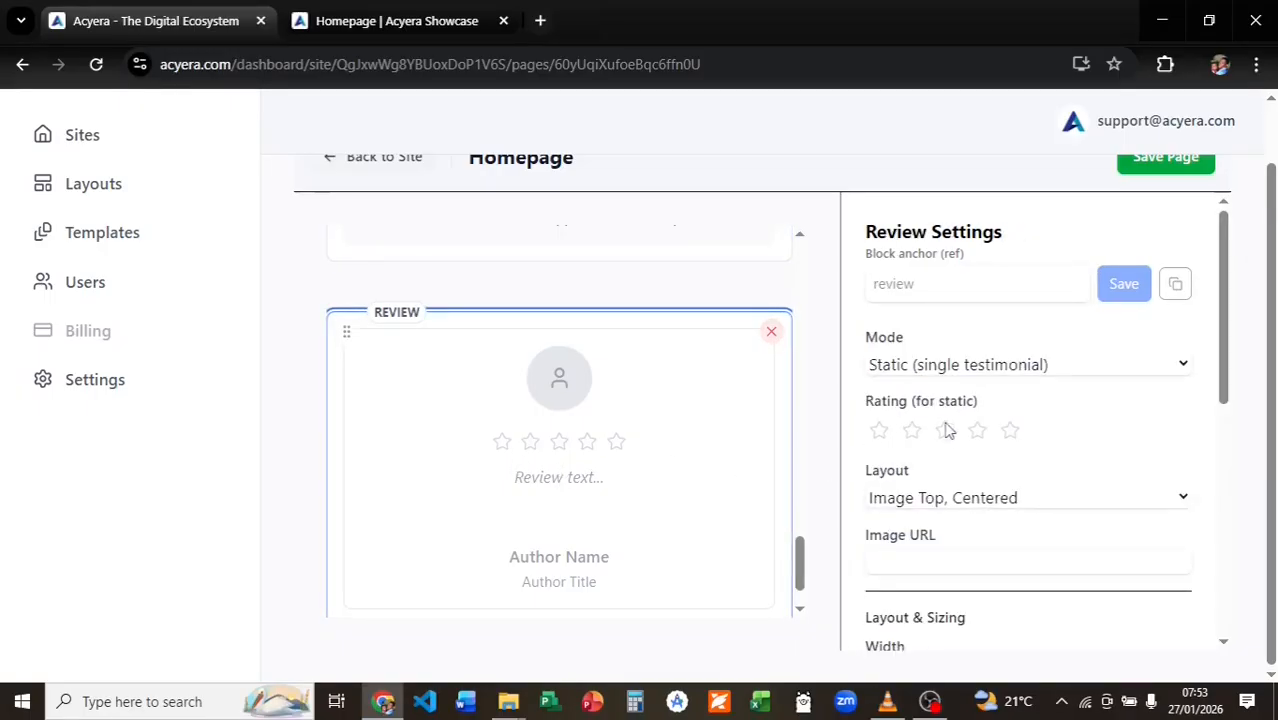
click(1003, 368)
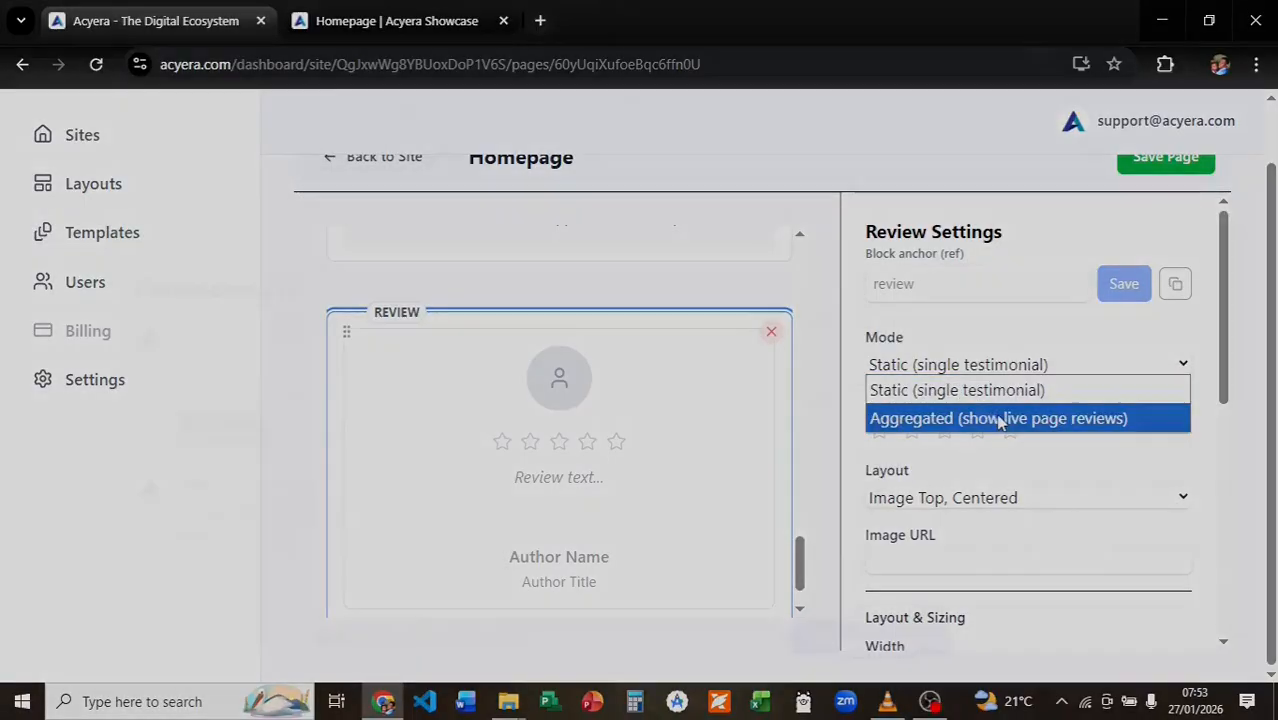
click(999, 416)
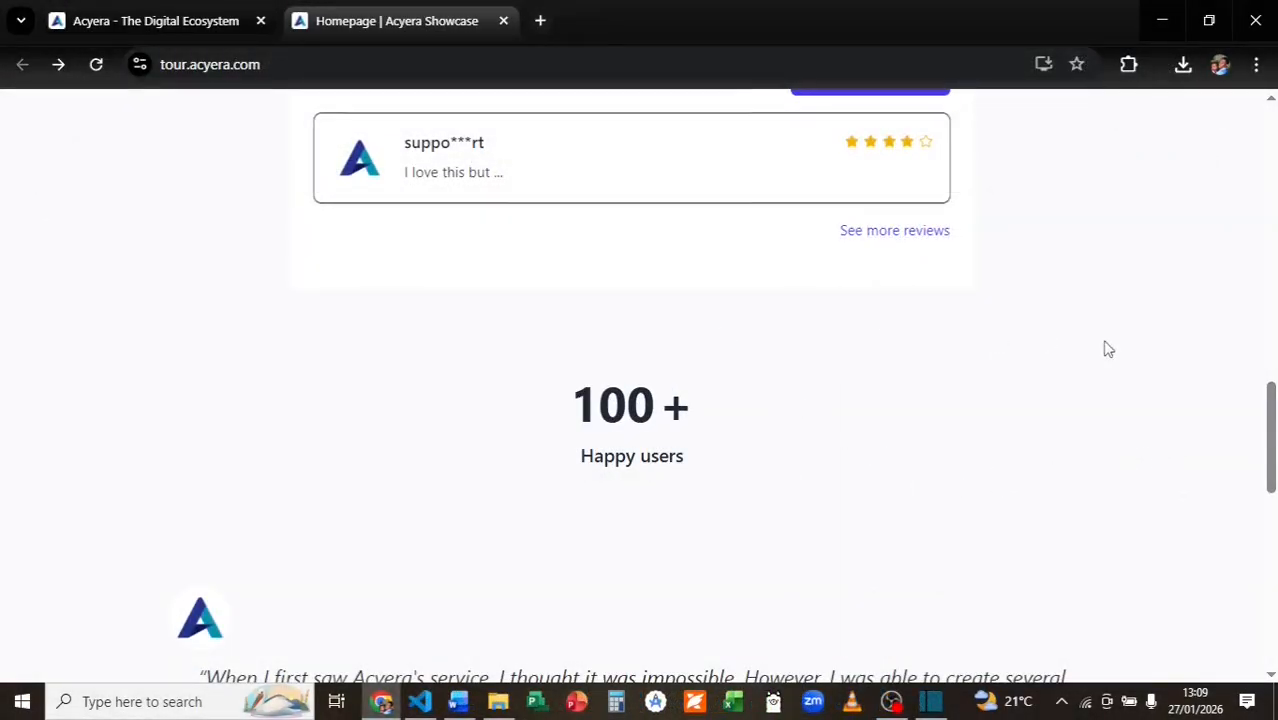
Scroll through the live Showcase homepage and zoom the embedded Eiffel Tower map out one level.
drag(1262, 435, 1264, 485)
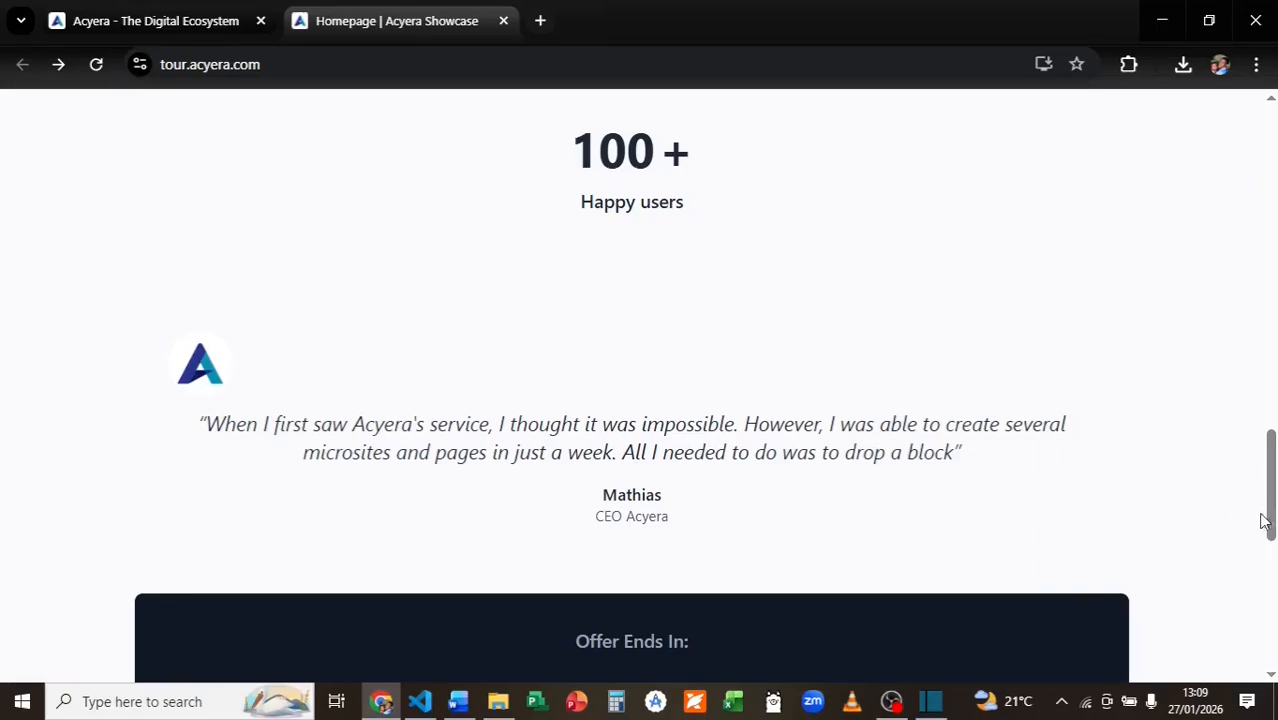
scroll(1265, 522, down, 2)
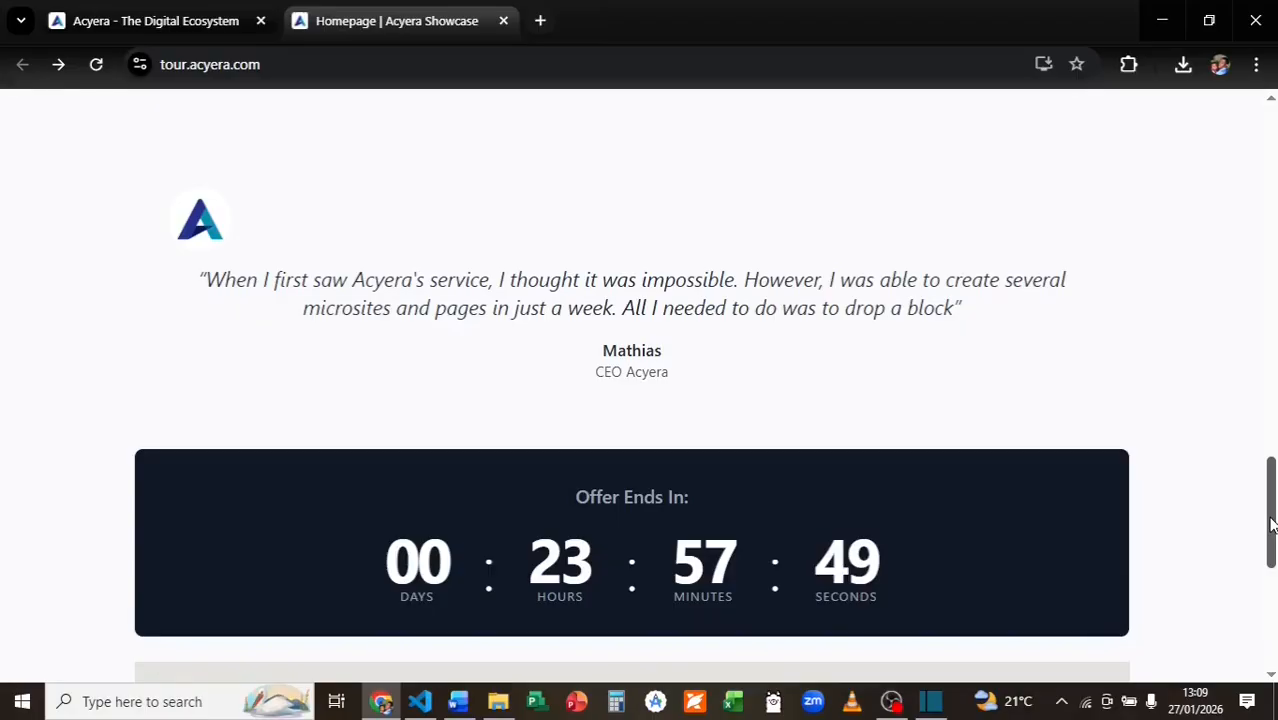
drag(1270, 525, 1267, 620)
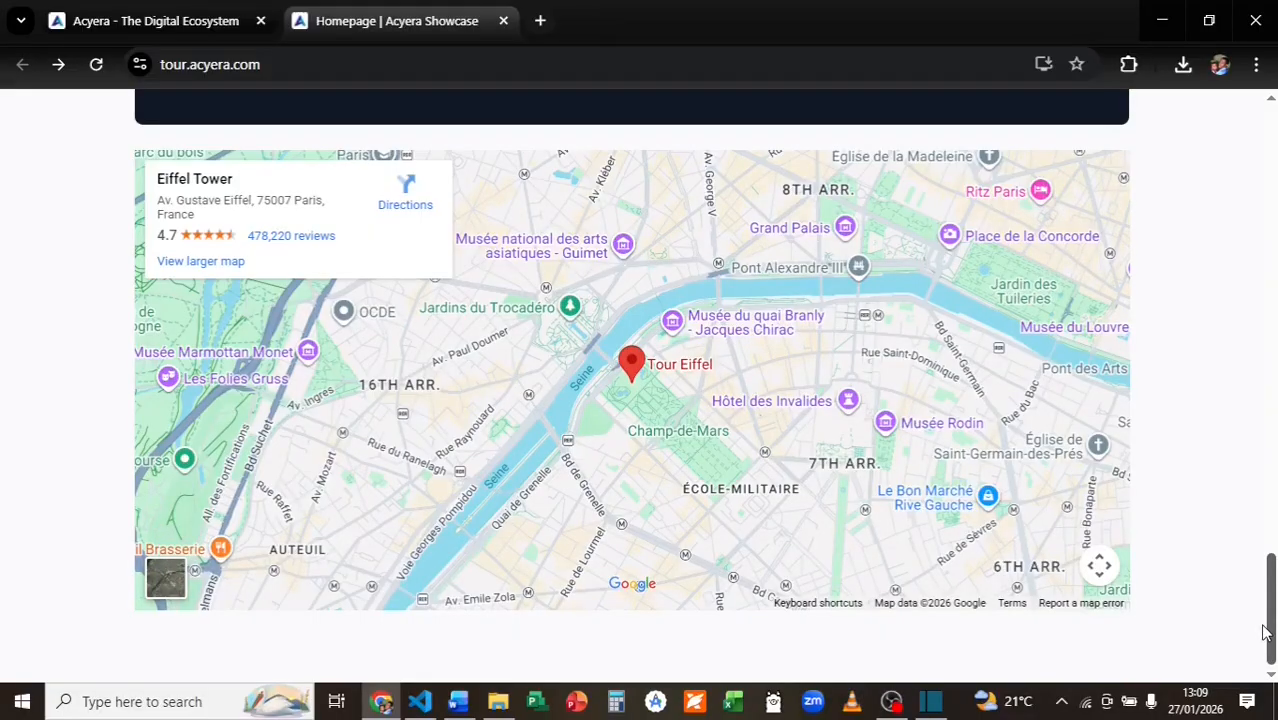
drag(1265, 622, 1266, 614)
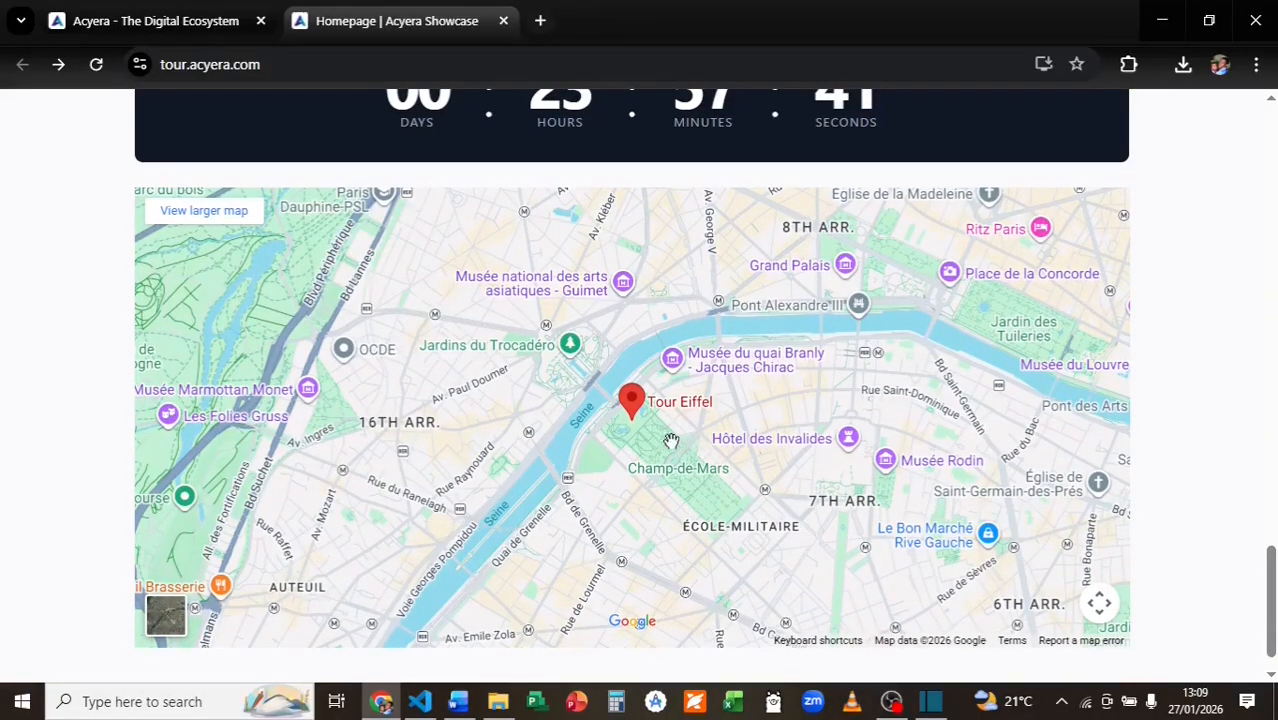
scroll(687, 445, up, 3)
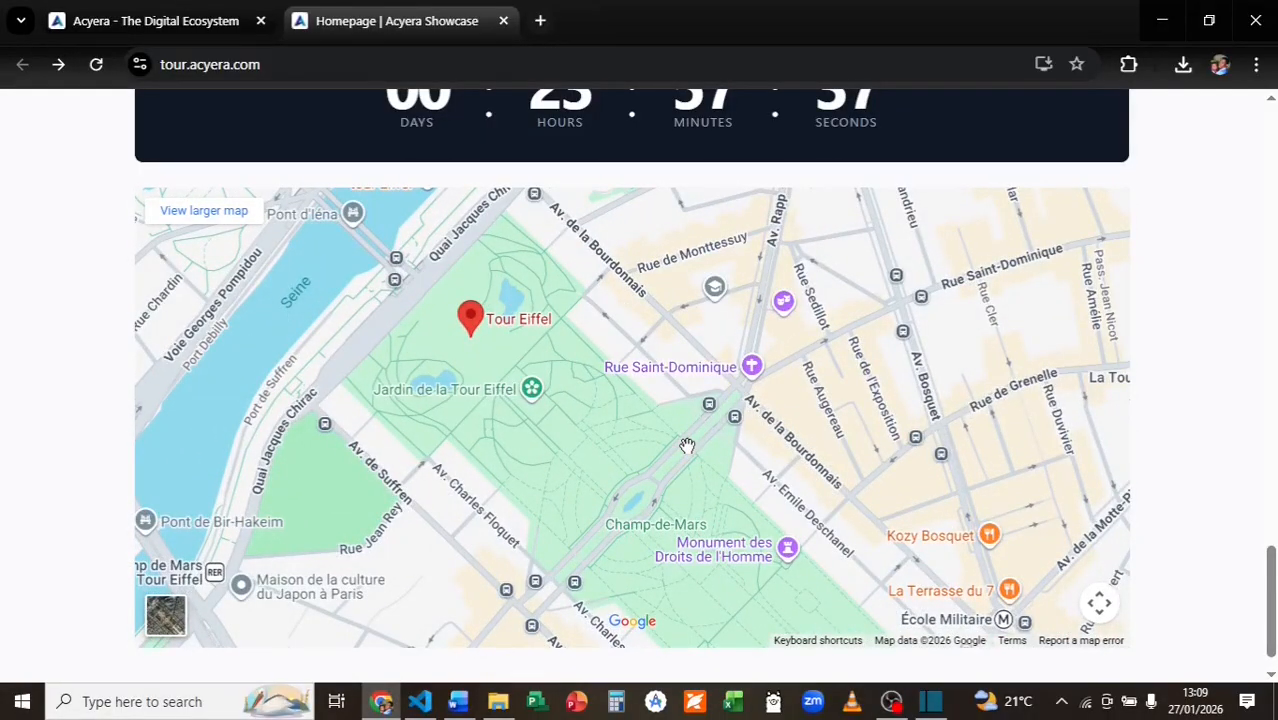
click(1100, 608)
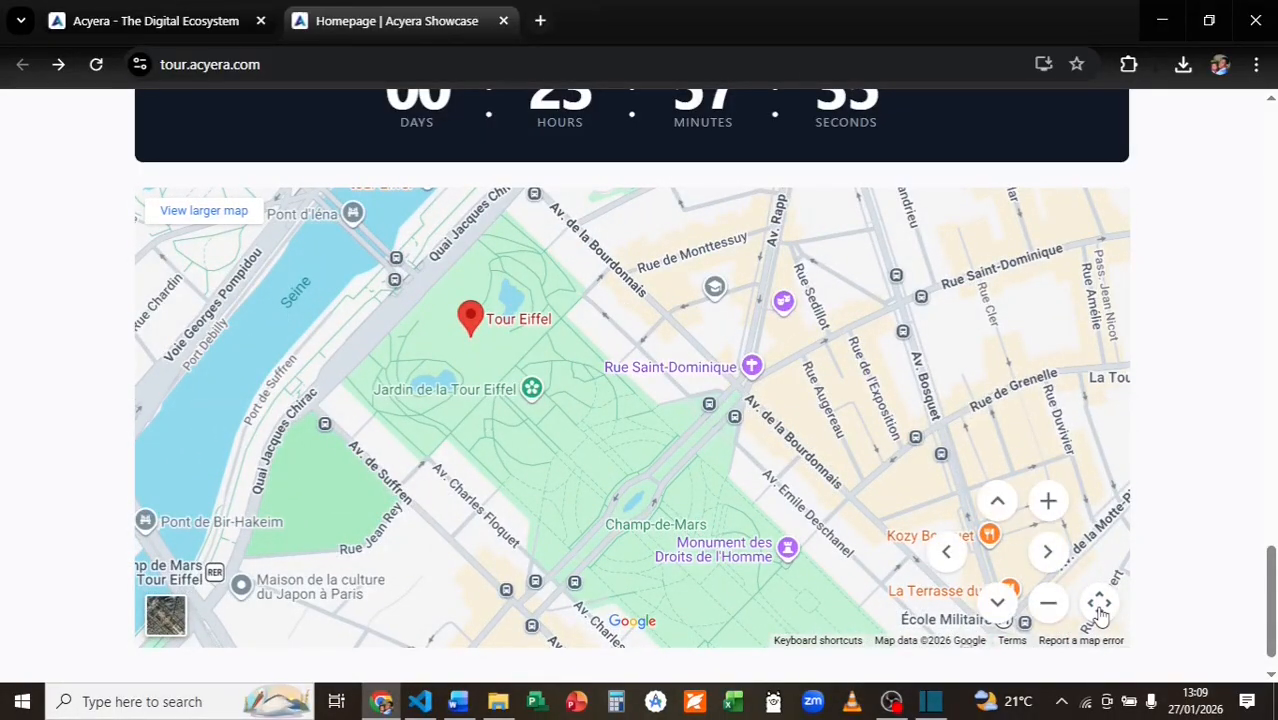
click(1048, 606)
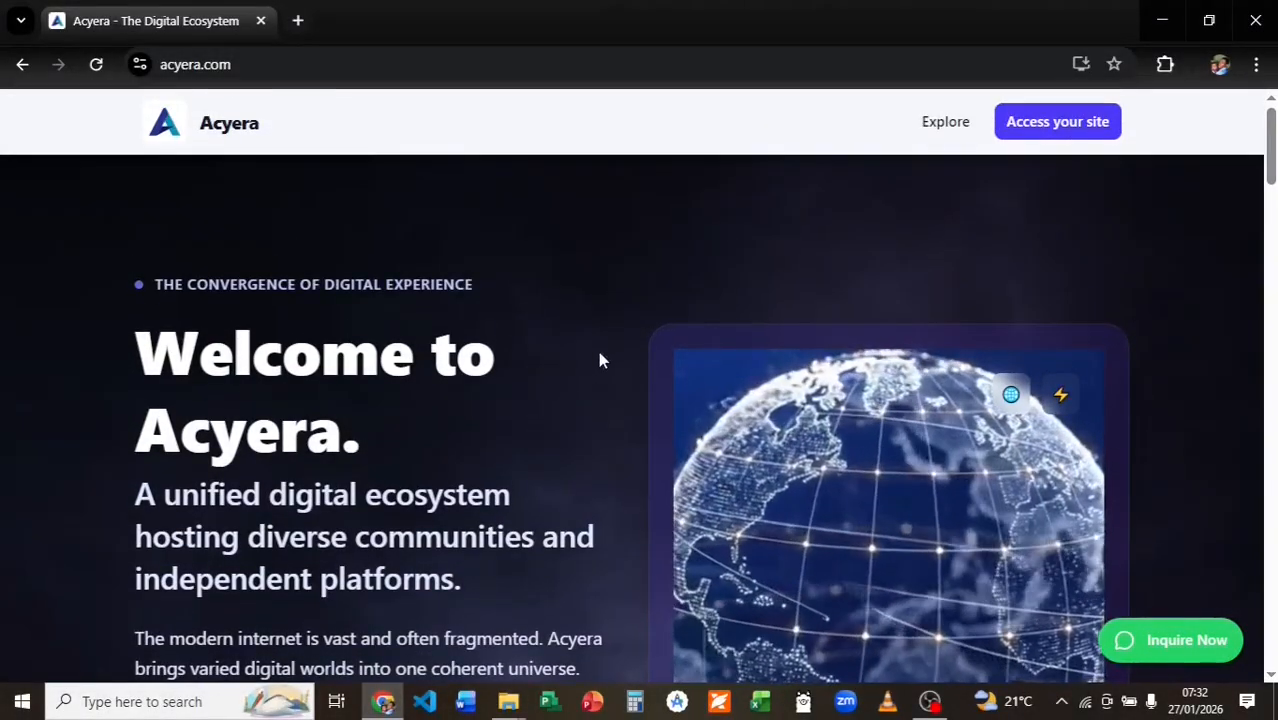
Go to the site management dashboard and scroll down to the Create a New Site form.
click(1056, 136)
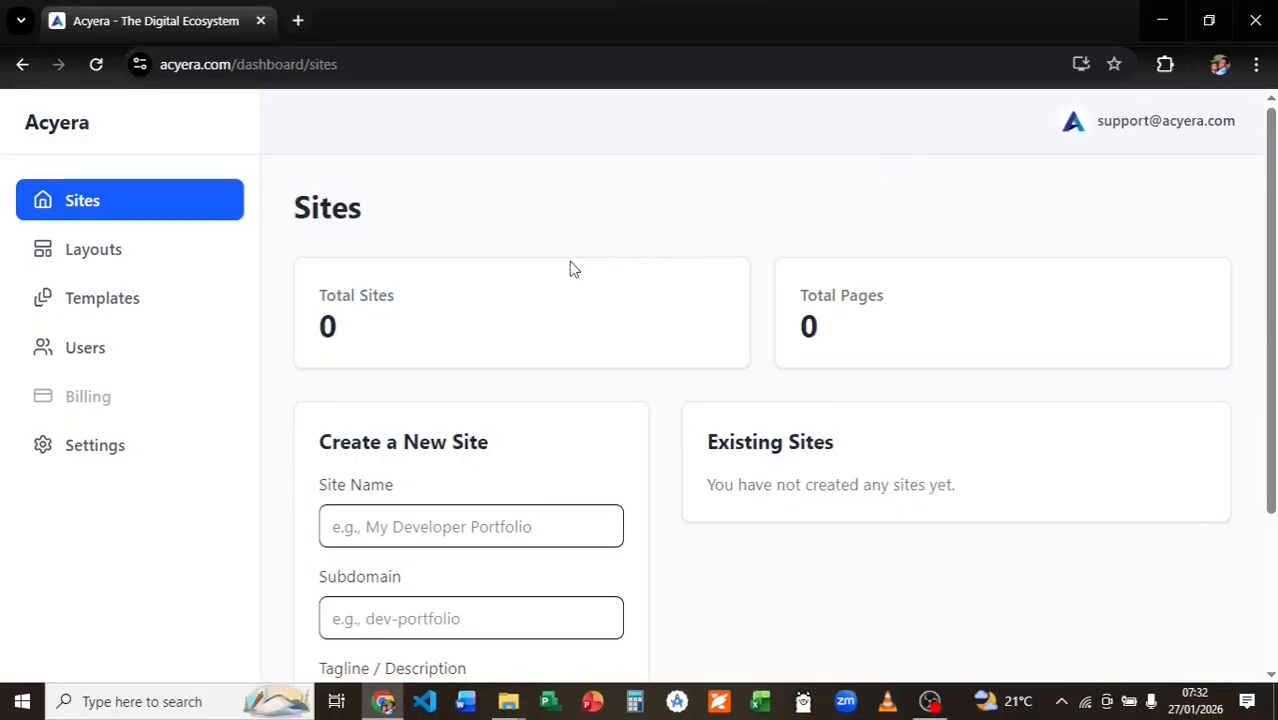
scroll(570, 263, down, 3)
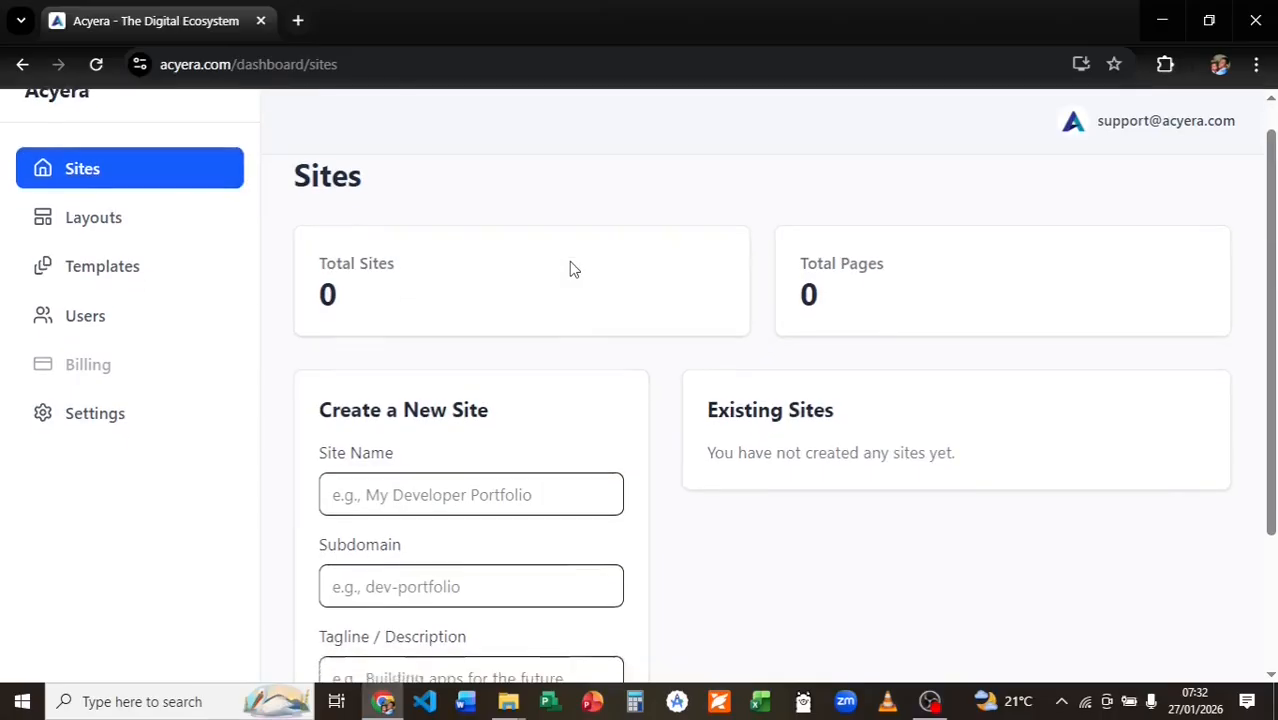
scroll(572, 278, down, 1)
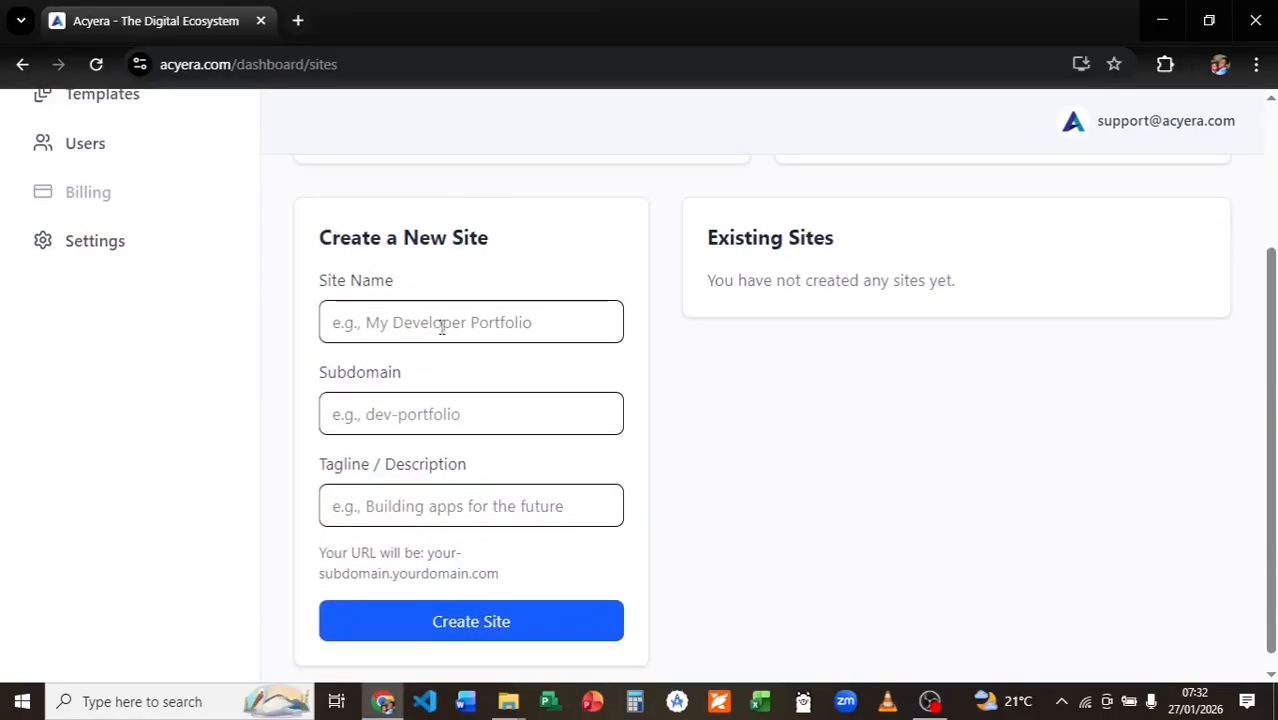
Create site 'Acyera Showcase' with subdomain 'tour' and tagline 'How the Platform Works'.
click(436, 332)
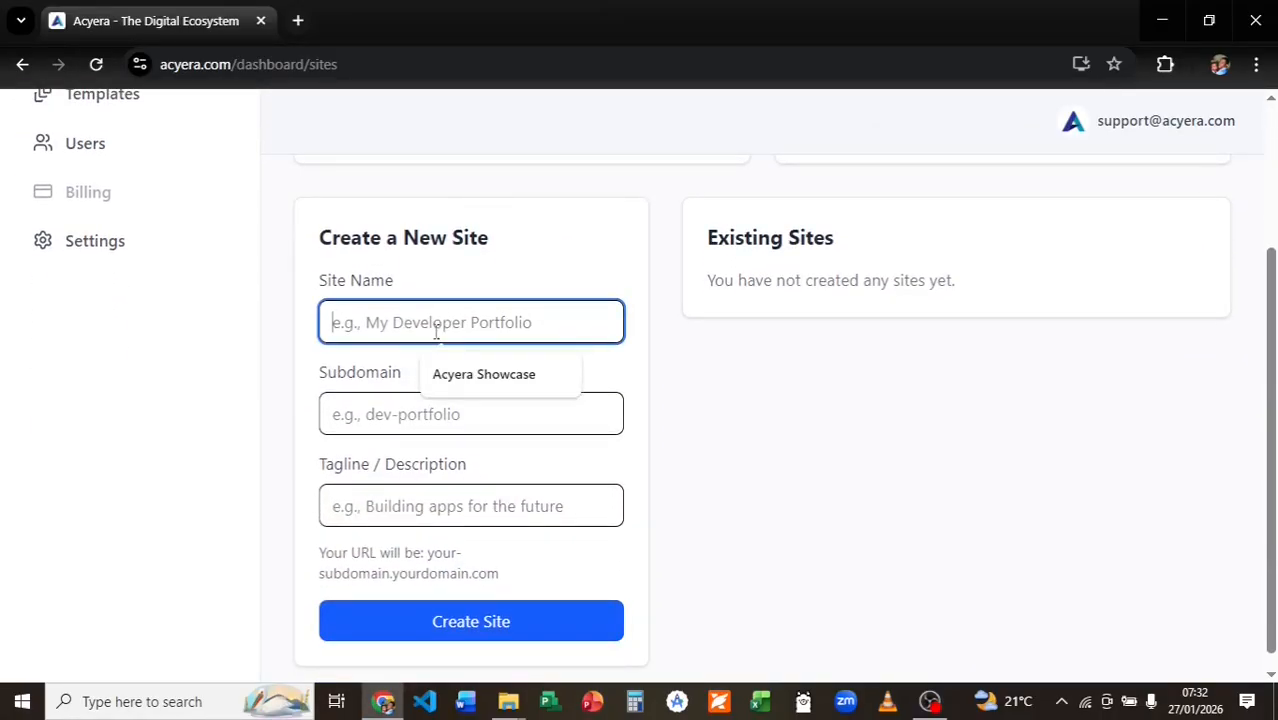
click(455, 376)
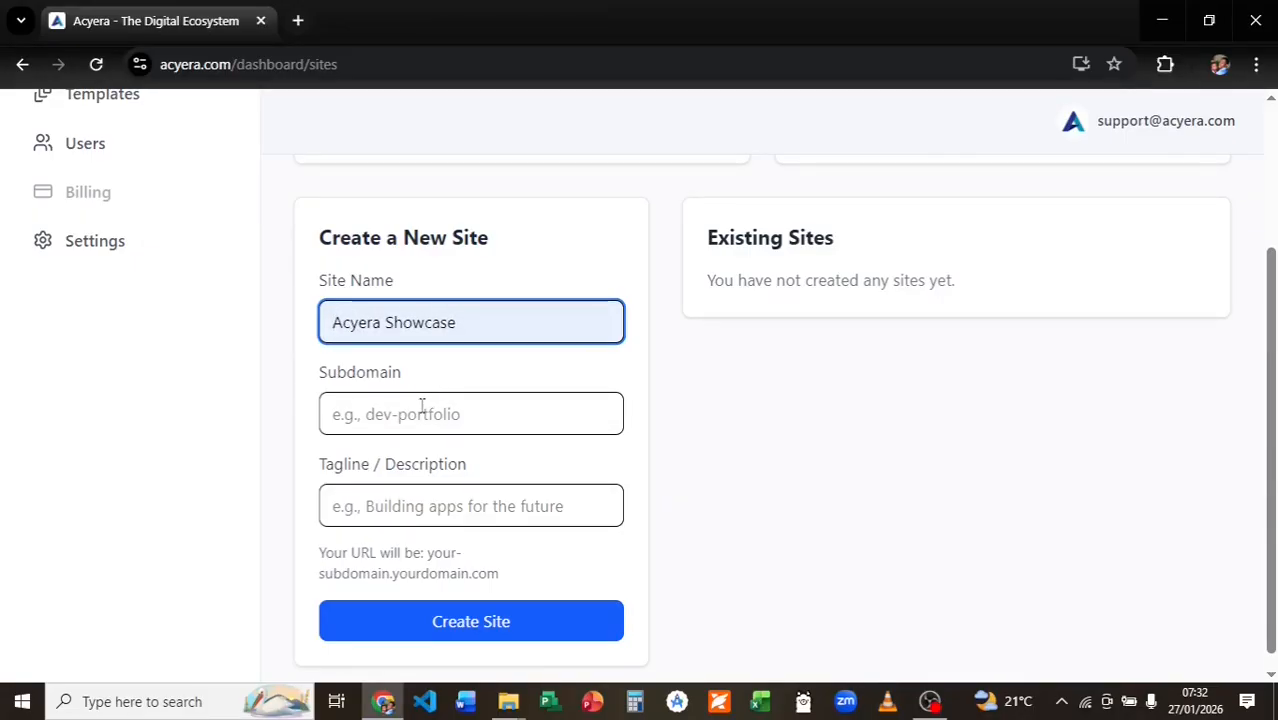
click(421, 406)
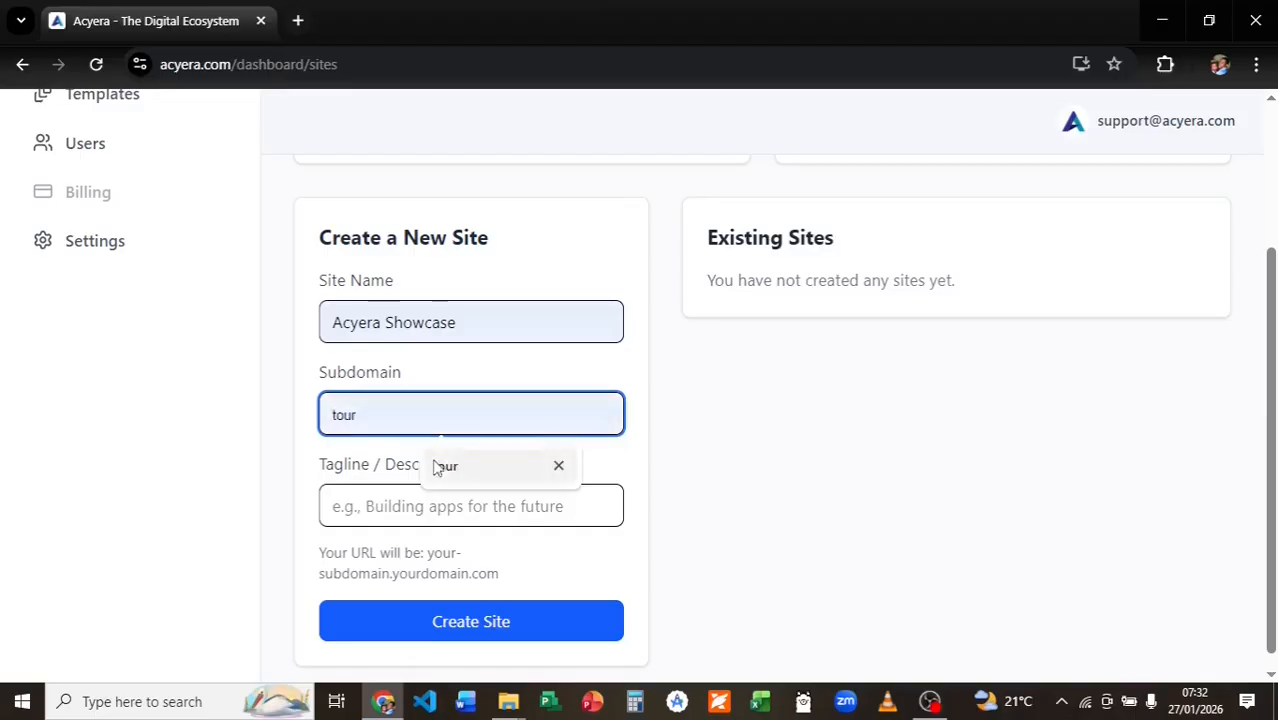
click(443, 472)
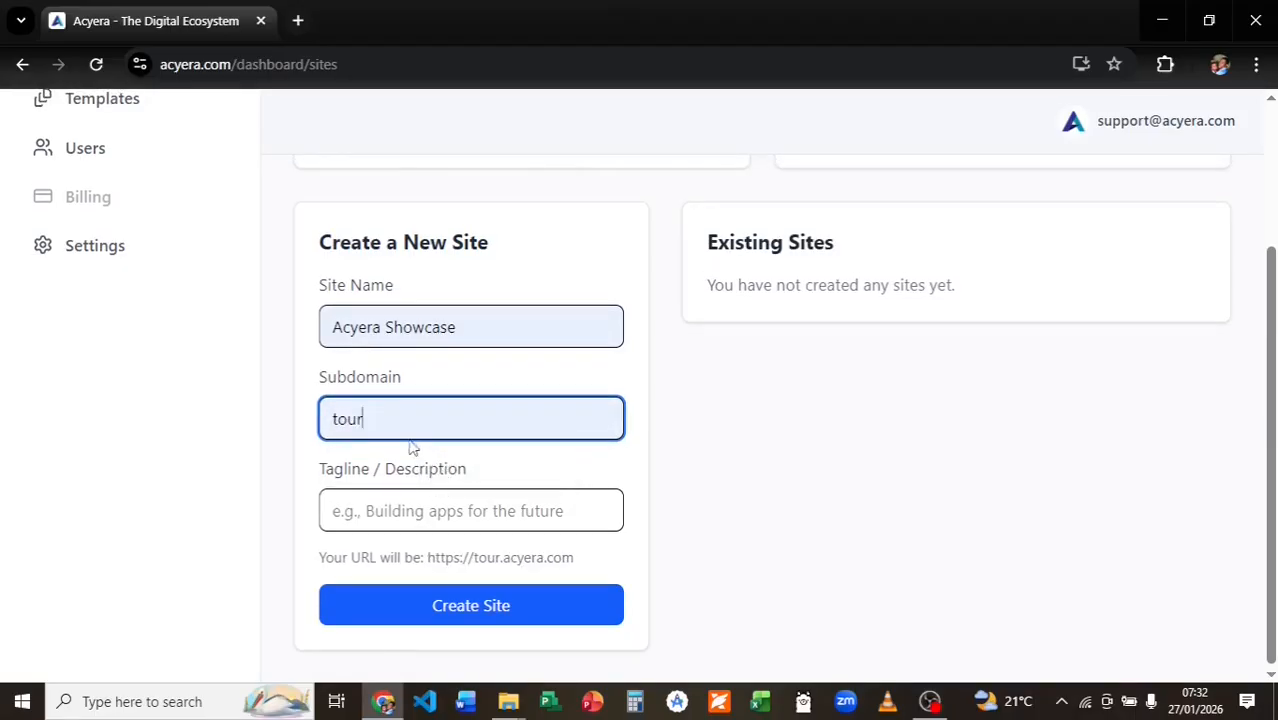
click(424, 511)
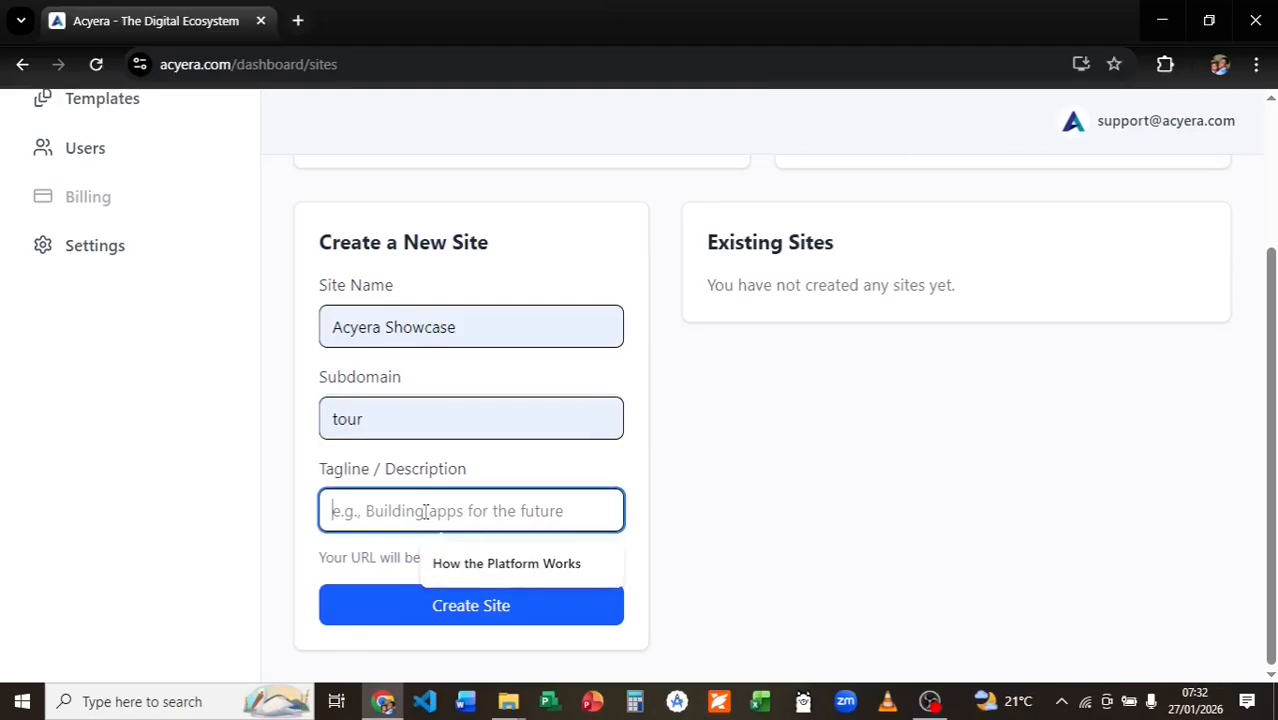
click(489, 564)
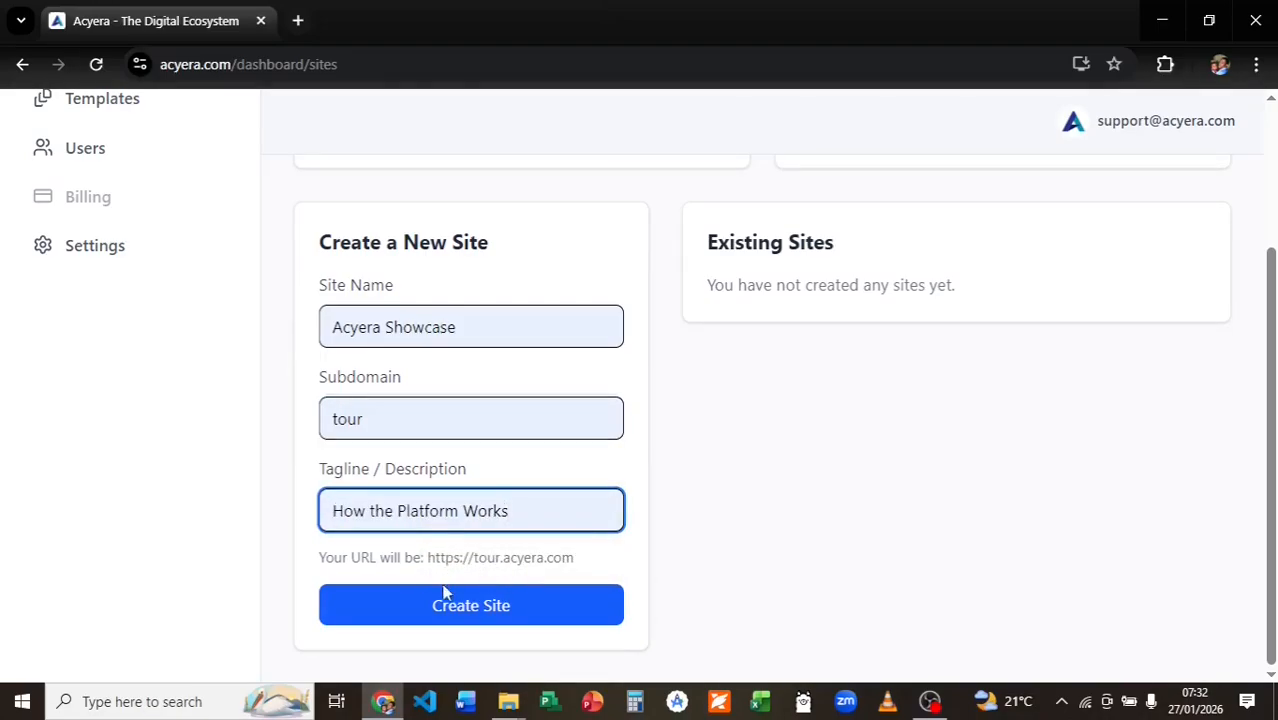
click(451, 617)
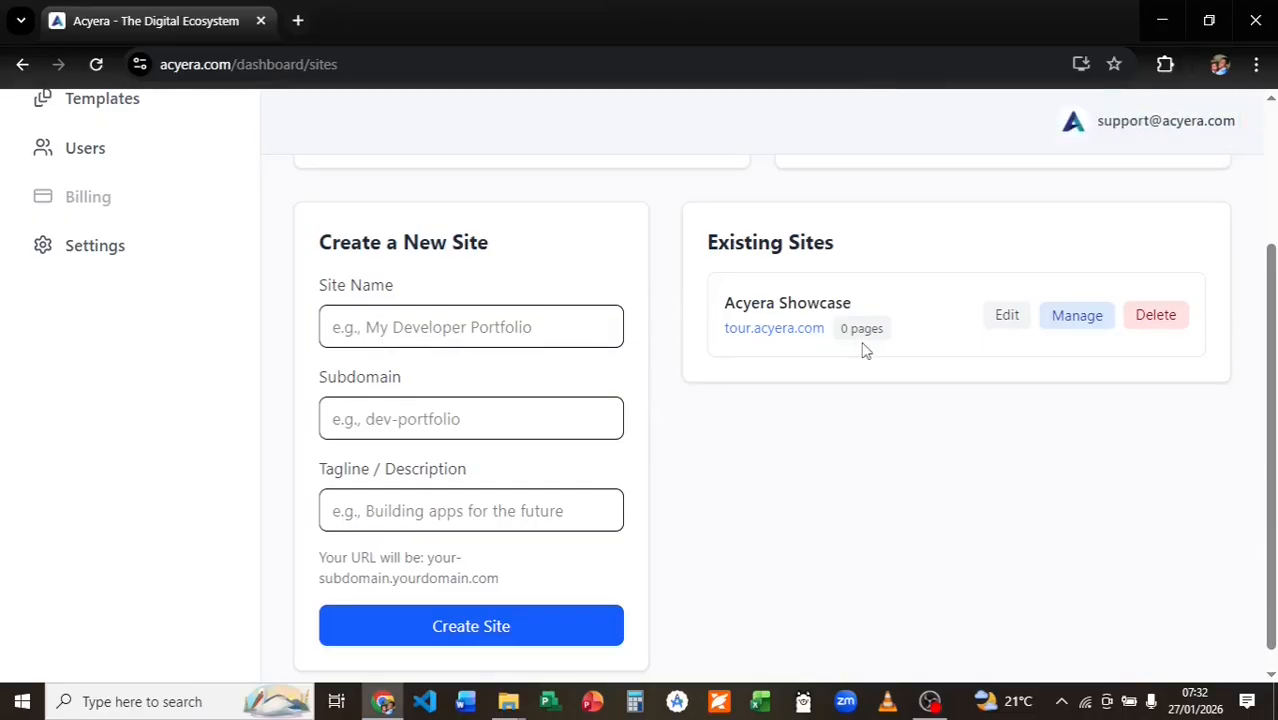
Turn on Under Review in Acyera Showcase's settings and save the changes.
click(1007, 316)
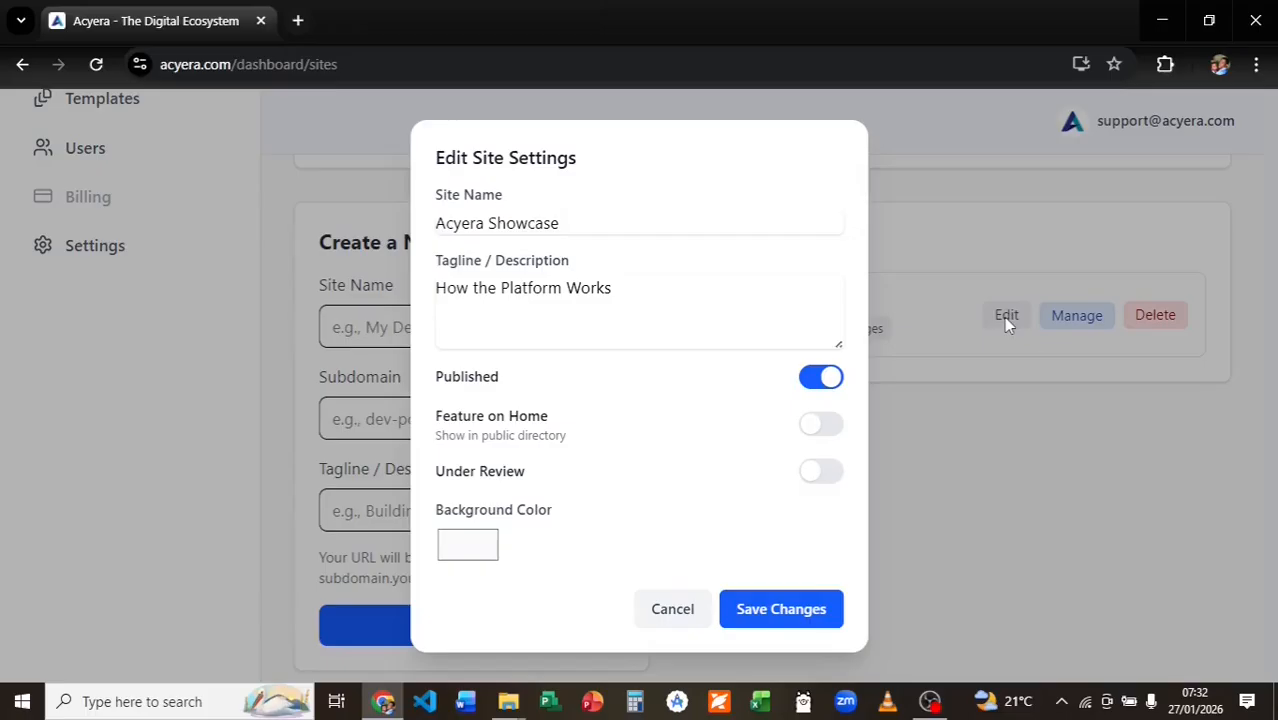
click(817, 474)
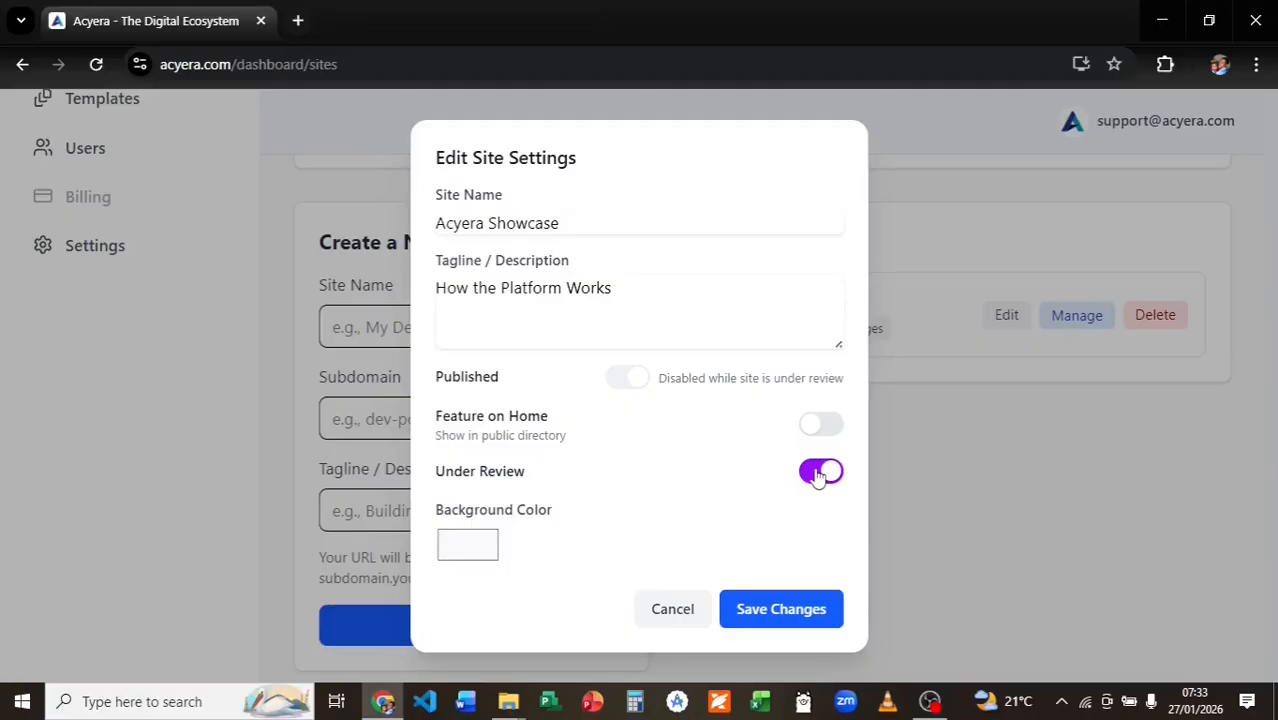
click(777, 614)
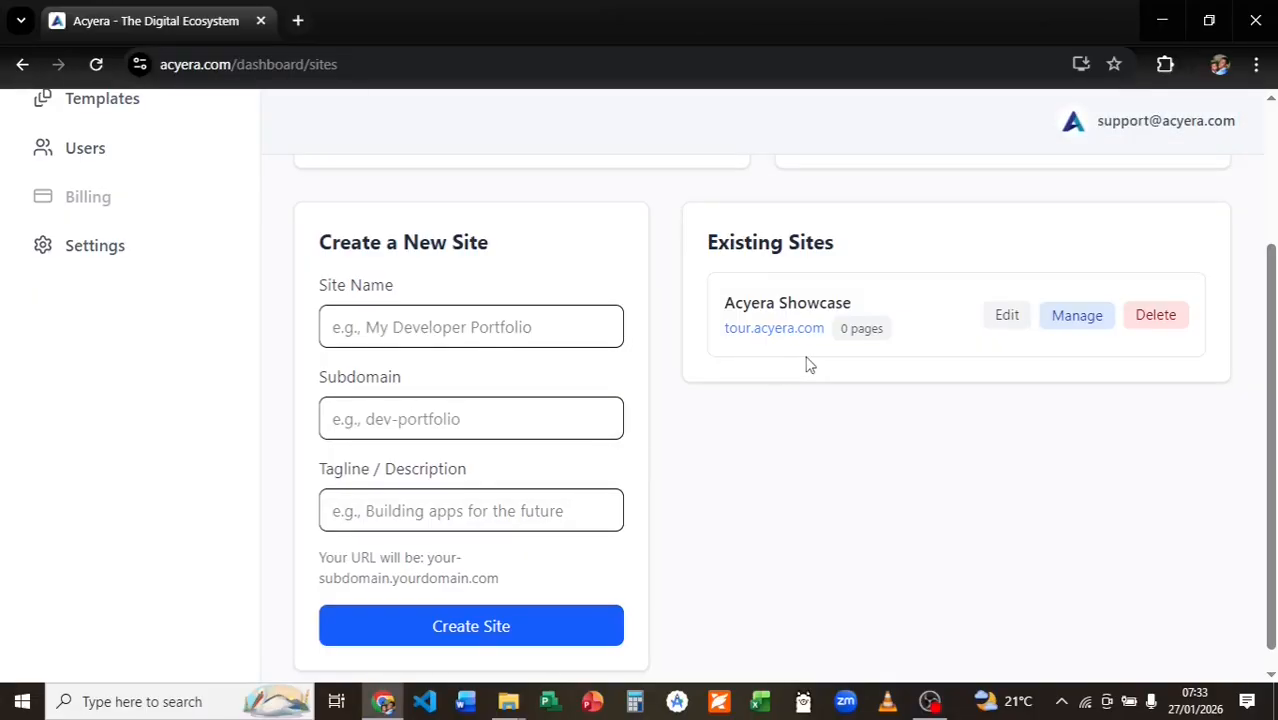
scroll(151, 288, up, 3)
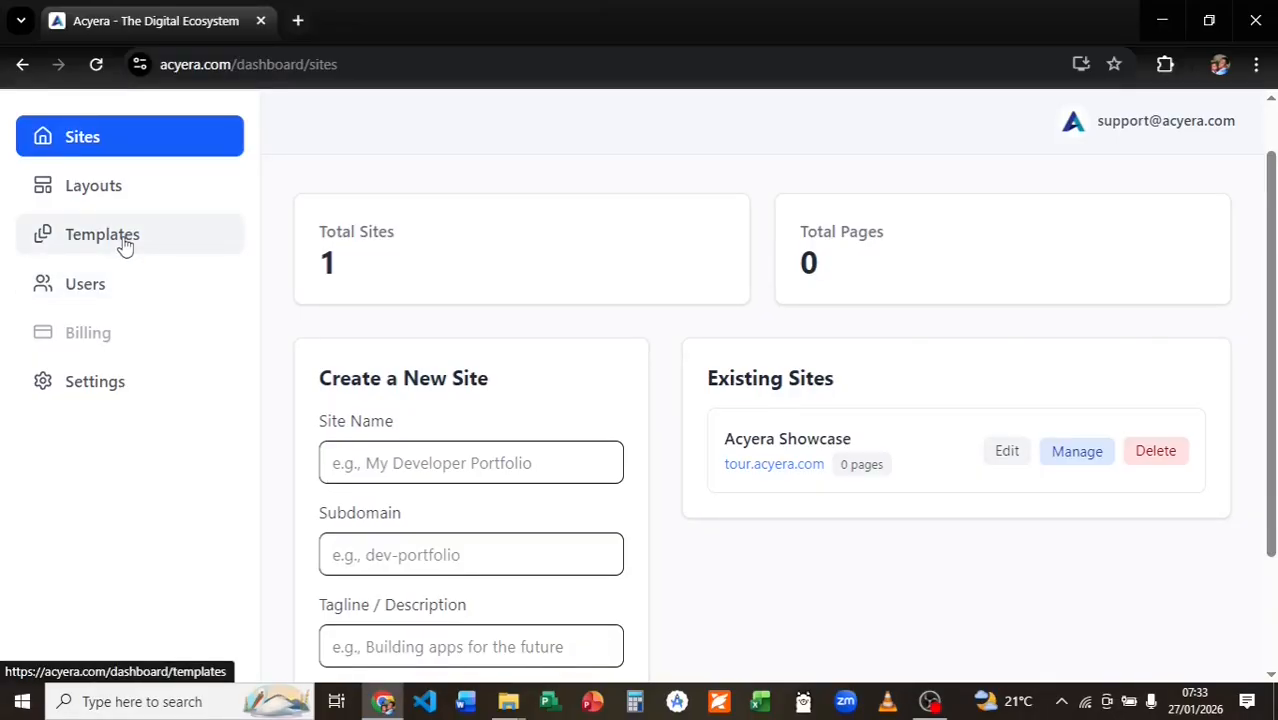
On the Templates page, create a template named 'Tour' with isGlobal ticked.
click(124, 246)
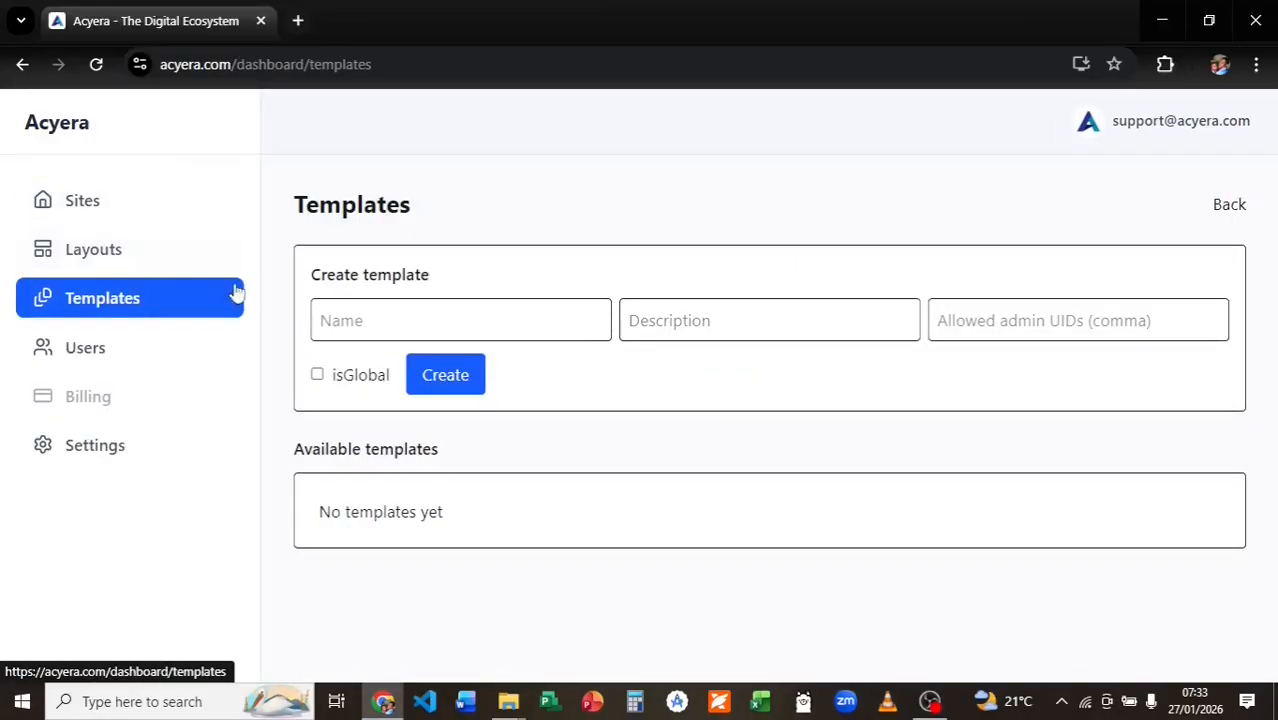
click(355, 318)
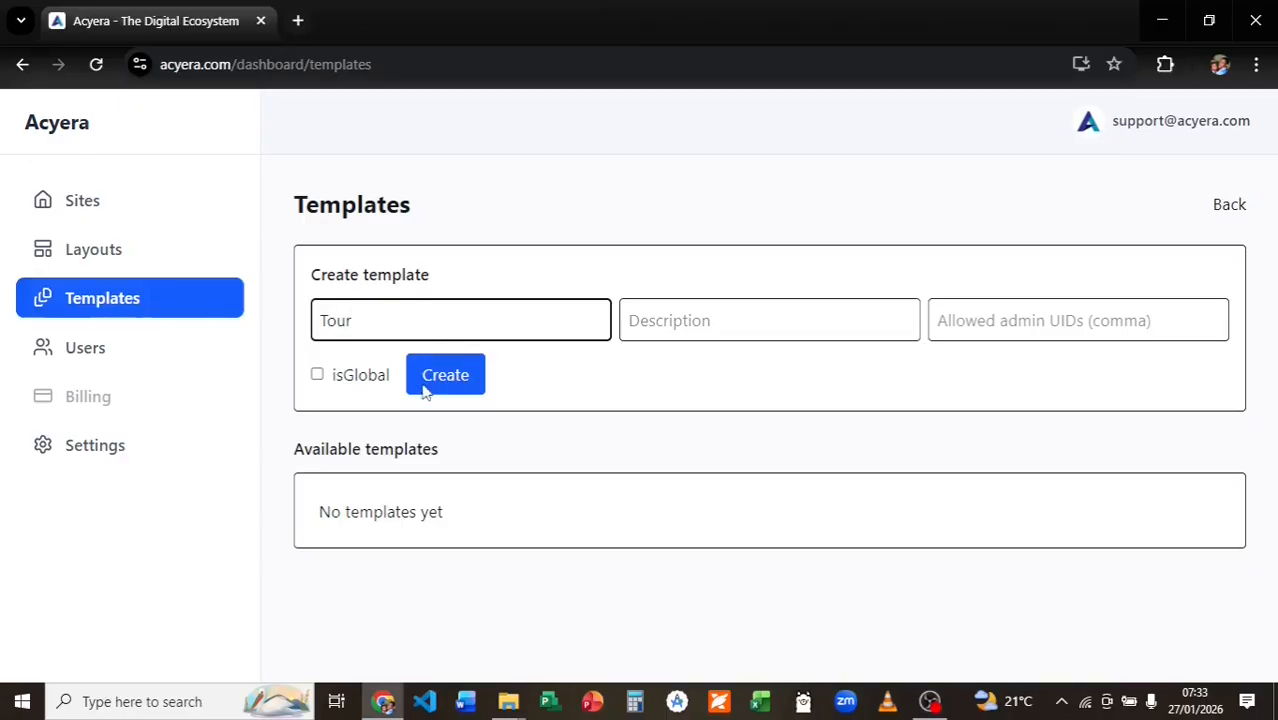
click(318, 376)
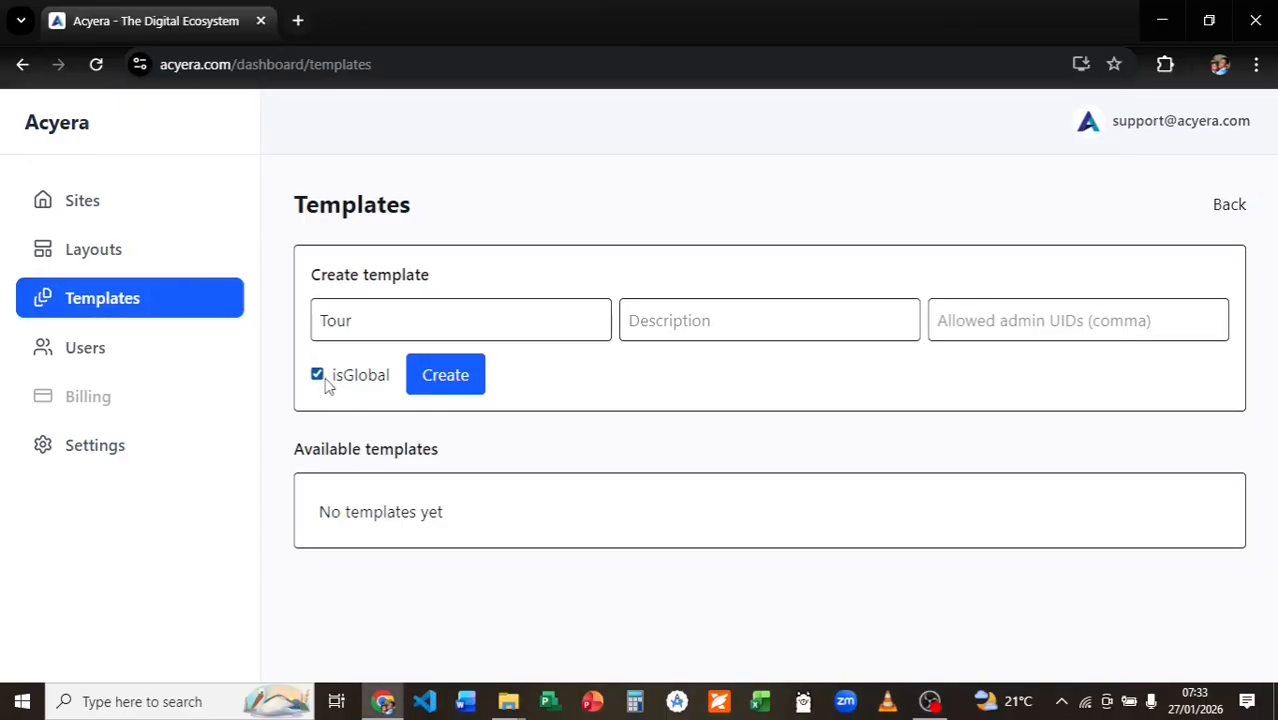
click(445, 376)
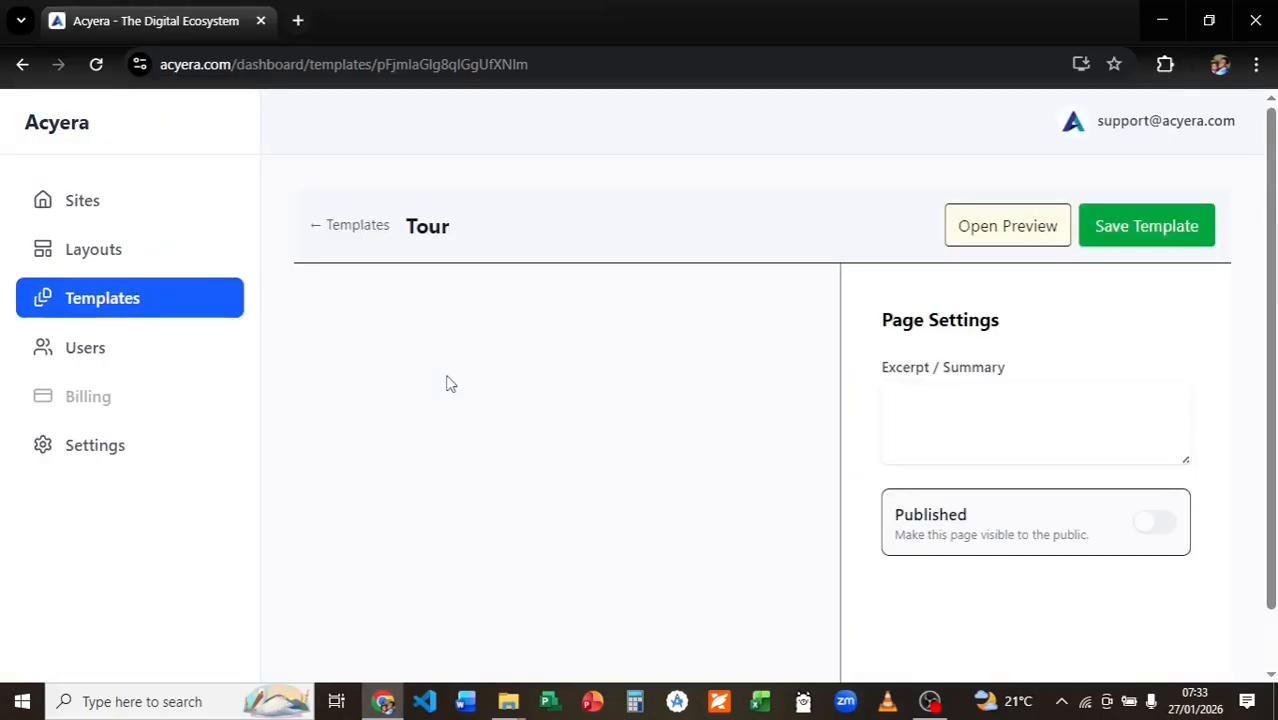
Show the Add a block panel for the empty Tour template and browse the block types.
scroll(519, 345, down, 1)
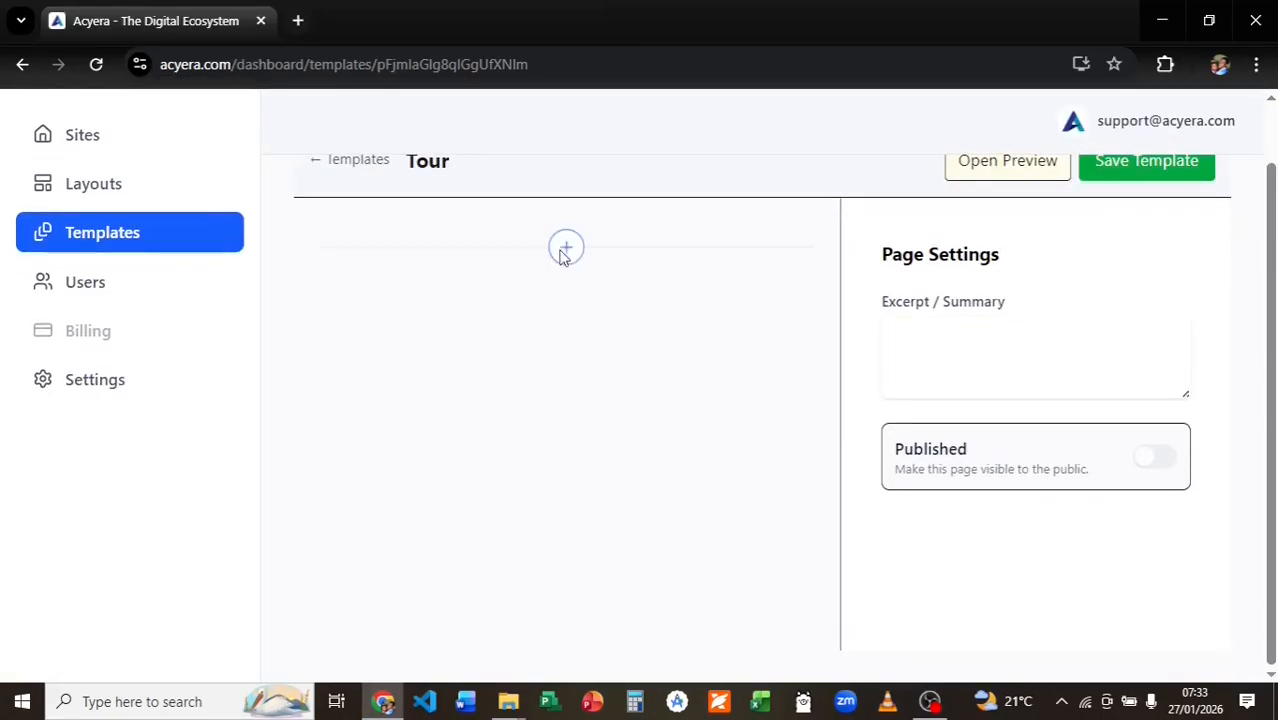
click(566, 250)
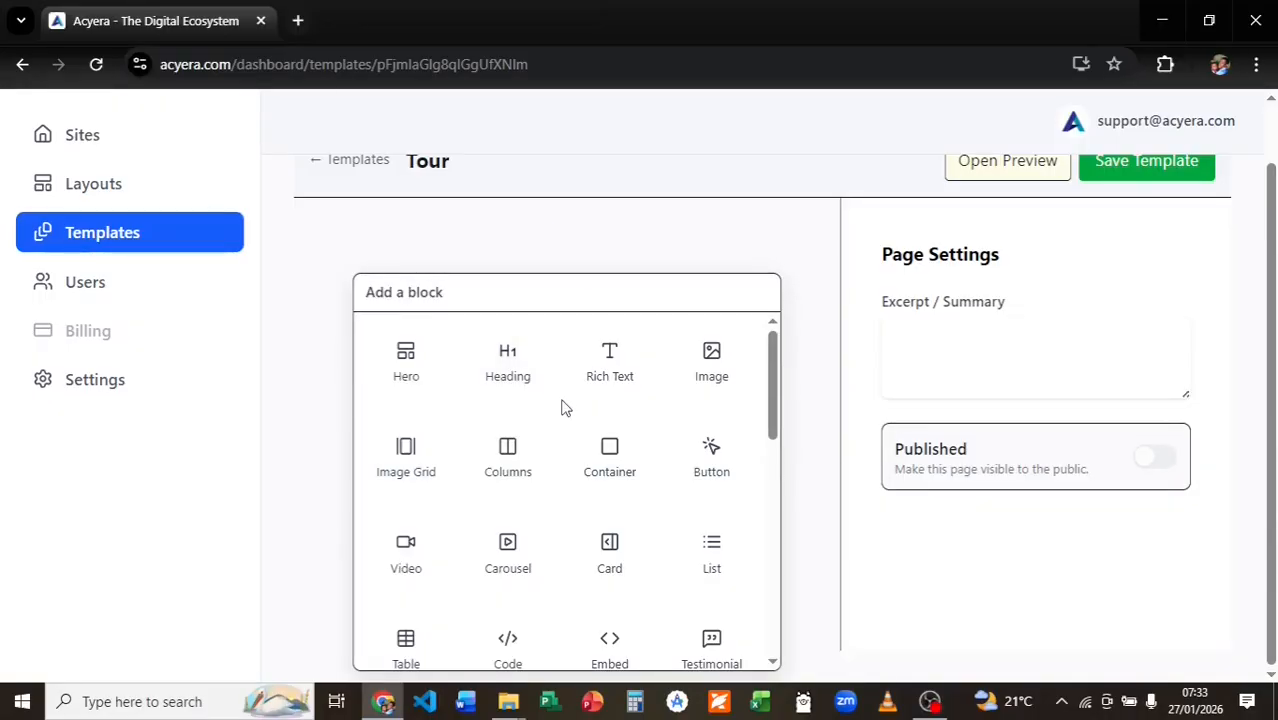
scroll(566, 407, down, 2)
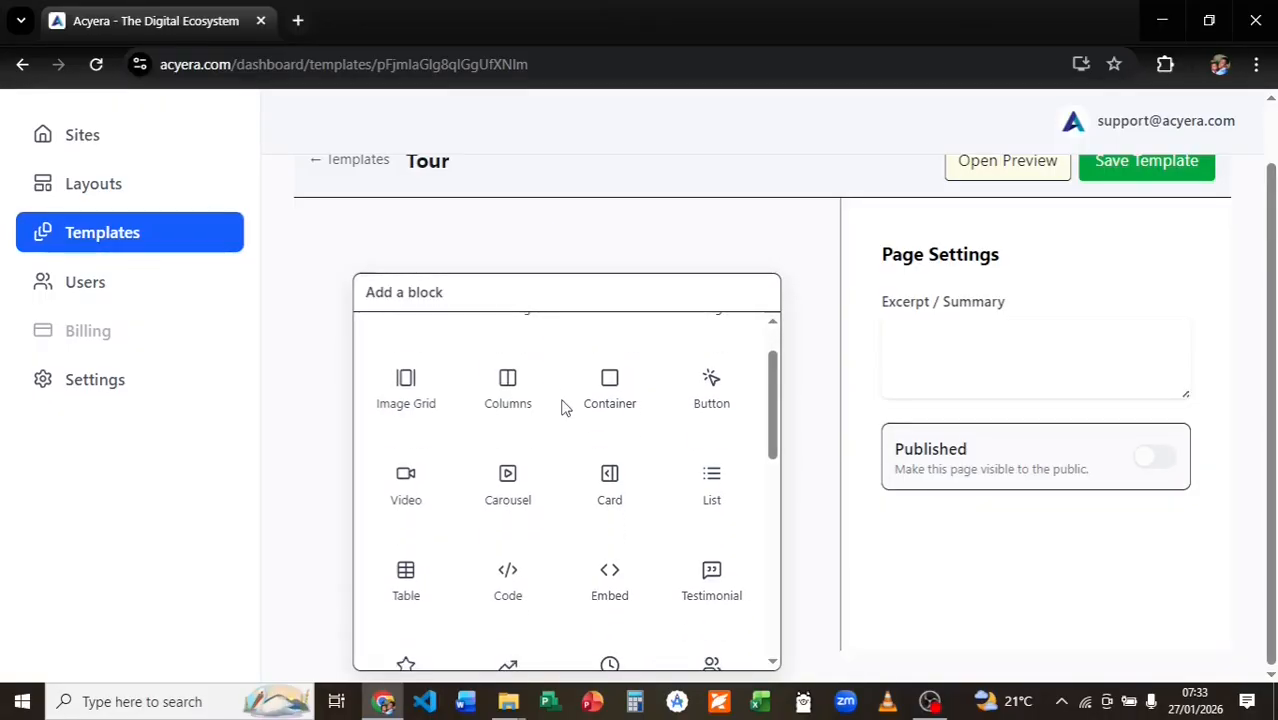
scroll(566, 407, down, 4)
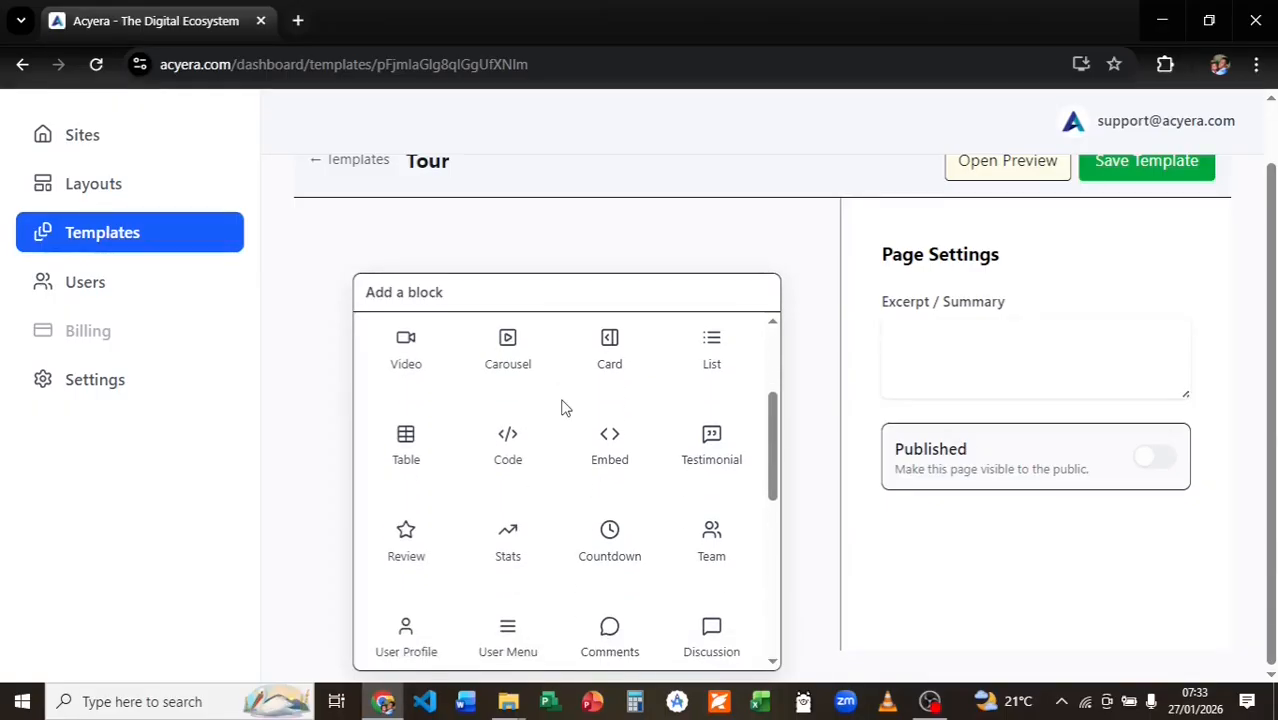
scroll(562, 407, down, 5)
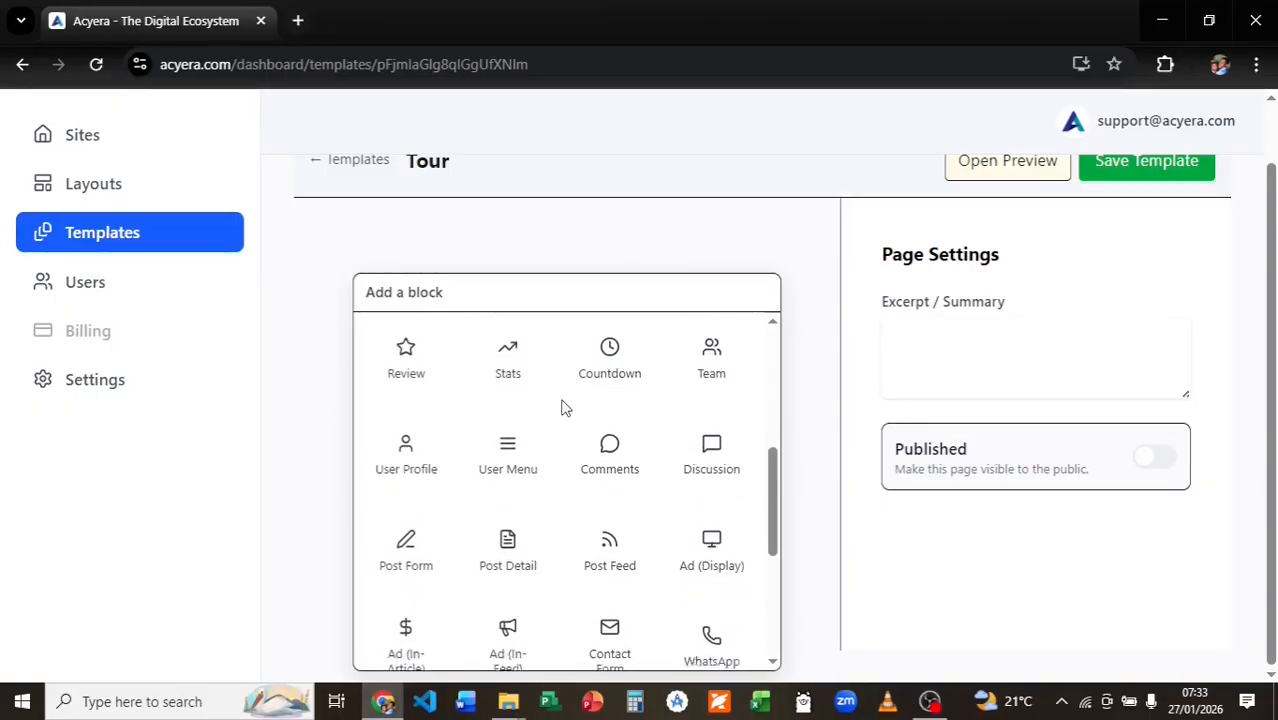
scroll(562, 407, down, 3)
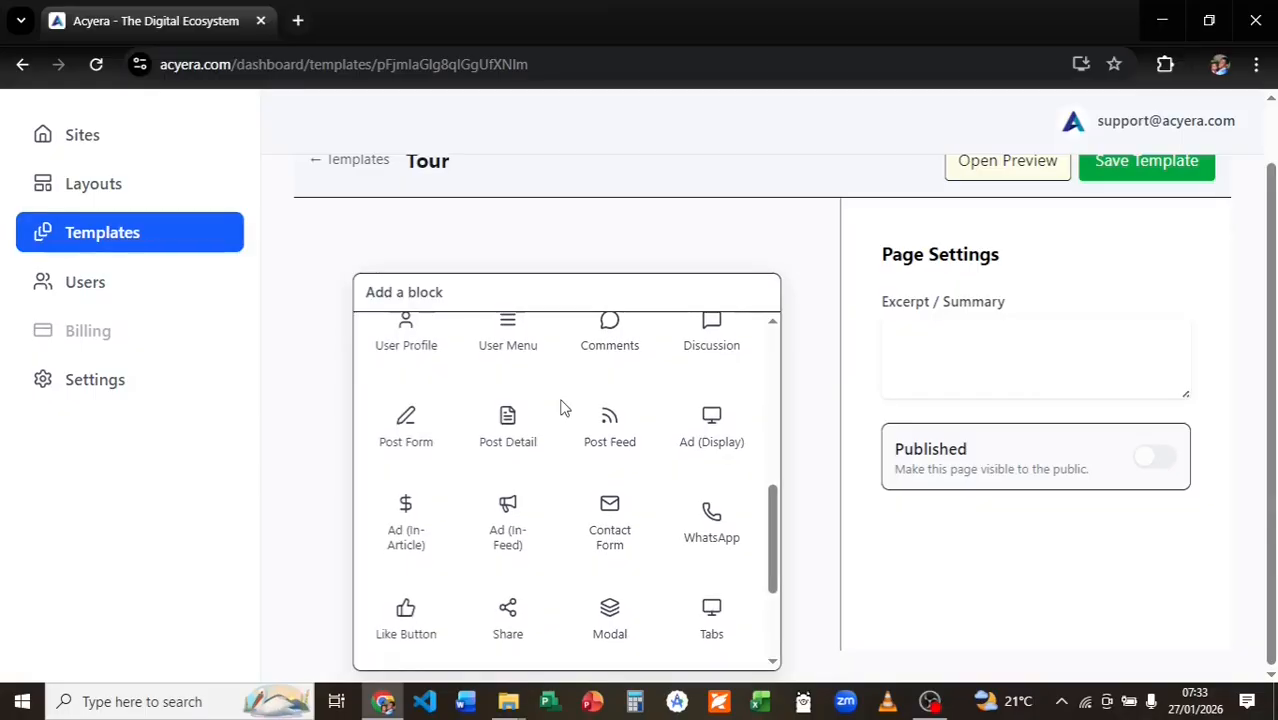
scroll(562, 407, down, 4)
scroll(562, 407, down, 3)
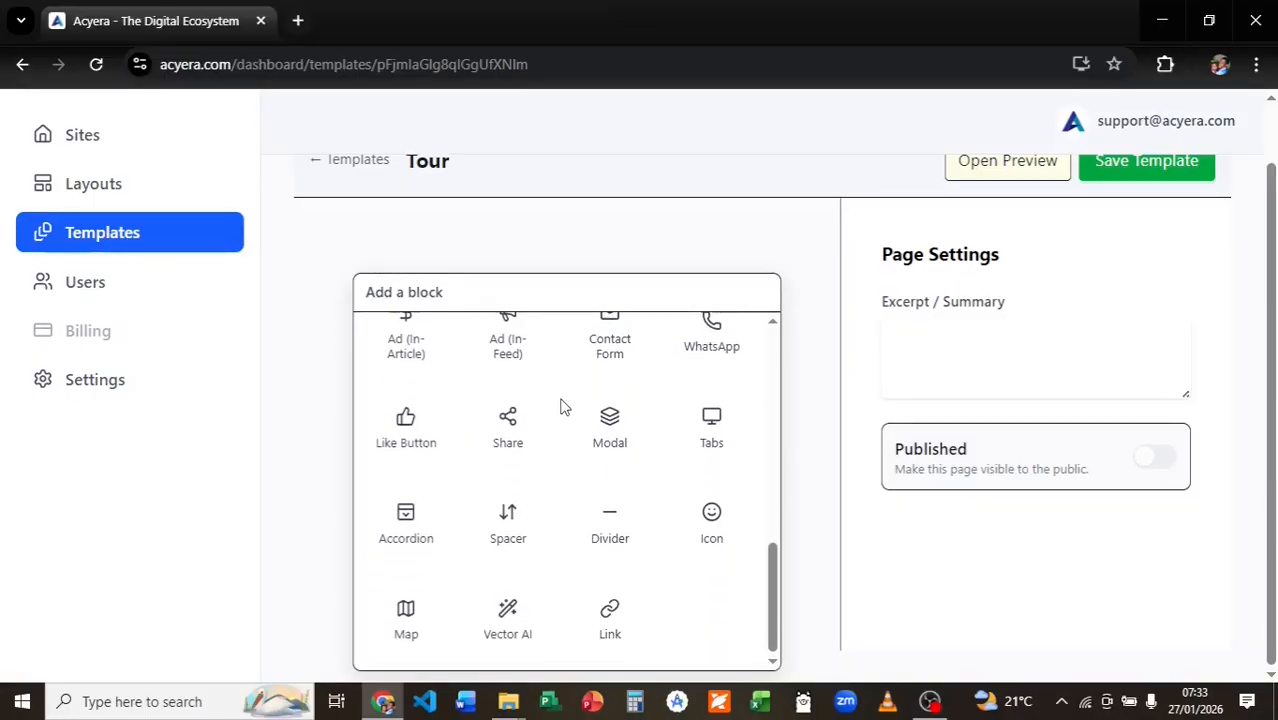
scroll(562, 407, up, 8)
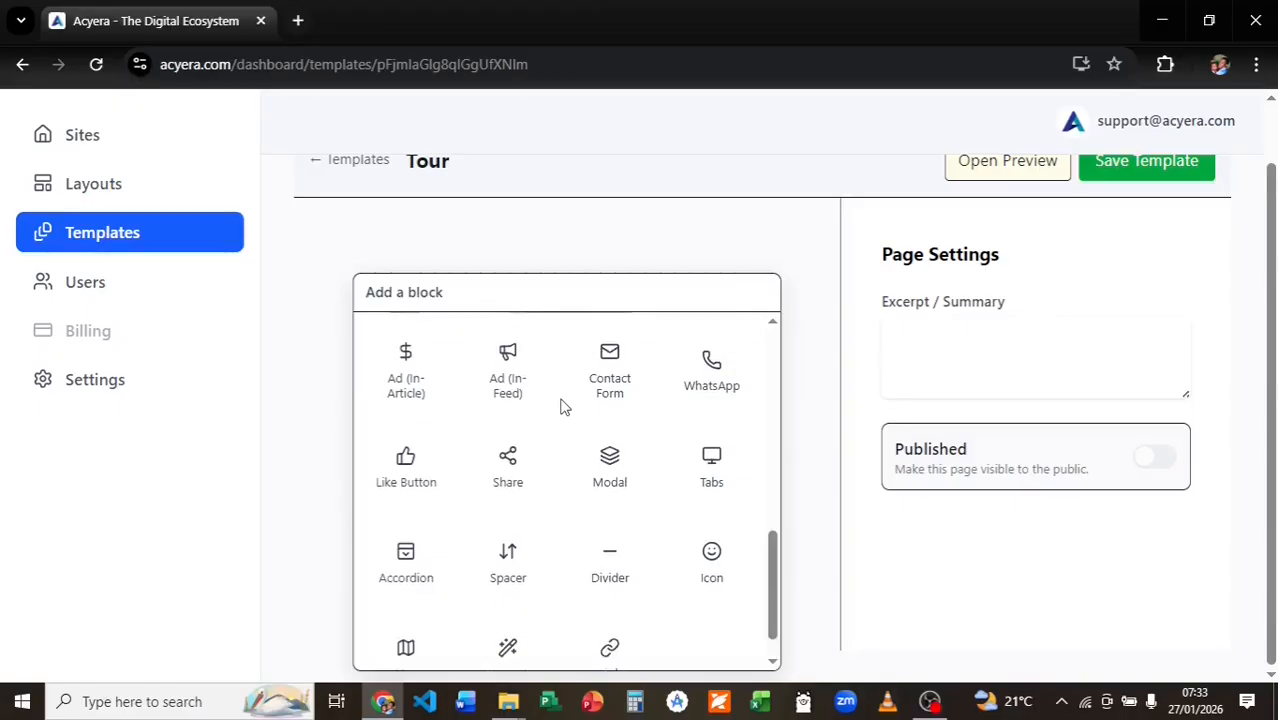
scroll(562, 407, up, 10)
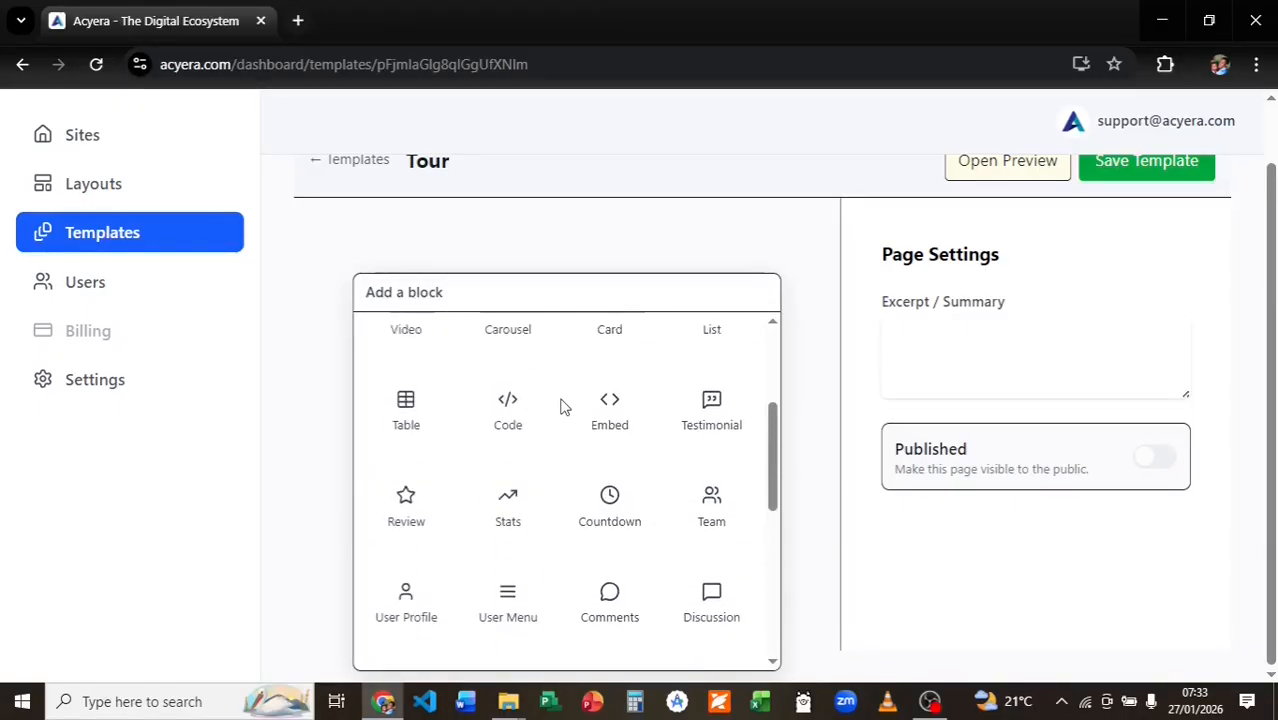
scroll(562, 407, up, 3)
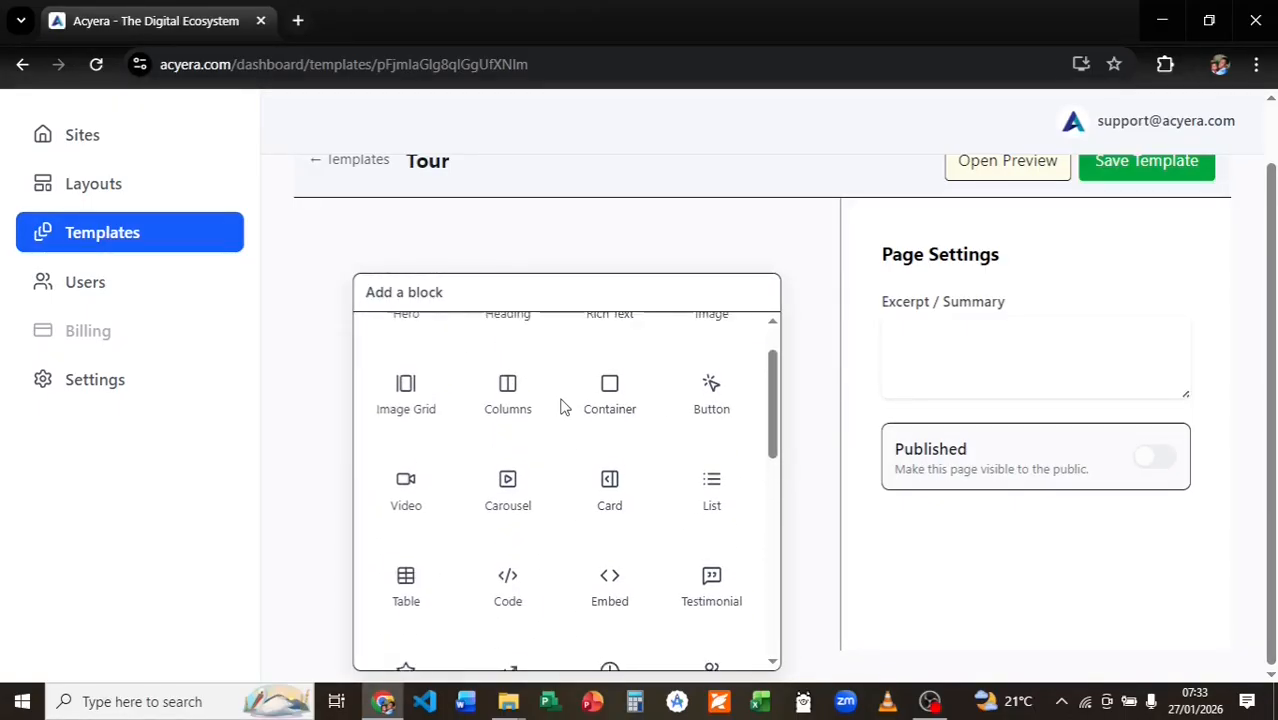
scroll(562, 407, up, 1)
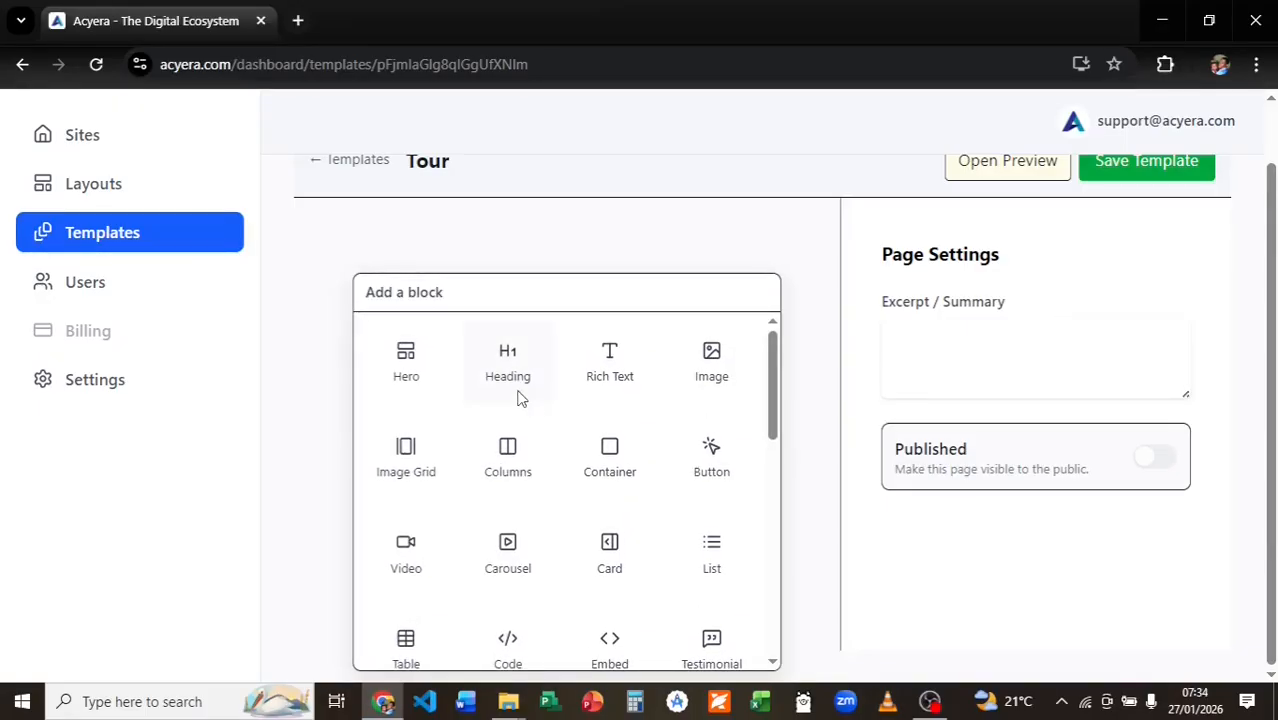
Add a Hero block titled 'The Architecture of Opportunity' with the copied subheading.
click(390, 373)
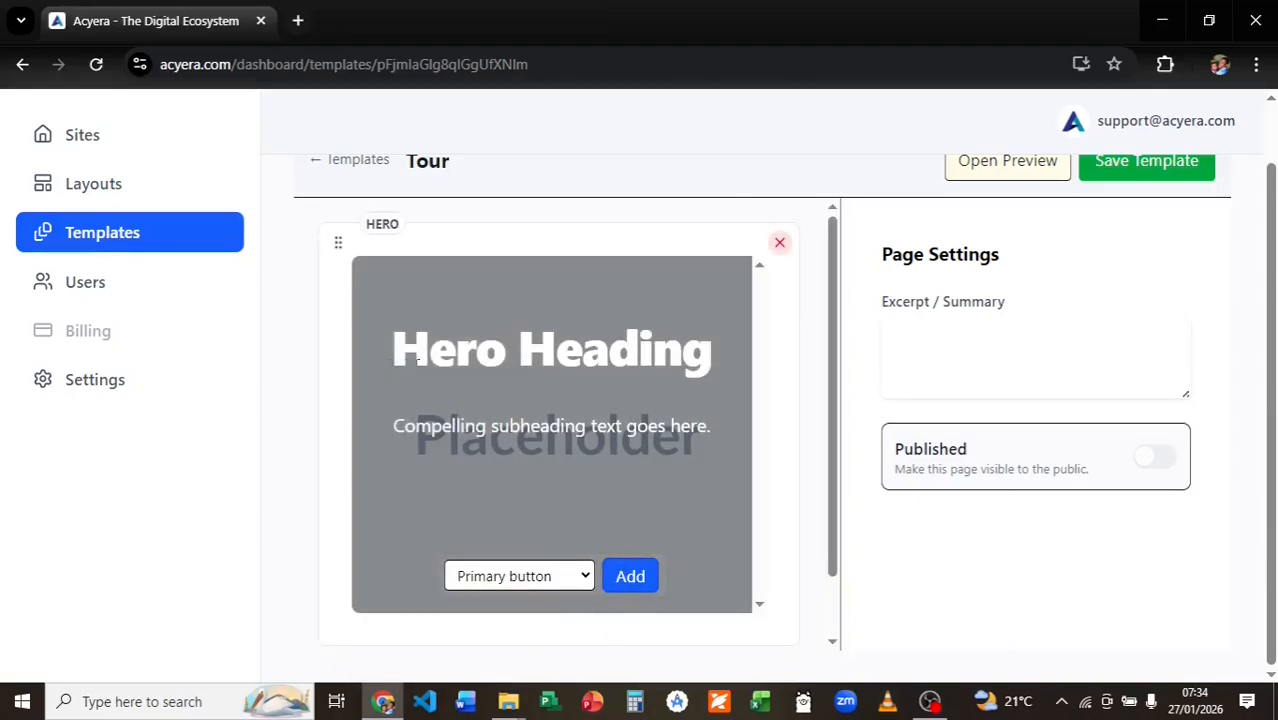
click(506, 348)
key(ctrl+a)
key(super+v)
click(660, 345)
triple_click(522, 425)
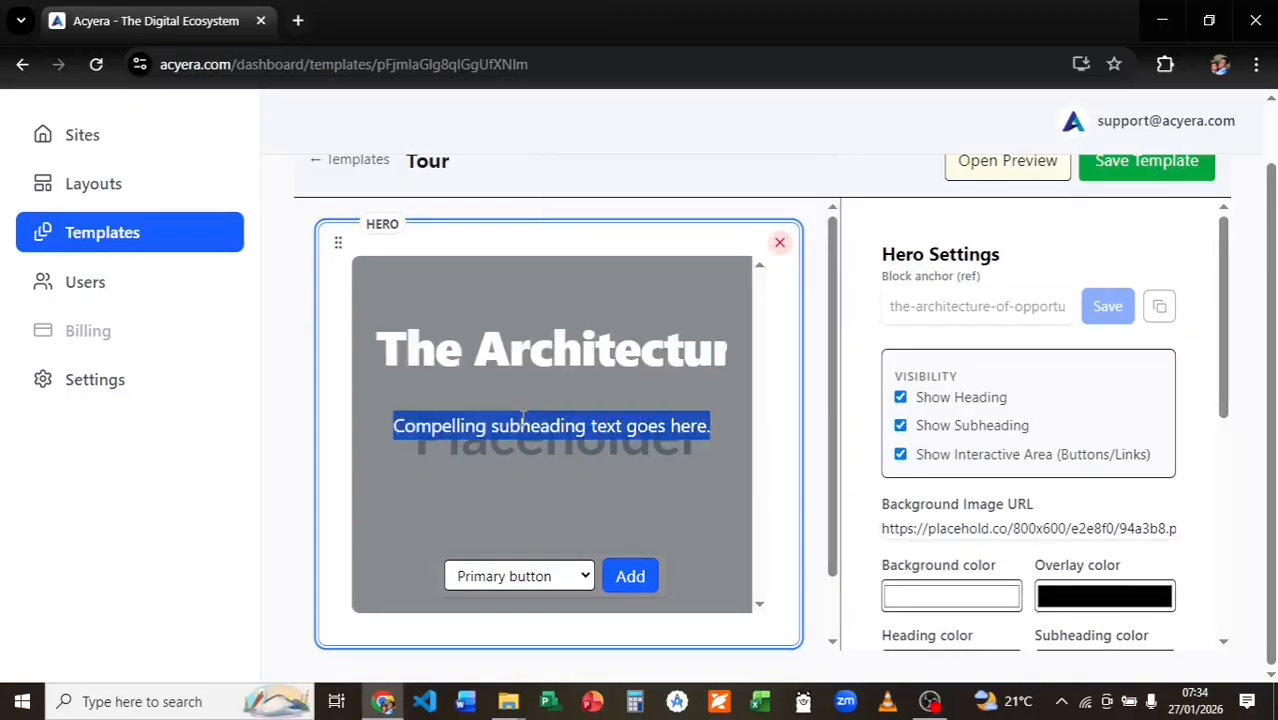
text(Experience how we bridge the gap between global talent and digital earnings)
click(672, 262)
scroll(522, 440, down, 1)
click(519, 505)
Add a Primary button labelled 'Start the Walkthrough' to the hero.
click(510, 215)
click(627, 504)
triple_click(519, 455)
key(BackSpace)
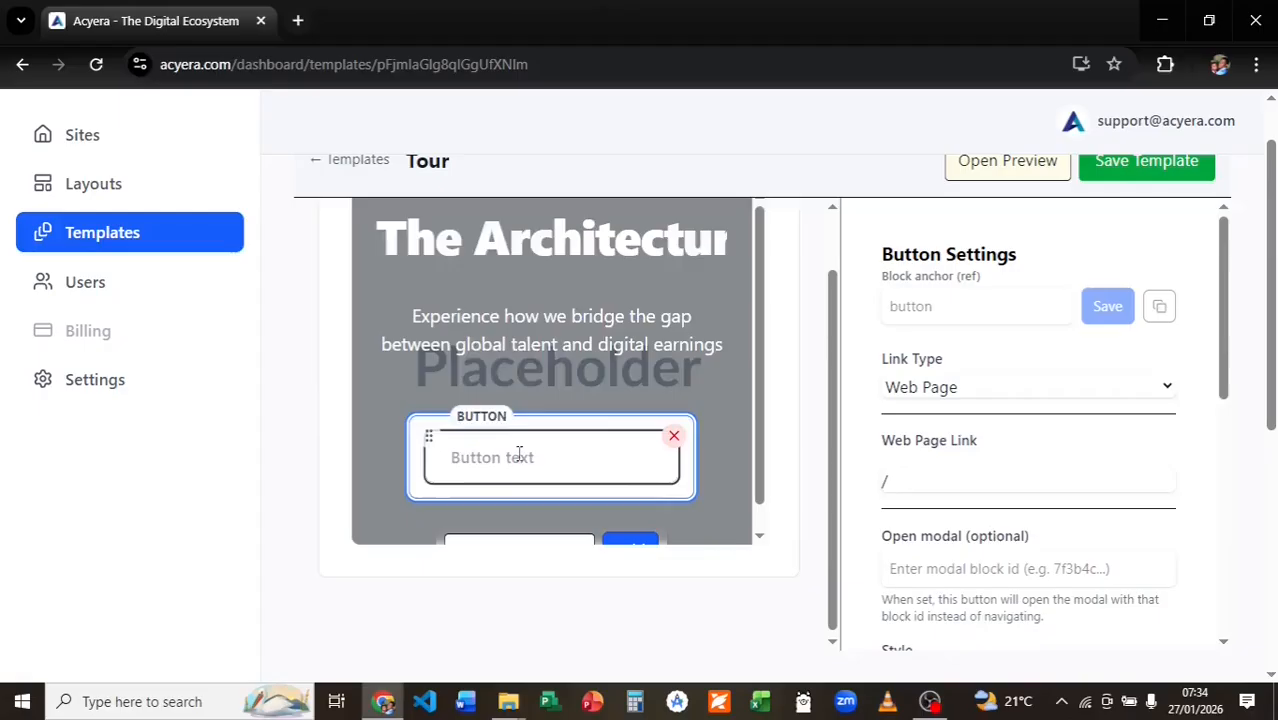
text(Start the Walkthrough)
Add a Rich Text block below the hero with the copied paragraph and save the template.
click(765, 505)
scroll(765, 485, down, 1)
click(557, 603)
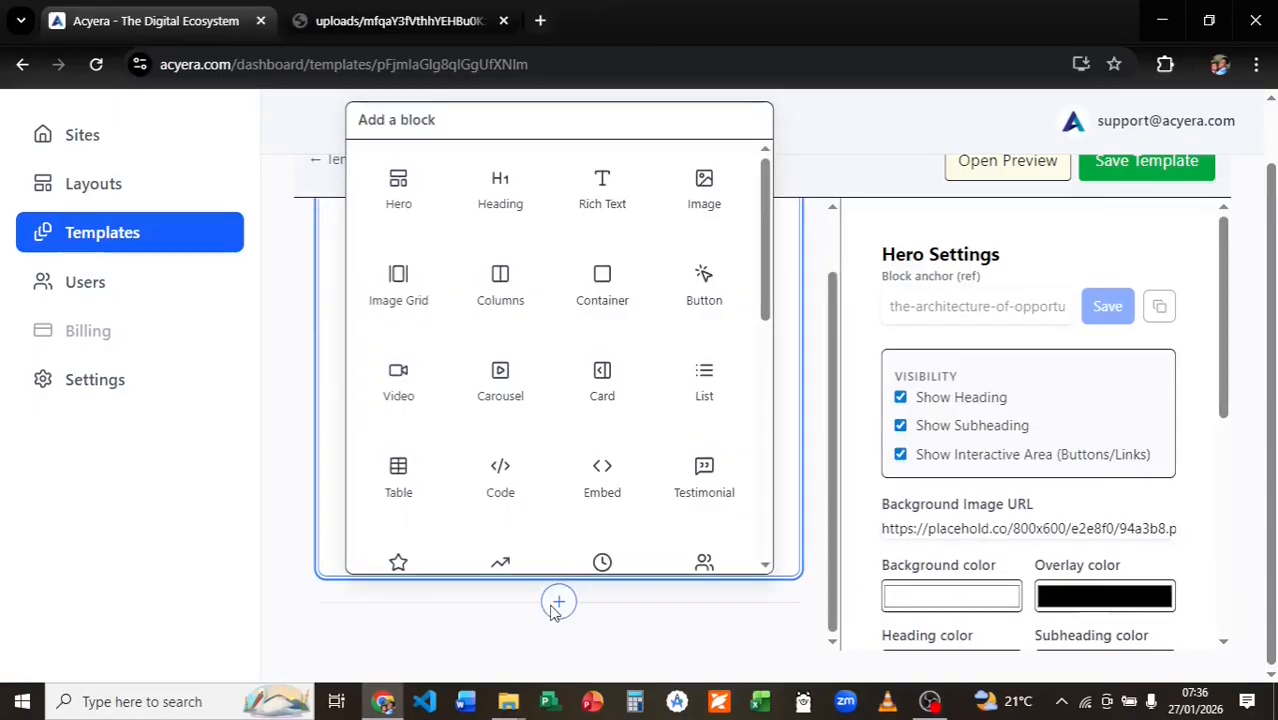
click(602, 190)
scroll(562, 408, down, 2)
click(454, 540)
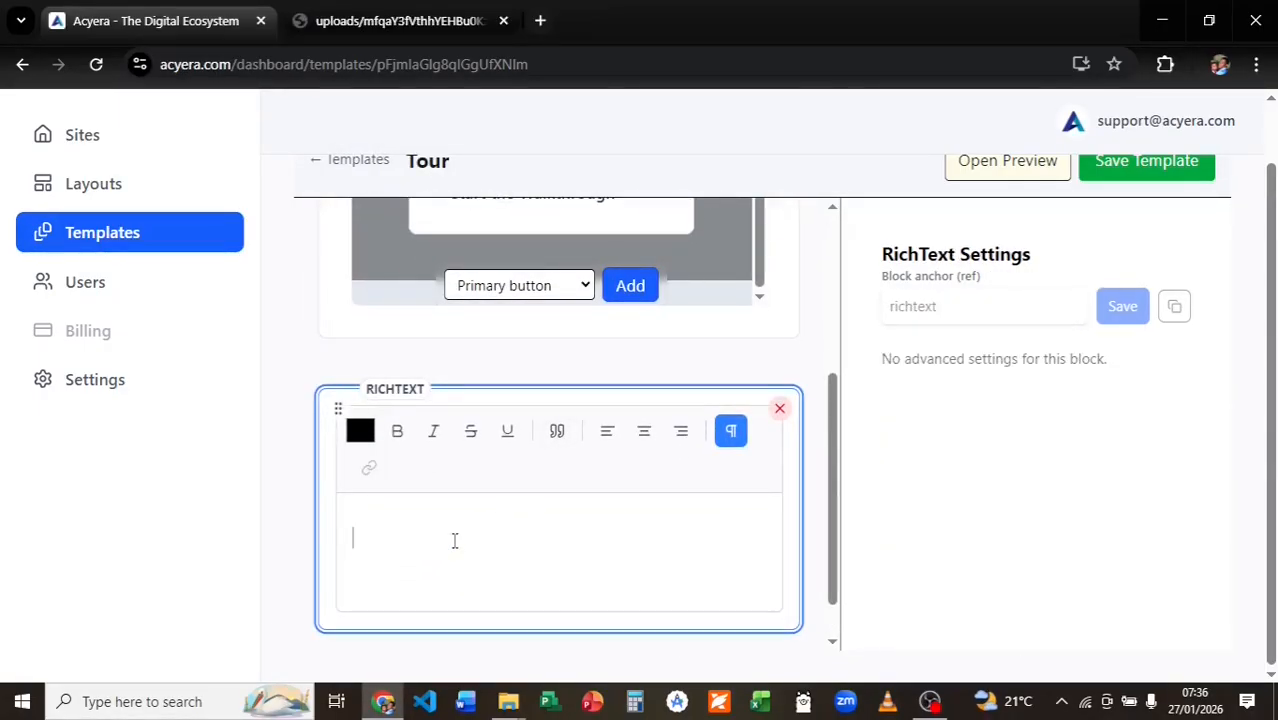
key(super+v)
click(448, 312)
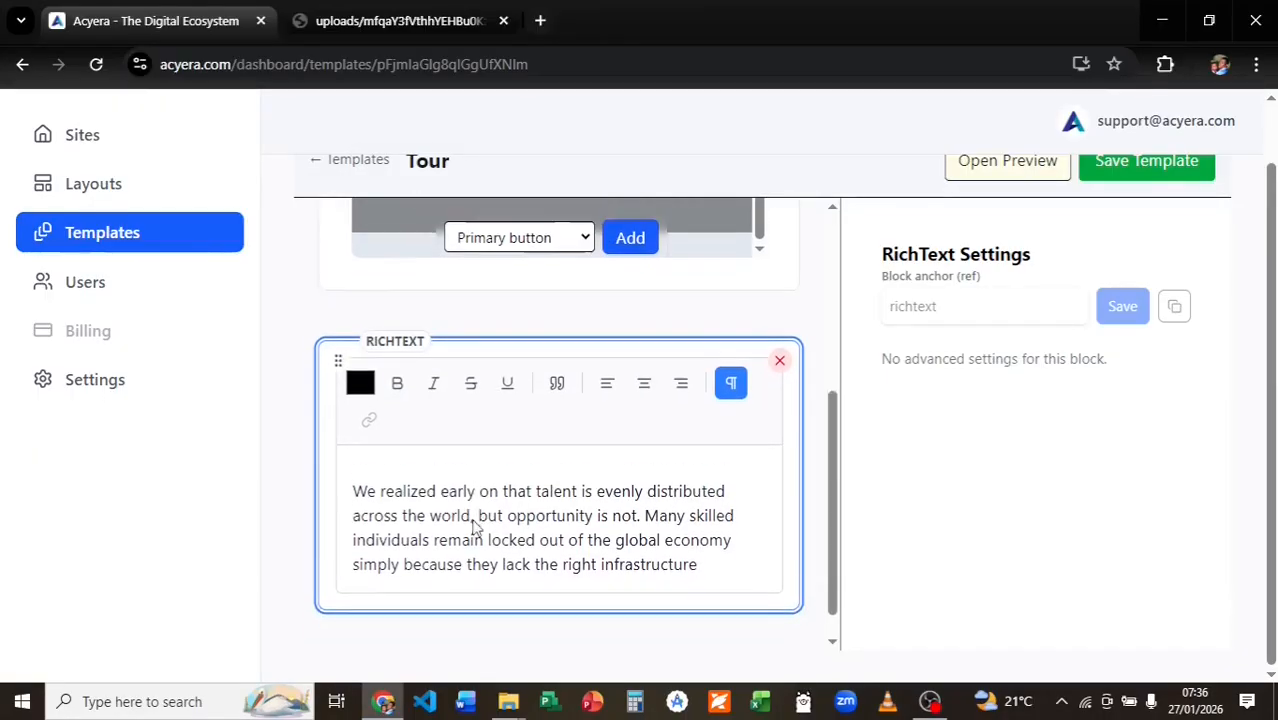
scroll(474, 520, up, 2)
click(1115, 175)
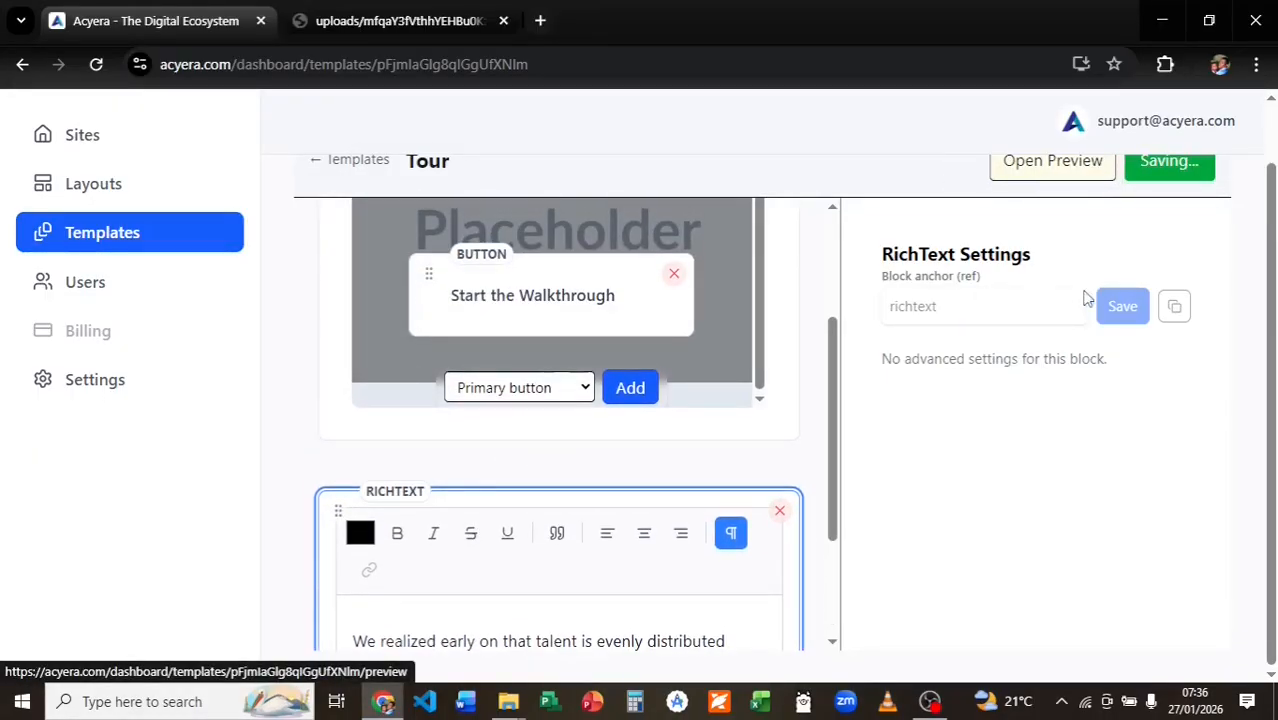
scroll(1070, 357, up, 1)
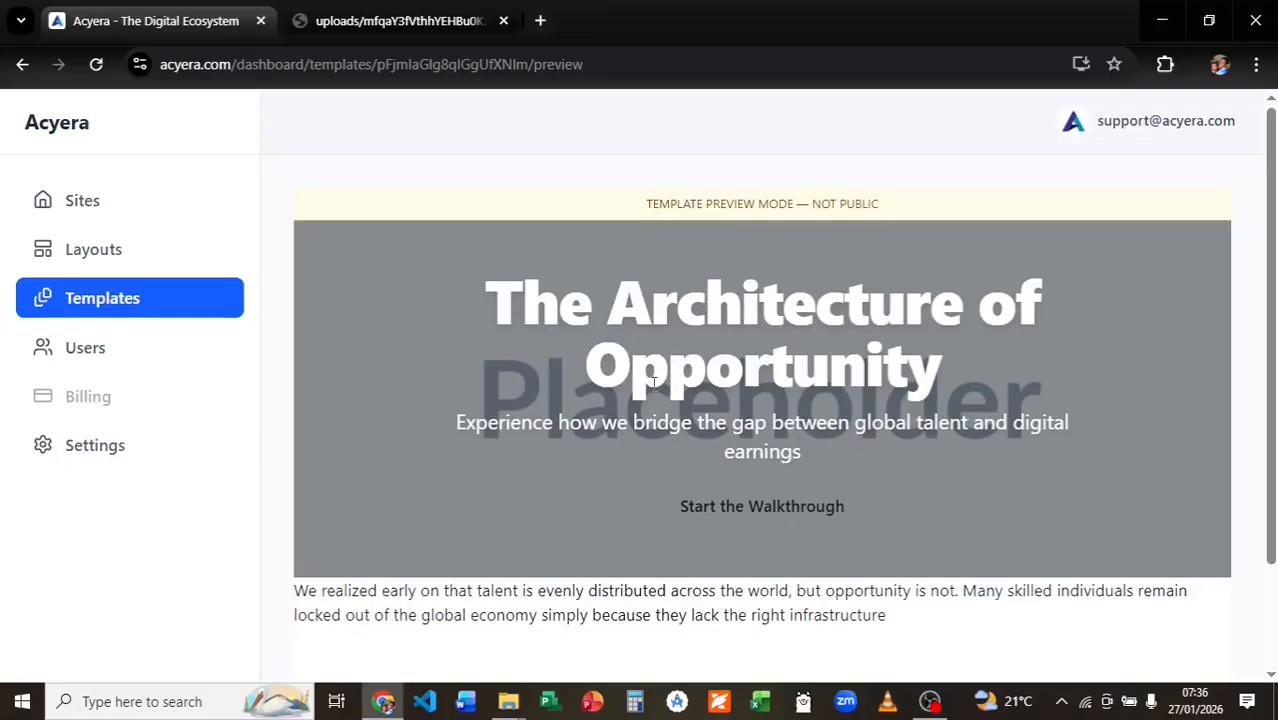
scroll(621, 405, down, 1)
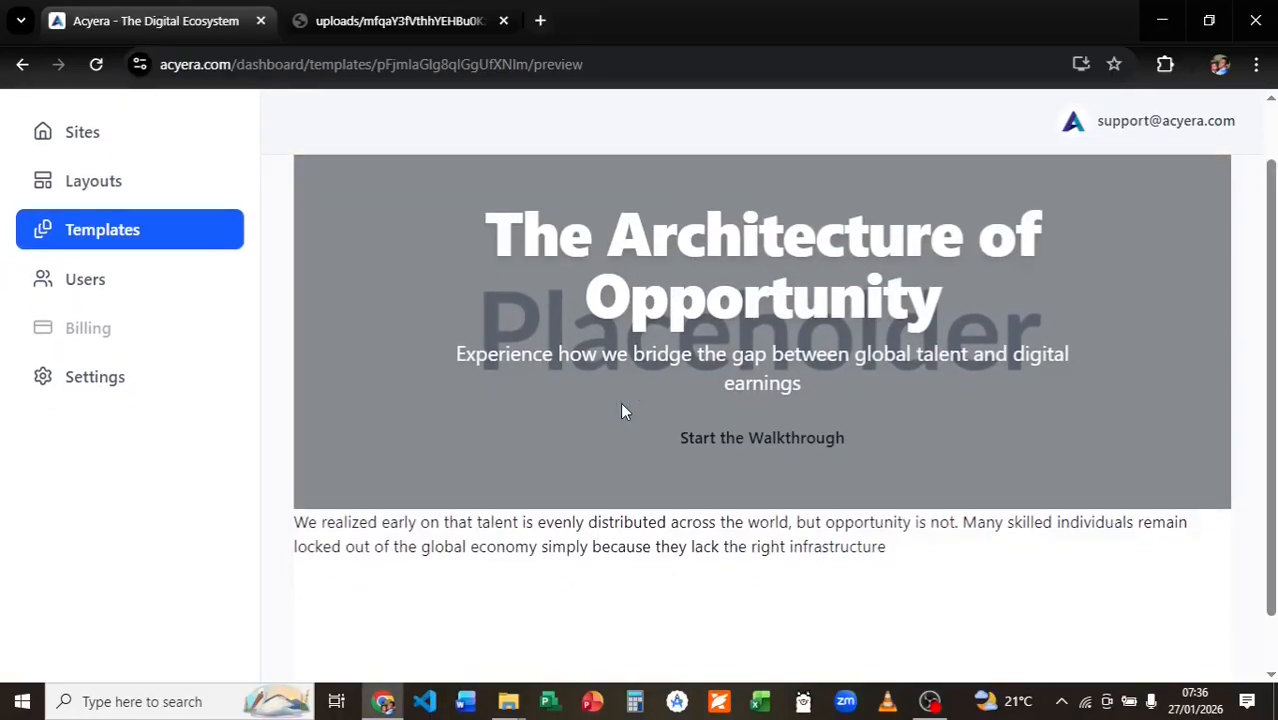
scroll(621, 405, down, 1)
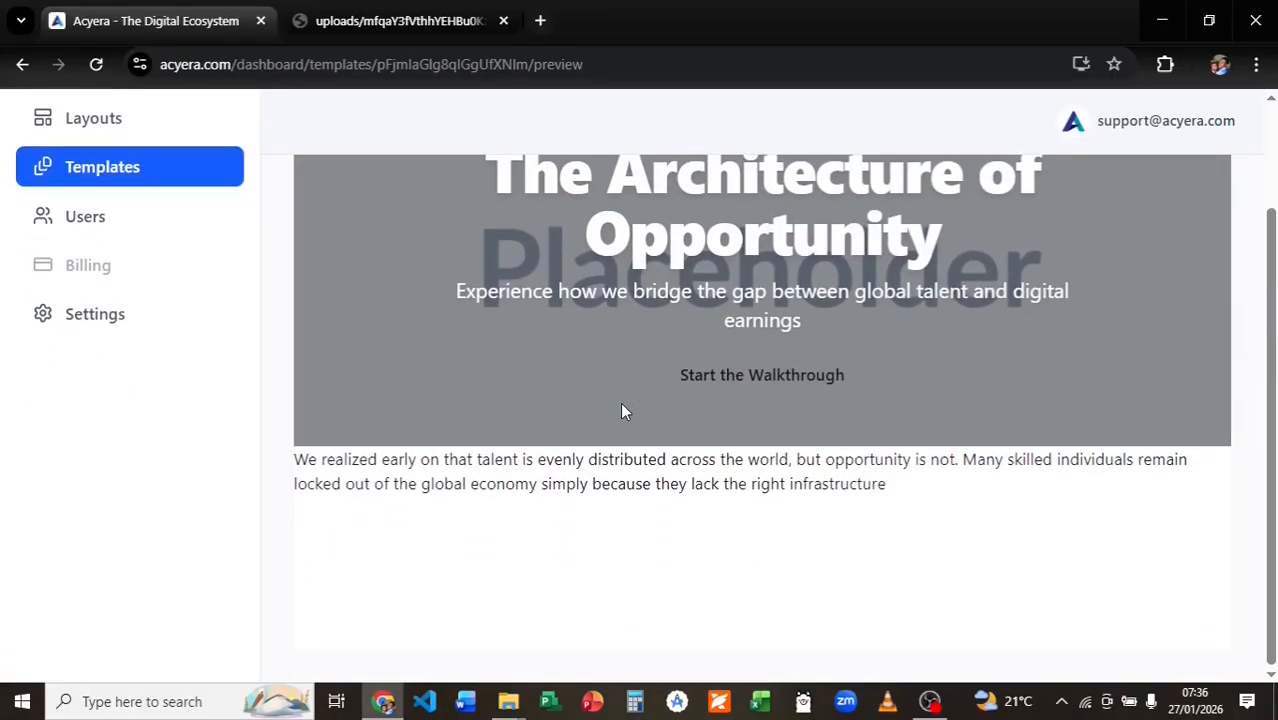
scroll(620, 402, up, 2)
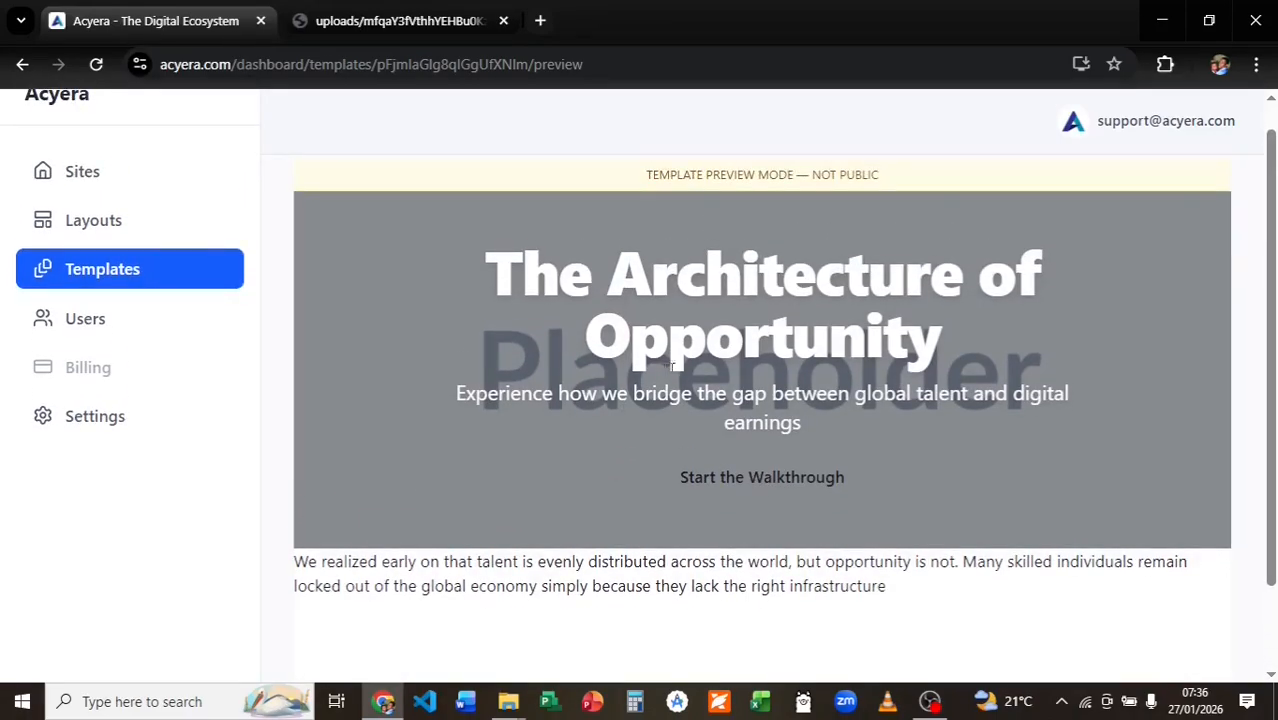
click(22, 64)
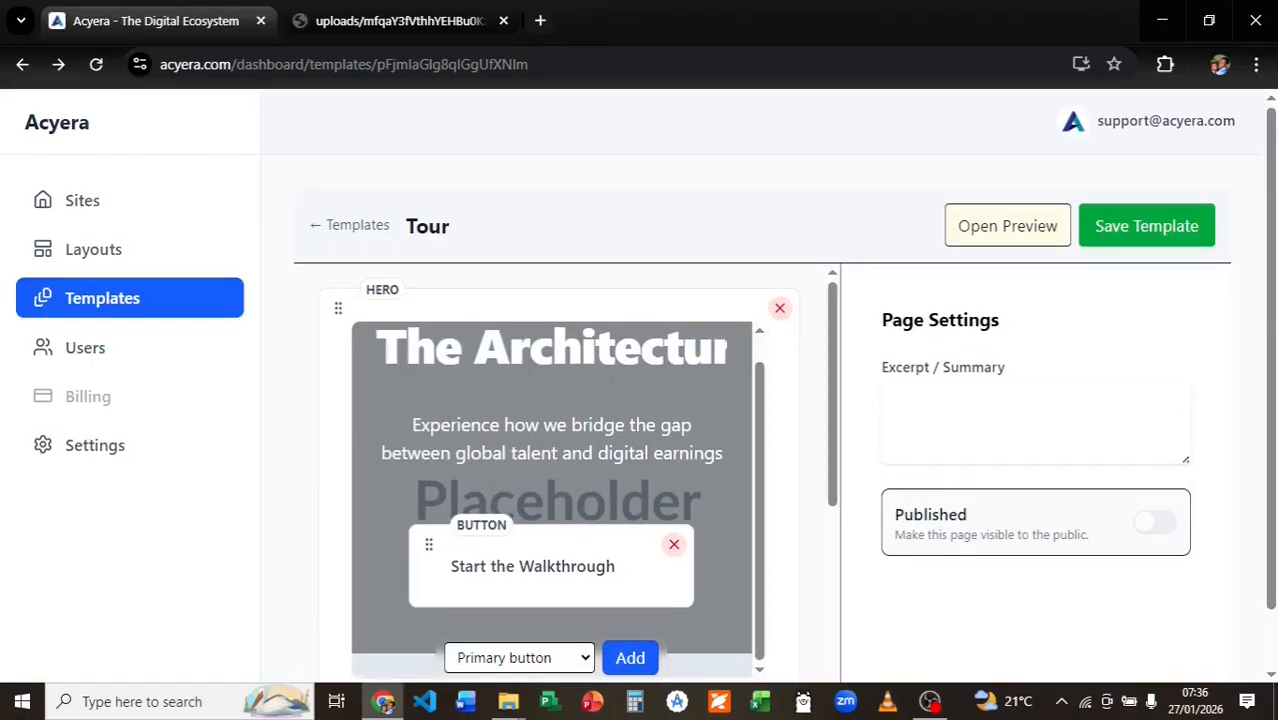
Insert a Spacer block above the paragraph.
scroll(785, 459, down, 3)
scroll(785, 459, down, 1)
click(559, 399)
scroll(525, 560, down, 10)
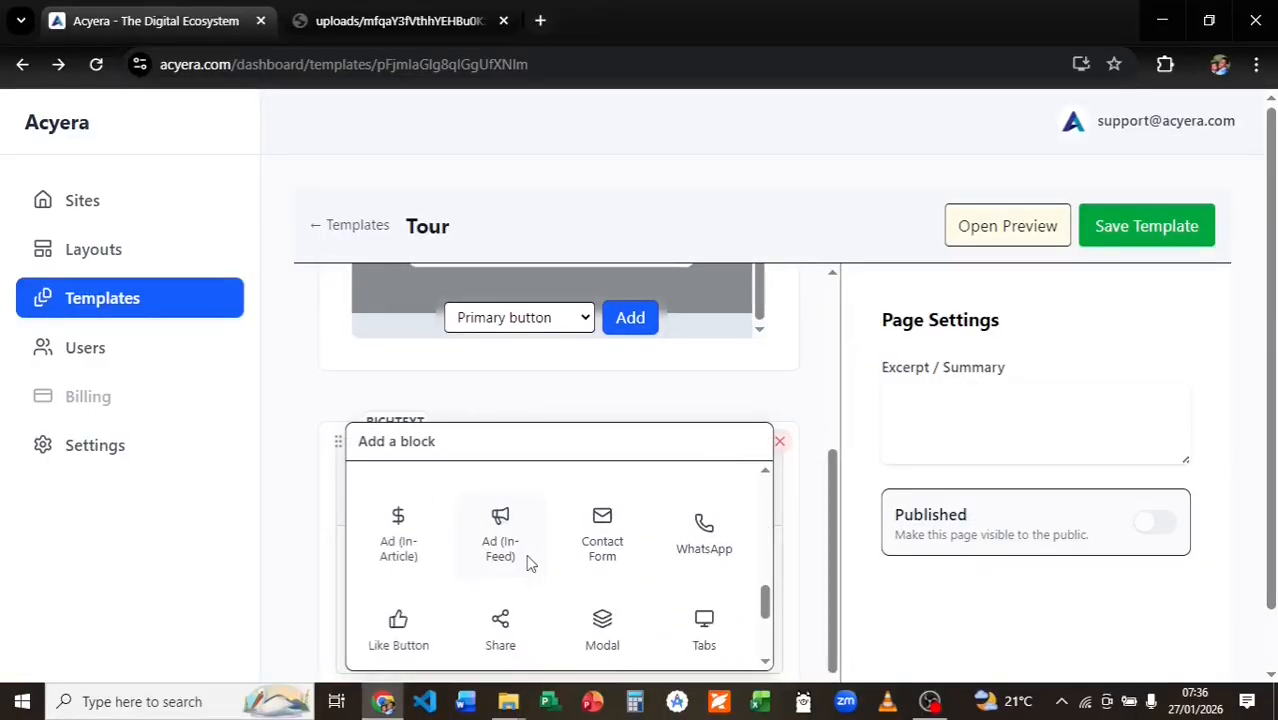
click(501, 550)
Add a dark-blue Heading 4 reading 'Why We Built This Ecosystem' below the spacer.
scroll(530, 440, down, 2)
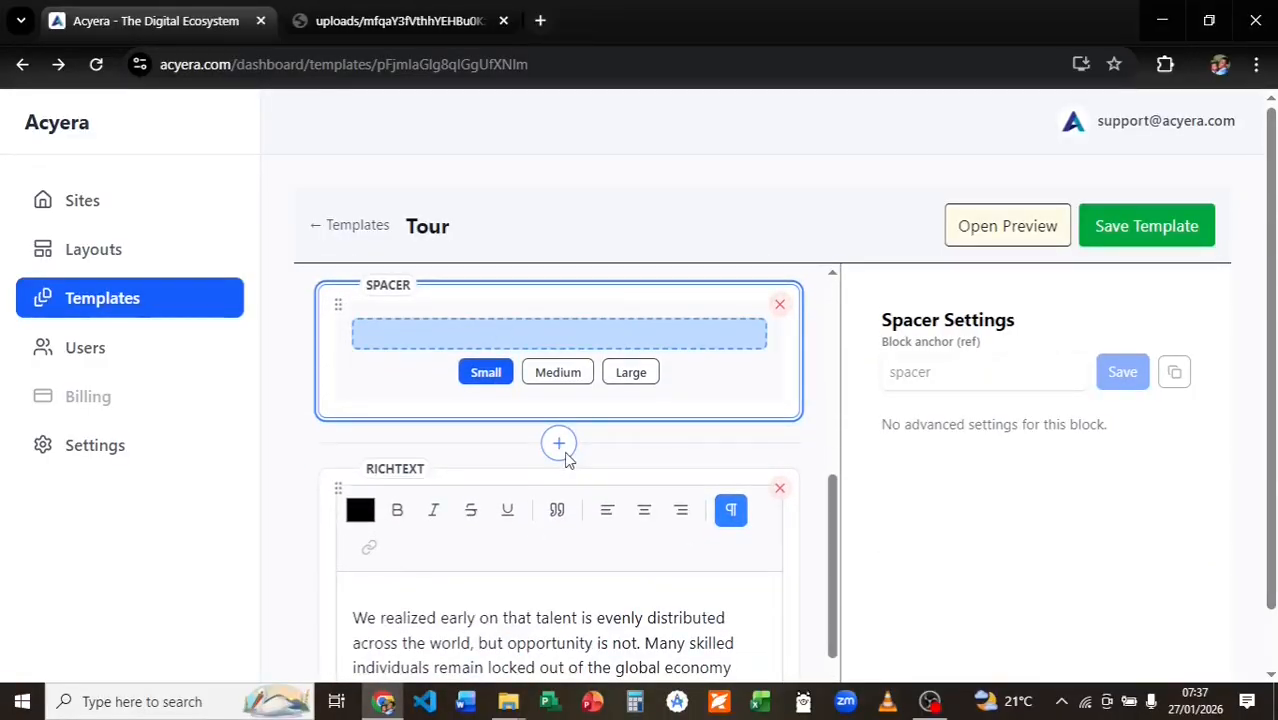
click(562, 446)
click(505, 556)
click(491, 491)
key(ctrl+a)
key(BackSpace)
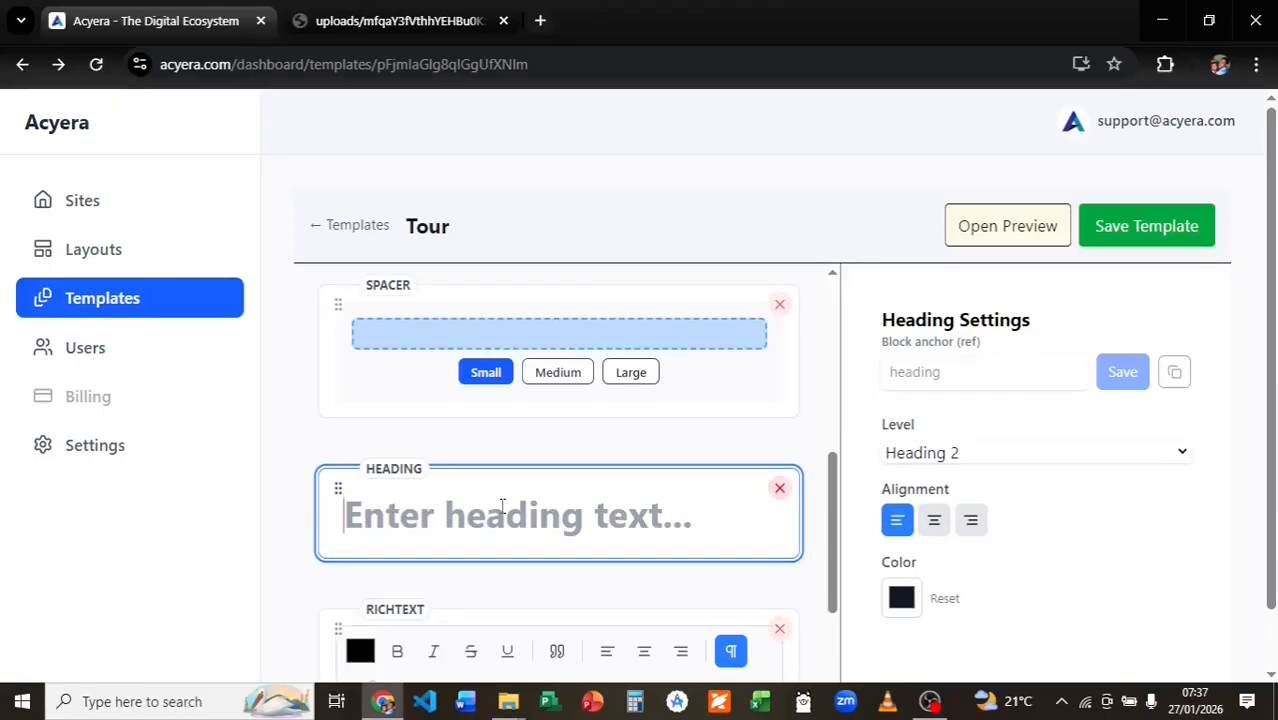
text(Why We Built This Ecosystem)
click(1016, 455)
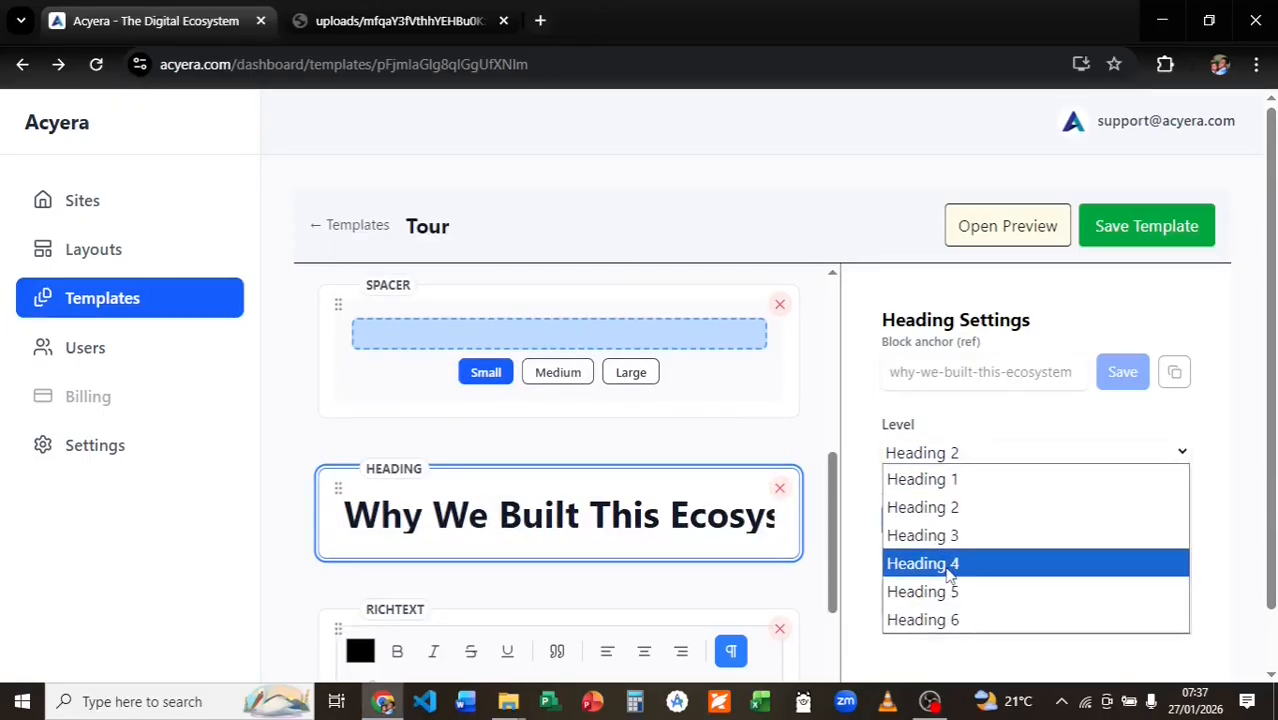
click(940, 562)
click(901, 597)
click(1084, 400)
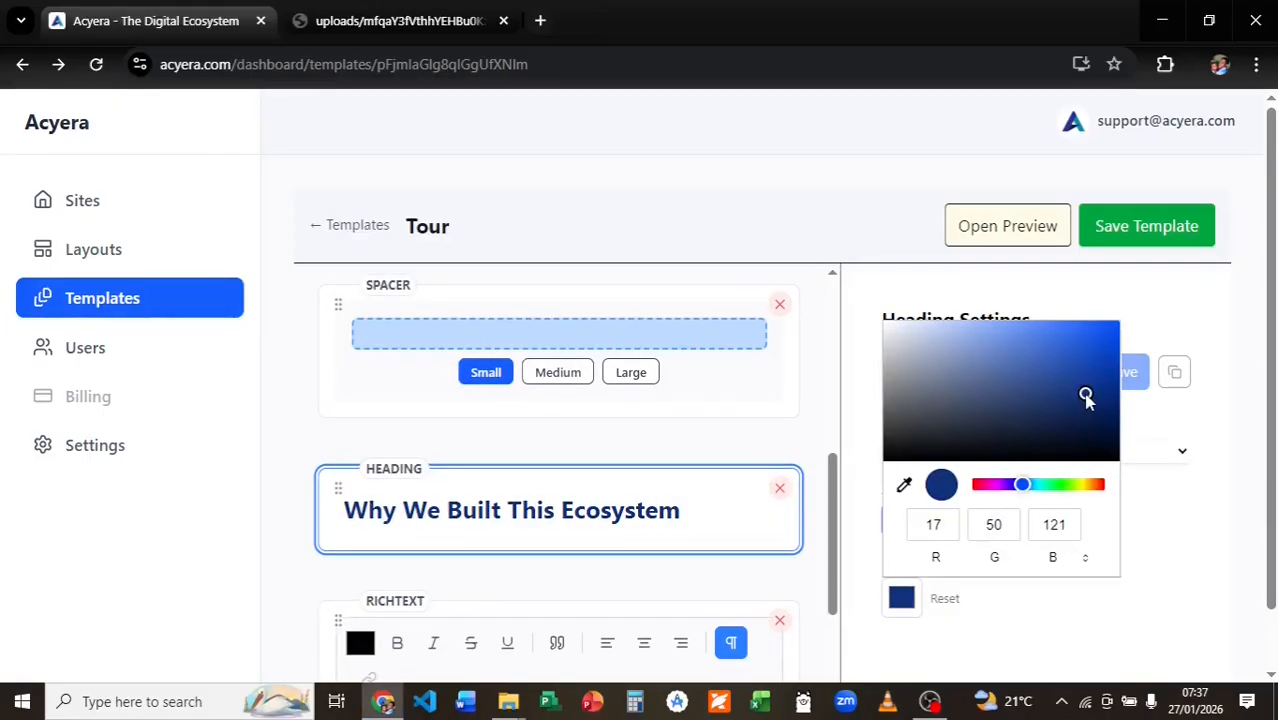
click(1145, 532)
Save the Tour template, preview it, and return to the editor.
click(1147, 230)
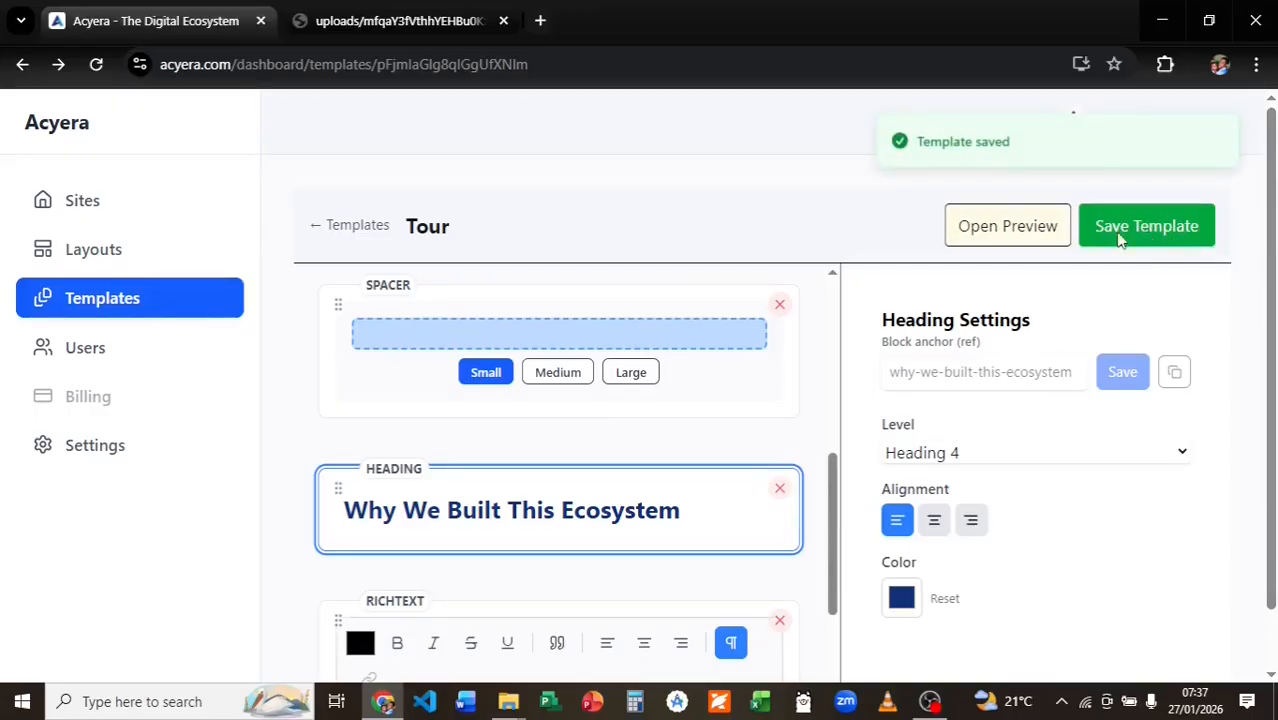
click(988, 227)
scroll(936, 340, down, 2)
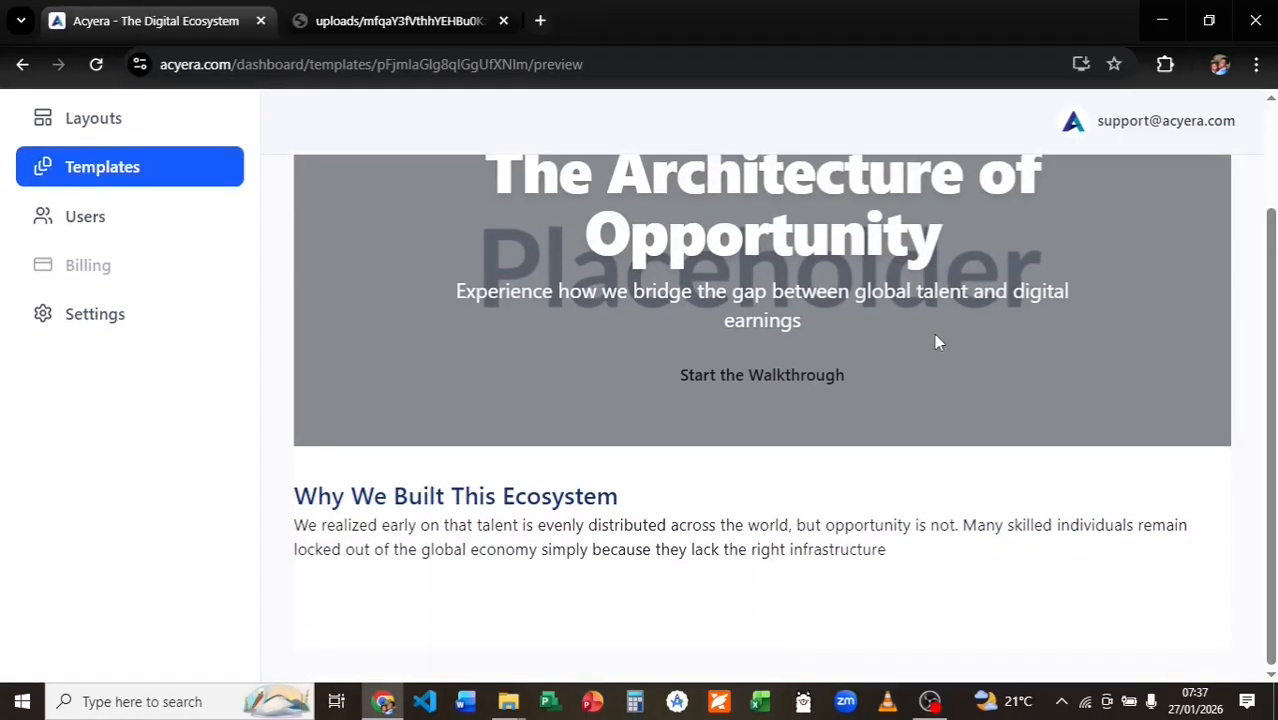
click(22, 64)
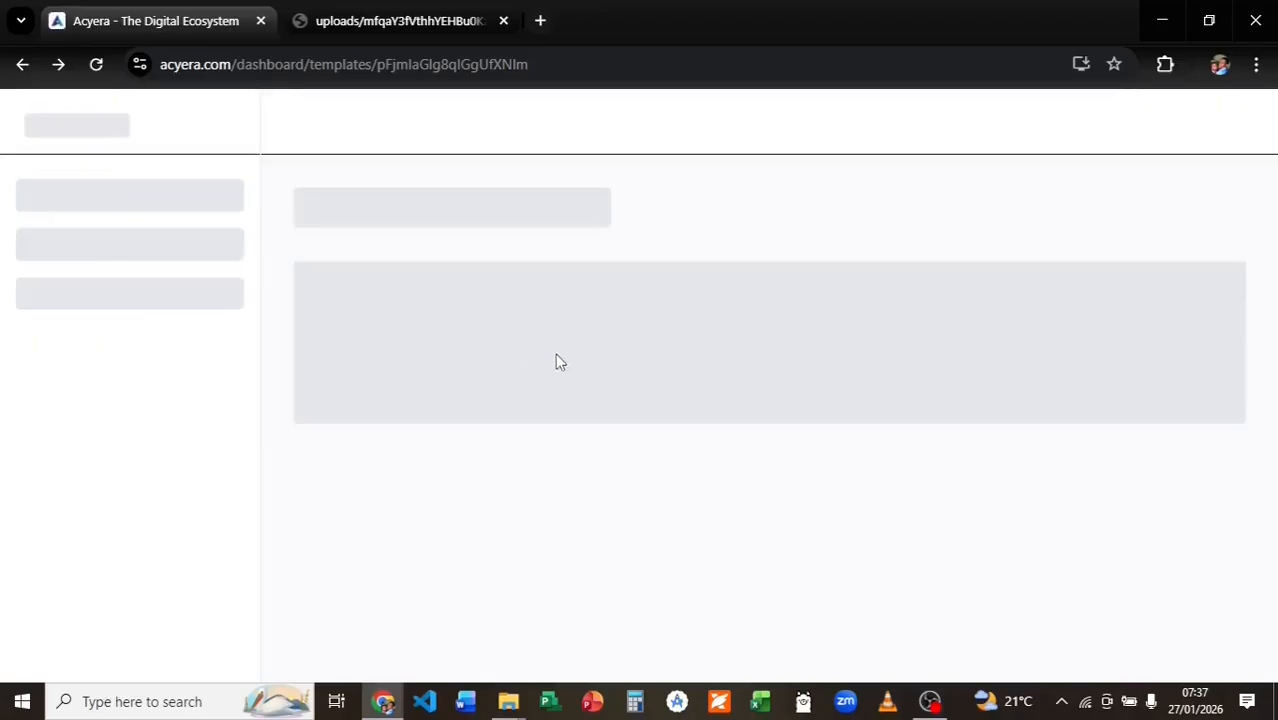
Add a Divider block below the heading.
scroll(797, 443, down, 1)
scroll(797, 443, down, 5)
click(560, 508)
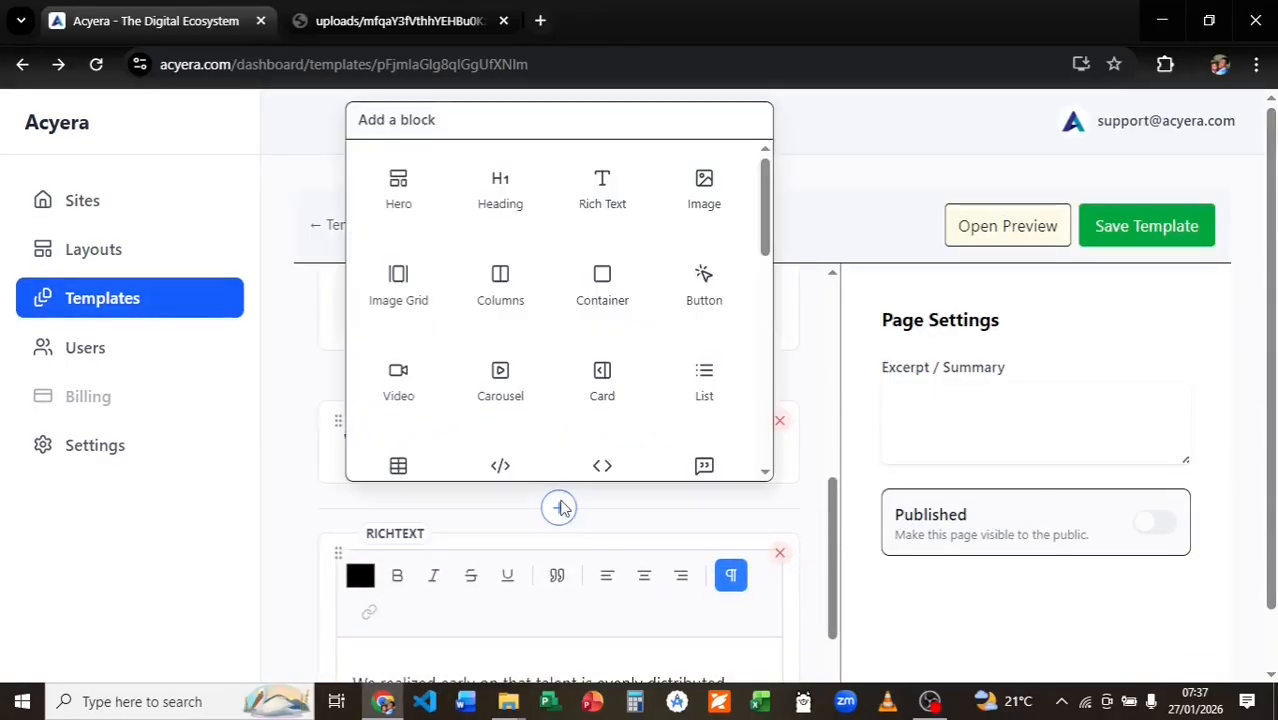
scroll(567, 348, down, 8)
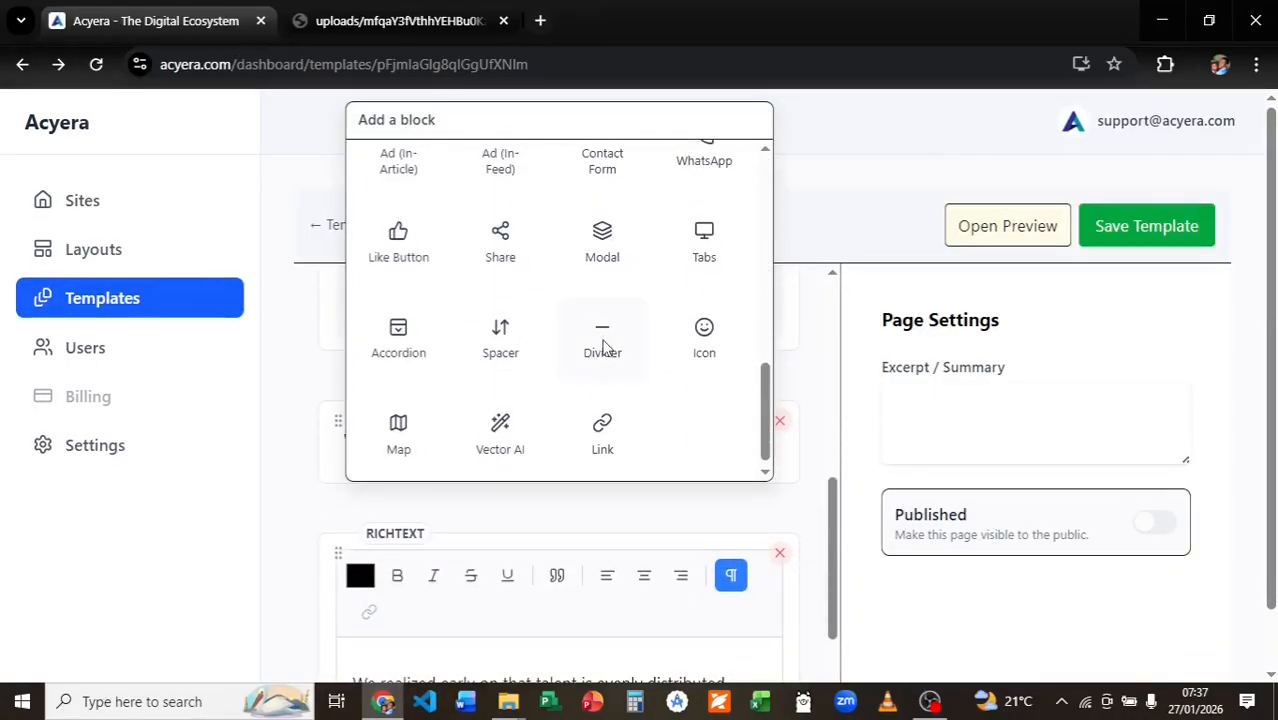
click(590, 340)
Add a Columns block below the paragraph.
scroll(585, 340, down, 3)
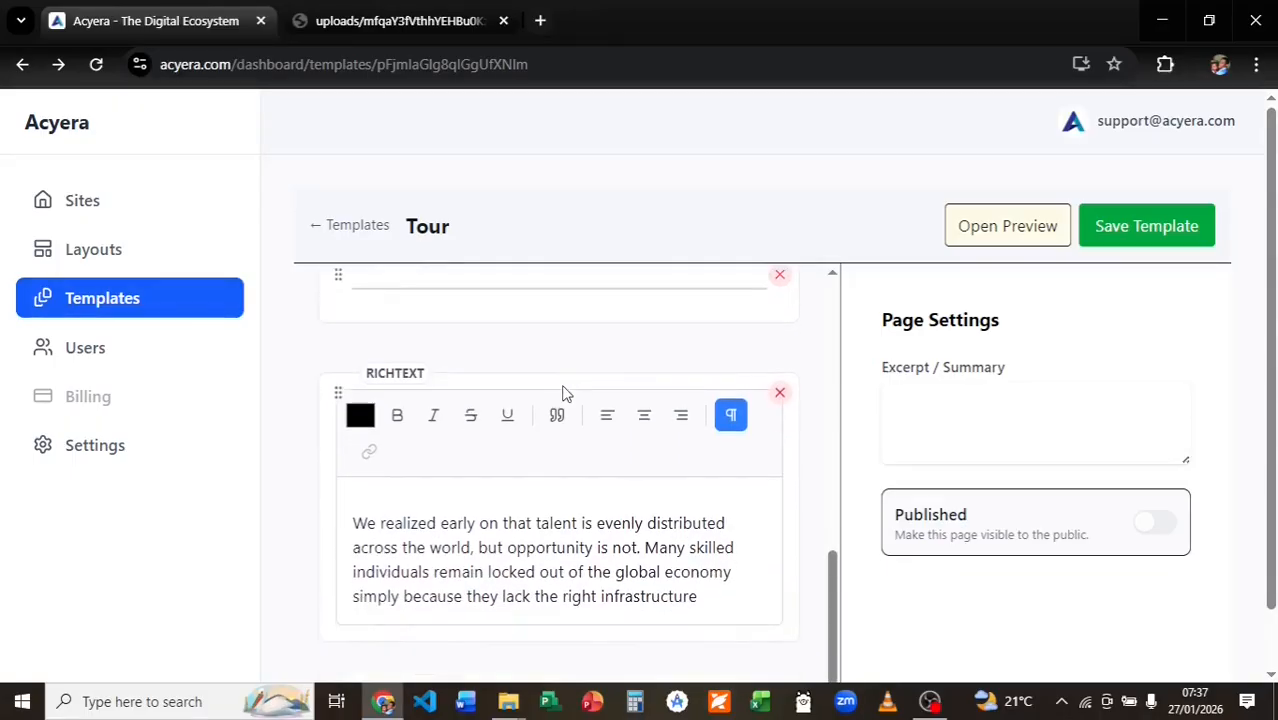
scroll(570, 615, down, 1)
click(559, 601)
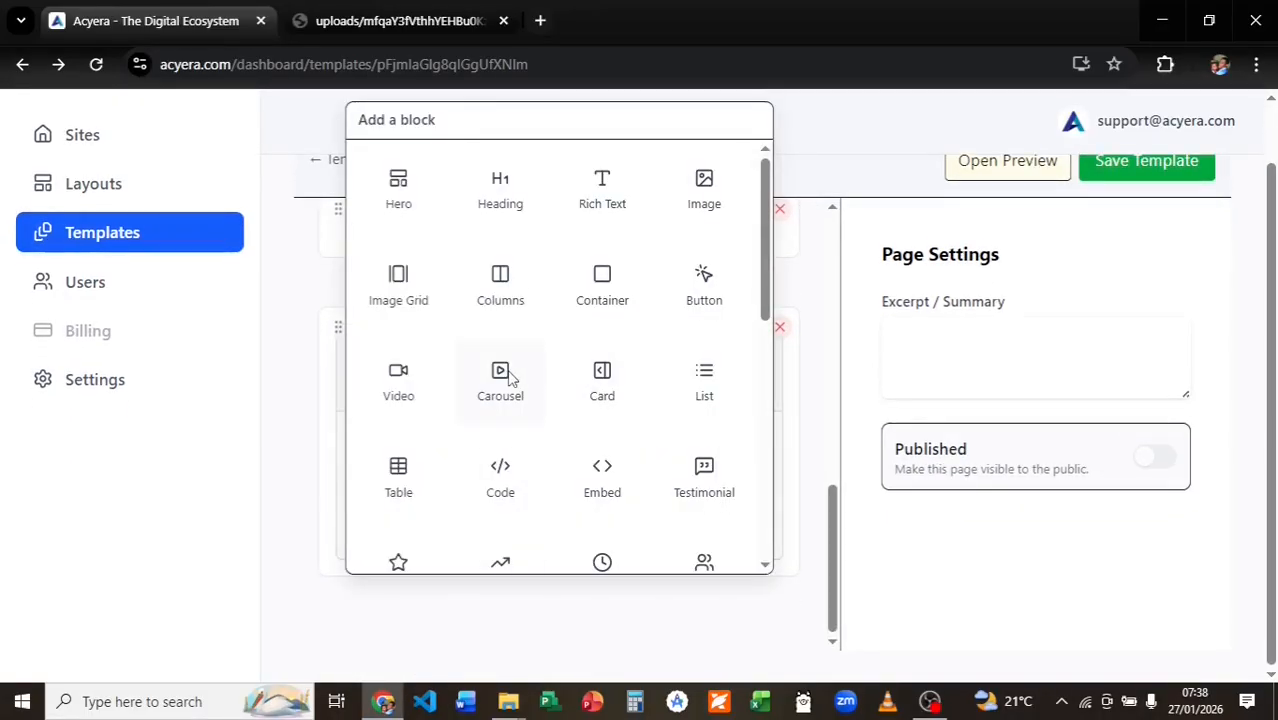
click(514, 285)
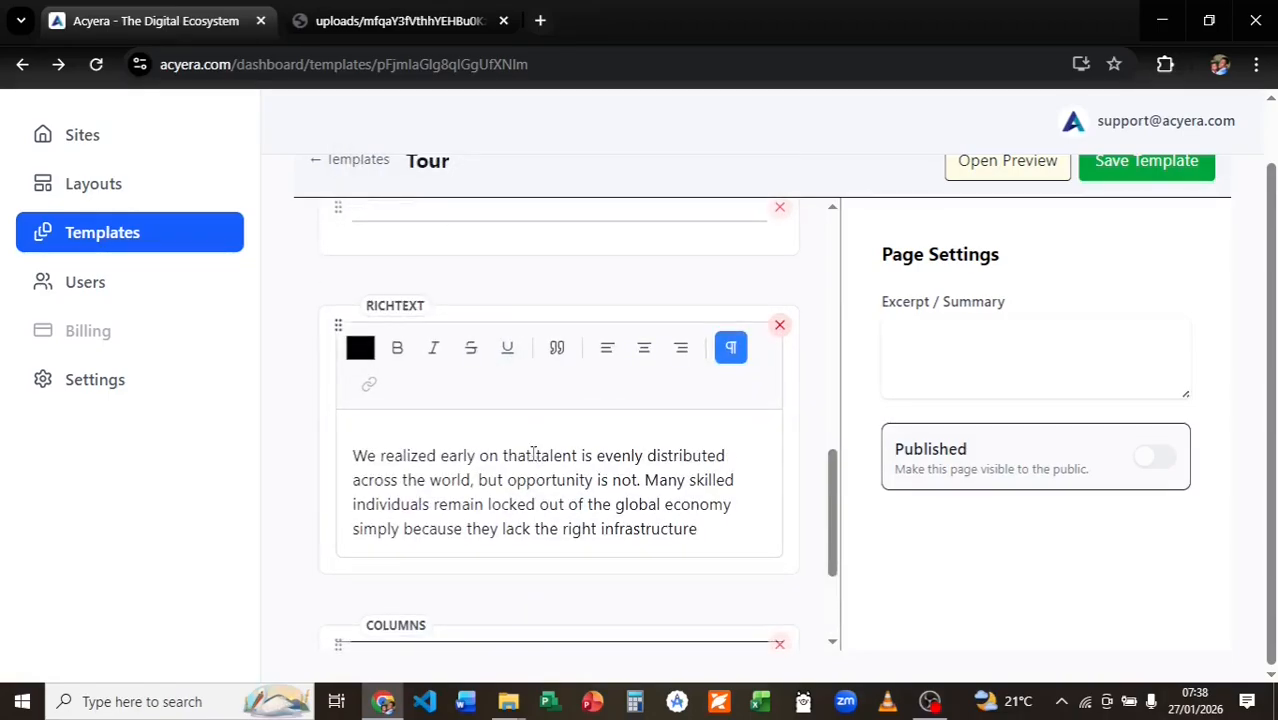
Put a placeholder Image block in the first column.
scroll(533, 455, down, 3)
mouse_move(535, 475)
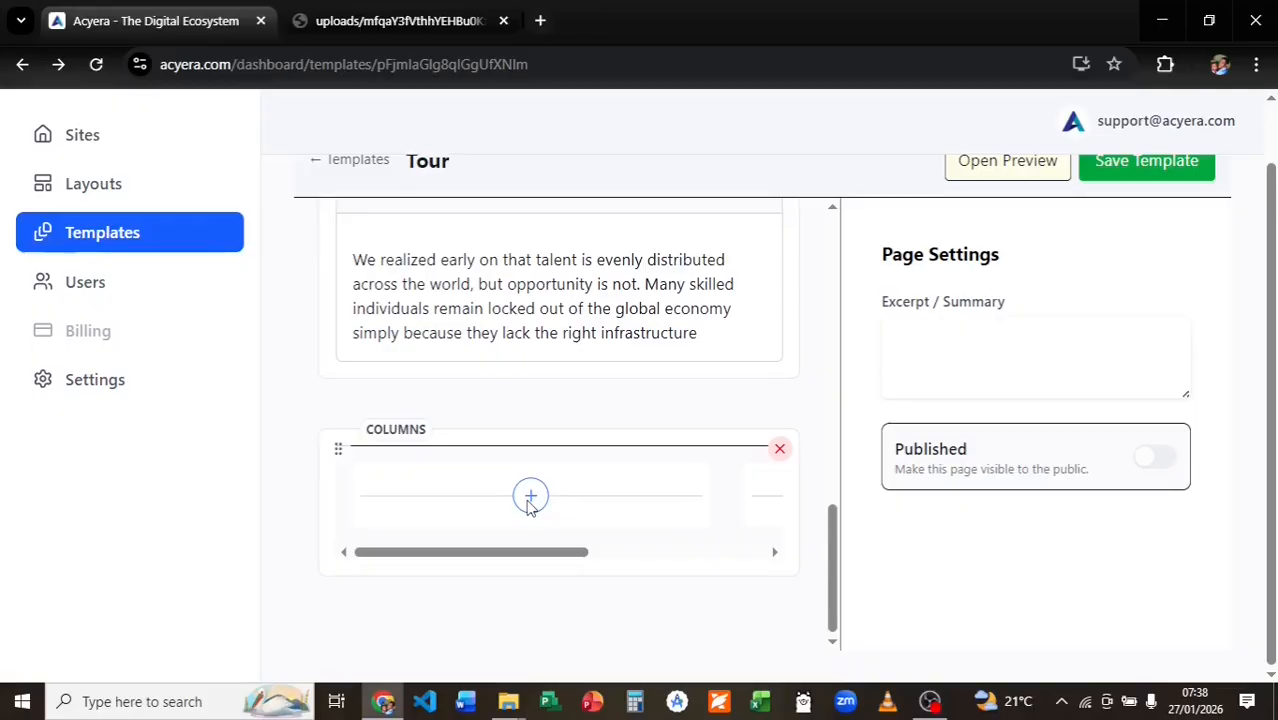
click(531, 497)
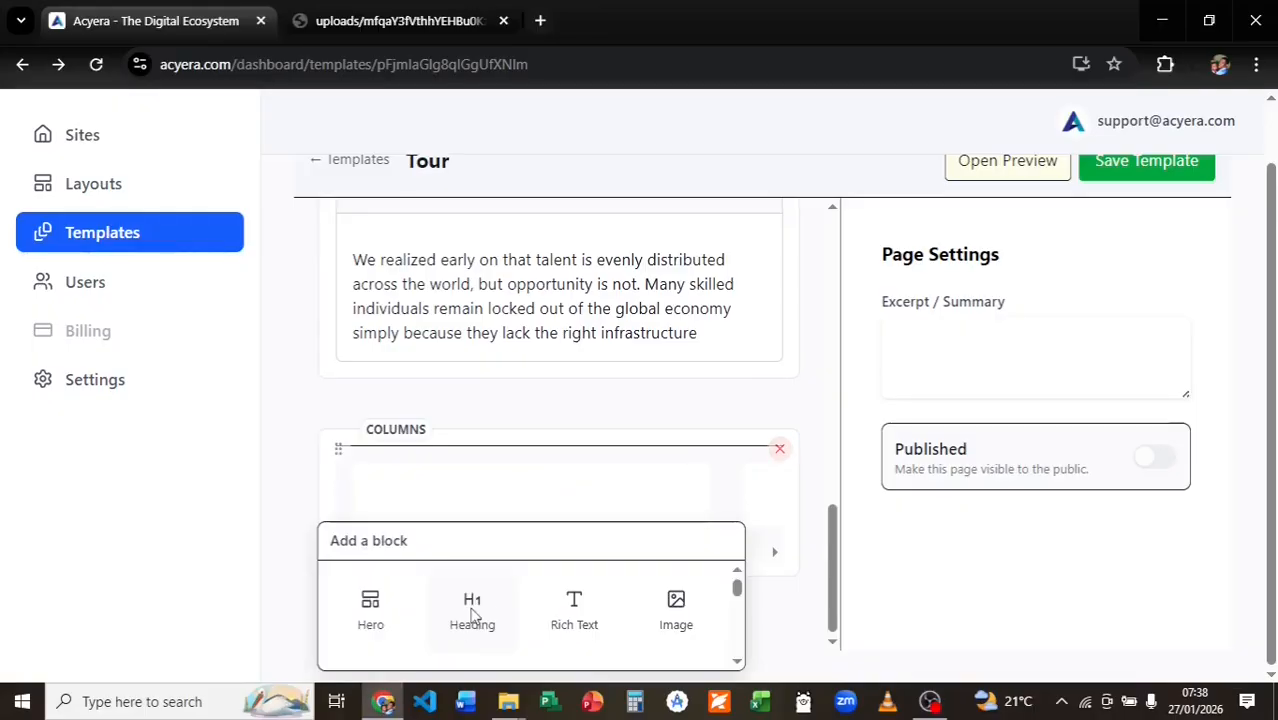
click(674, 605)
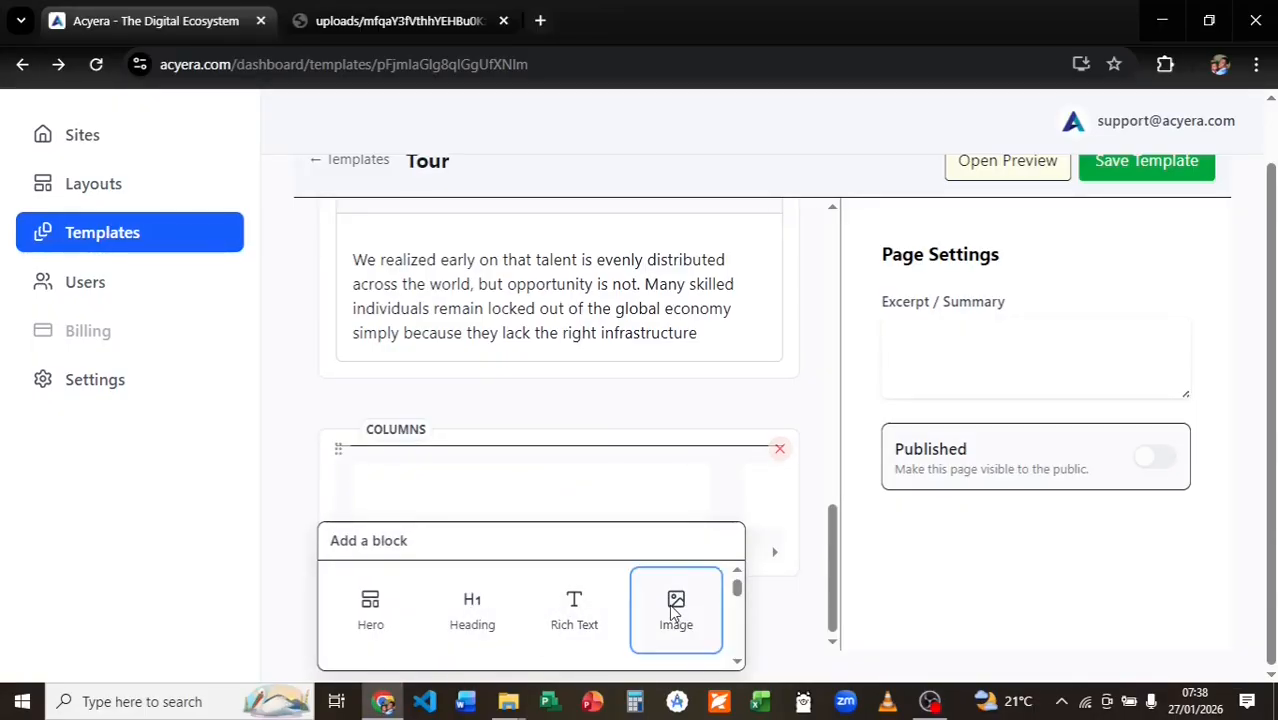
scroll(676, 582, down, 4)
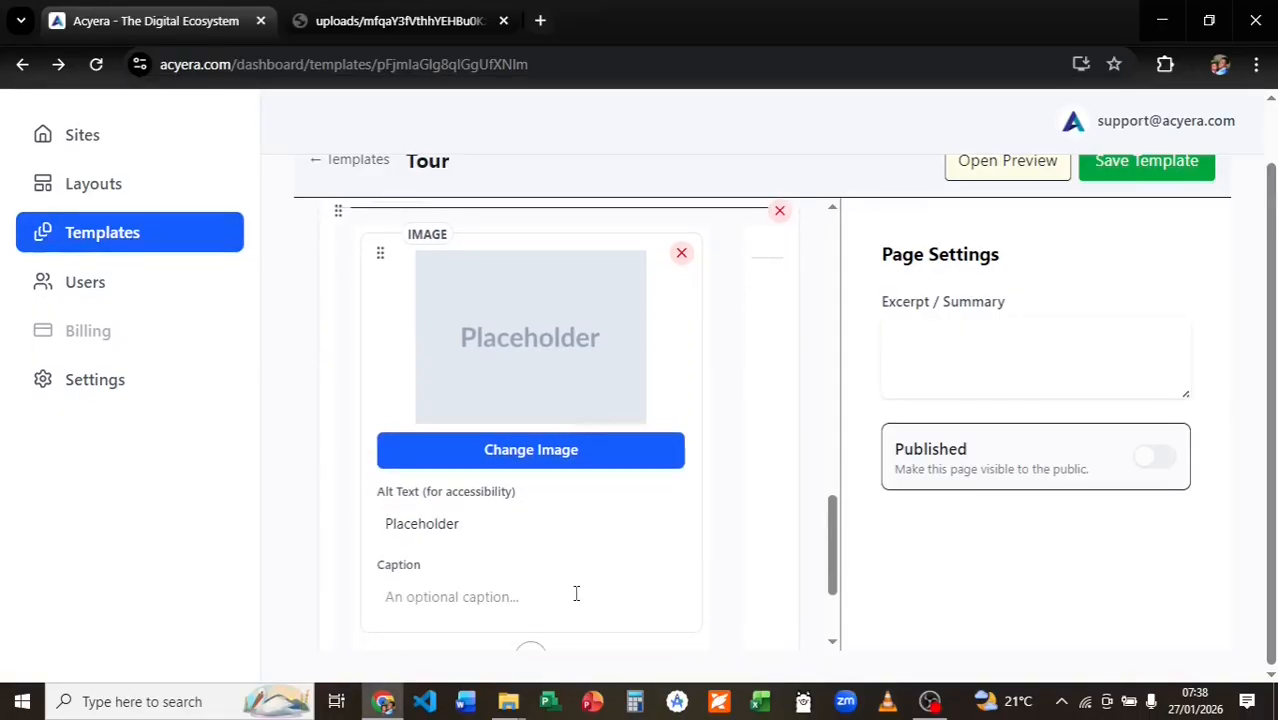
scroll(574, 595, down, 1)
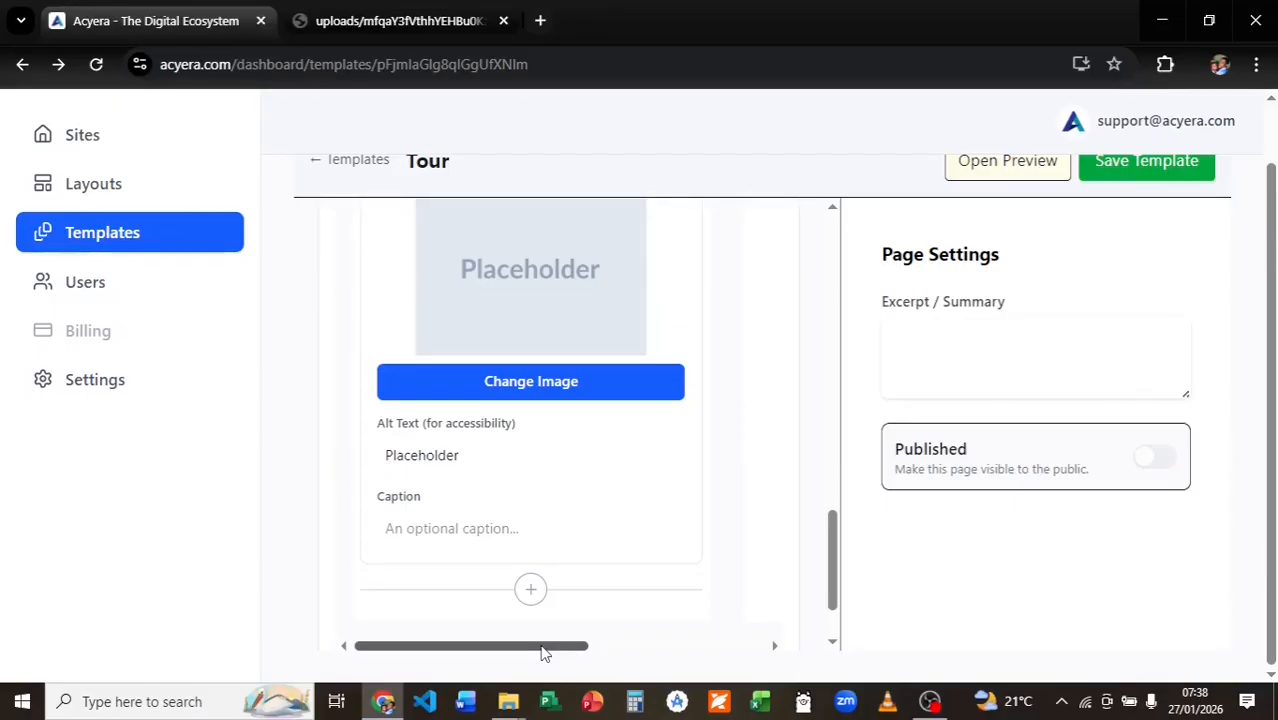
drag(544, 652, 720, 647)
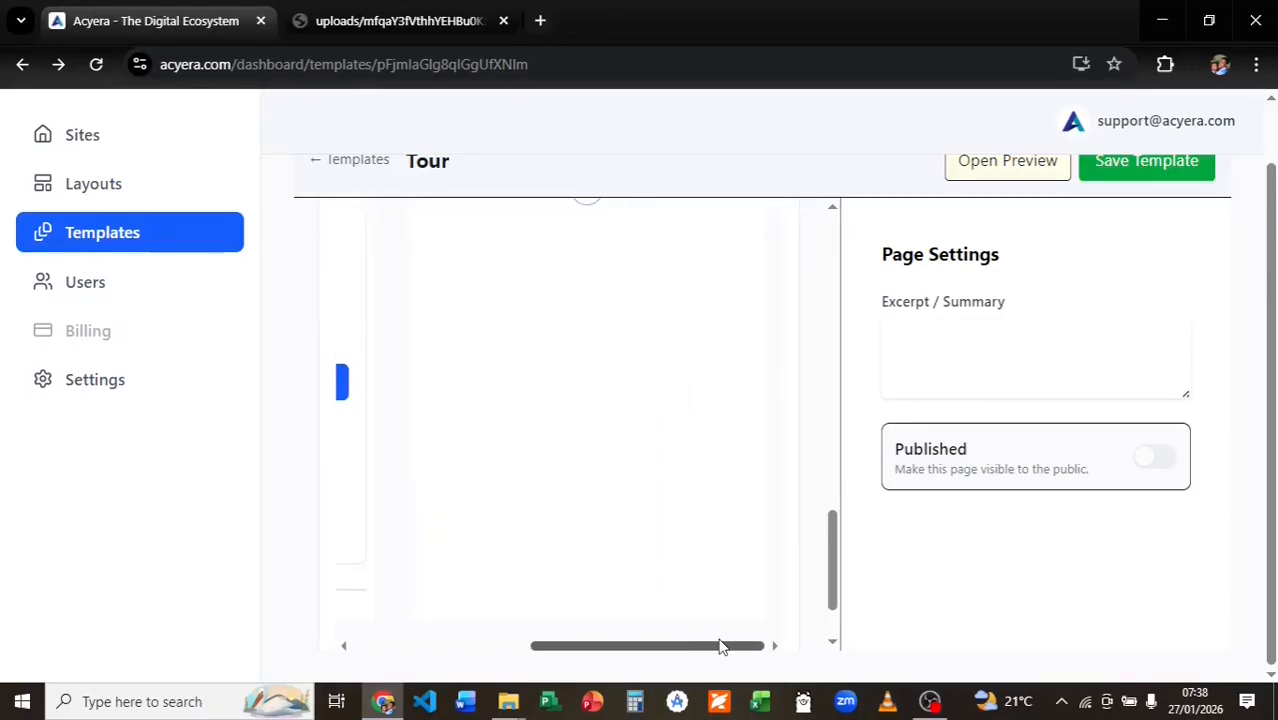
scroll(574, 590, up, 3)
click(586, 394)
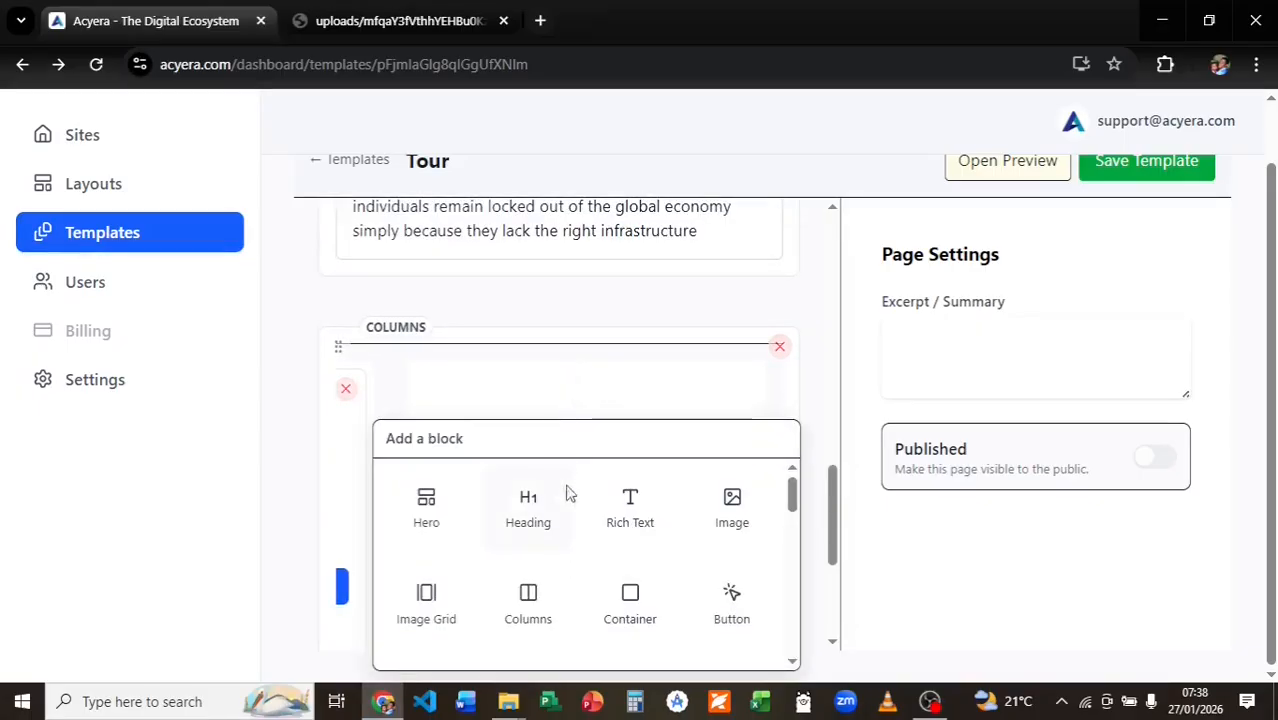
Add a Card to the second column reading 'Experience how we bridge the gap between global talent and digital earnings'.
scroll(608, 582, down, 1)
click(626, 560)
click(508, 497)
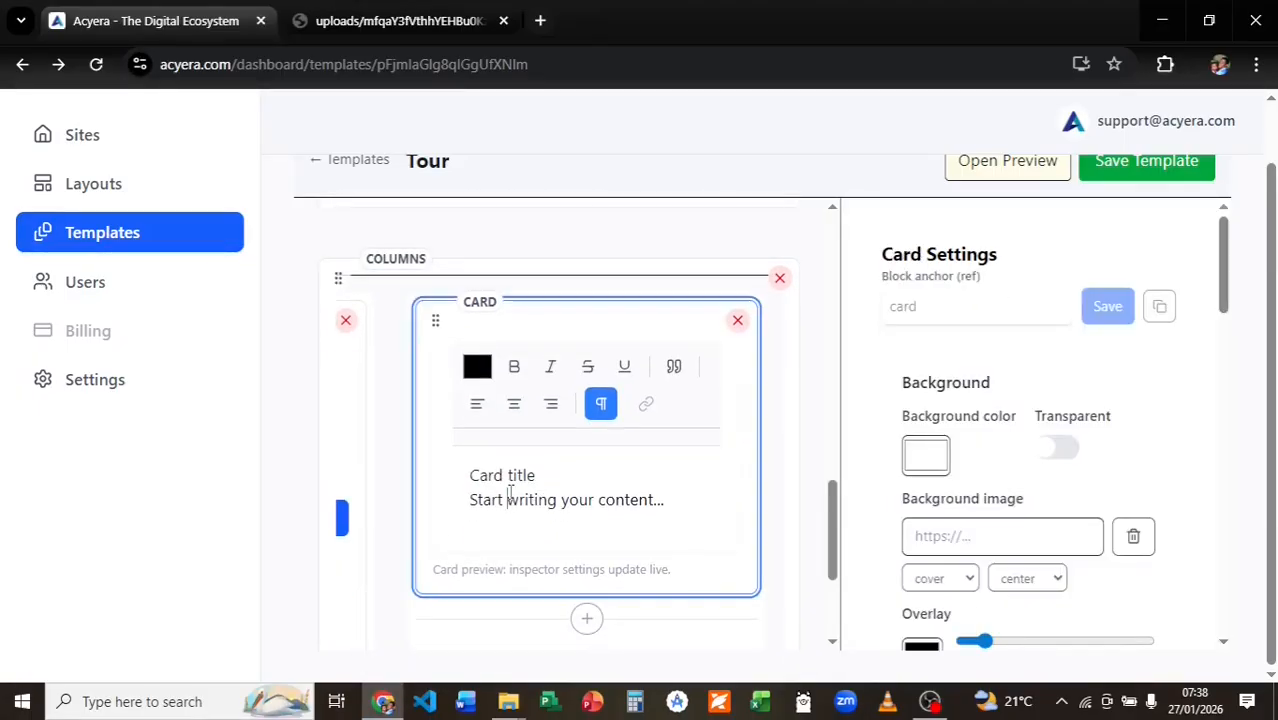
key(ctrl+a)
key(BackSpace)
key(super+v)
click(512, 390)
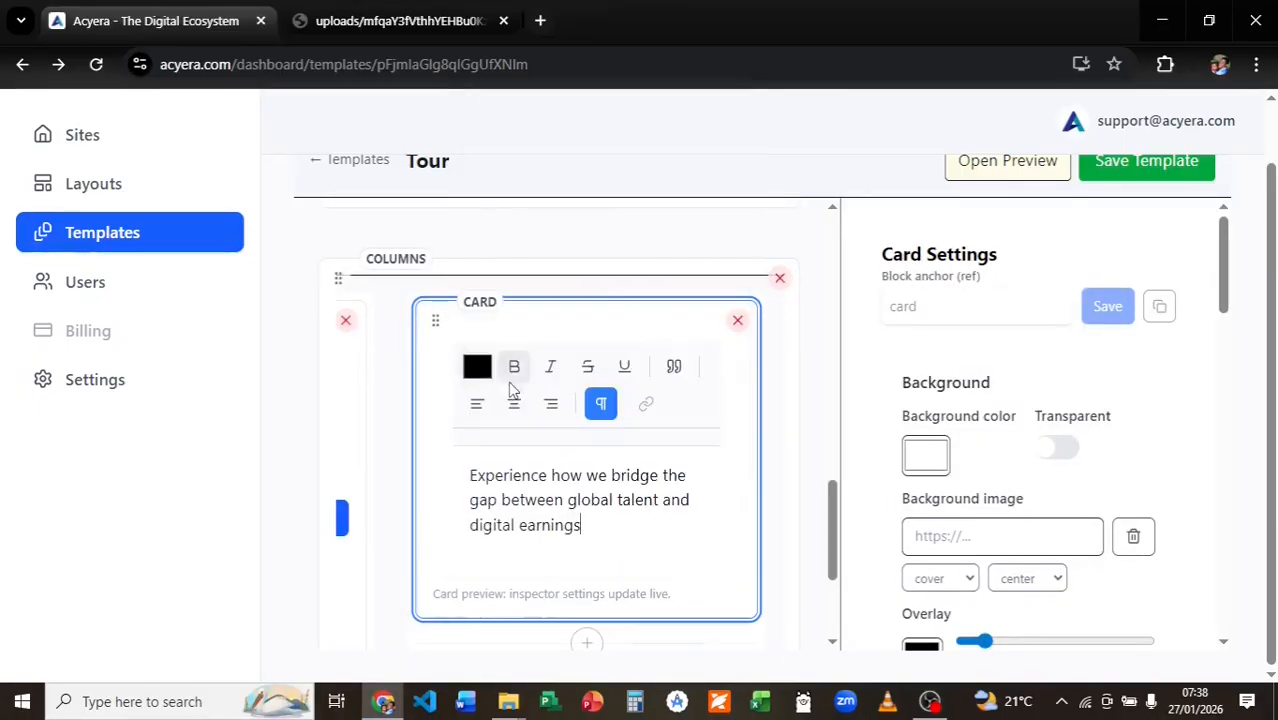
scroll(528, 499, down, 1)
scroll(969, 390, down, 2)
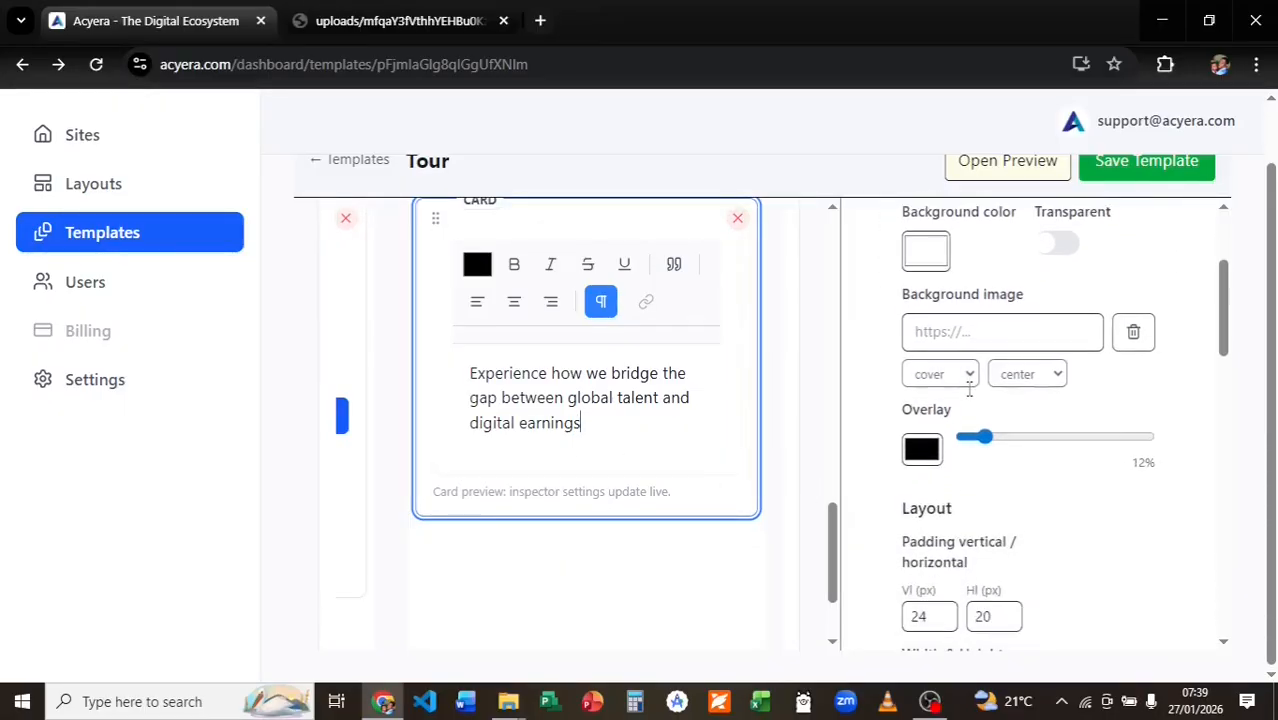
scroll(969, 390, down, 2)
scroll(967, 397, up, 4)
Save the Tour template and preview it.
click(1108, 168)
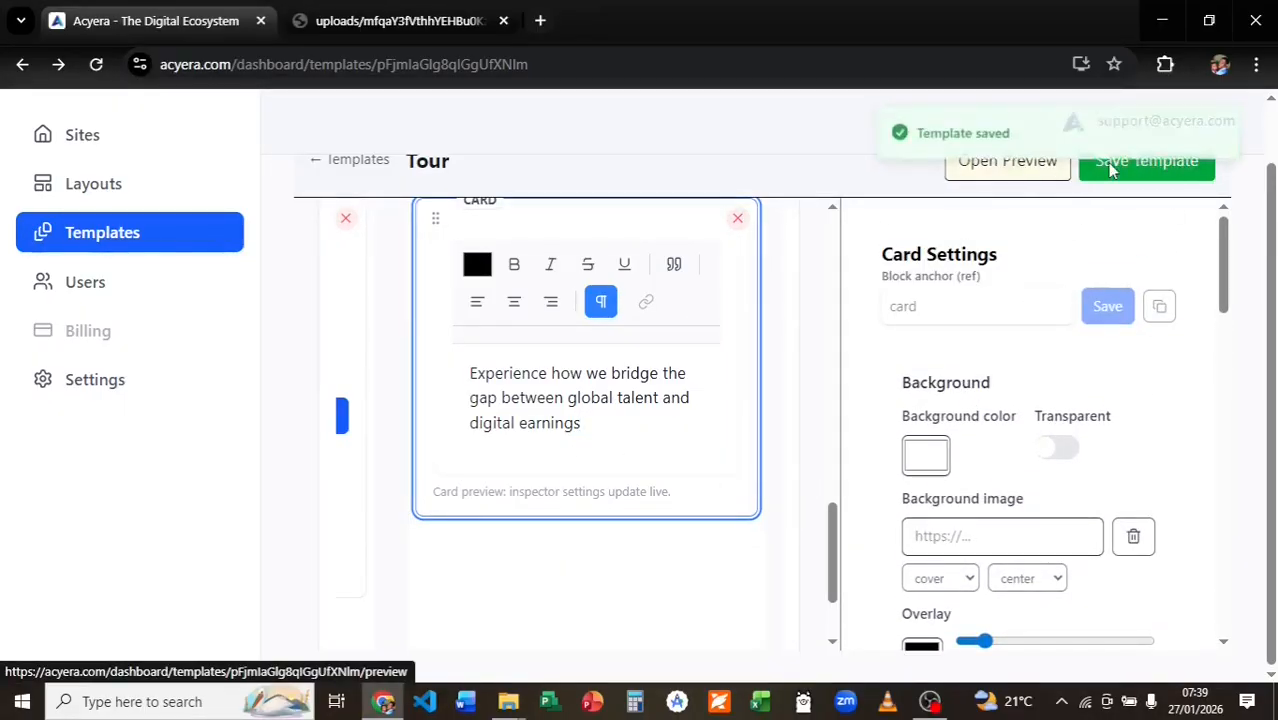
drag(832, 583, 846, 440)
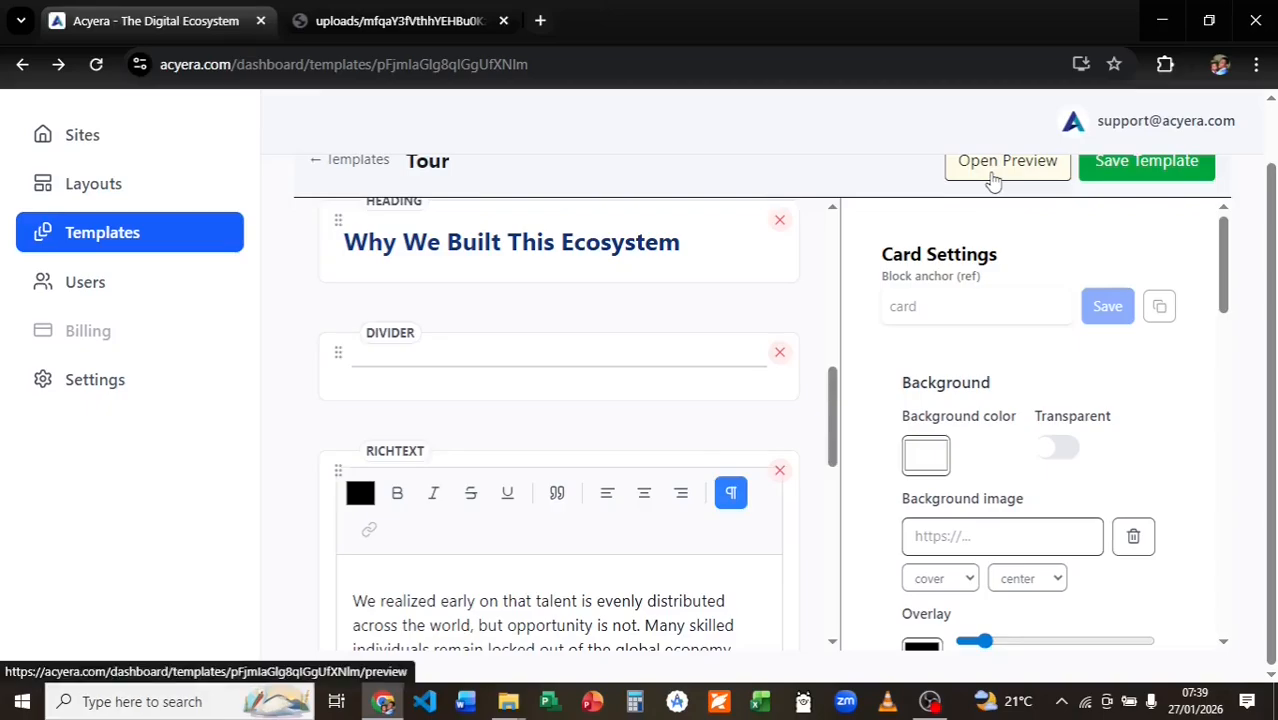
click(992, 174)
Scroll through the Tour template preview to review the heading, divider, image and card sections.
scroll(720, 516, down, 3)
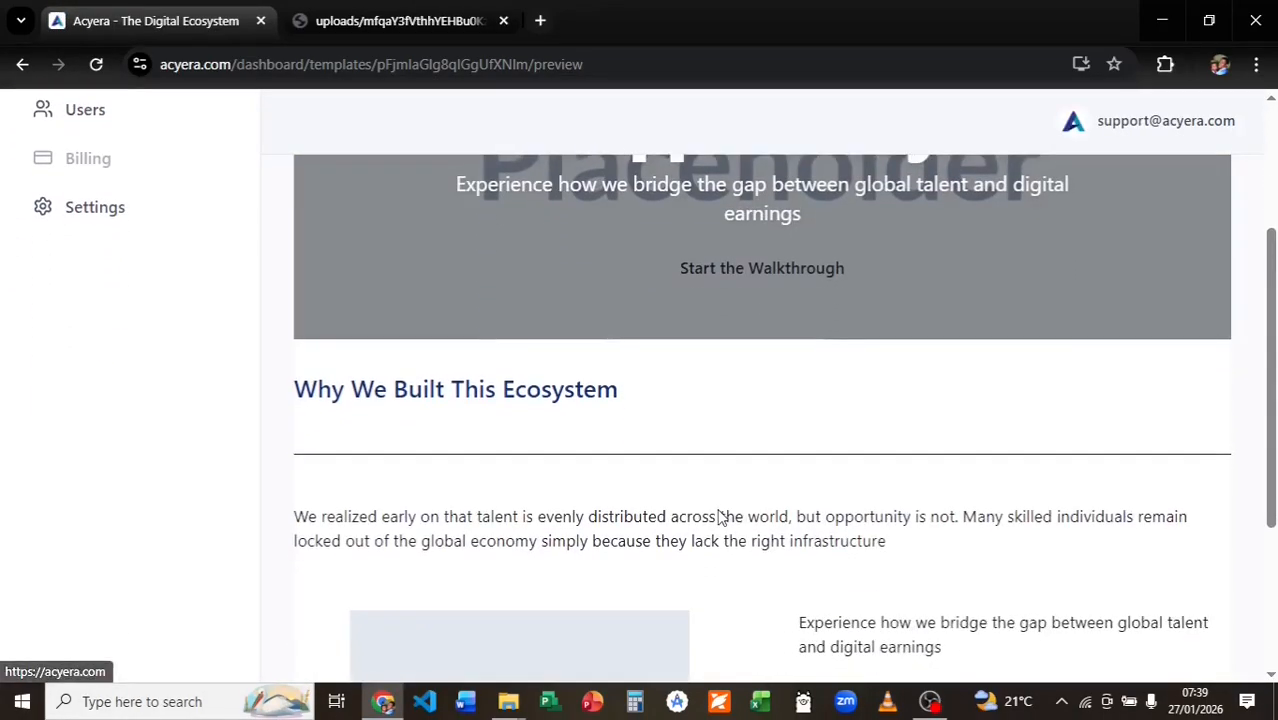
scroll(720, 516, down, 3)
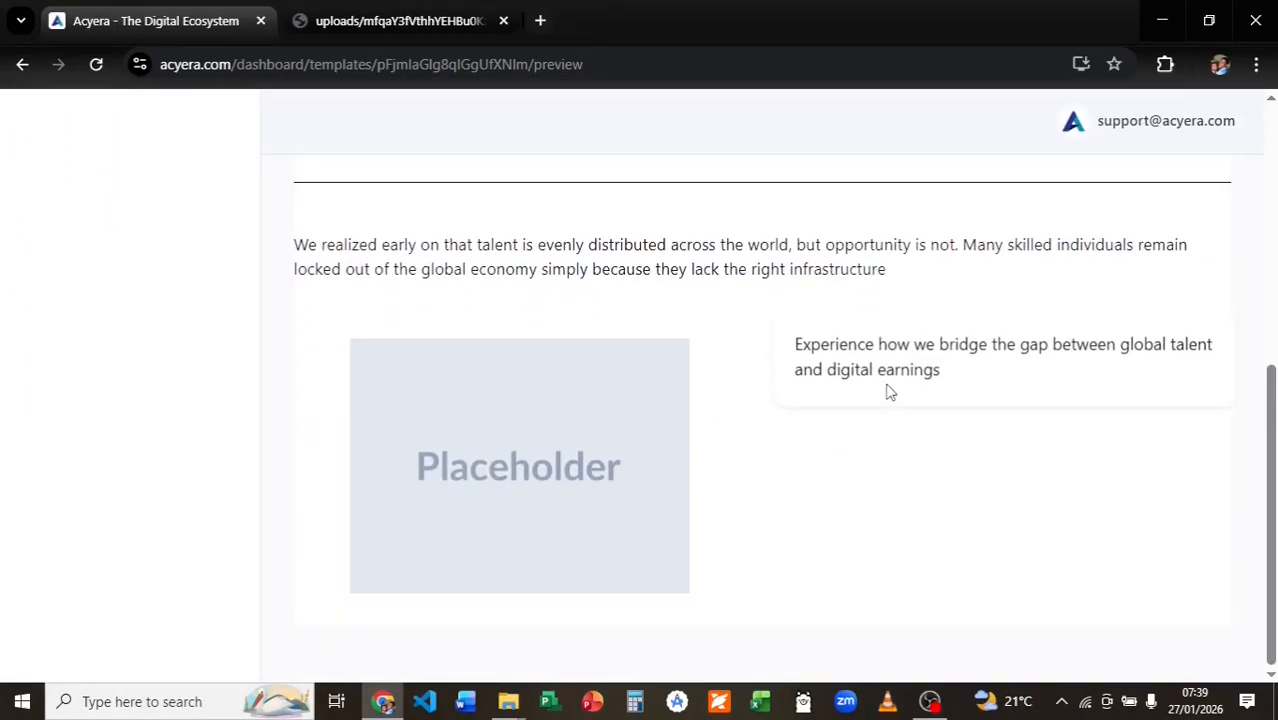
scroll(707, 413, up, 5)
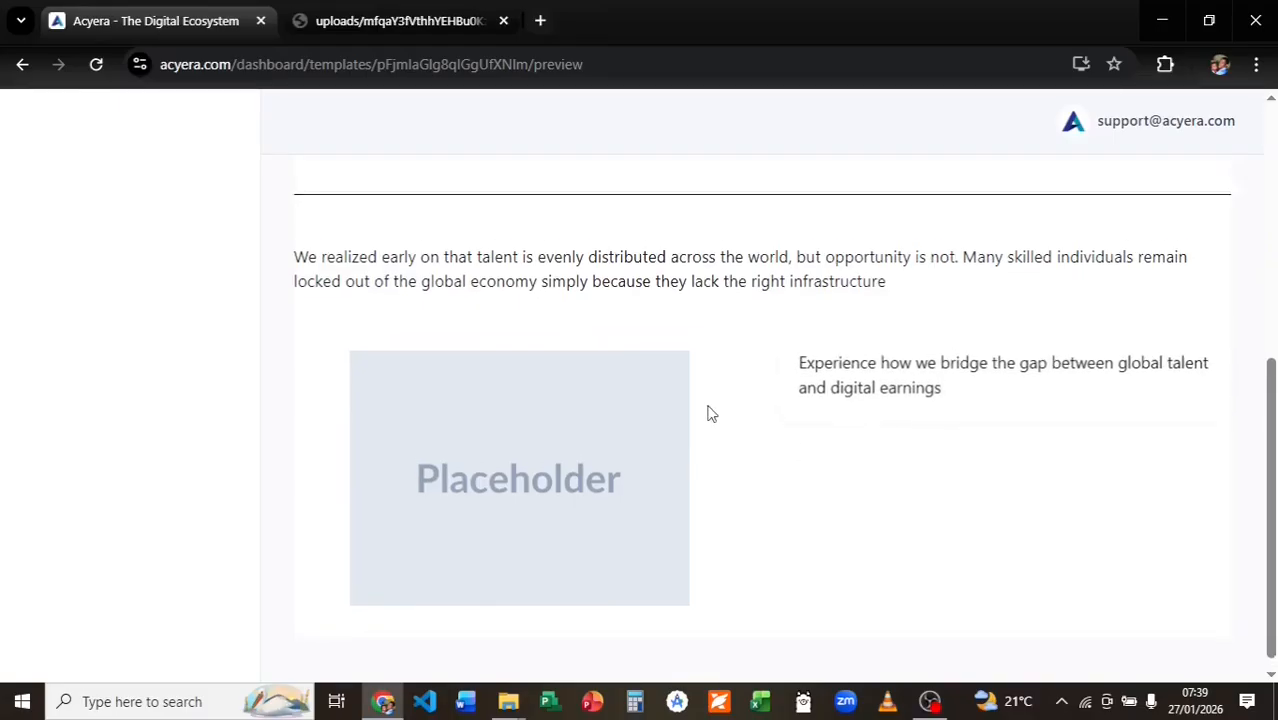
scroll(709, 414, down, 1)
scroll(709, 414, down, 3)
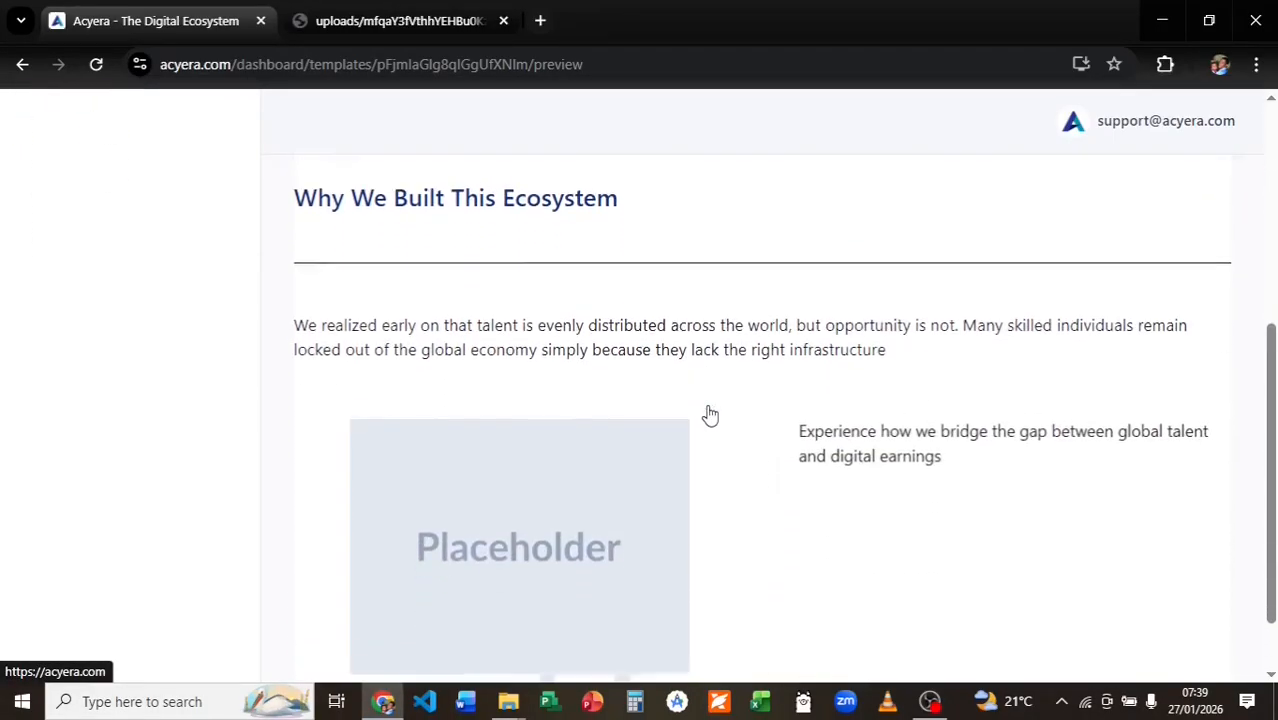
scroll(503, 350, up, 6)
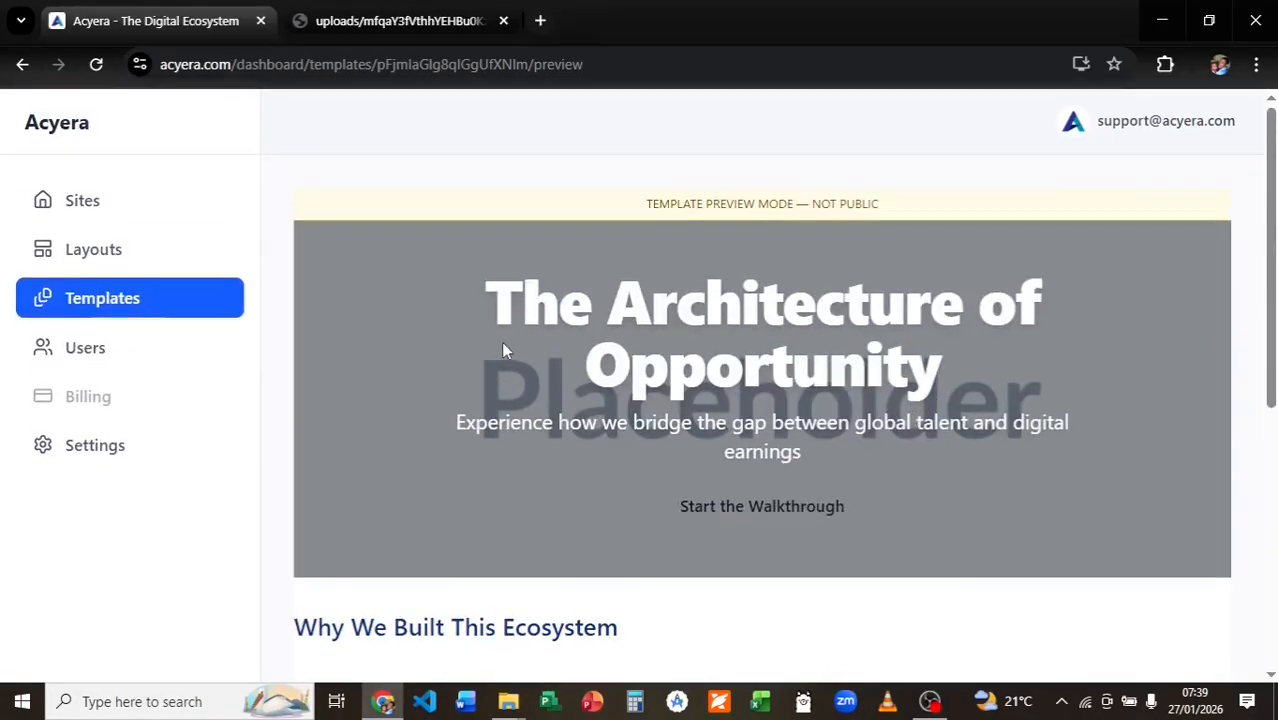
Go to the Sites list and open the Manage page for Acyera Showcase.
click(94, 212)
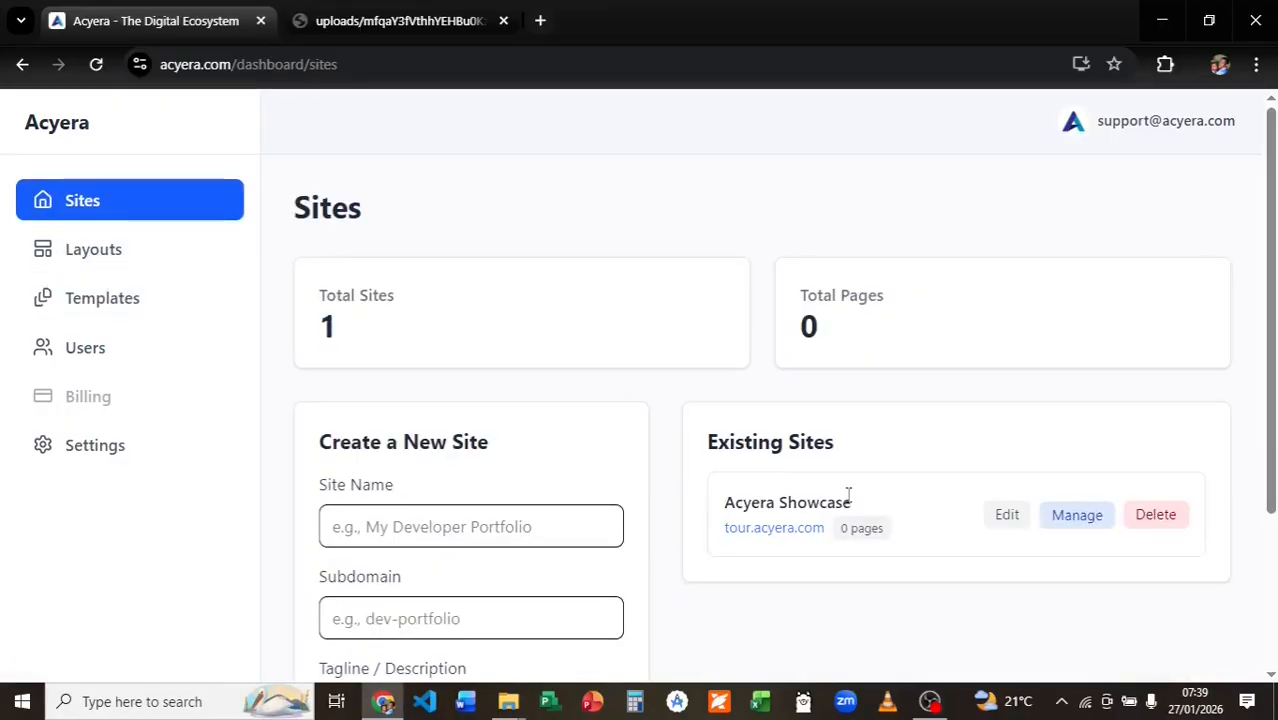
scroll(958, 470, down, 1)
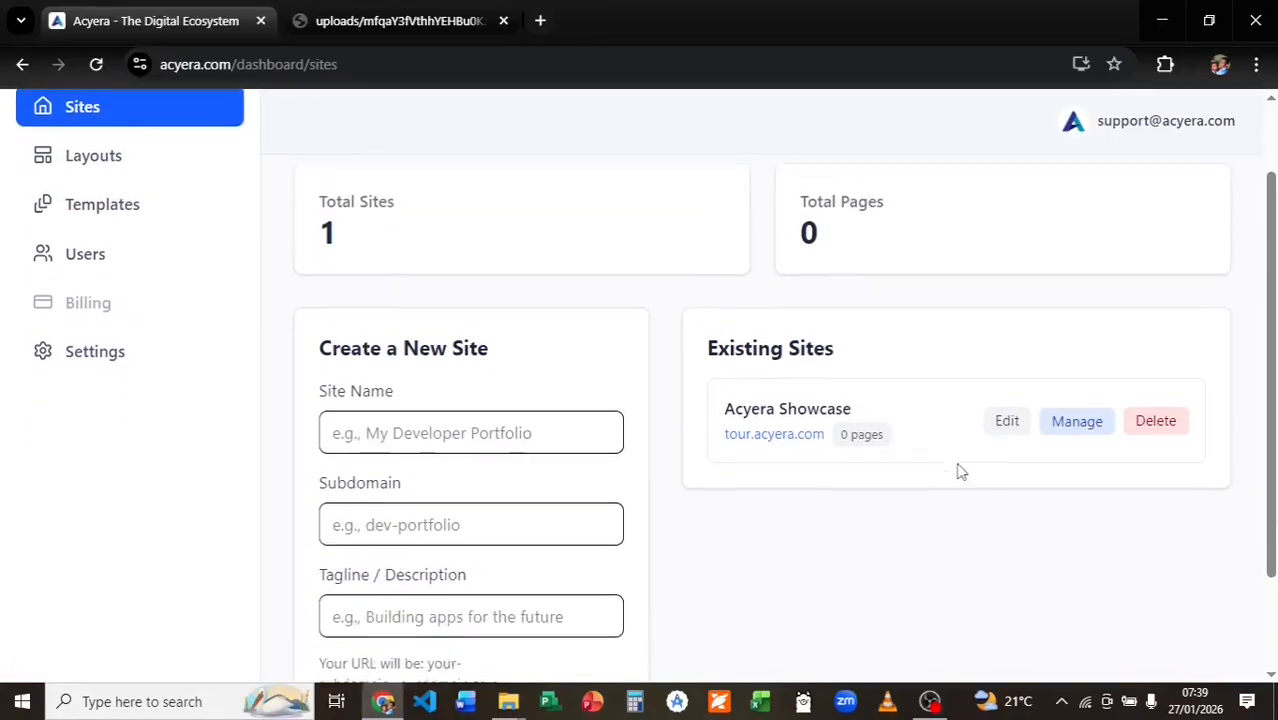
click(1073, 414)
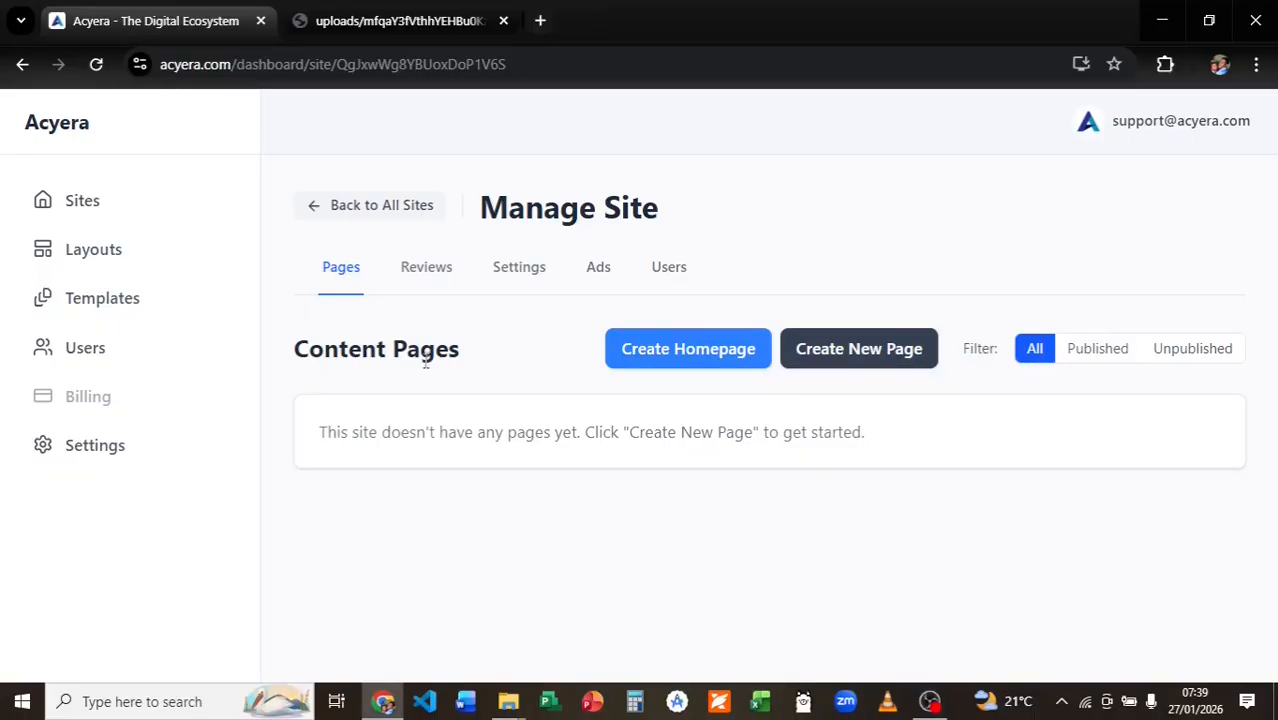
Create the Acyera Showcase homepage from the Tour template.
click(696, 349)
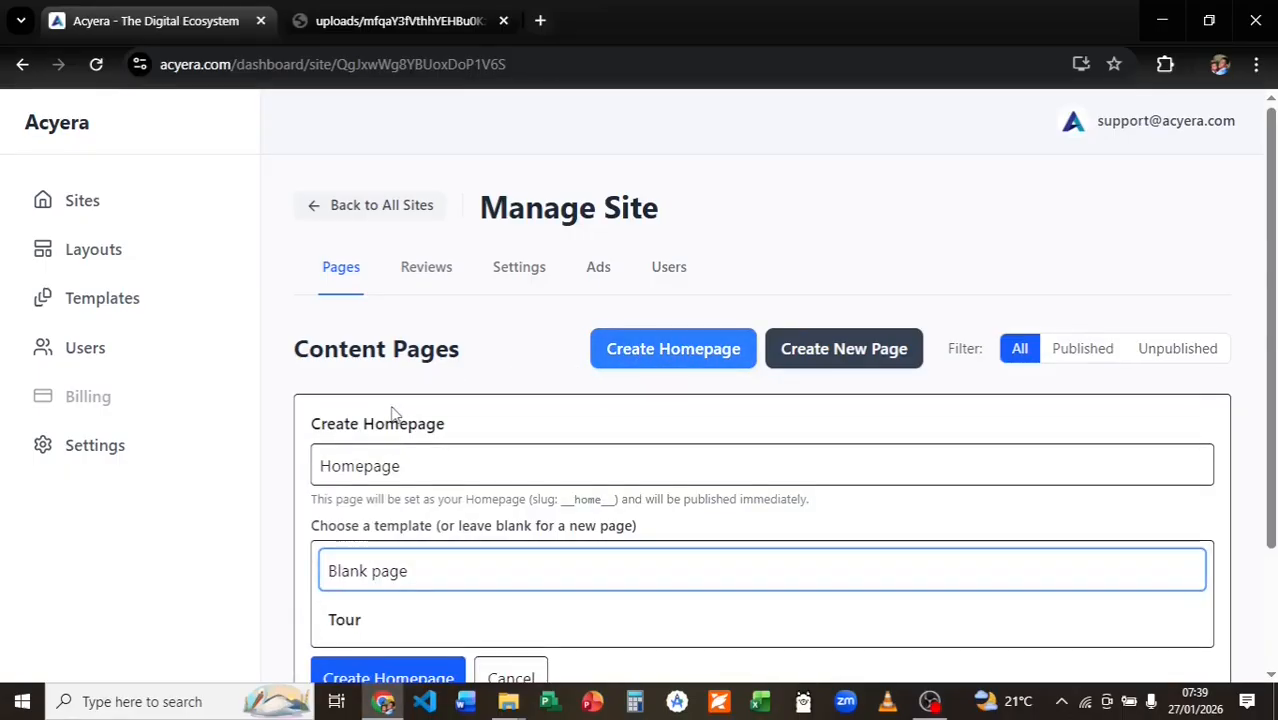
scroll(400, 415, down, 1)
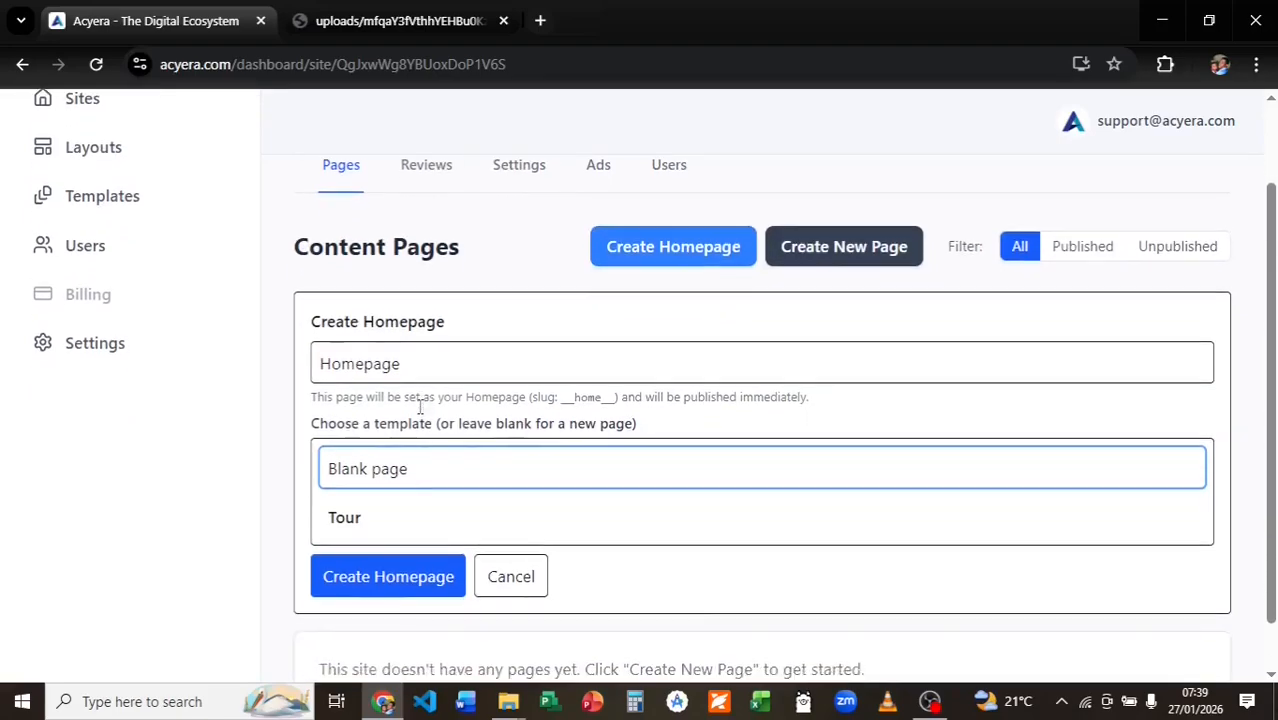
scroll(420, 407, down, 1)
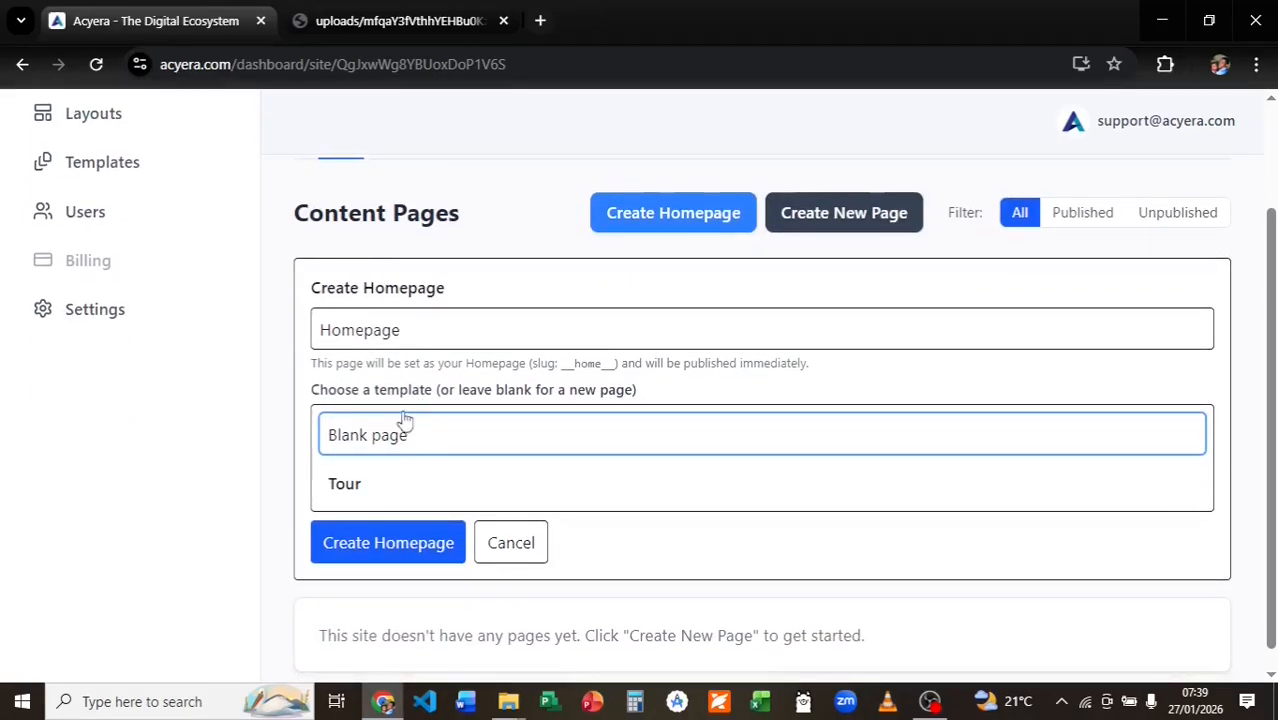
click(357, 488)
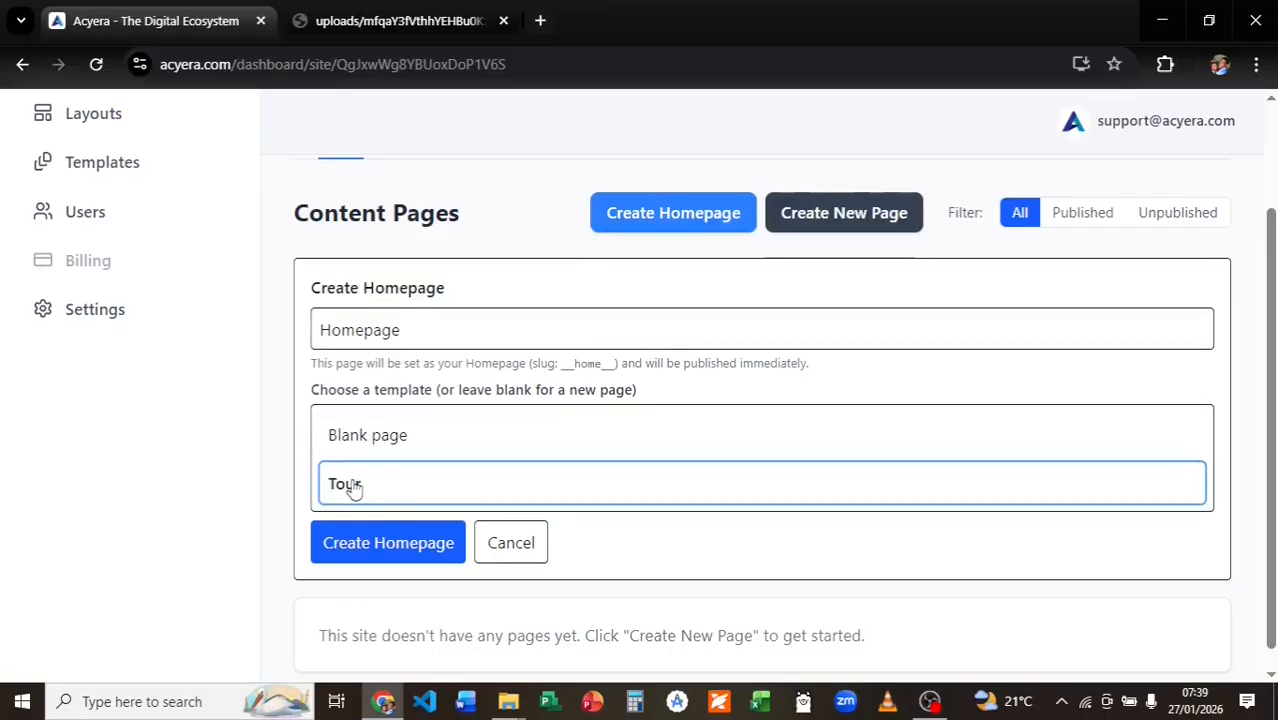
click(383, 547)
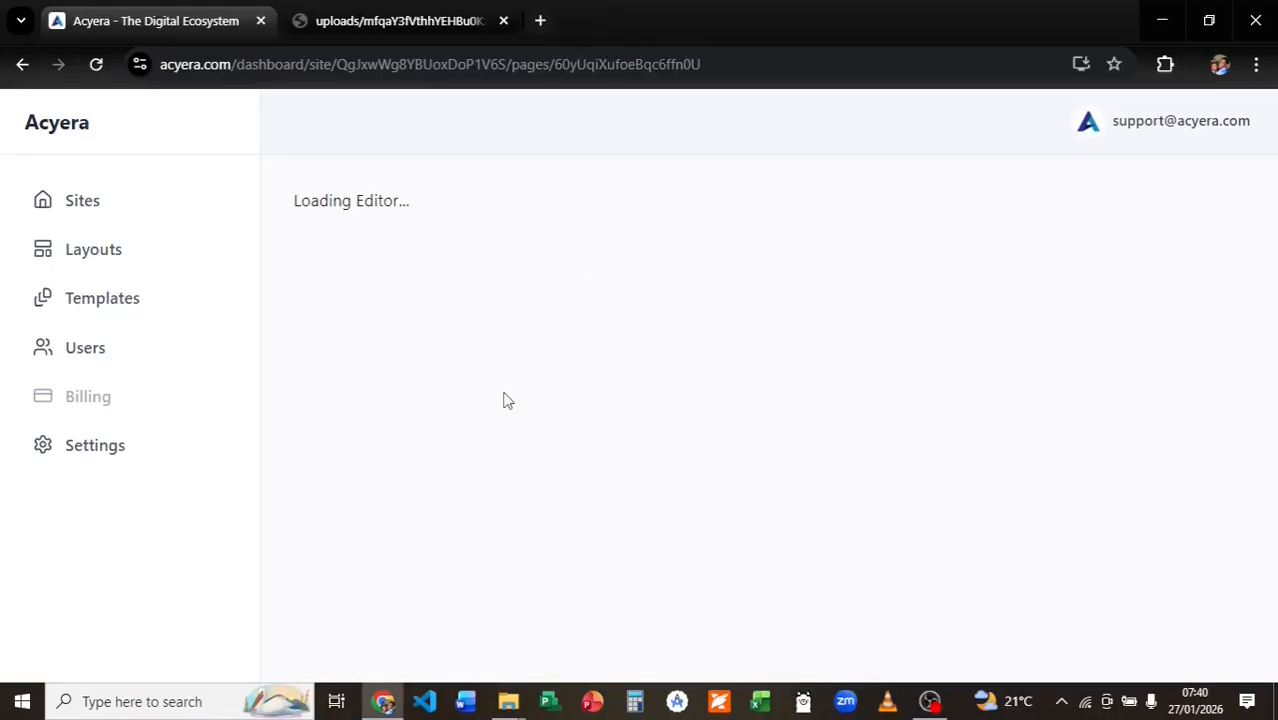
Replace the hero's Background Image URL with the pasted world-map image address.
click(517, 394)
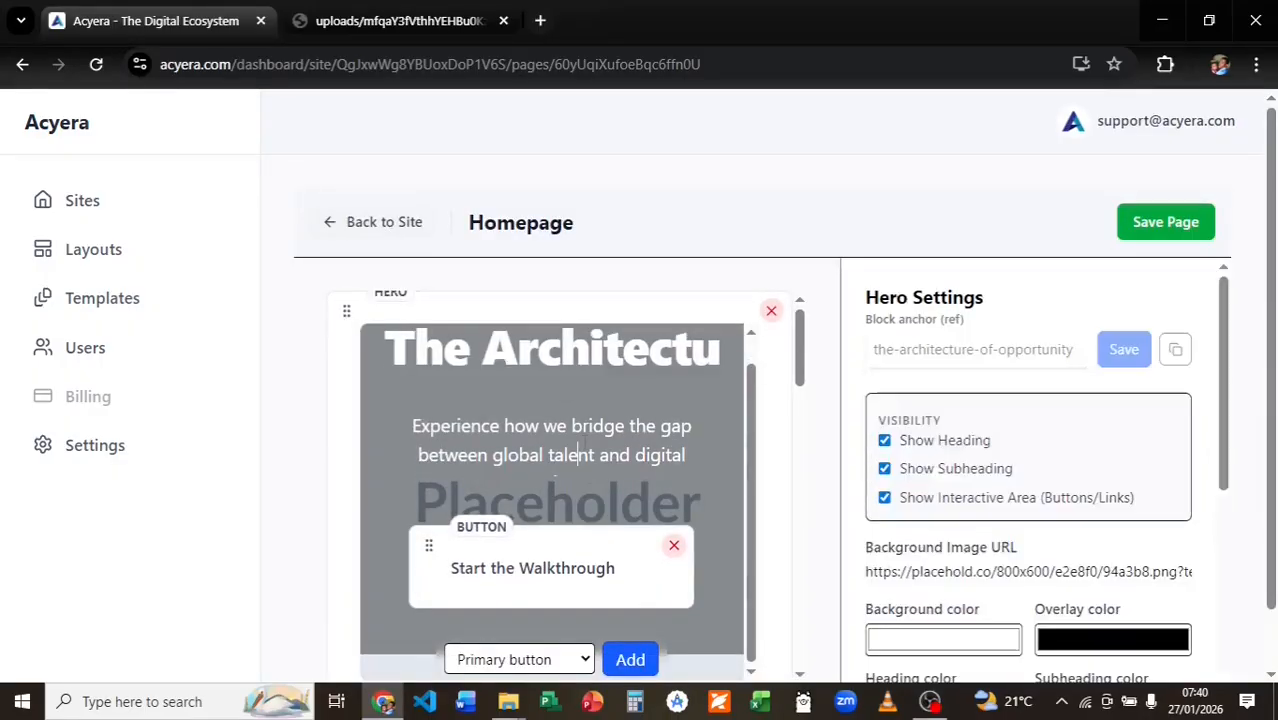
click(990, 570)
key(ctrl+a)
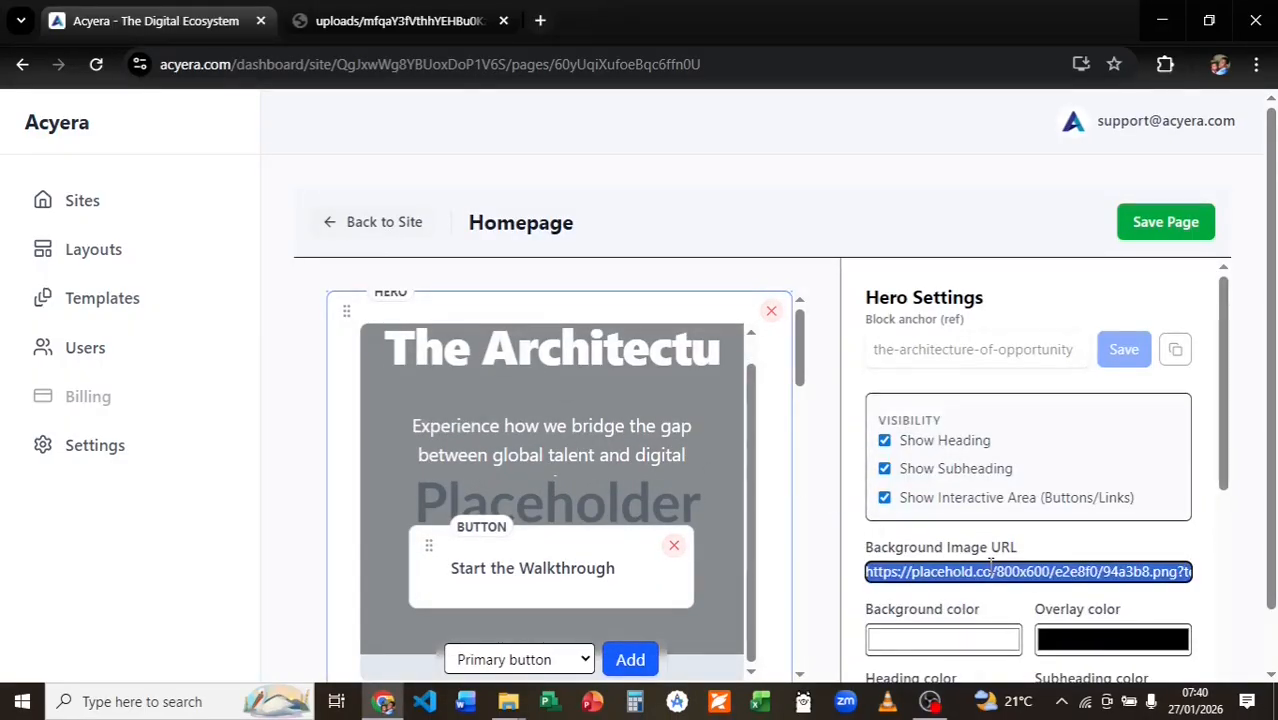
key(BackSpace)
key(super+v)
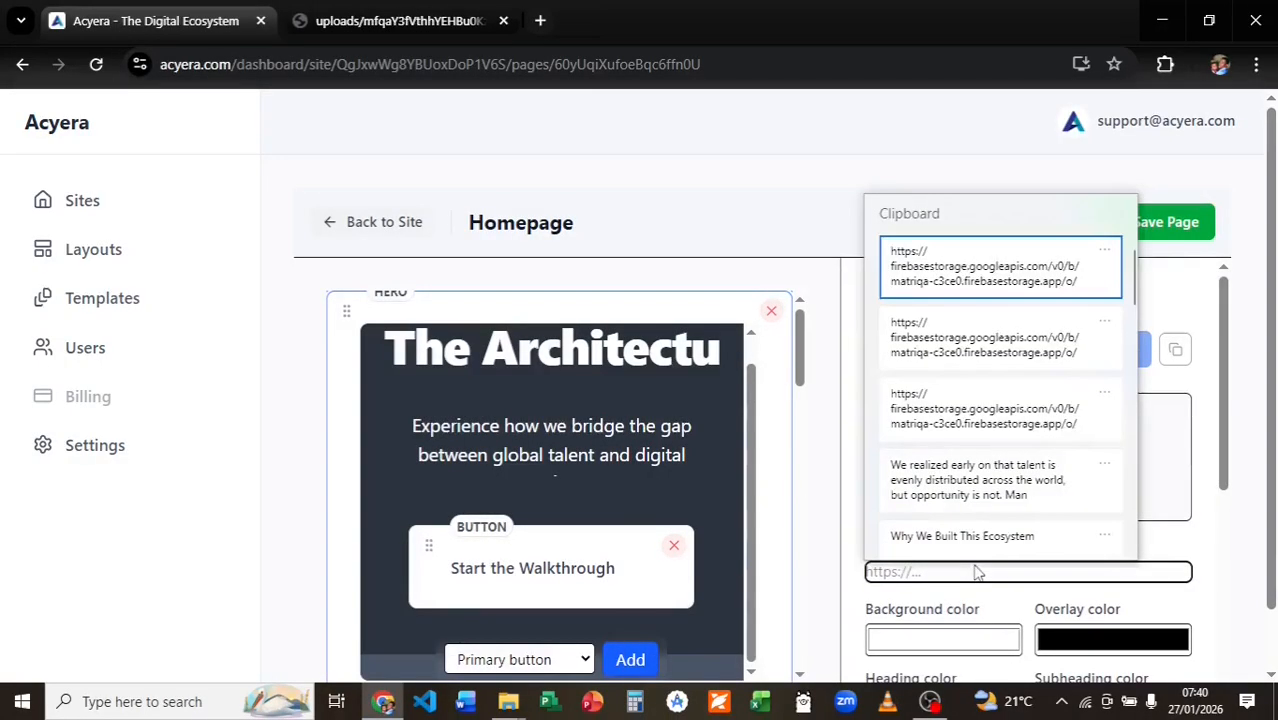
click(961, 352)
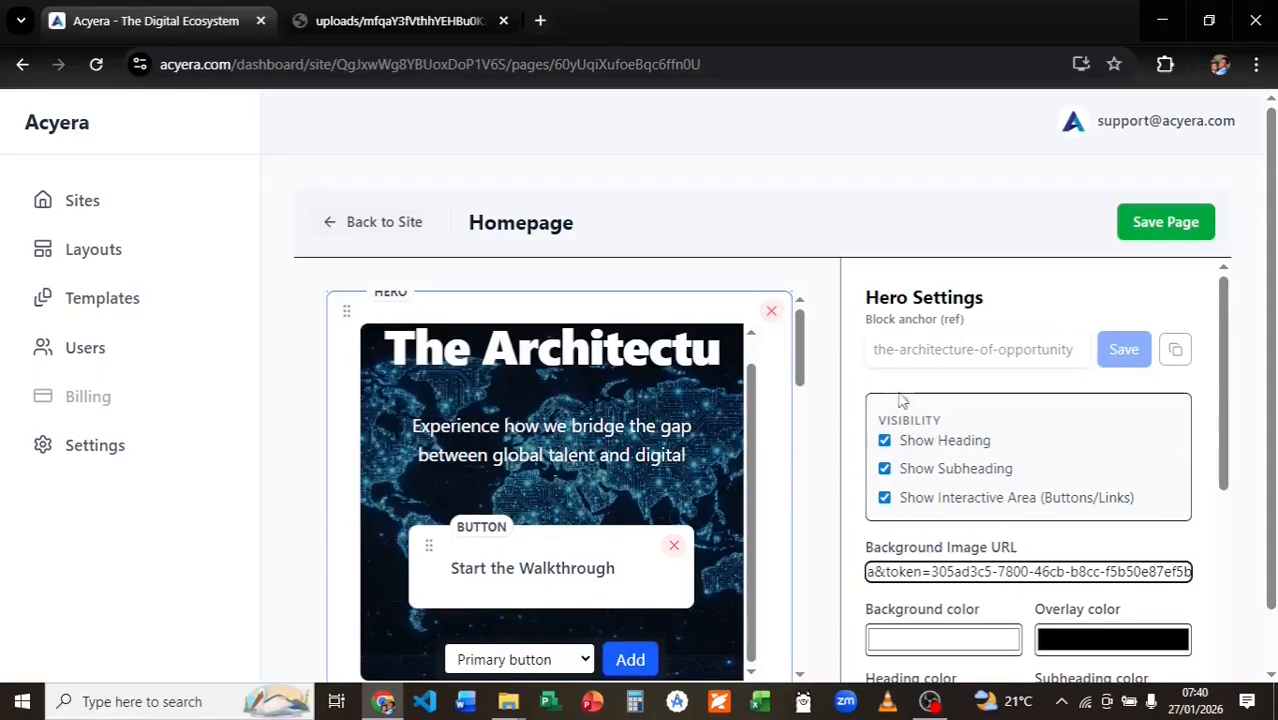
Swap the columns image for the uploaded android-chrome-512x512 logo.
scroll(805, 410, down, 2)
drag(805, 422, 639, 578)
click(568, 571)
click(566, 660)
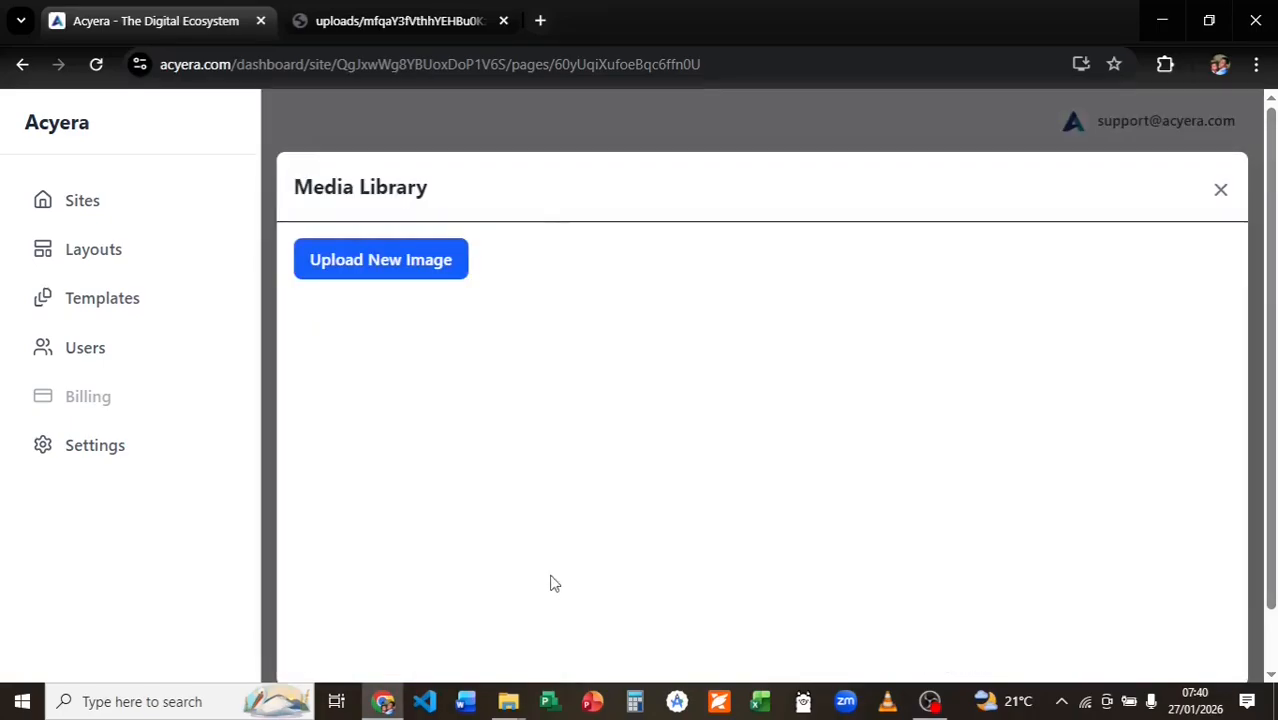
click(374, 268)
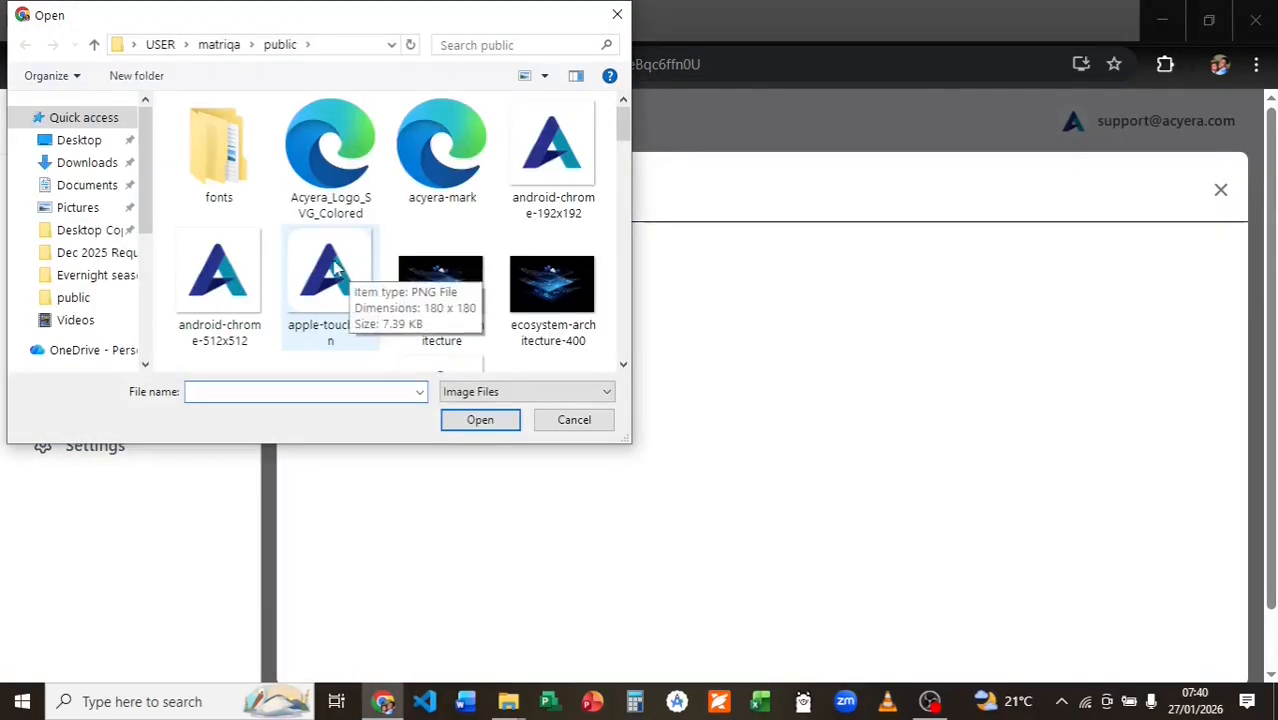
click(435, 300)
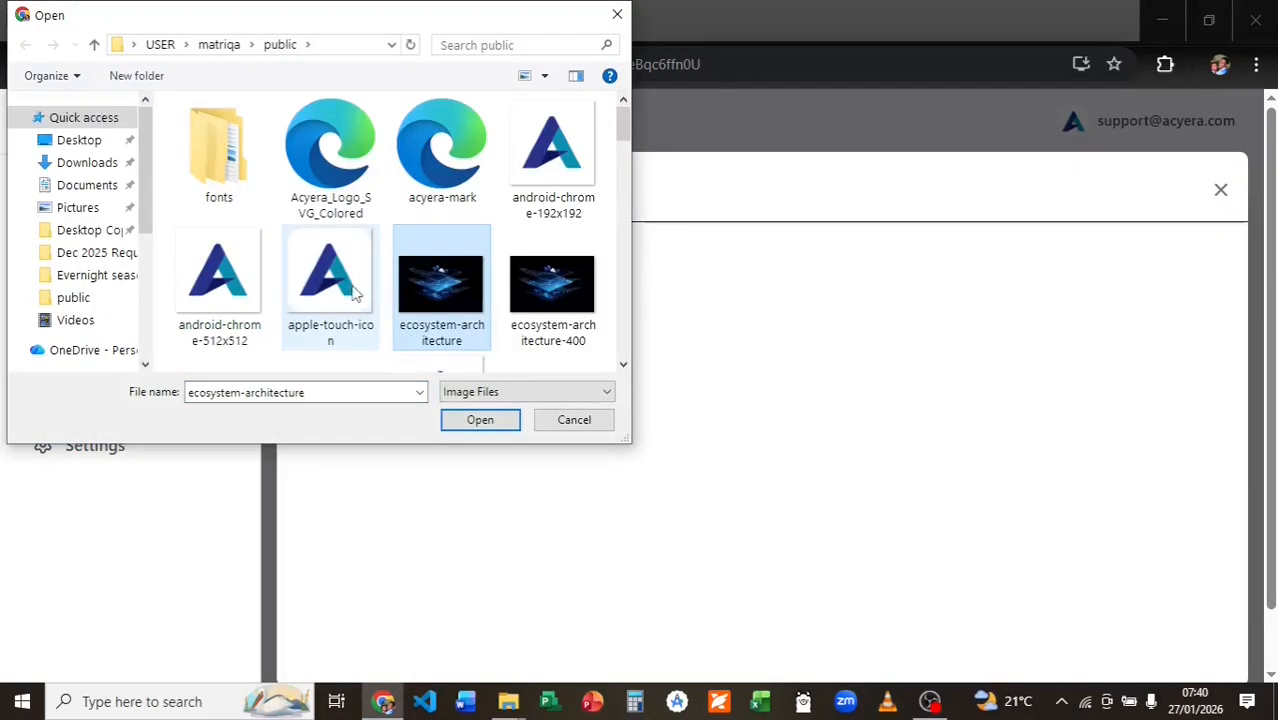
click(220, 285)
click(481, 420)
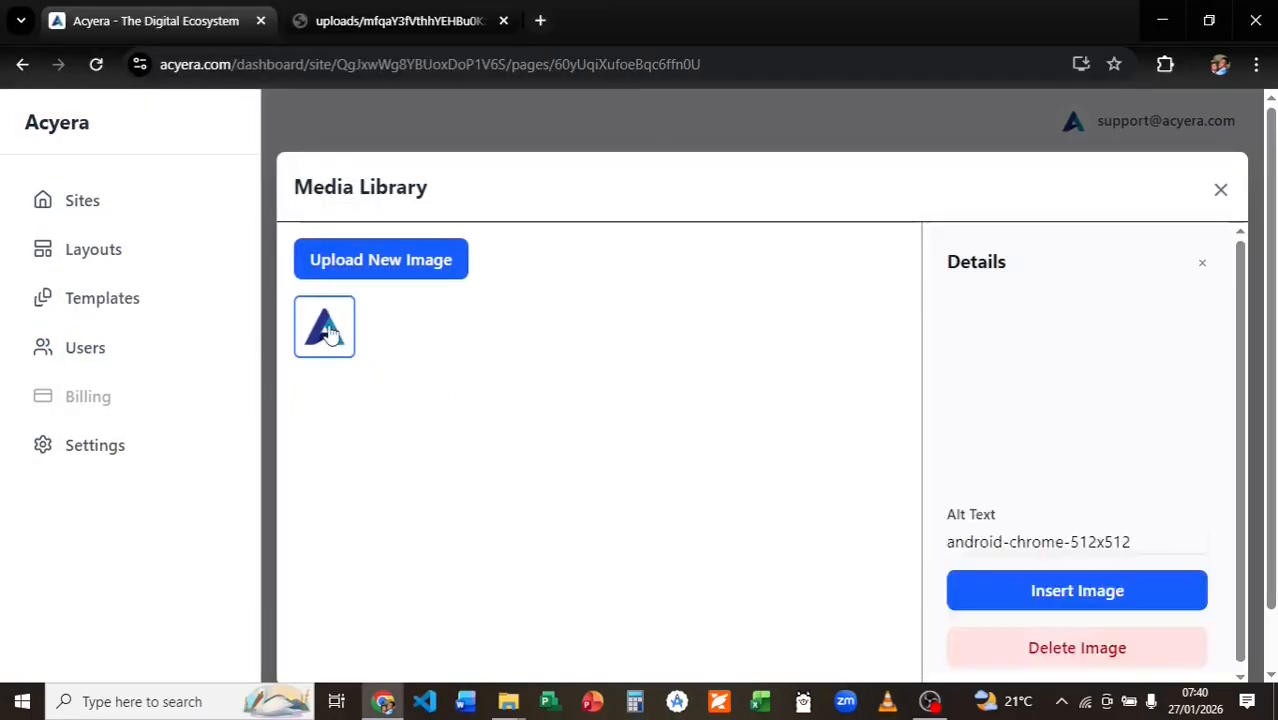
scroll(1030, 537, down, 1)
click(1044, 585)
scroll(722, 514, down, 2)
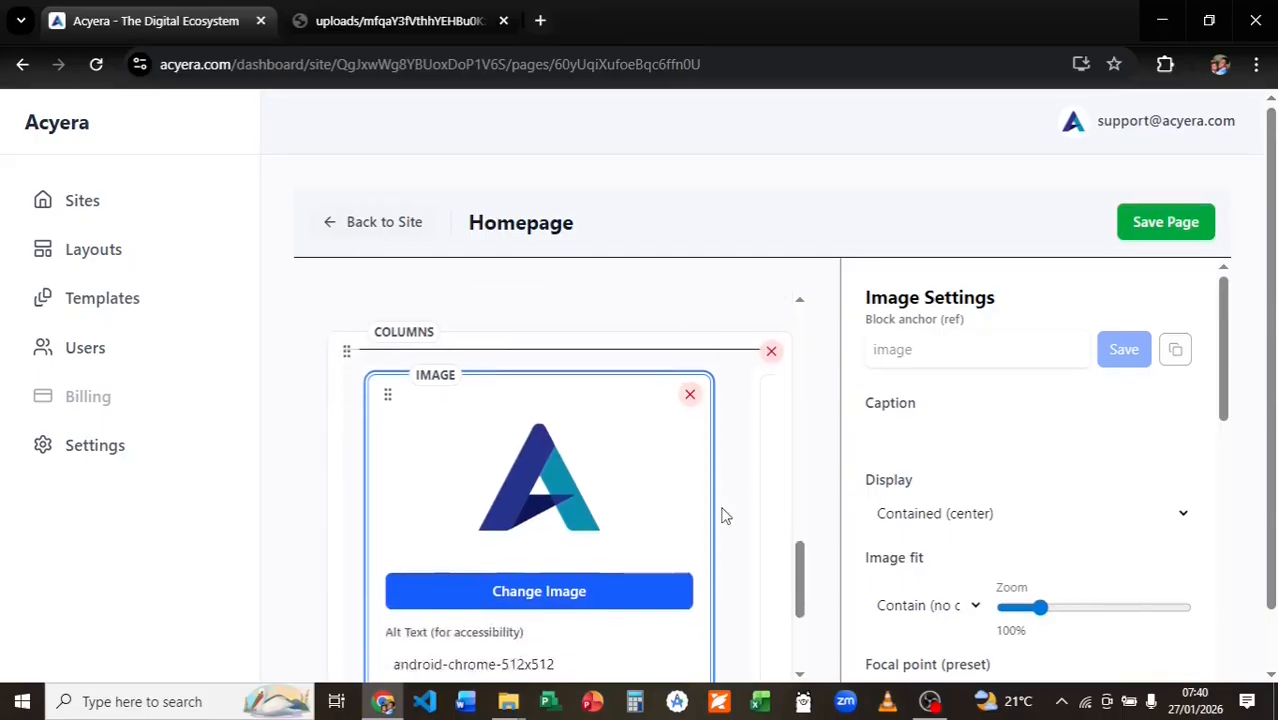
Replace the columns card text with the pasted 'We realized early on' paragraph.
scroll(726, 517, down, 2)
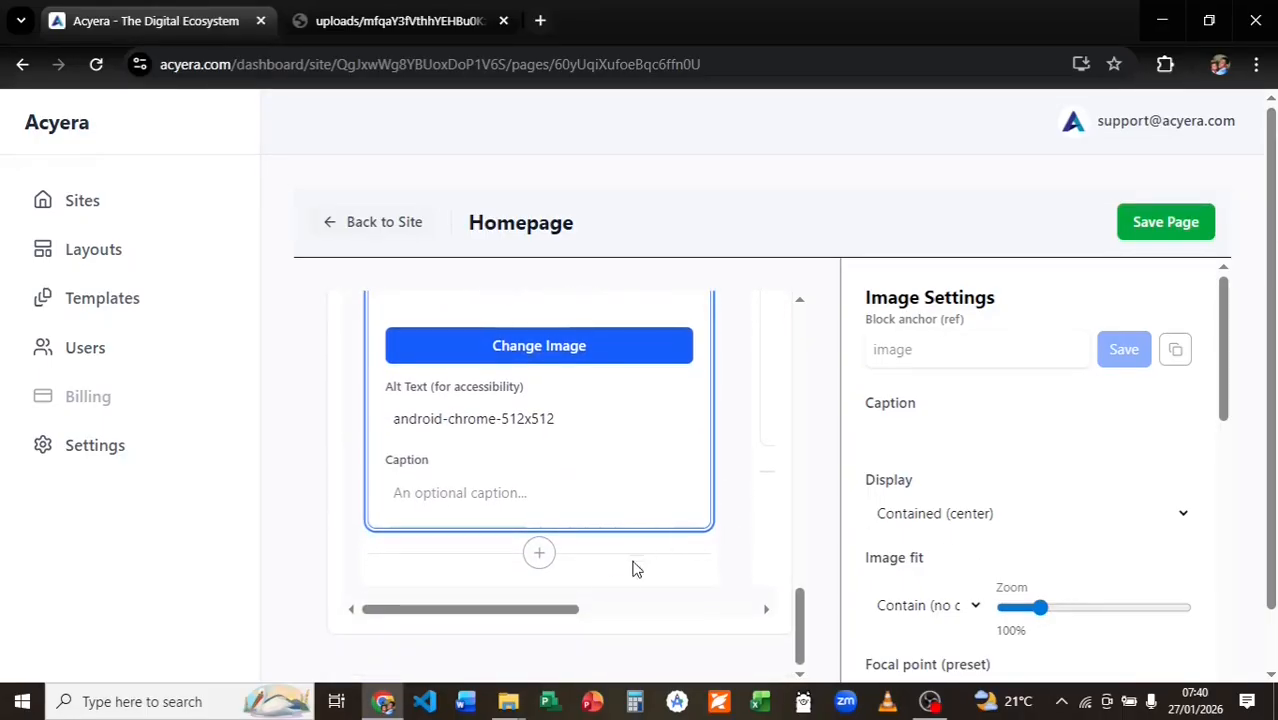
drag(582, 611, 718, 609)
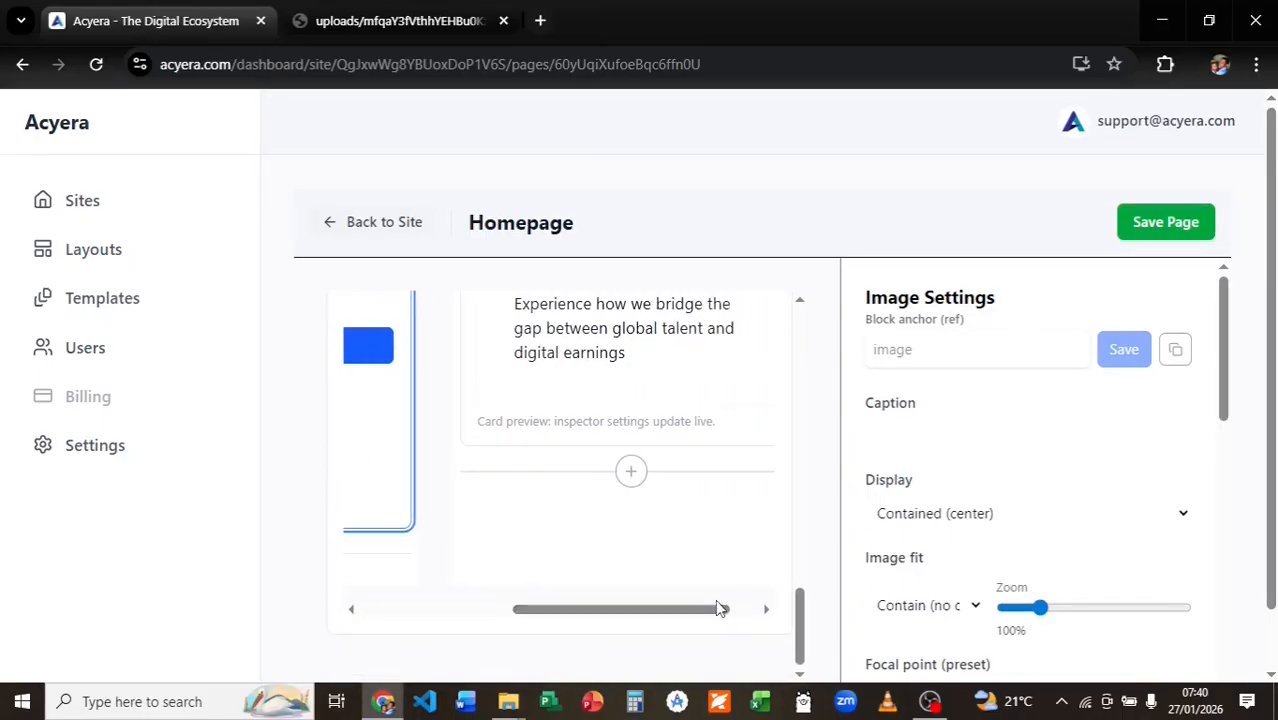
click(650, 355)
key(ctrl+a)
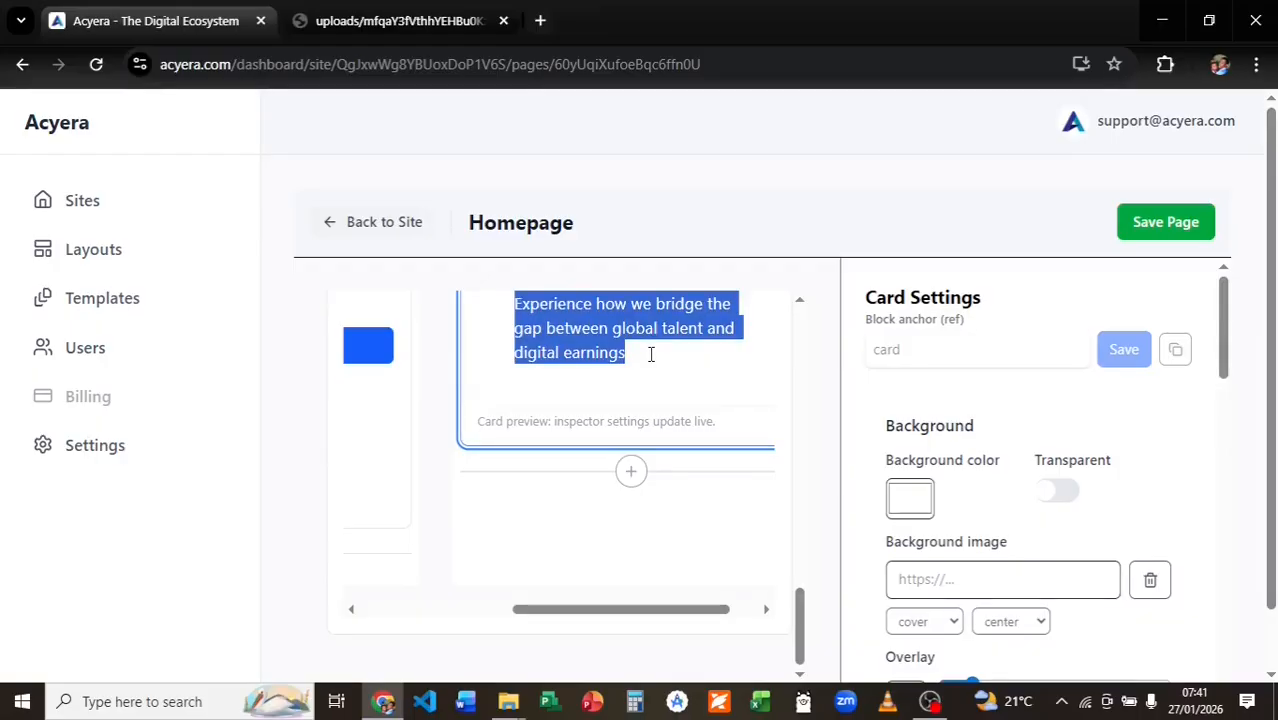
key(BackSpace)
key(super+v)
click(575, 455)
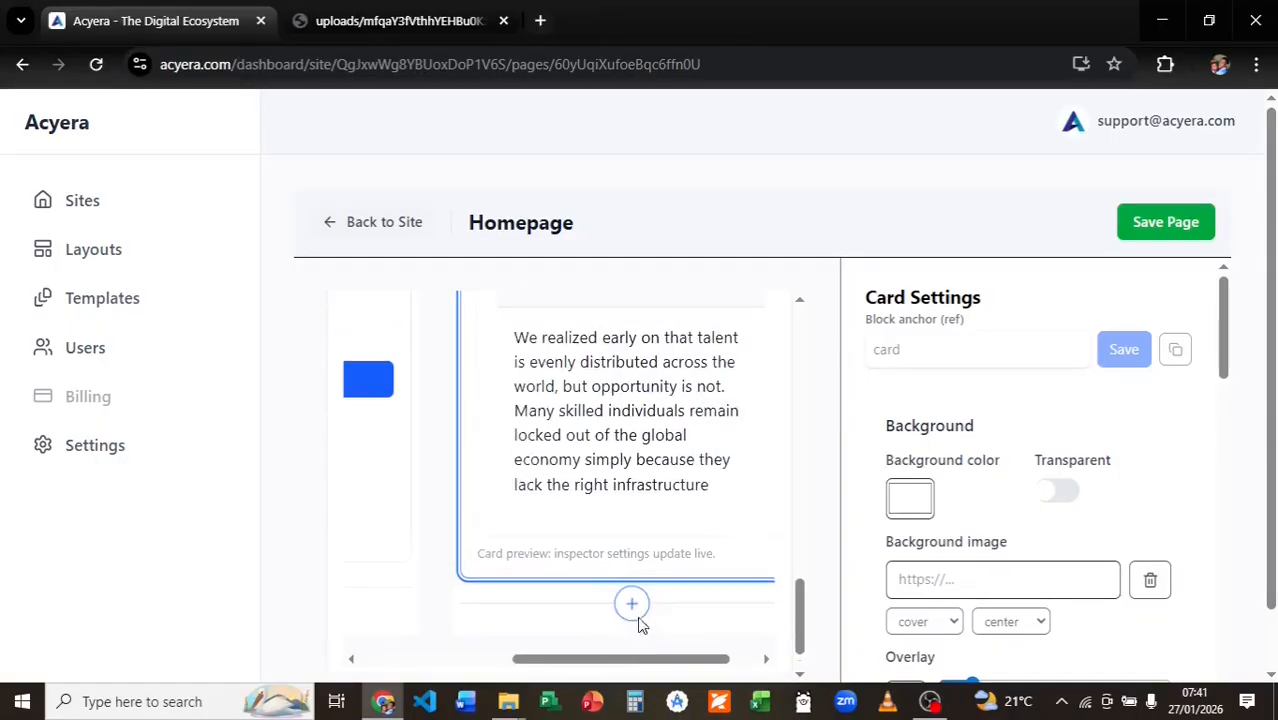
mouse_move(627, 661)
mouse_down()
mouse_move(522, 661)
mouse_move(640, 660)
mouse_up()
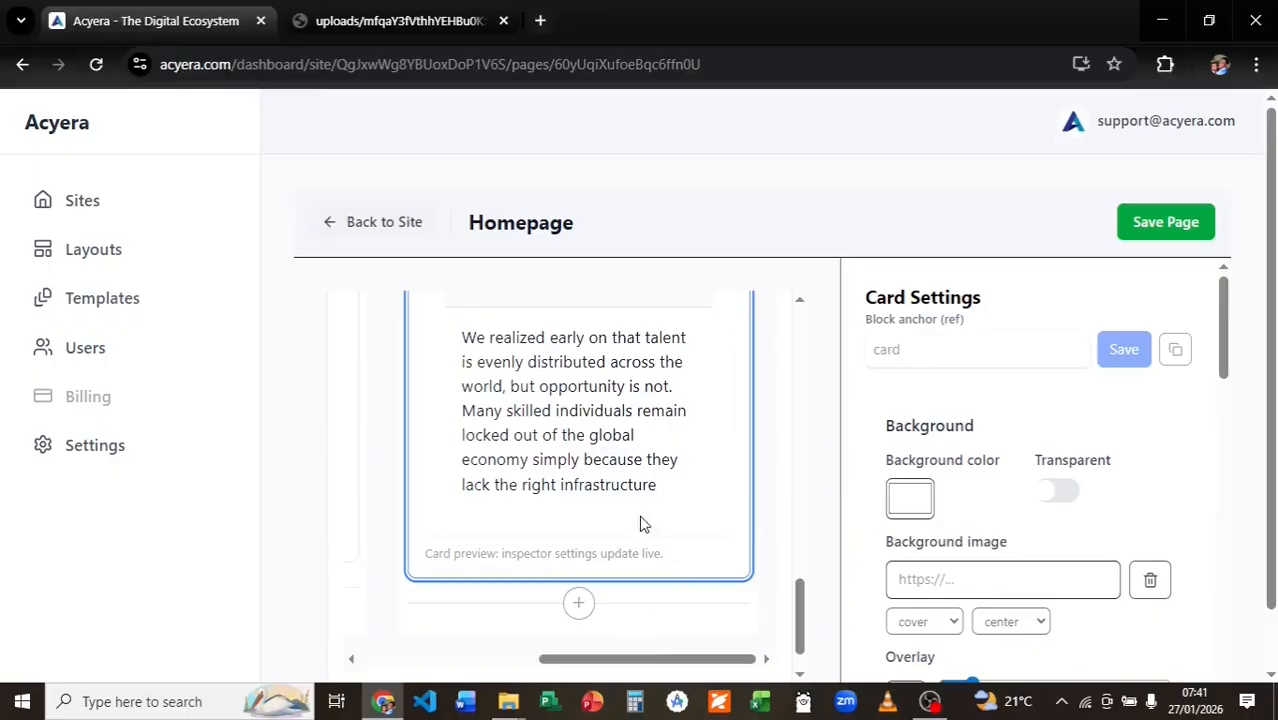
Save the homepage and return to the Acyera Showcase management page.
scroll(622, 465, up, 5)
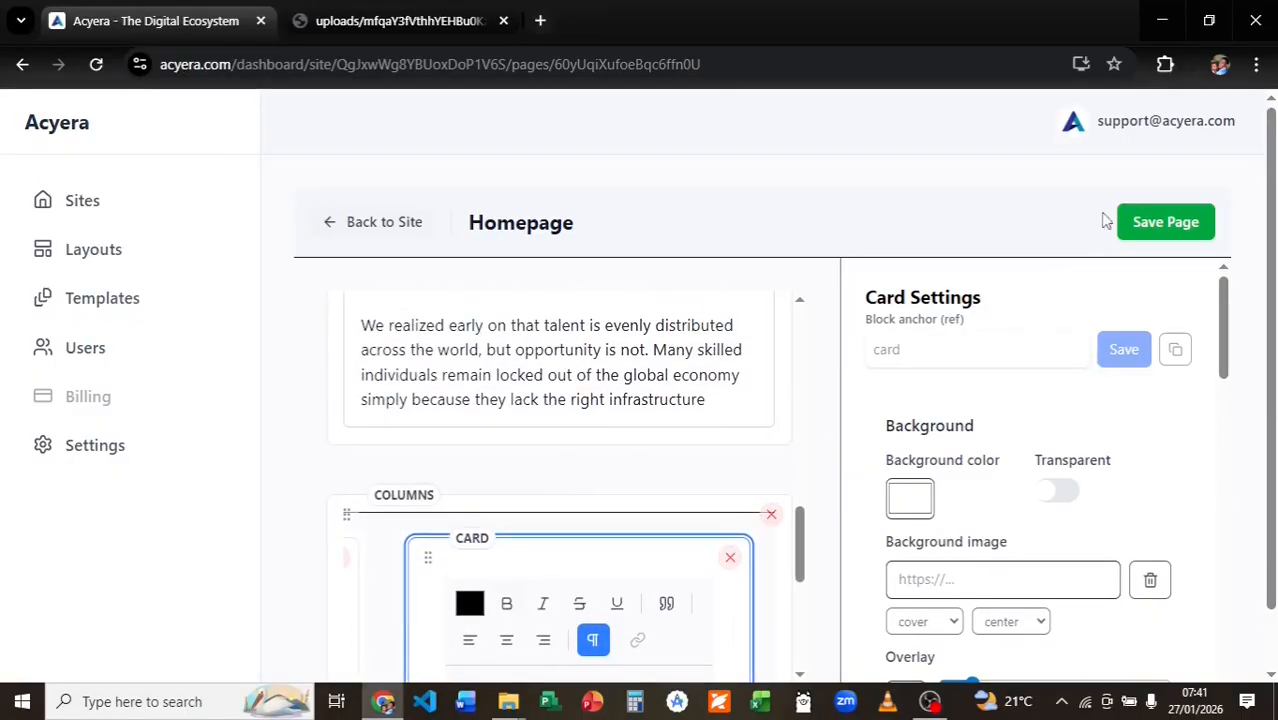
click(1150, 230)
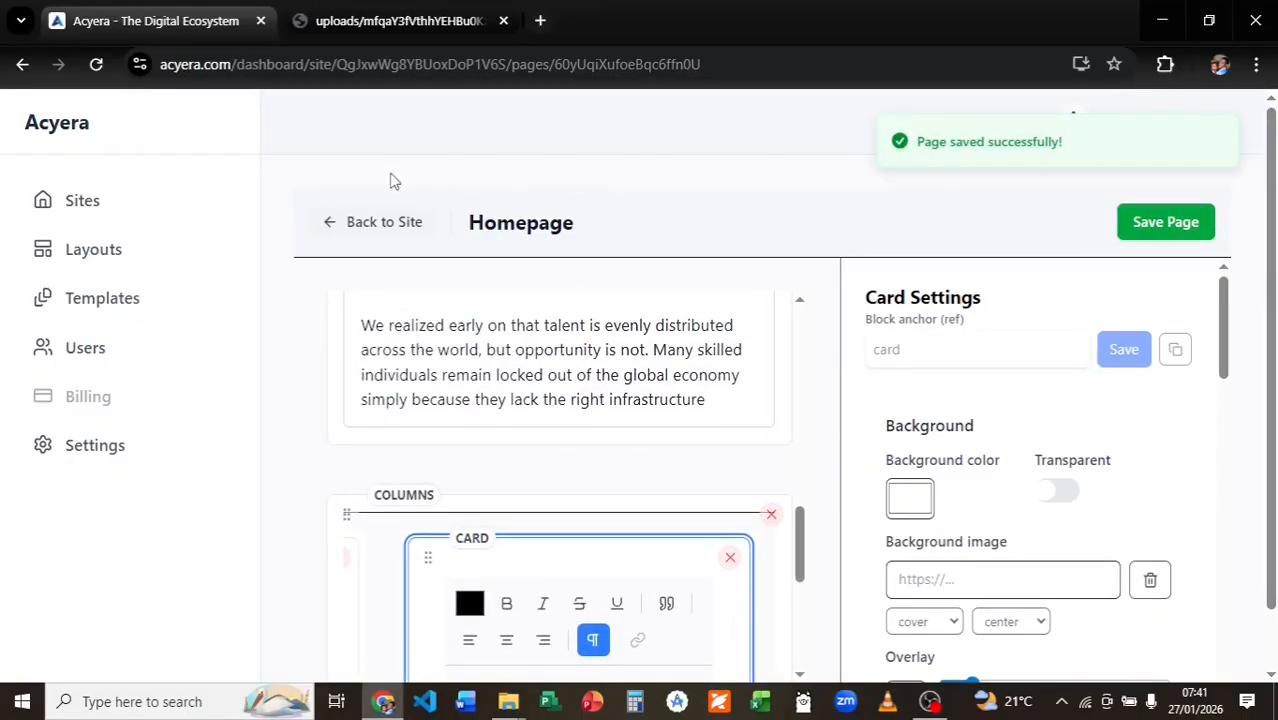
click(372, 222)
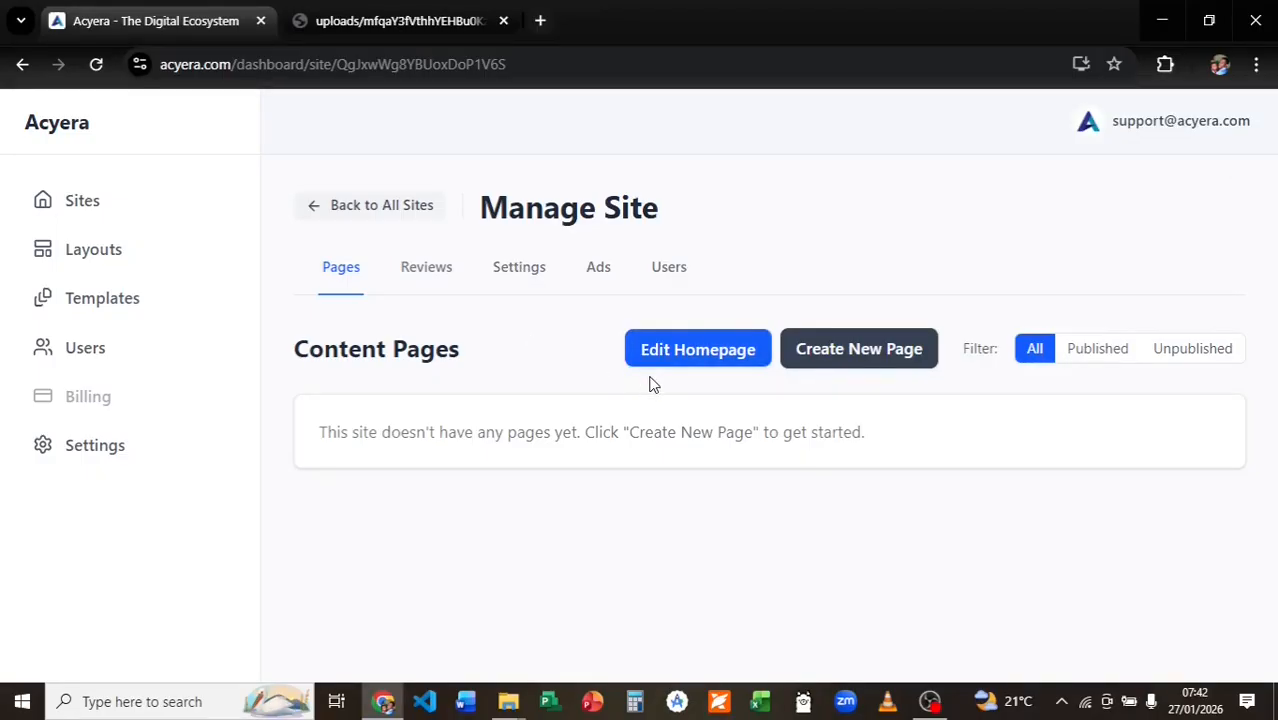
Reopen the homepage editor, go back to All Sites, then open the live tour.acyera.com homepage.
click(695, 358)
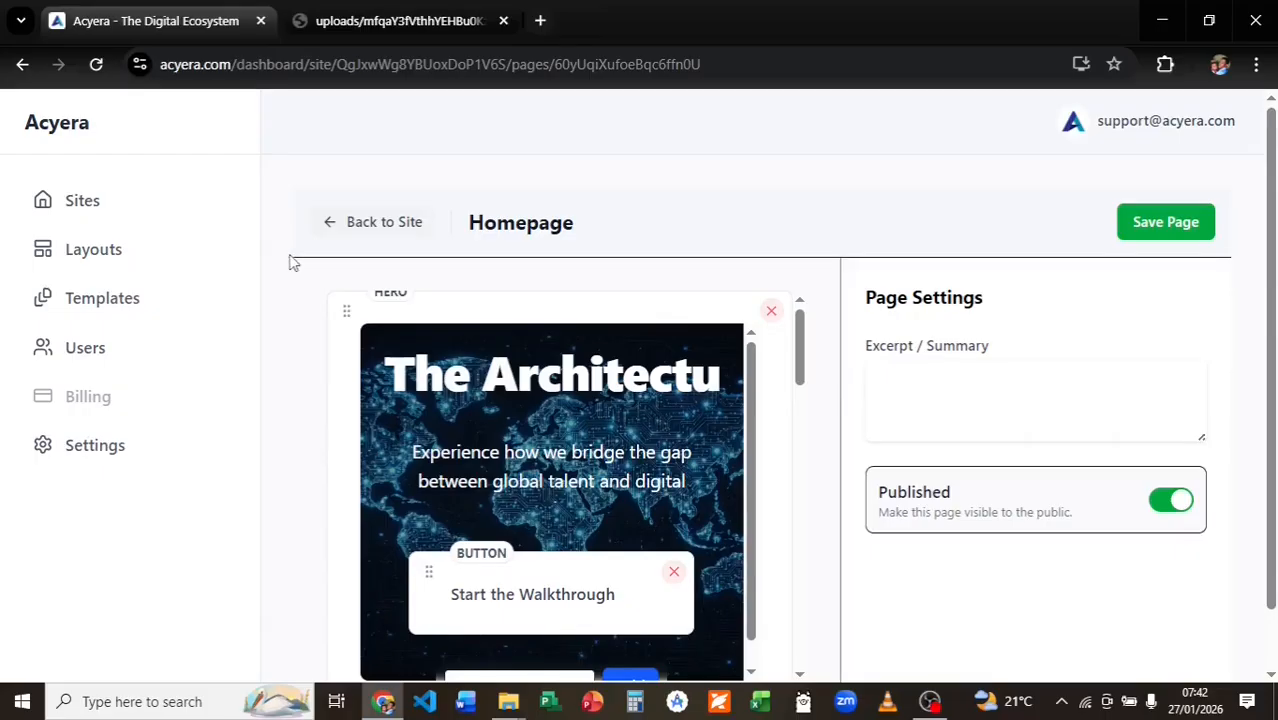
click(337, 228)
click(338, 214)
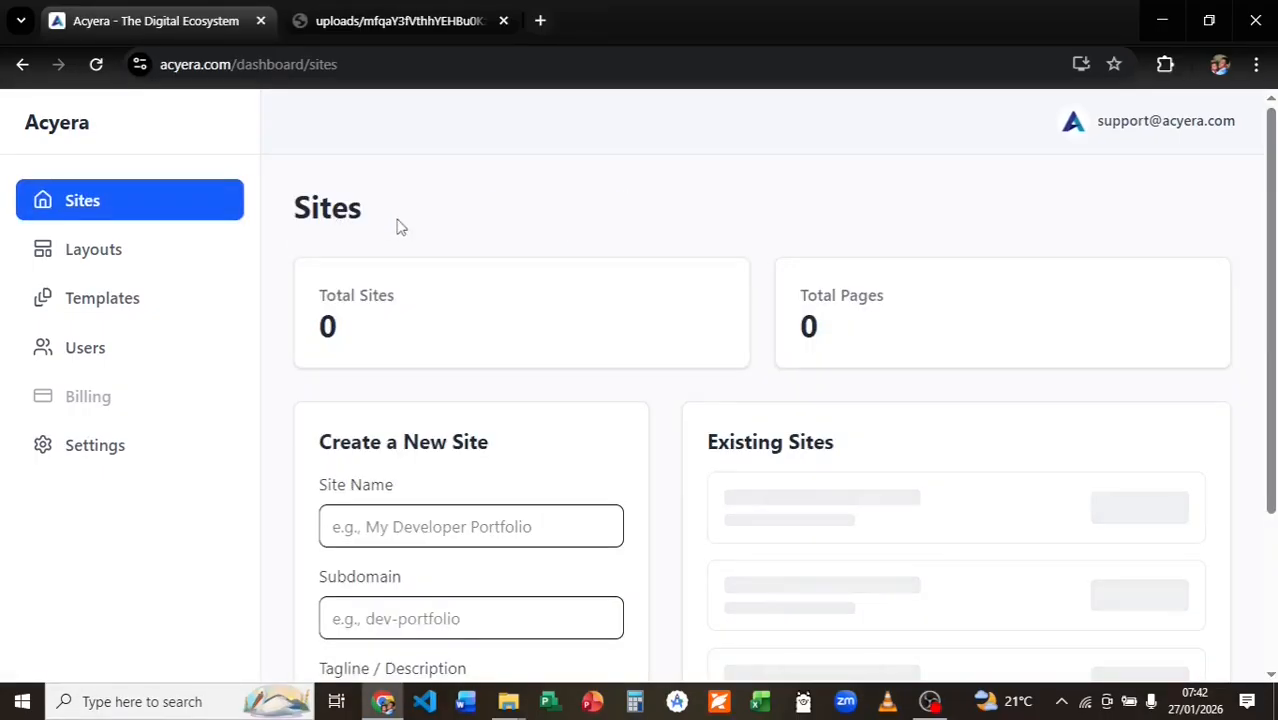
scroll(636, 357, down, 1)
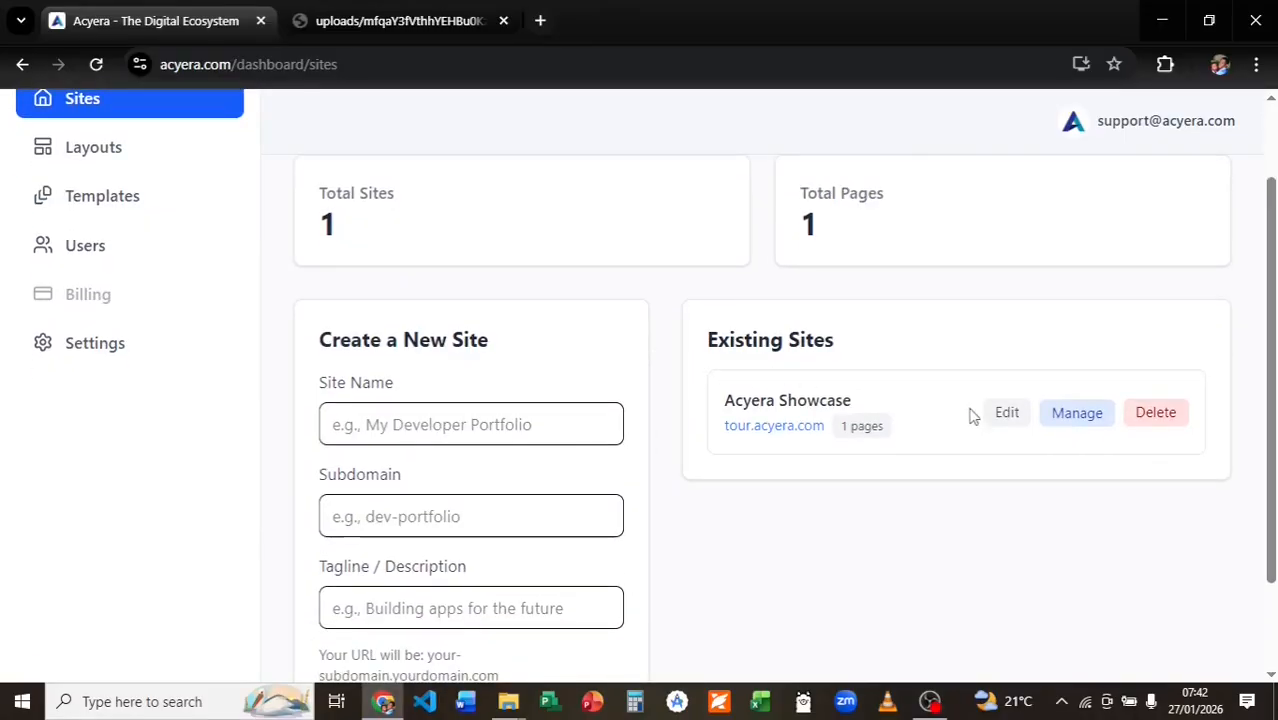
click(803, 424)
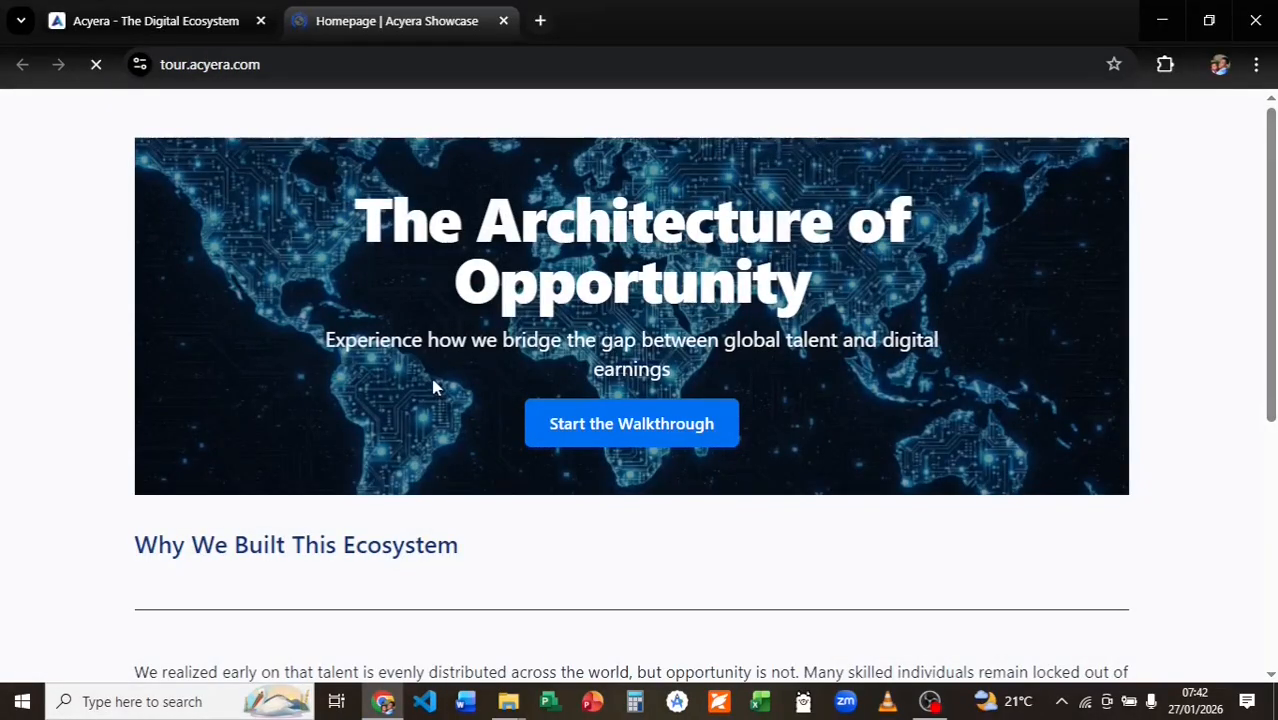
scroll(408, 339, down, 5)
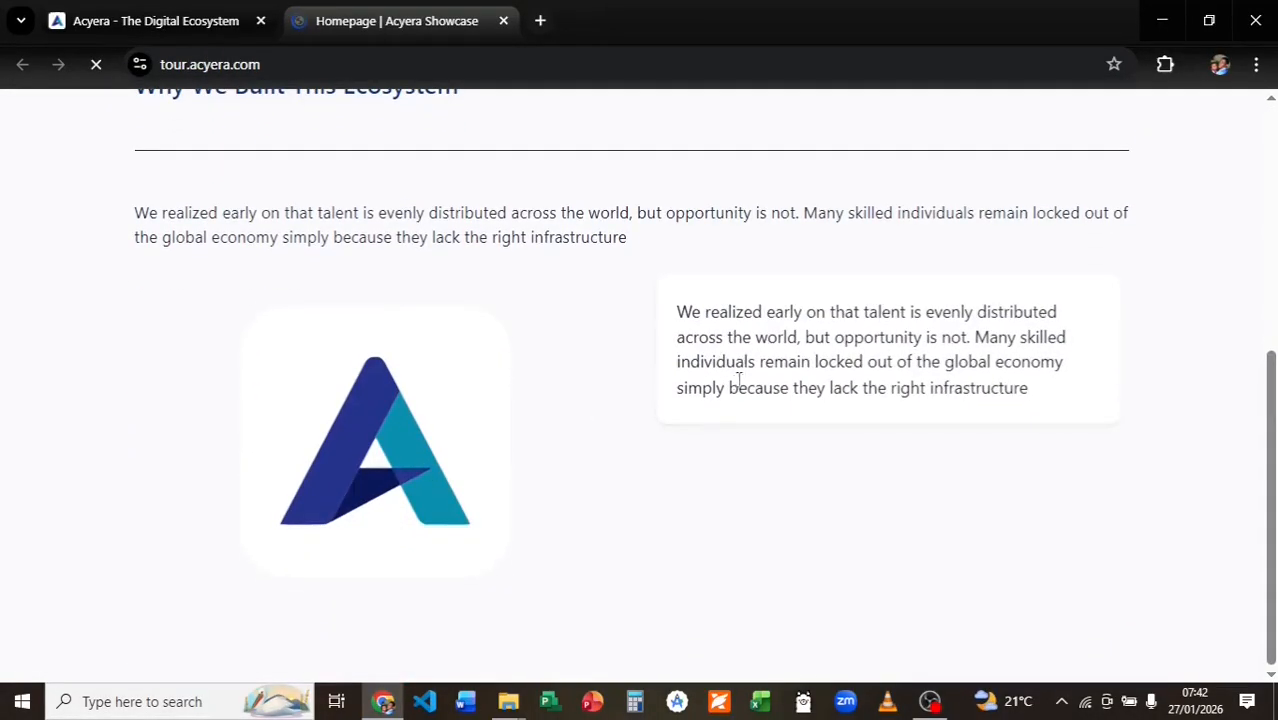
scroll(676, 471, up, 5)
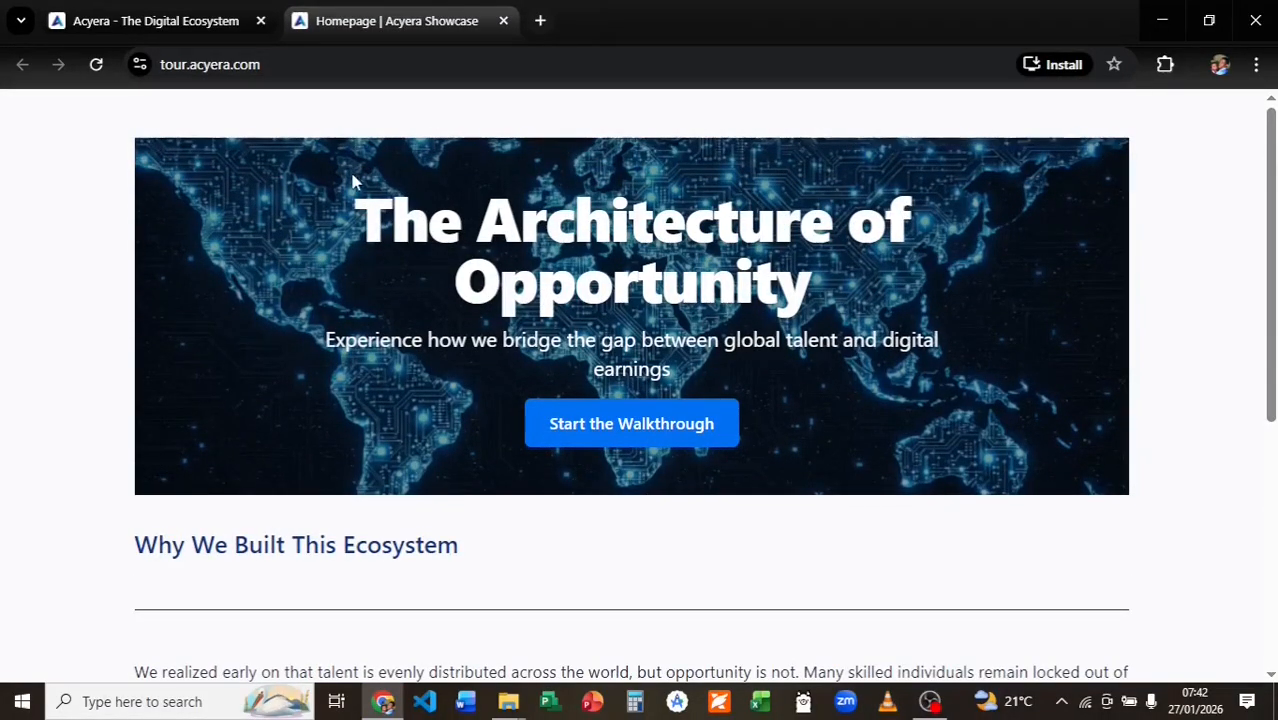
scroll(352, 236, down, 5)
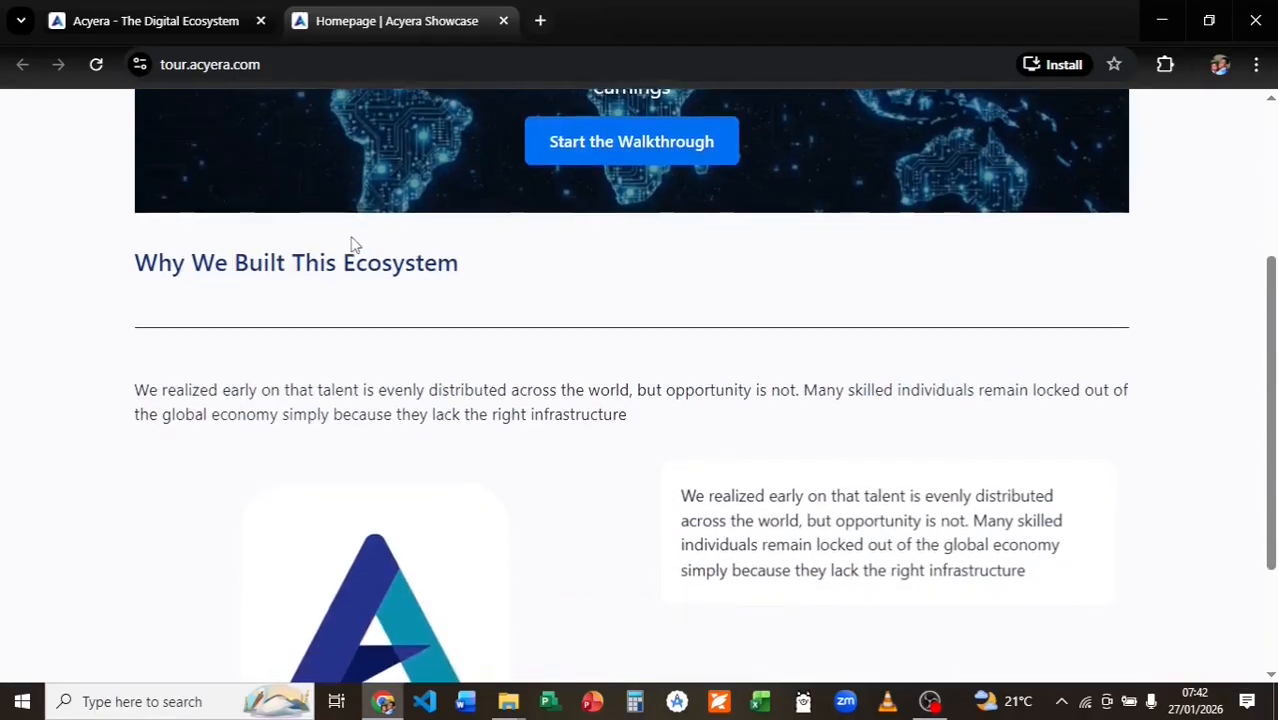
scroll(352, 236, up, 1)
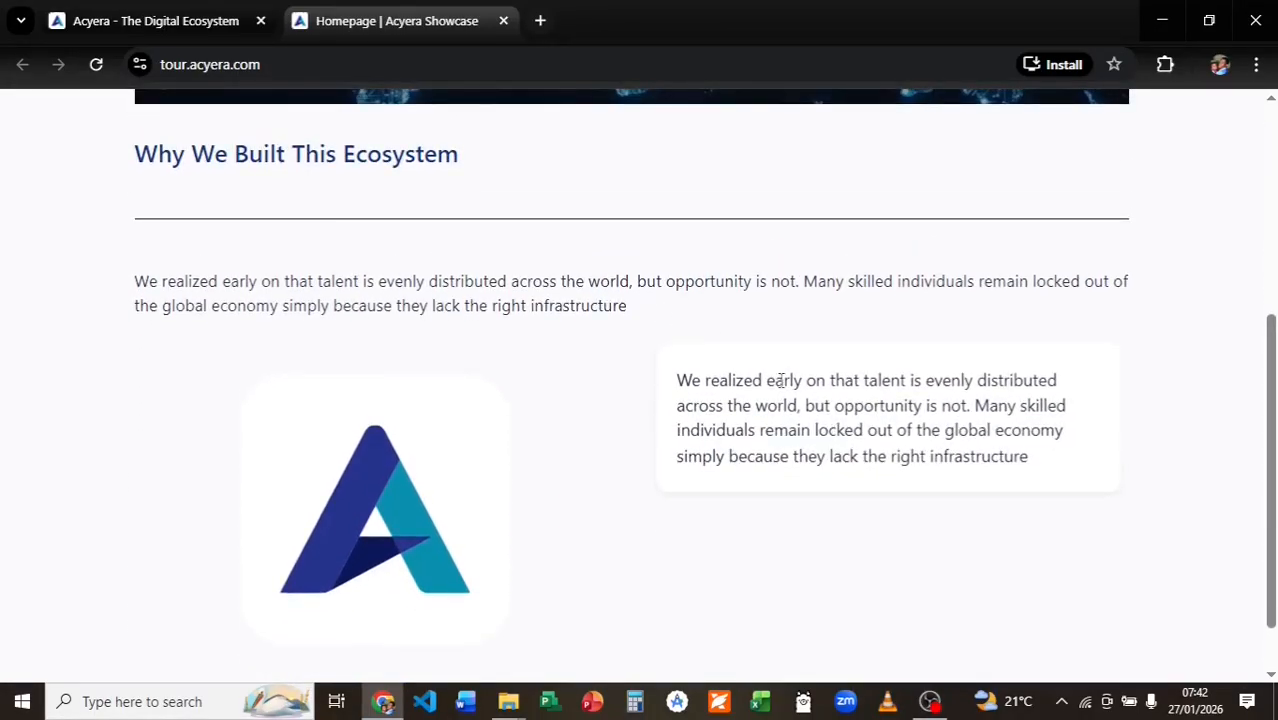
scroll(385, 271, up, 5)
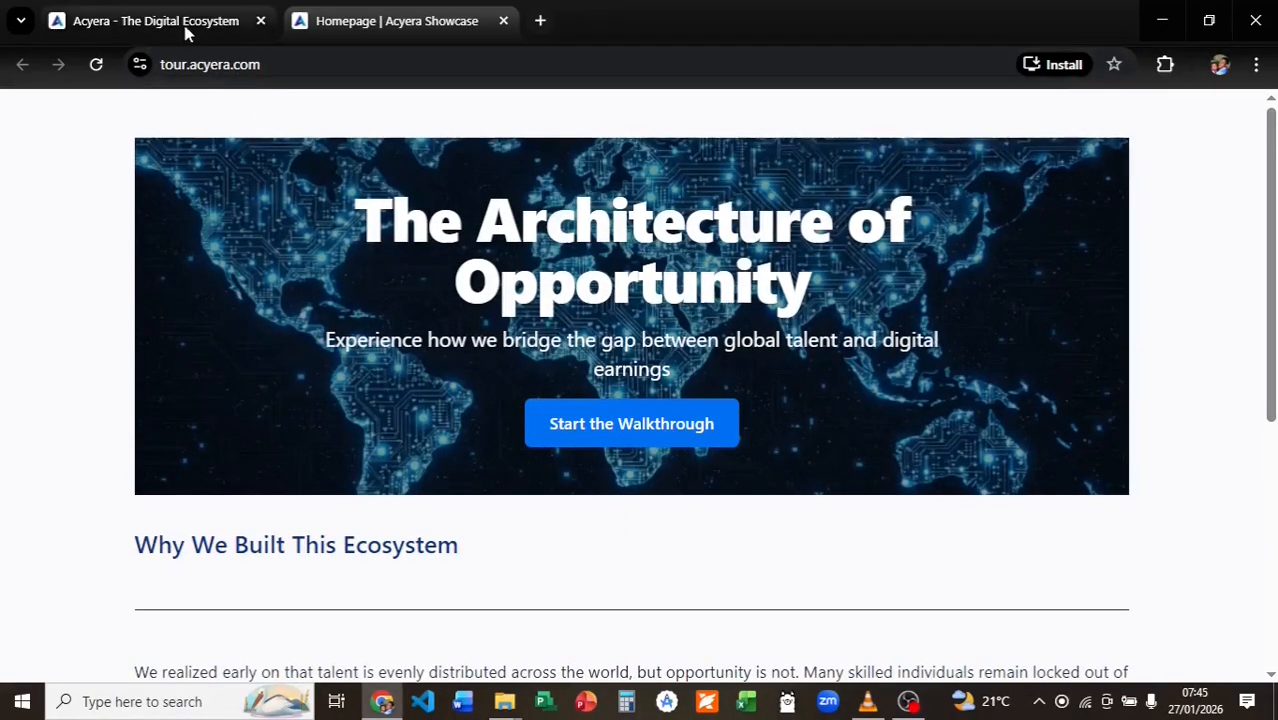
click(185, 30)
click(1066, 412)
Open the homepage editor and add a Contact Form block below the image.
click(712, 354)
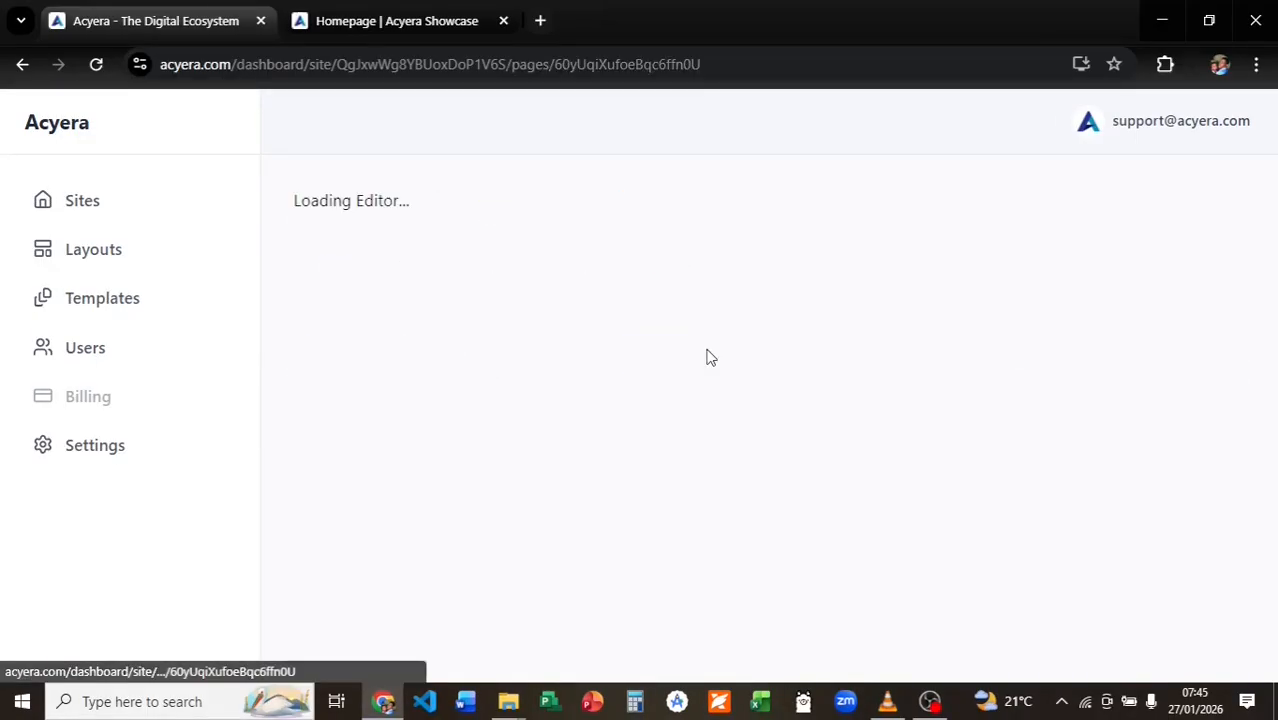
drag(793, 376, 799, 640)
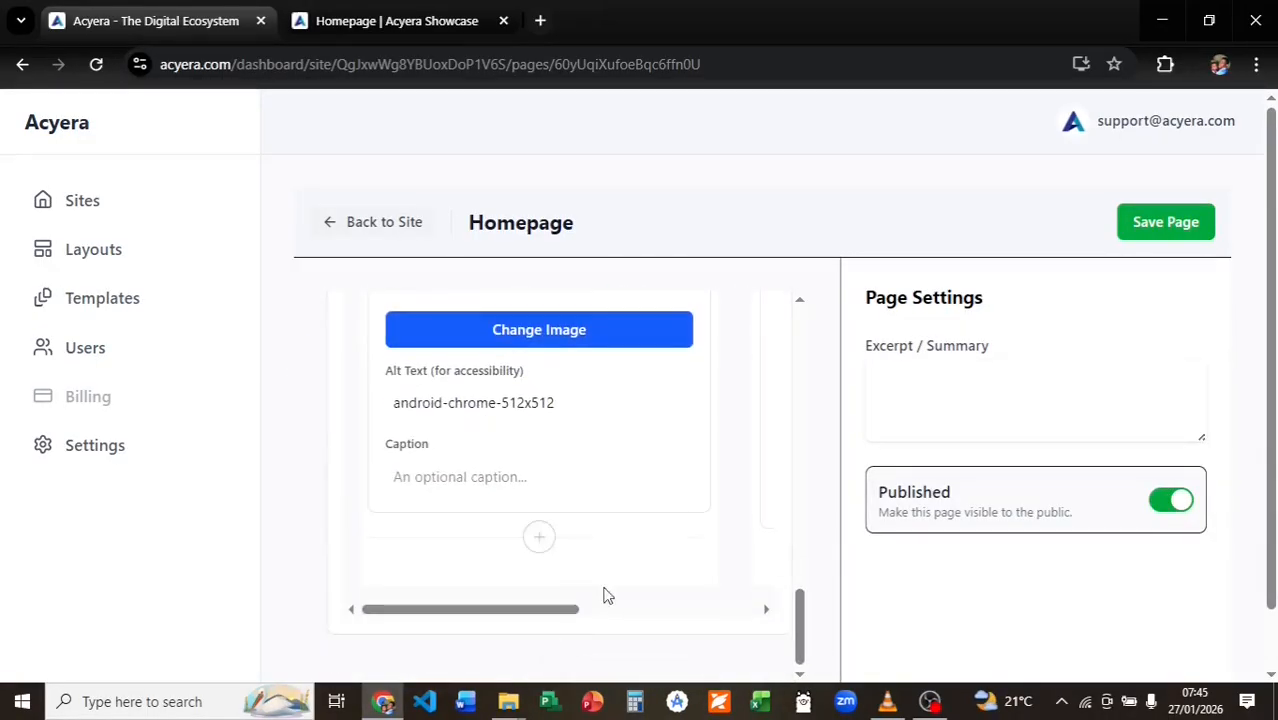
scroll(605, 595, down, 1)
click(562, 592)
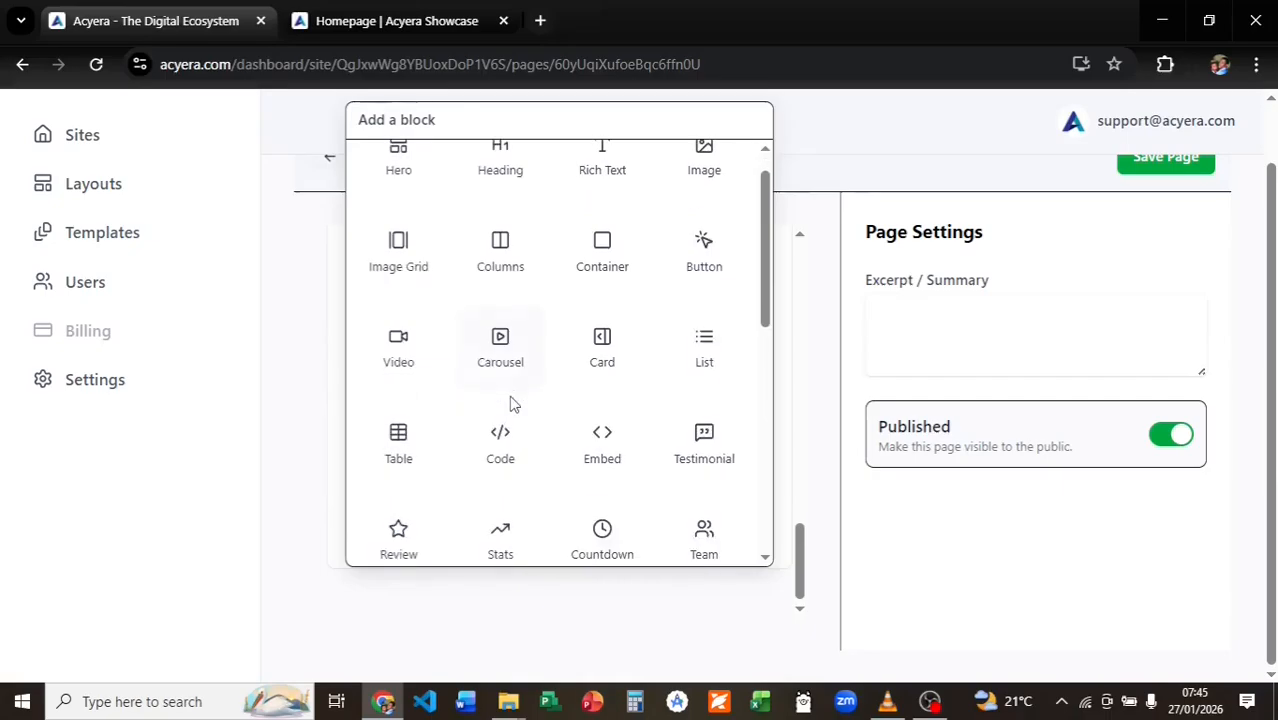
scroll(513, 403, down, 2)
scroll(510, 402, down, 2)
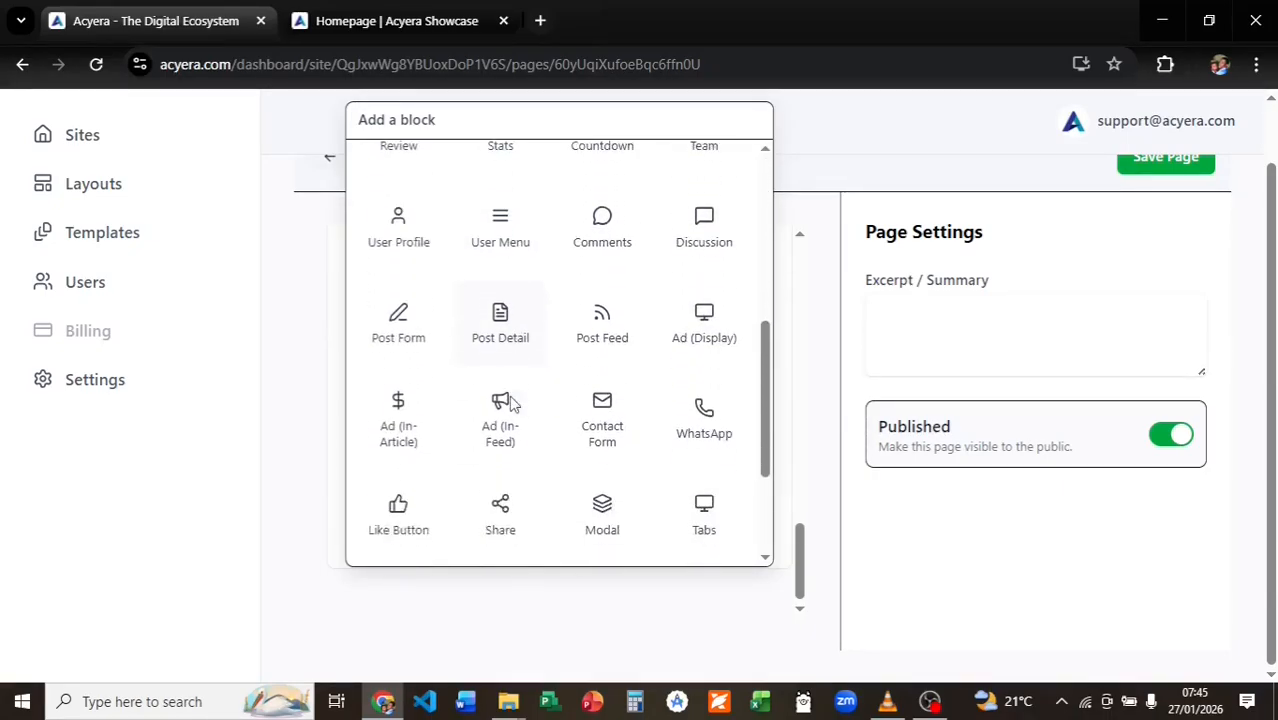
click(603, 420)
Change the contact form's heading to 'Reach out to Us'.
scroll(576, 520, down, 3)
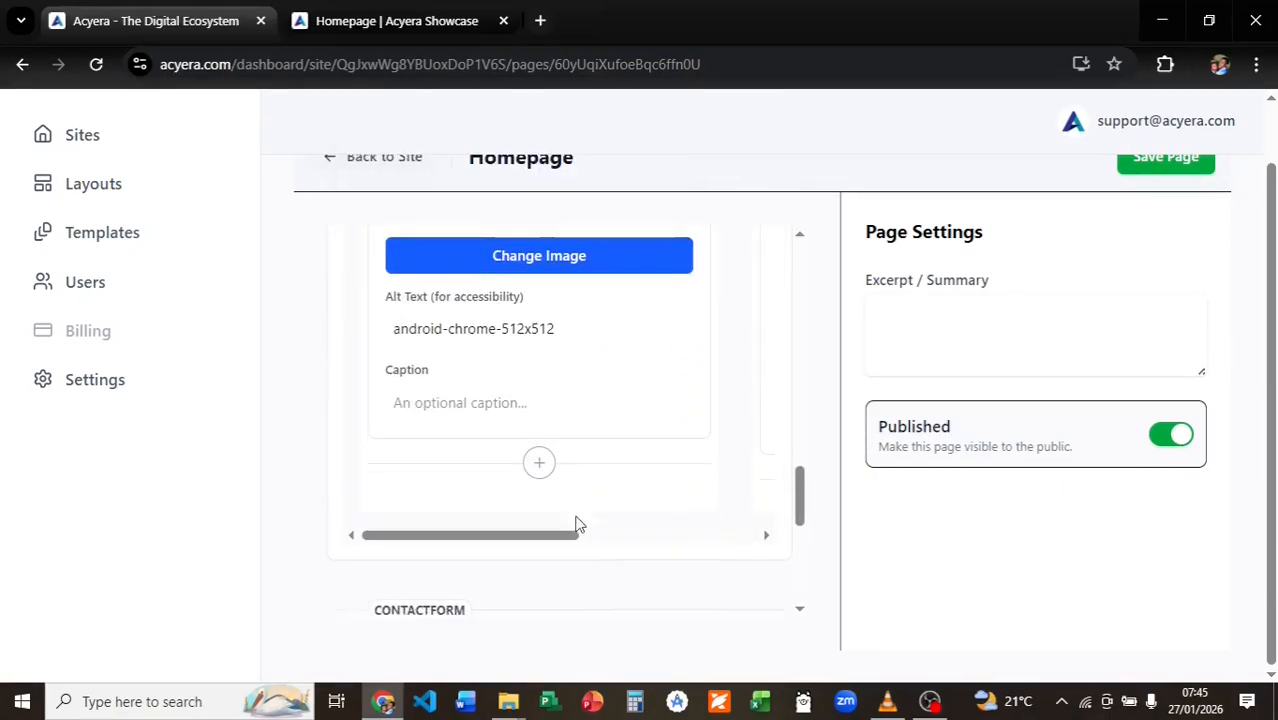
scroll(570, 512, down, 1)
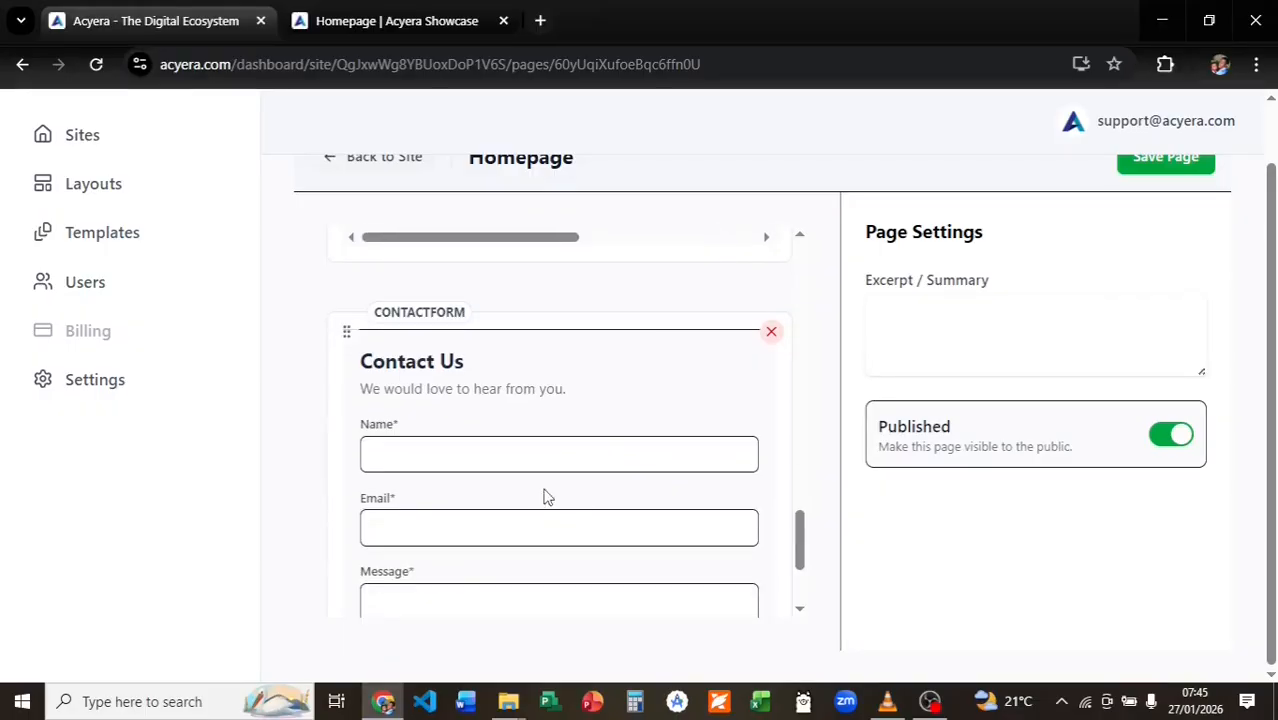
click(495, 380)
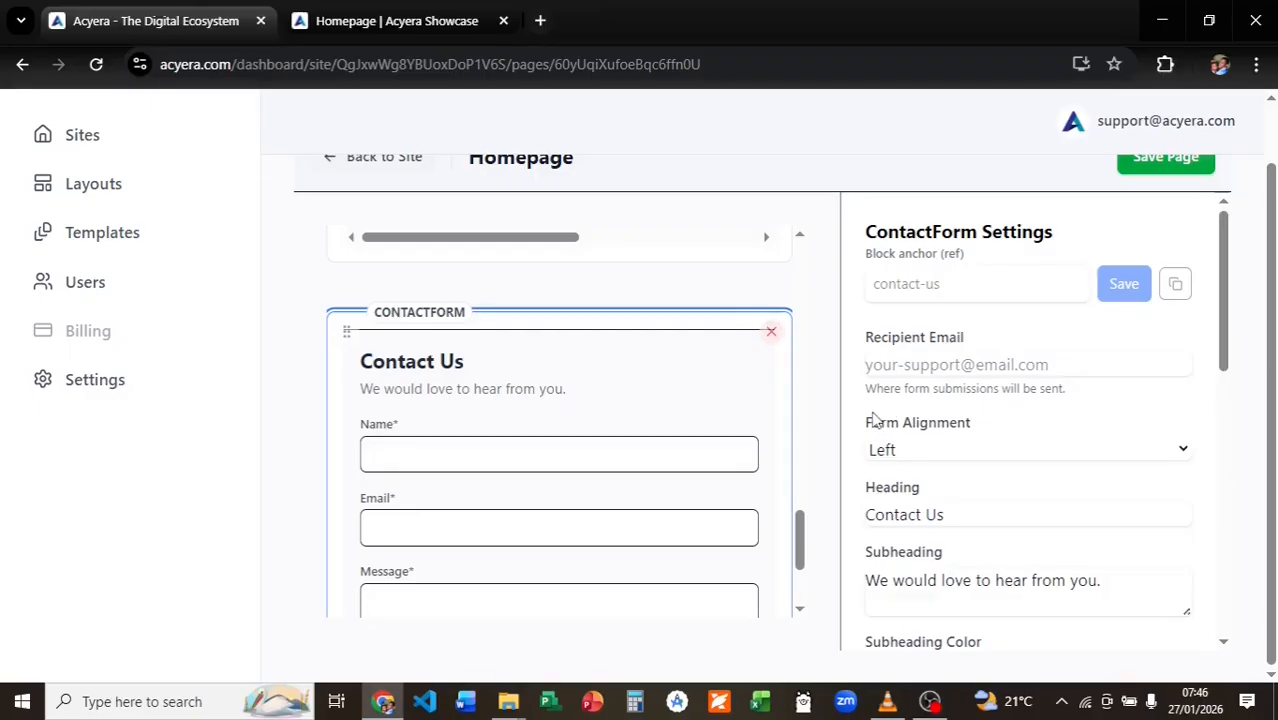
scroll(928, 410, down, 1)
click(950, 410)
key(ctrl+a)
text(Reach out)
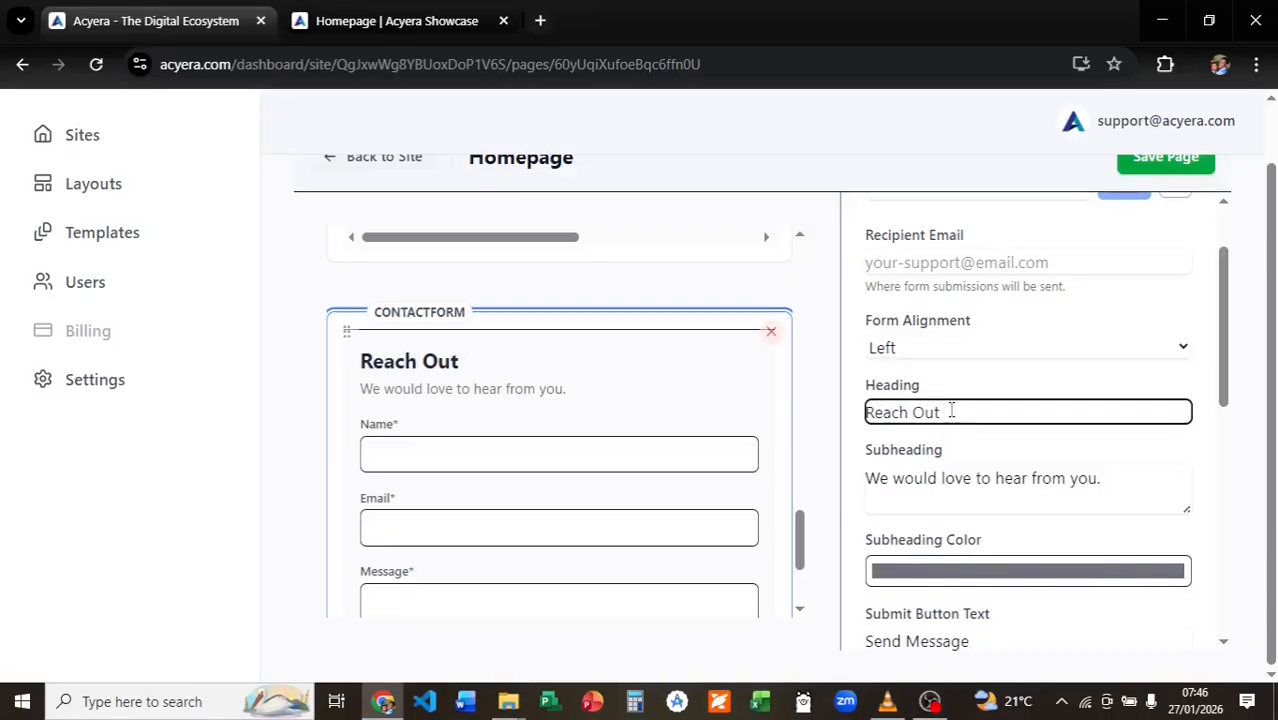
text( to Us)
click(970, 480)
scroll(722, 494, down, 1)
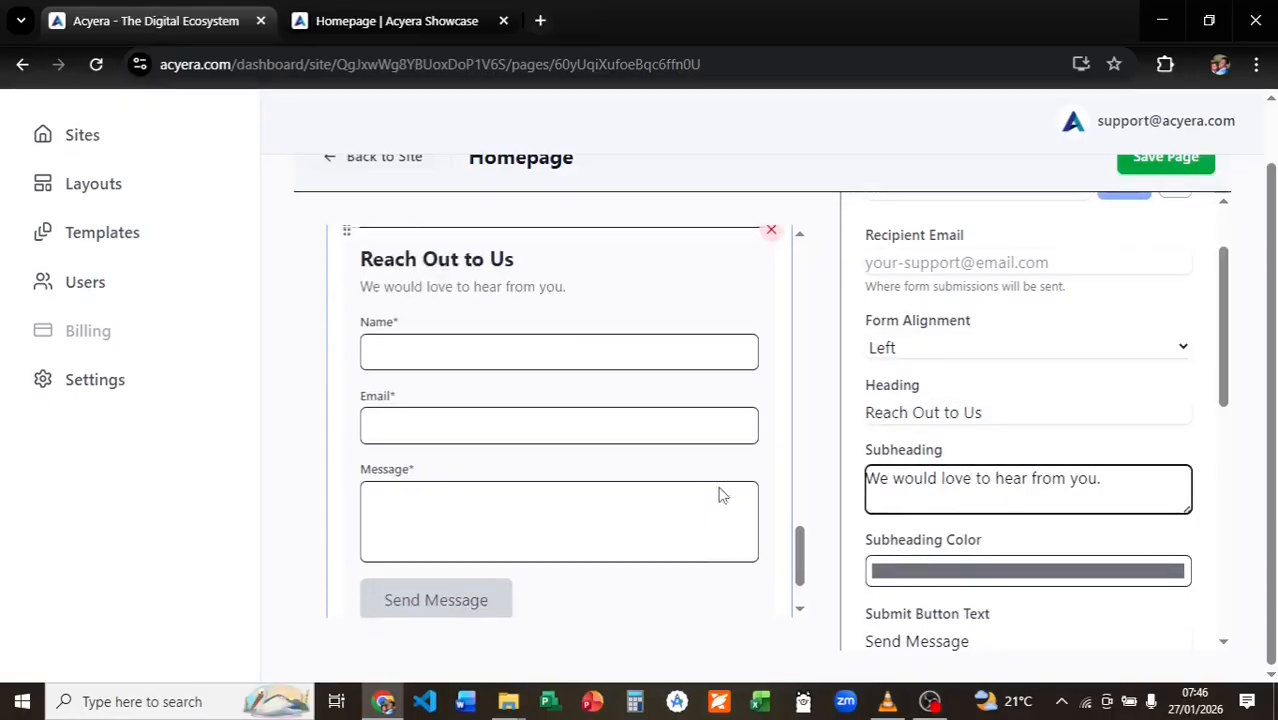
scroll(723, 495, up, 2)
click(560, 362)
Insert a Small spacer above the contact form and save the homepage.
scroll(567, 527, down, 8)
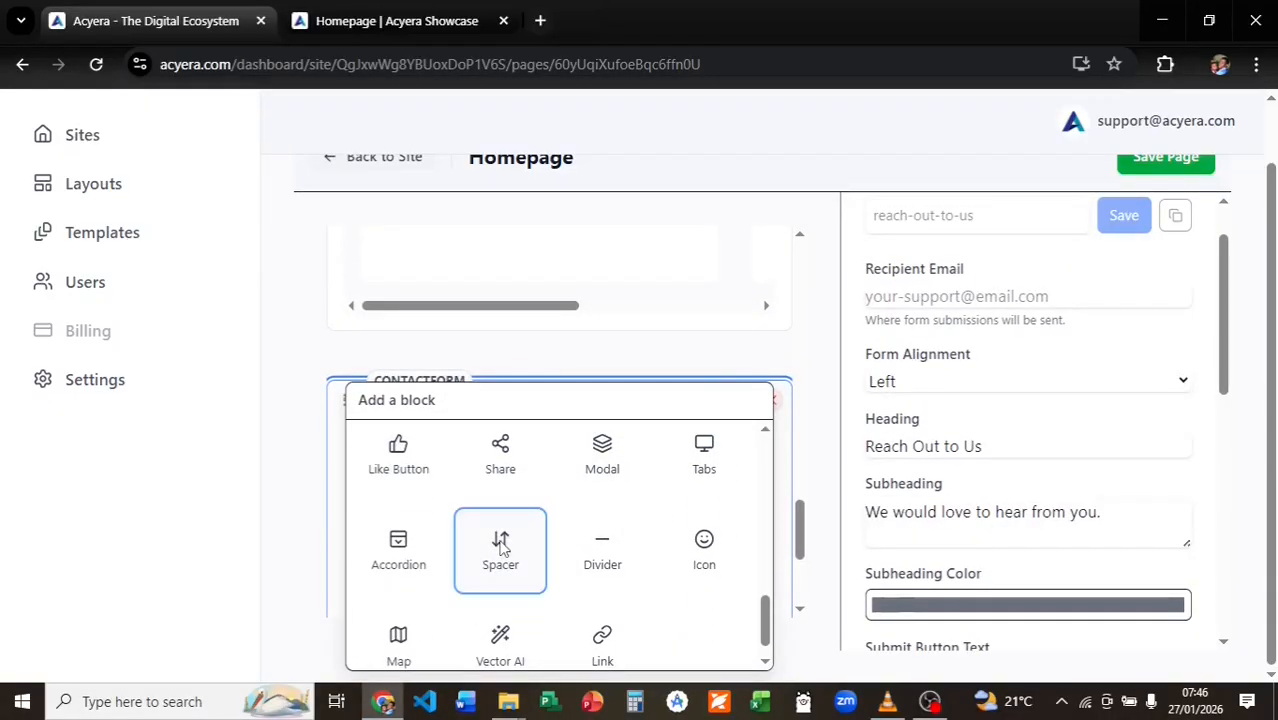
click(500, 545)
click(488, 499)
scroll(1127, 257, up, 1)
click(1174, 222)
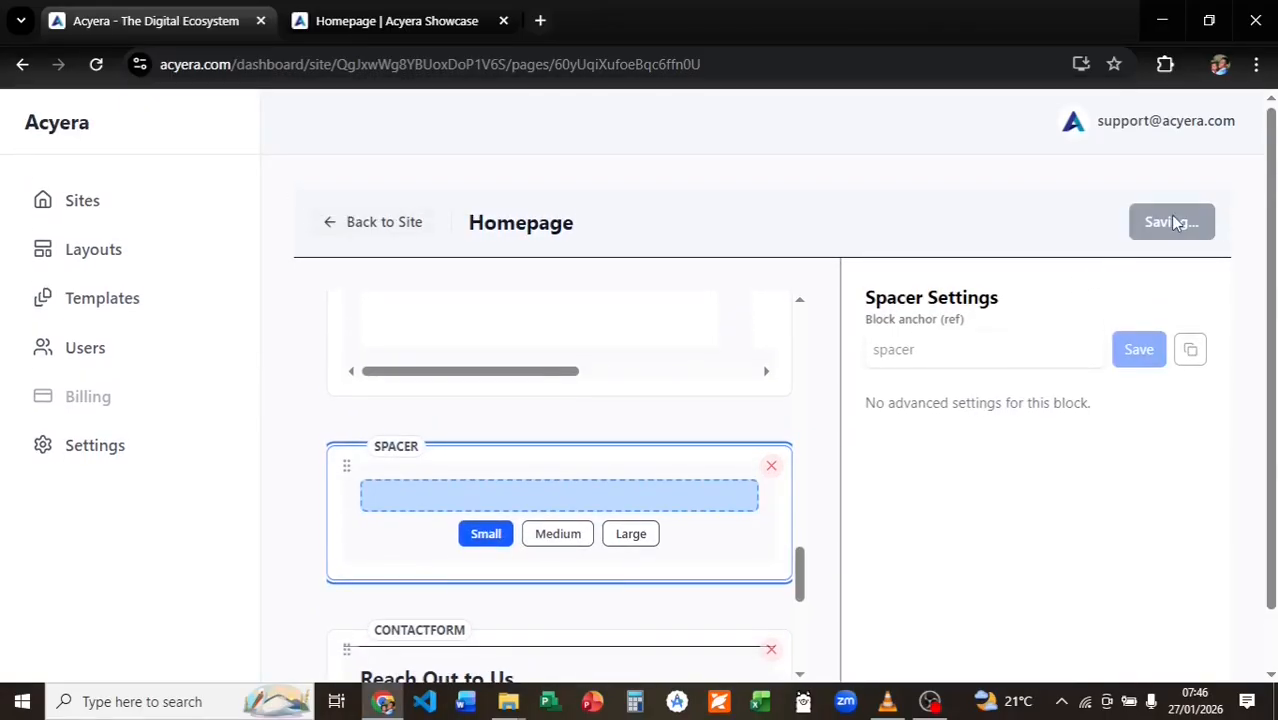
Reload the live homepage and try its Name and Message fields.
click(348, 20)
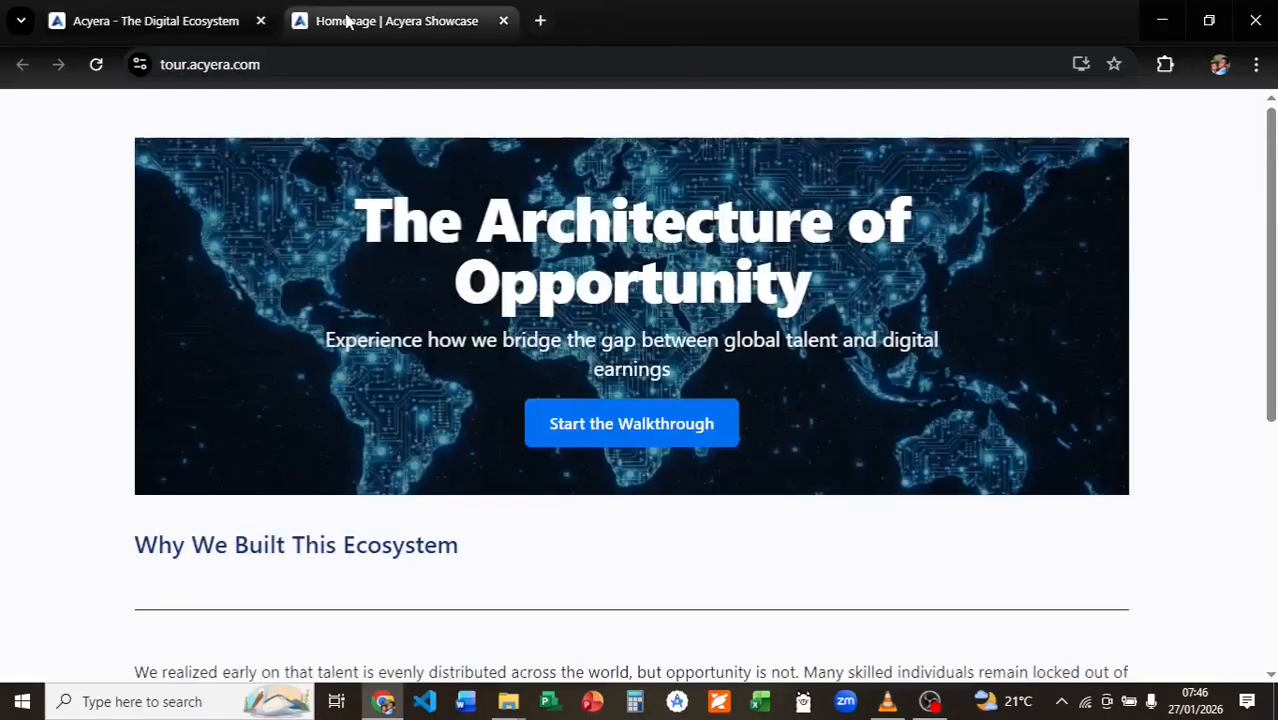
click(96, 64)
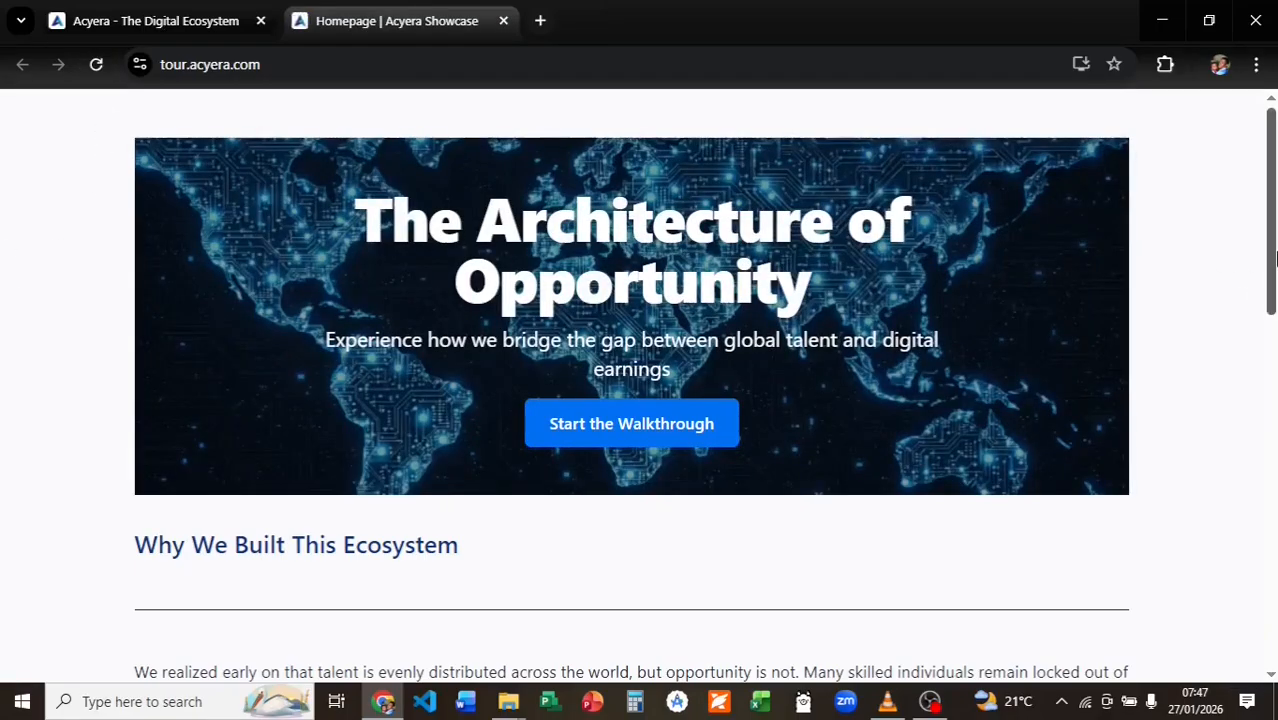
drag(1275, 258, 1234, 595)
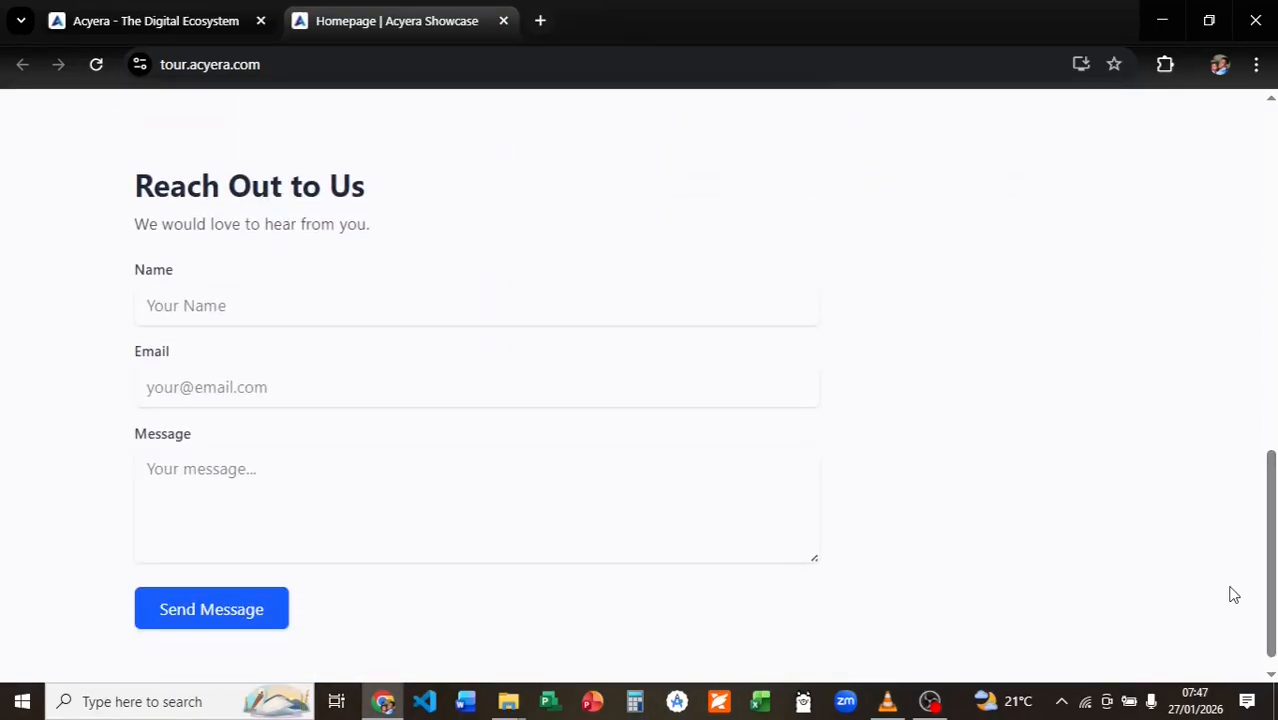
click(391, 297)
click(252, 470)
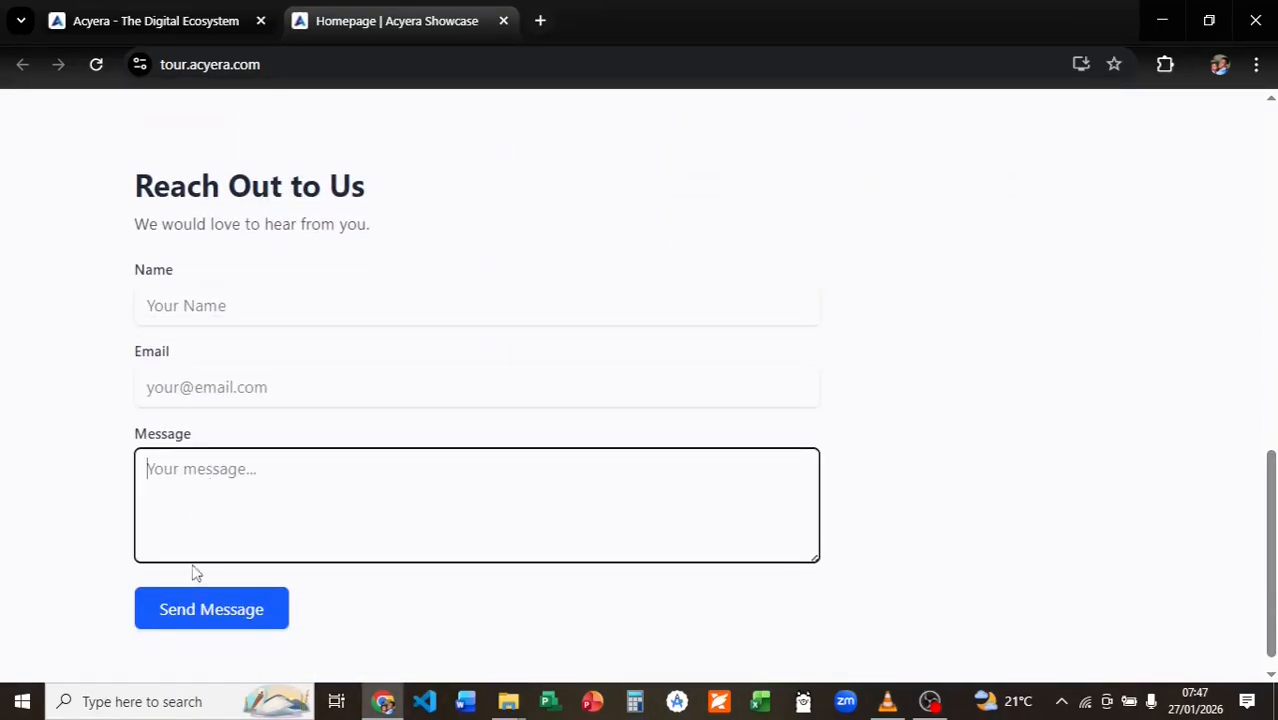
scroll(282, 217, up, 3)
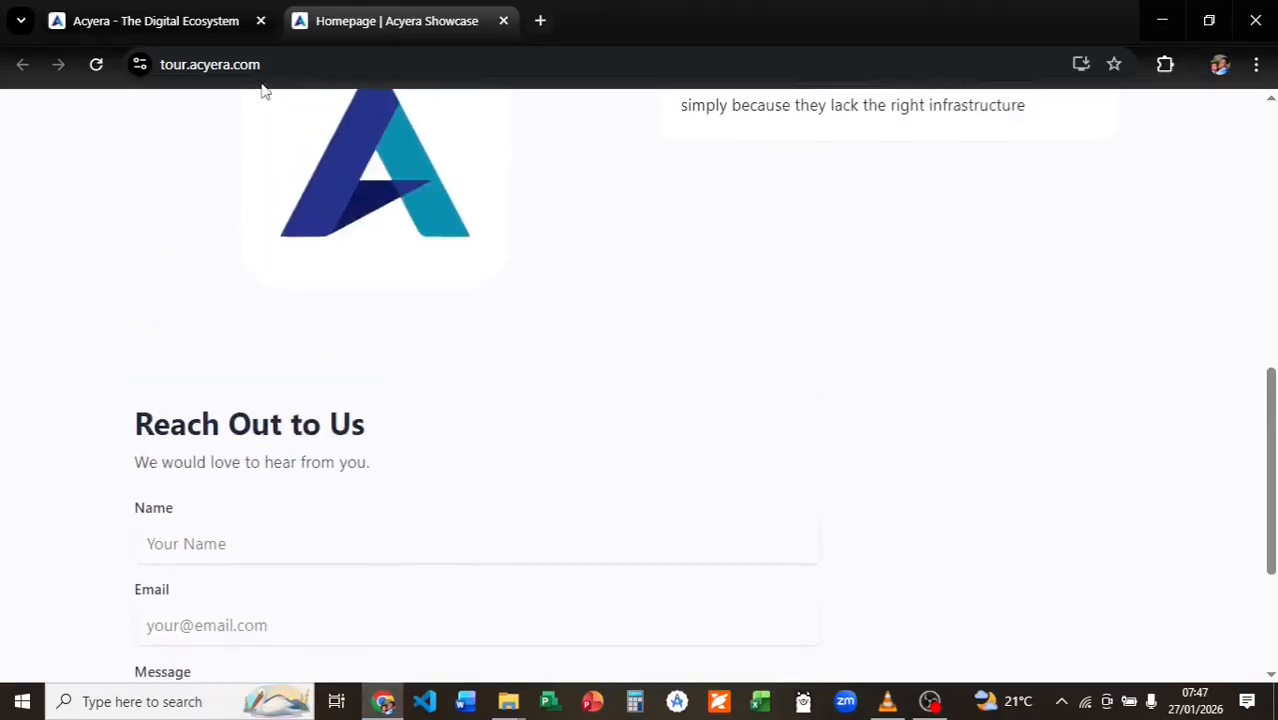
key(ctrl+1)
Set the contact form's Form Alignment to Center and save.
scroll(565, 400, down, 3)
click(659, 419)
scroll(963, 442, down, 1)
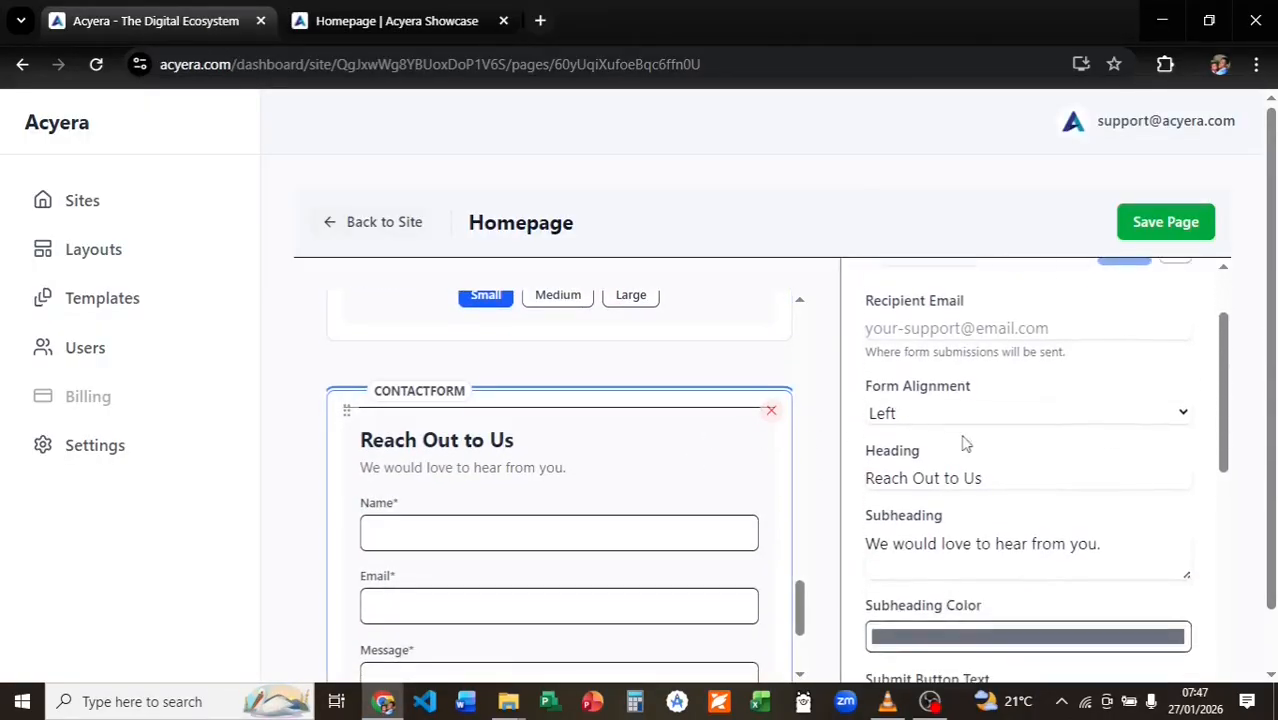
click(965, 413)
click(944, 465)
click(1162, 224)
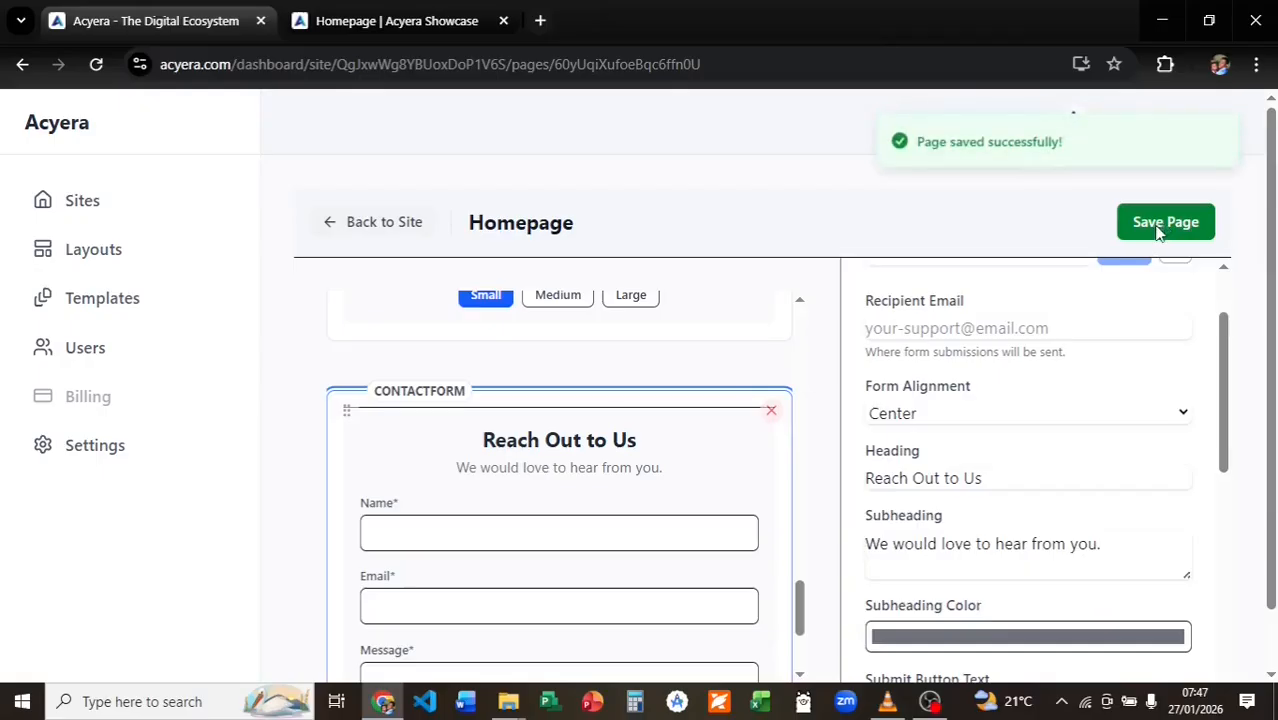
Check the centered contact form on the live homepage.
click(406, 26)
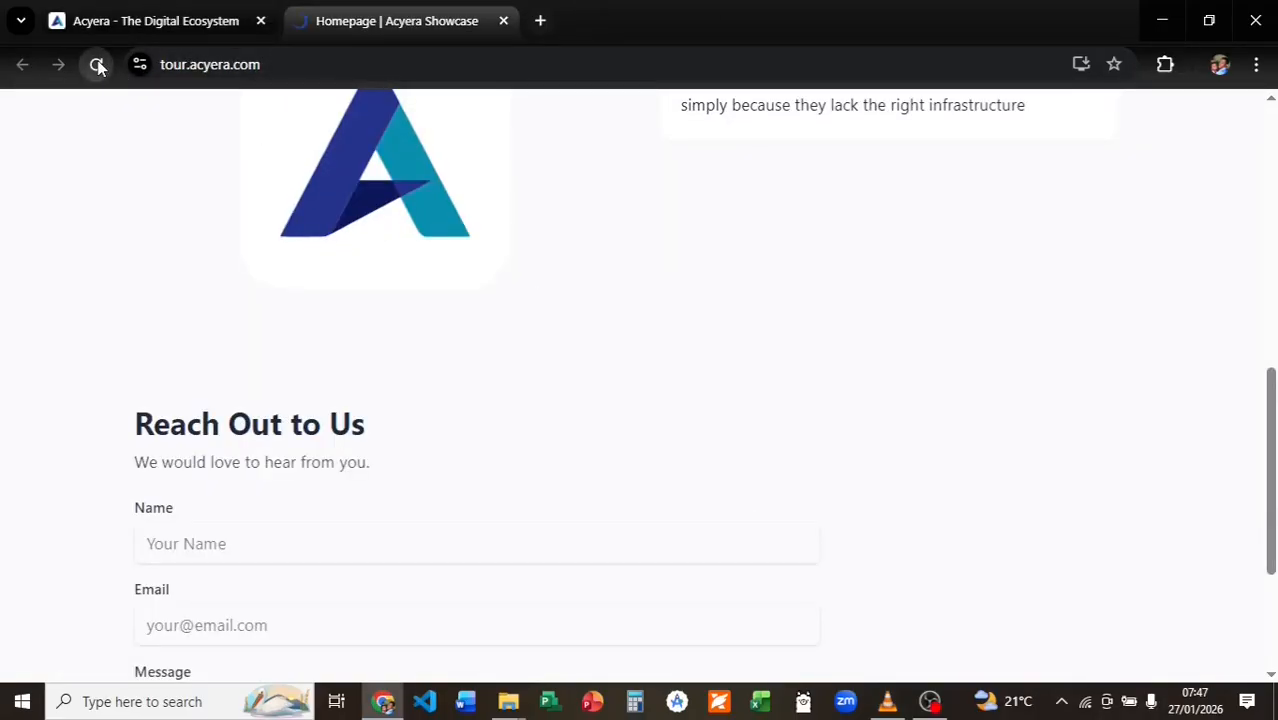
scroll(765, 371, down, 3)
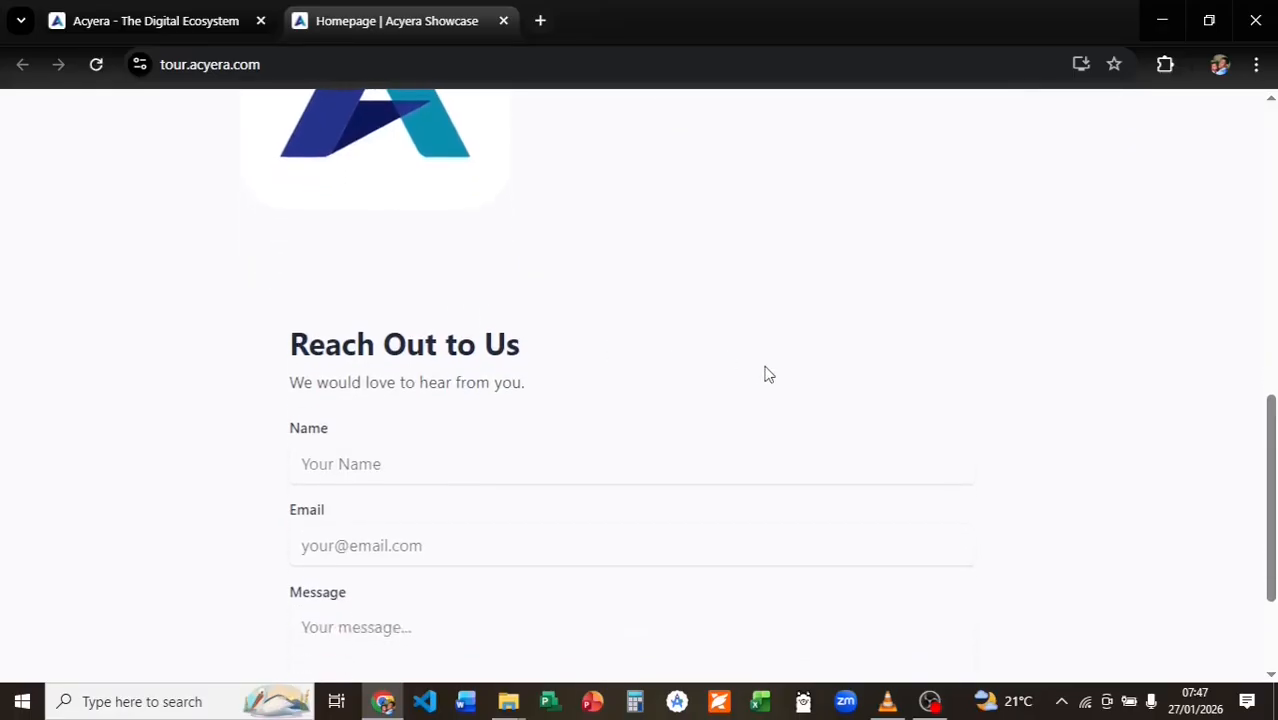
scroll(765, 371, up, 2)
key(ctrl+1)
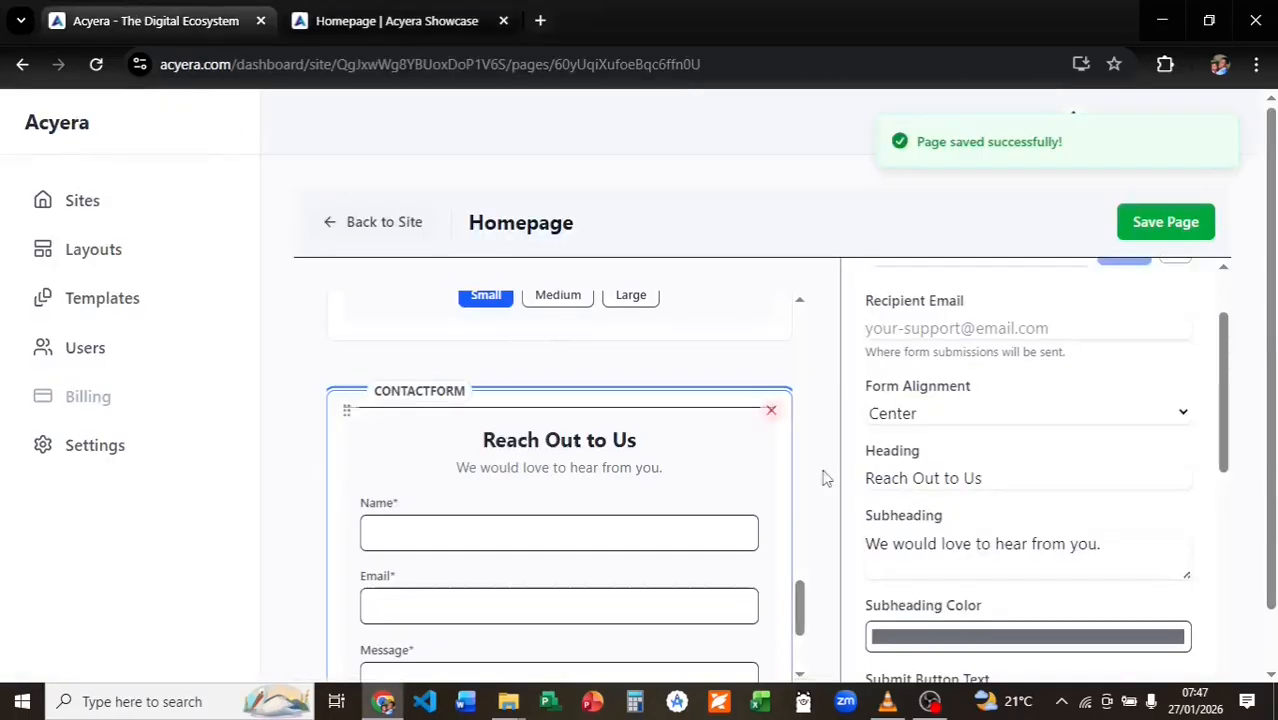
Remove the existing contact form block from the homepage.
scroll(925, 448, down, 3)
scroll(927, 448, down, 4)
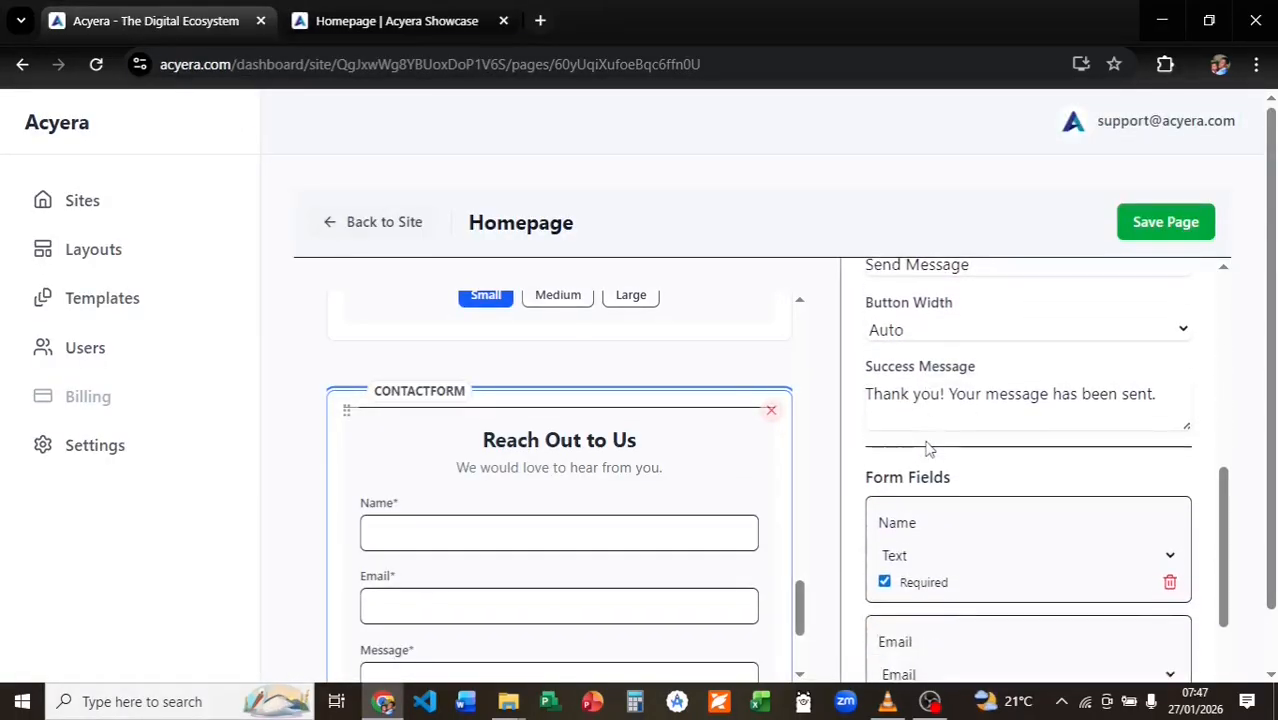
scroll(927, 442, up, 4)
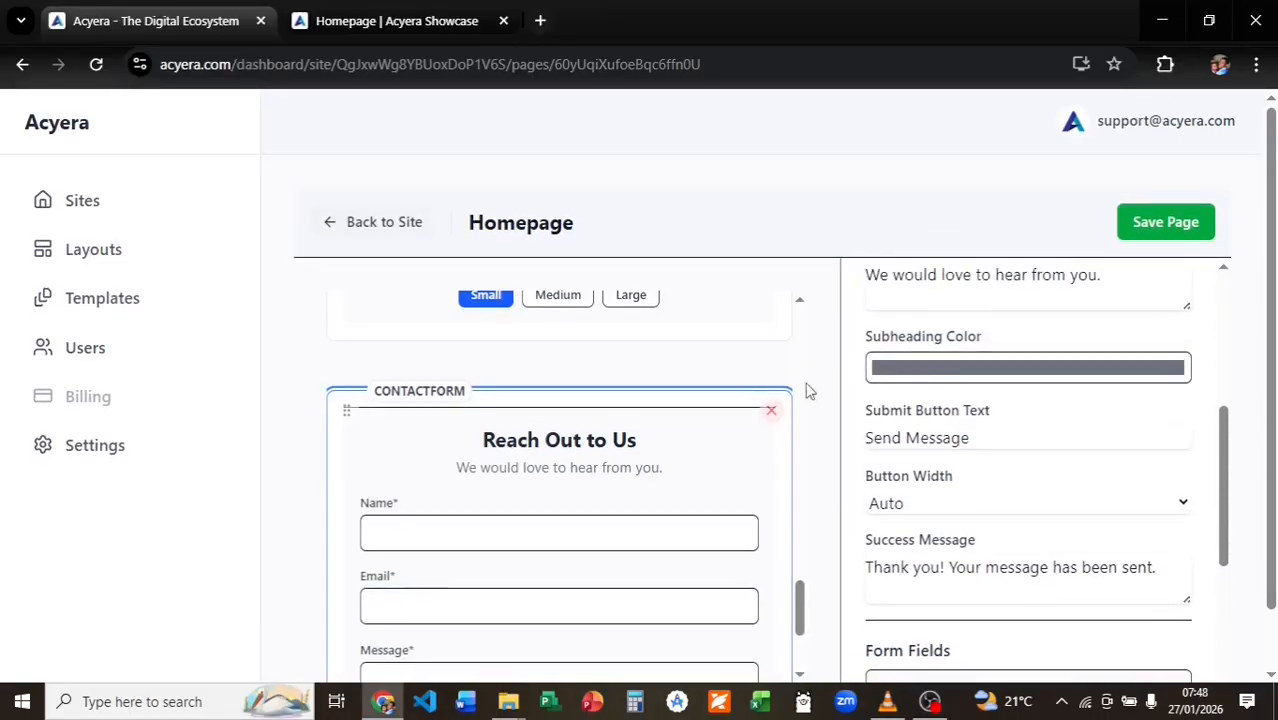
click(771, 410)
Add a Container block at the page bottom with a Contact Form inside it.
scroll(565, 595, down, 1)
click(559, 593)
click(597, 280)
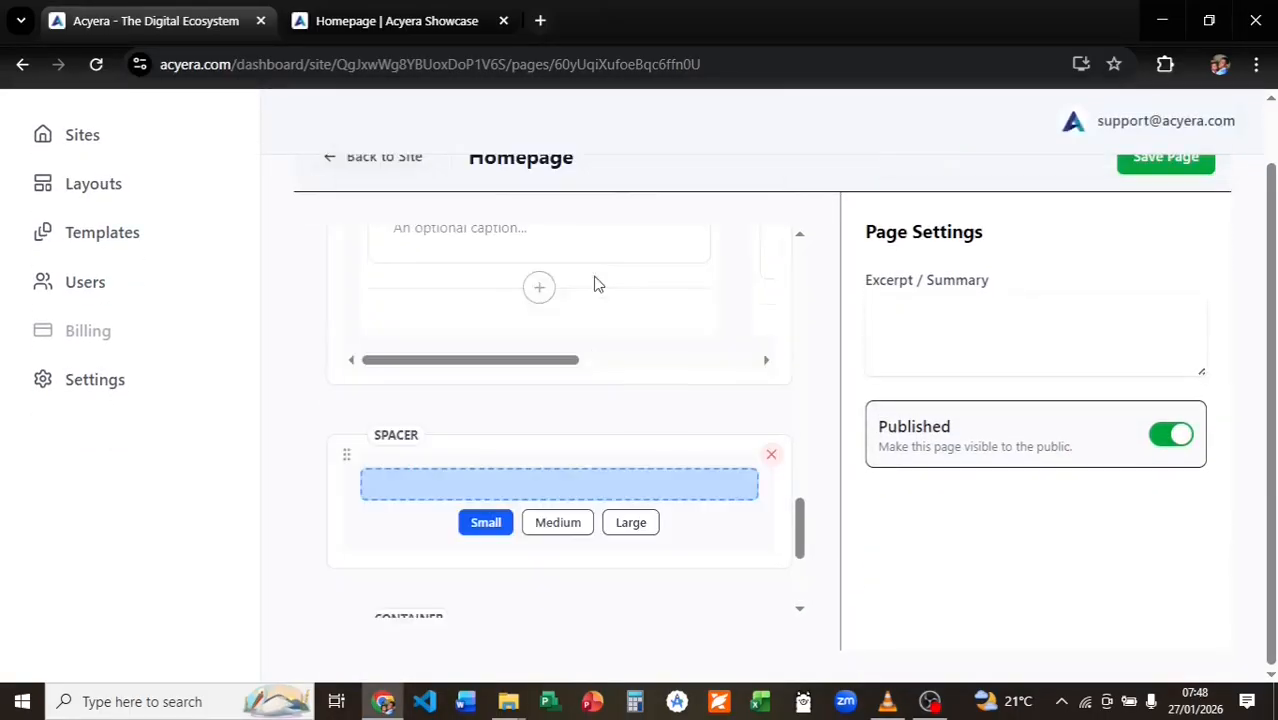
scroll(594, 300, down, 2)
click(558, 490)
scroll(602, 596, down, 5)
click(603, 597)
scroll(577, 485, down, 1)
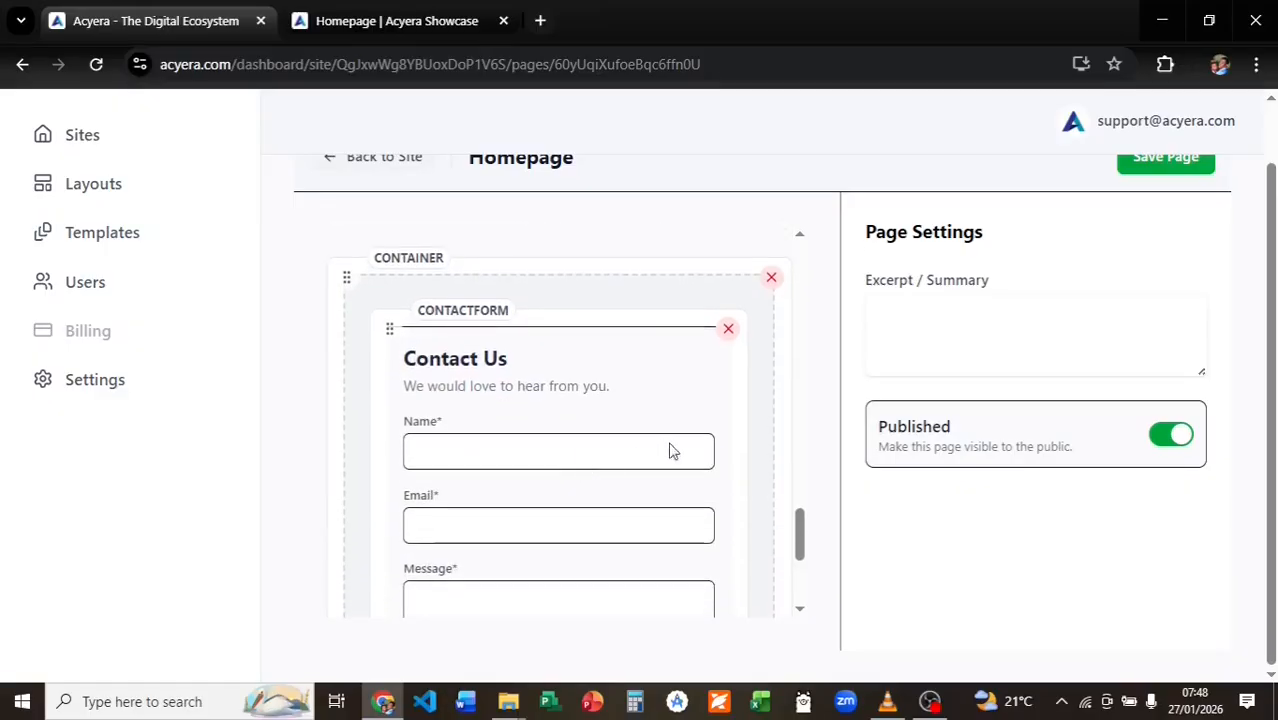
Give the container a light blue background colour.
click(761, 424)
click(925, 372)
click(899, 411)
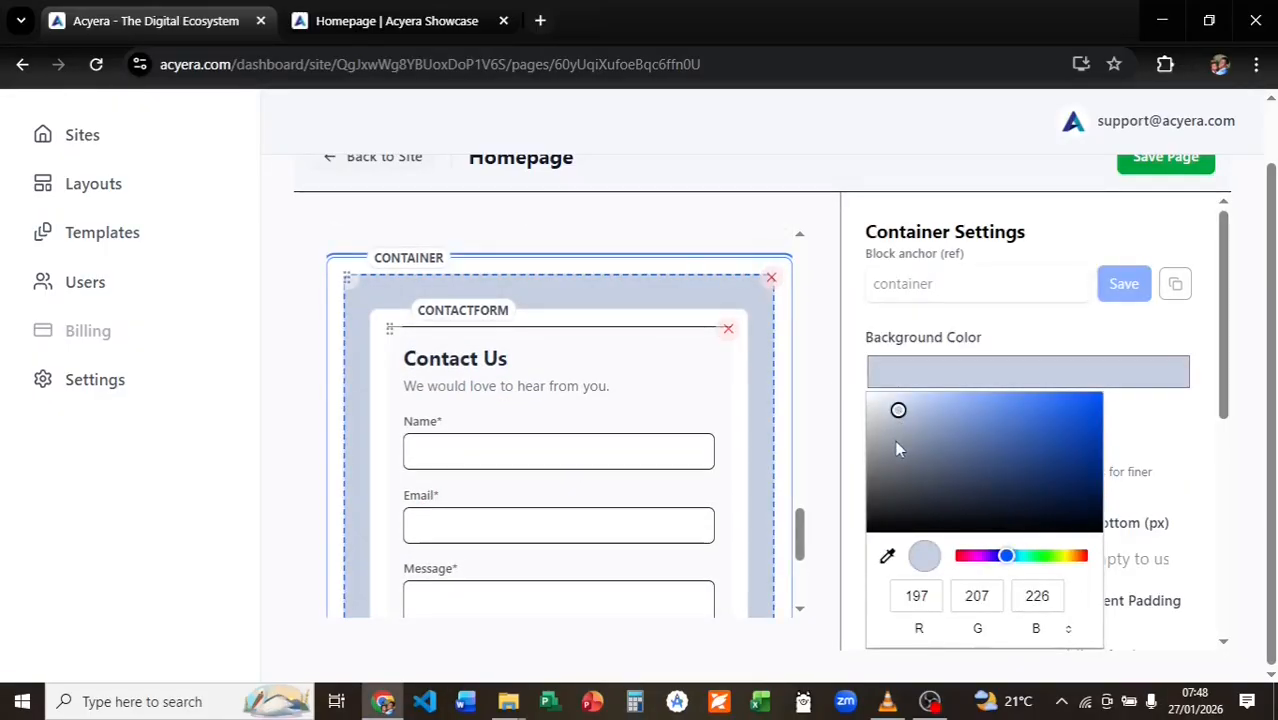
click(847, 405)
Center the contact form's alignment and save the homepage.
click(748, 400)
click(900, 448)
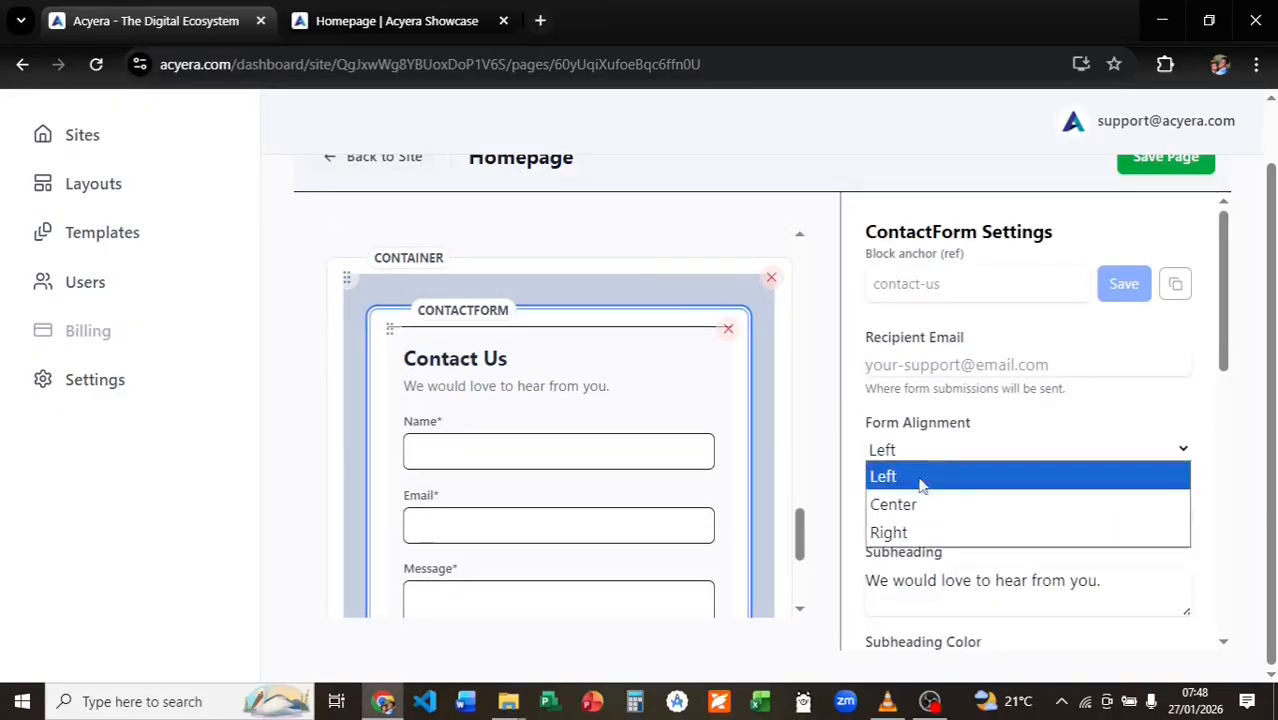
click(893, 502)
scroll(917, 480, down, 1)
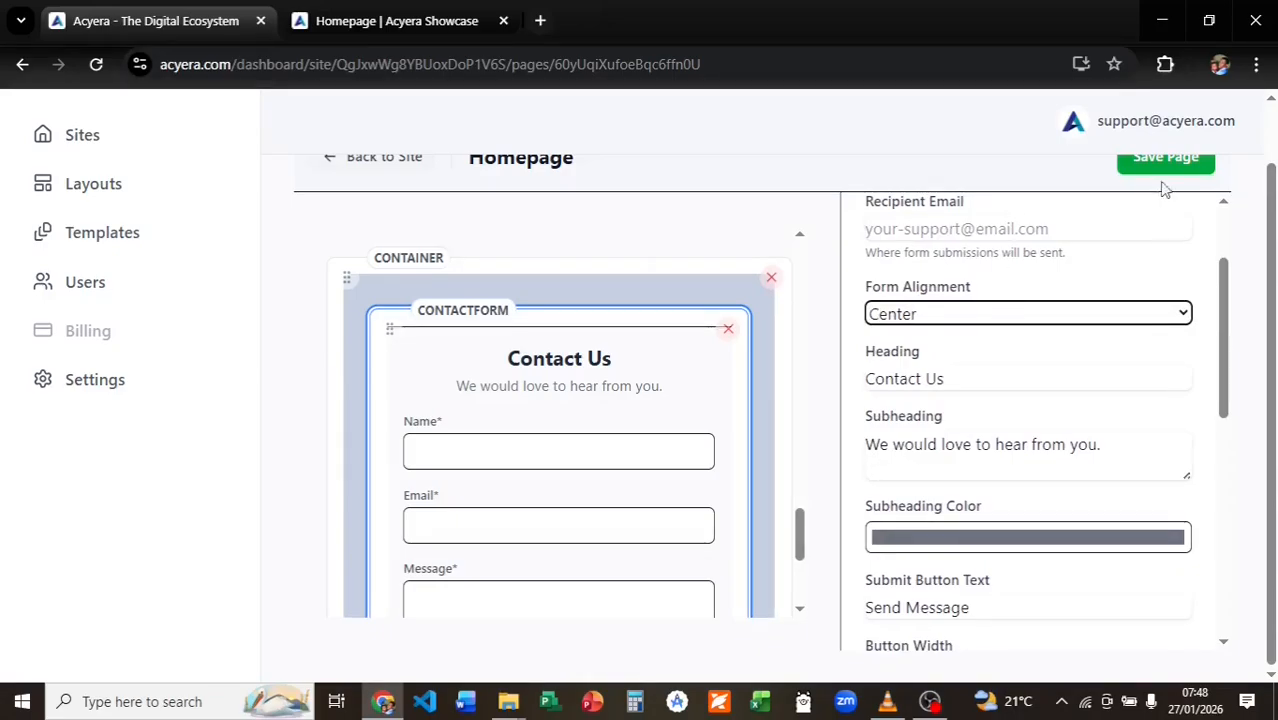
click(1163, 162)
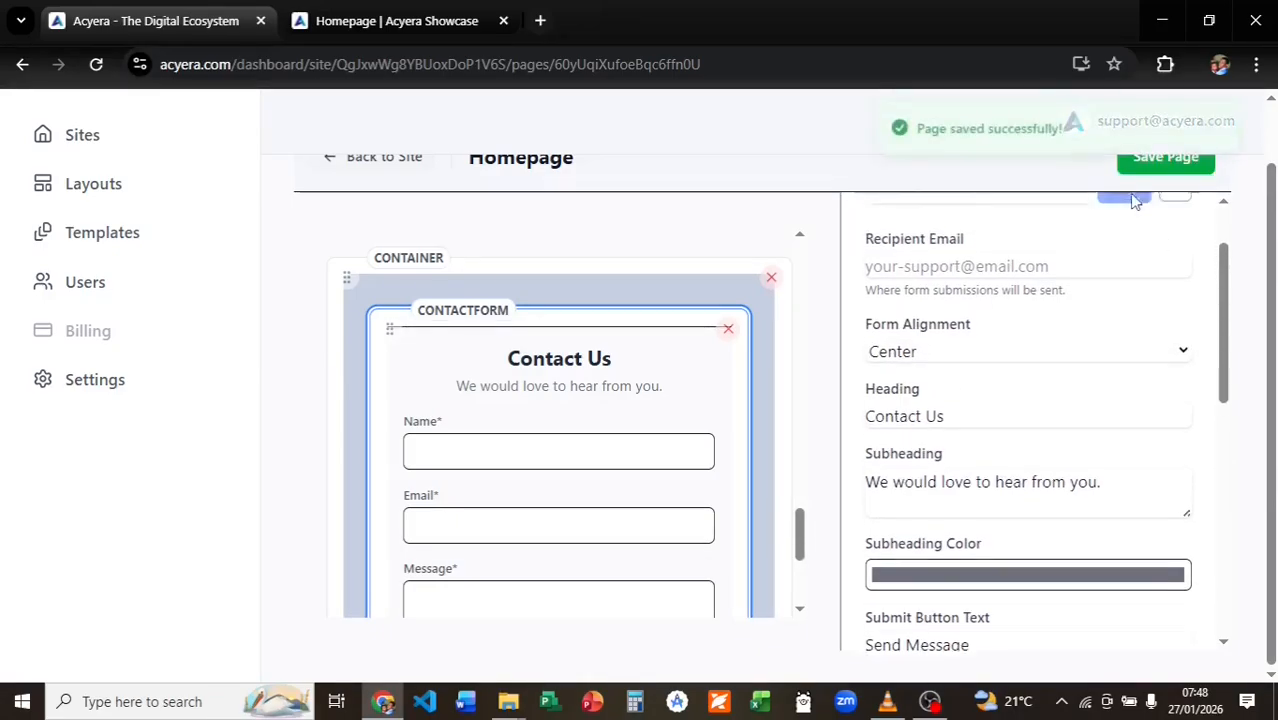
Reload the live showcase homepage and review the new form section.
click(417, 22)
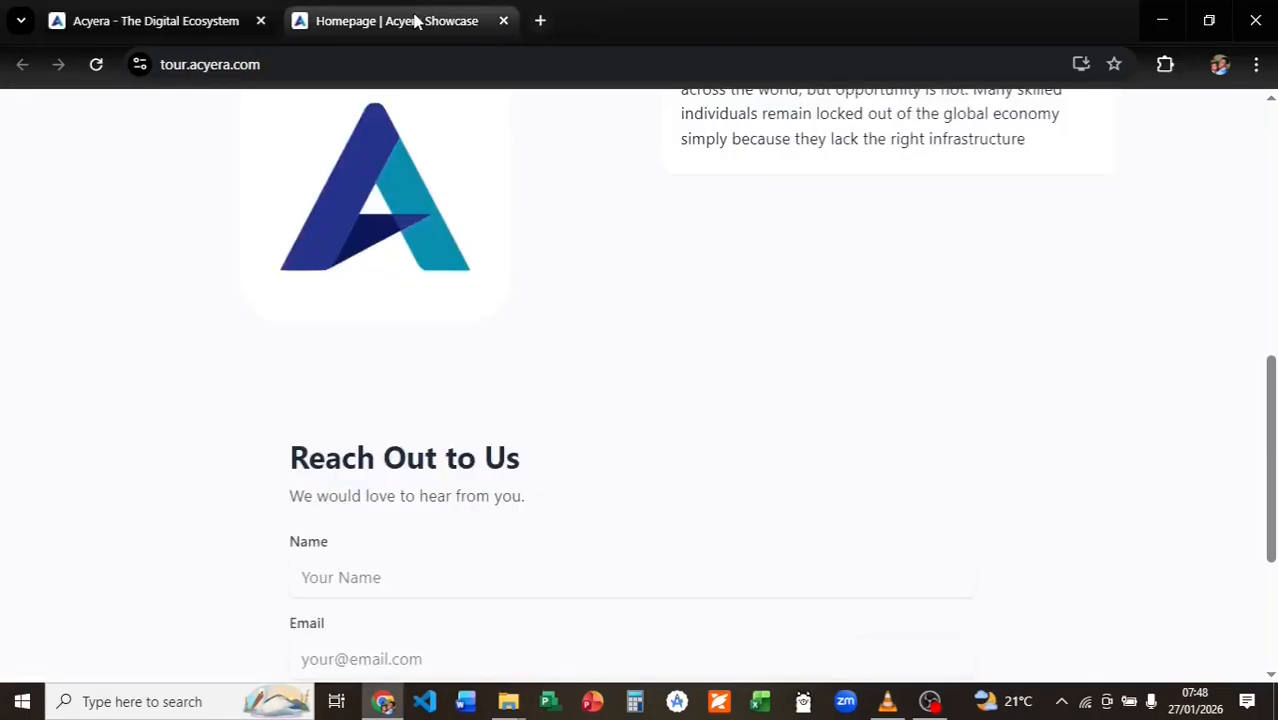
click(96, 64)
scroll(400, 385, down, 3)
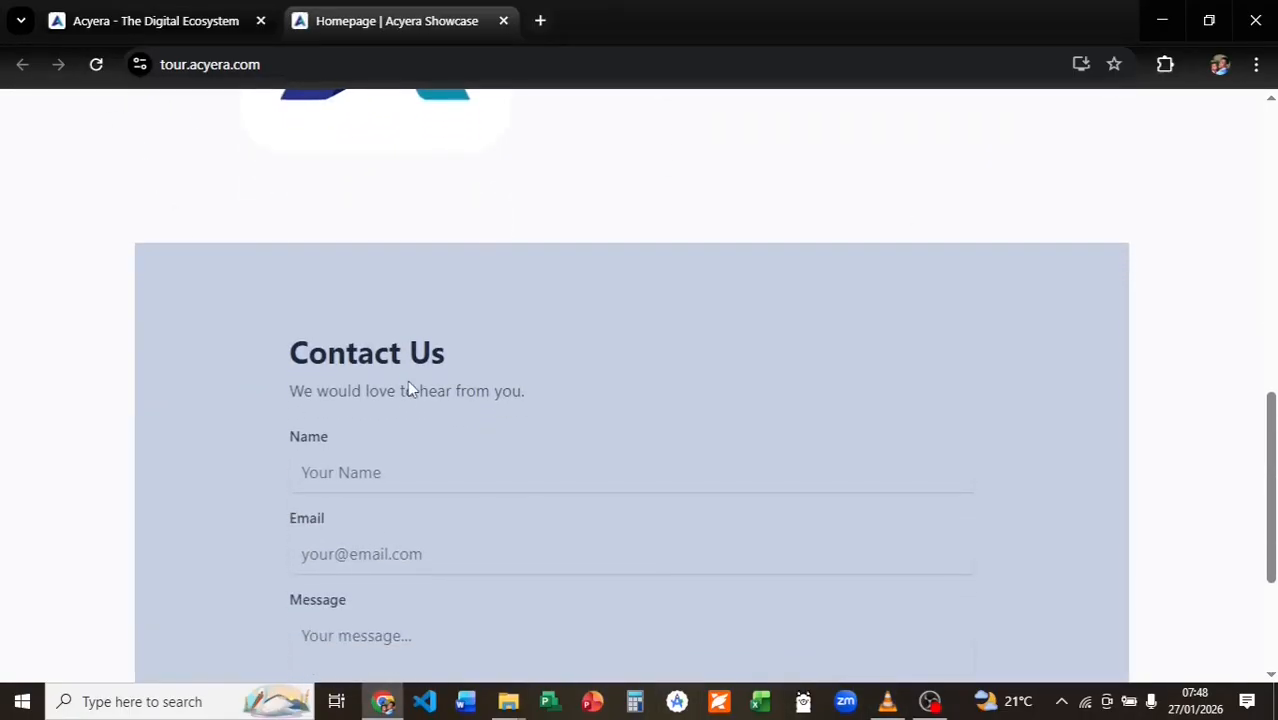
scroll(409, 381, down, 2)
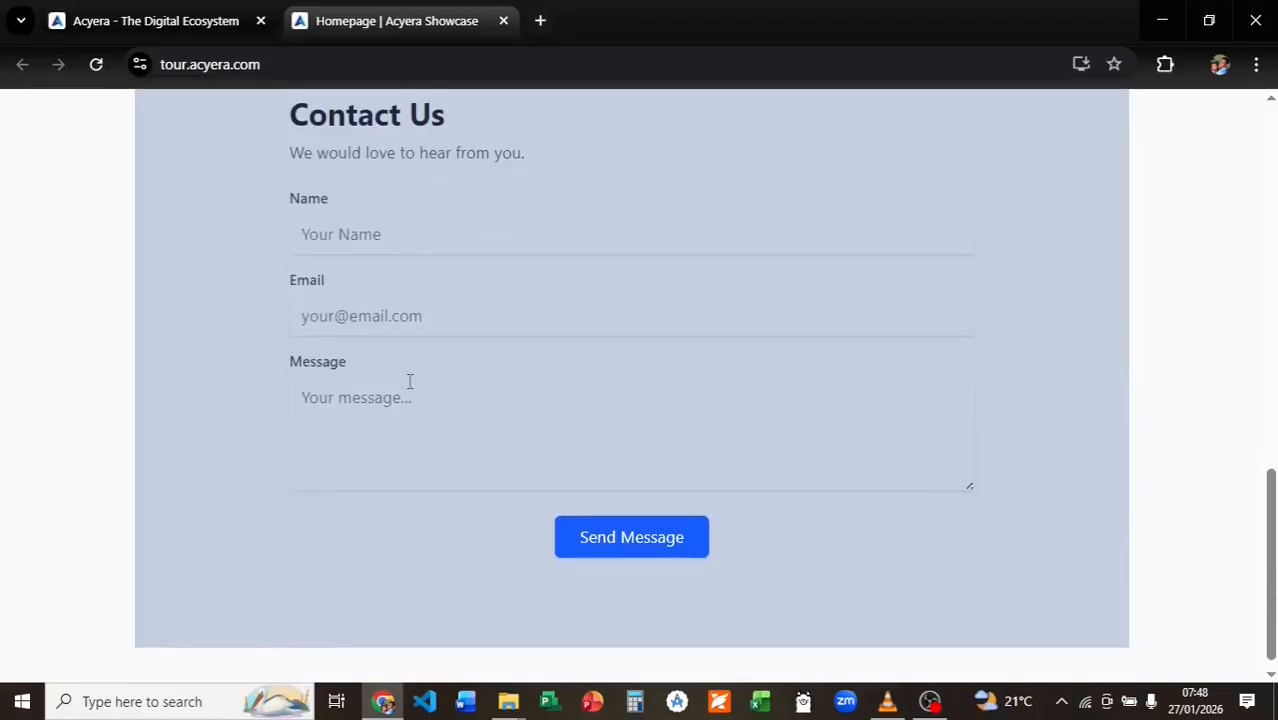
scroll(409, 381, up, 3)
Resave the homepage from the editor and reload the live page again.
click(160, 20)
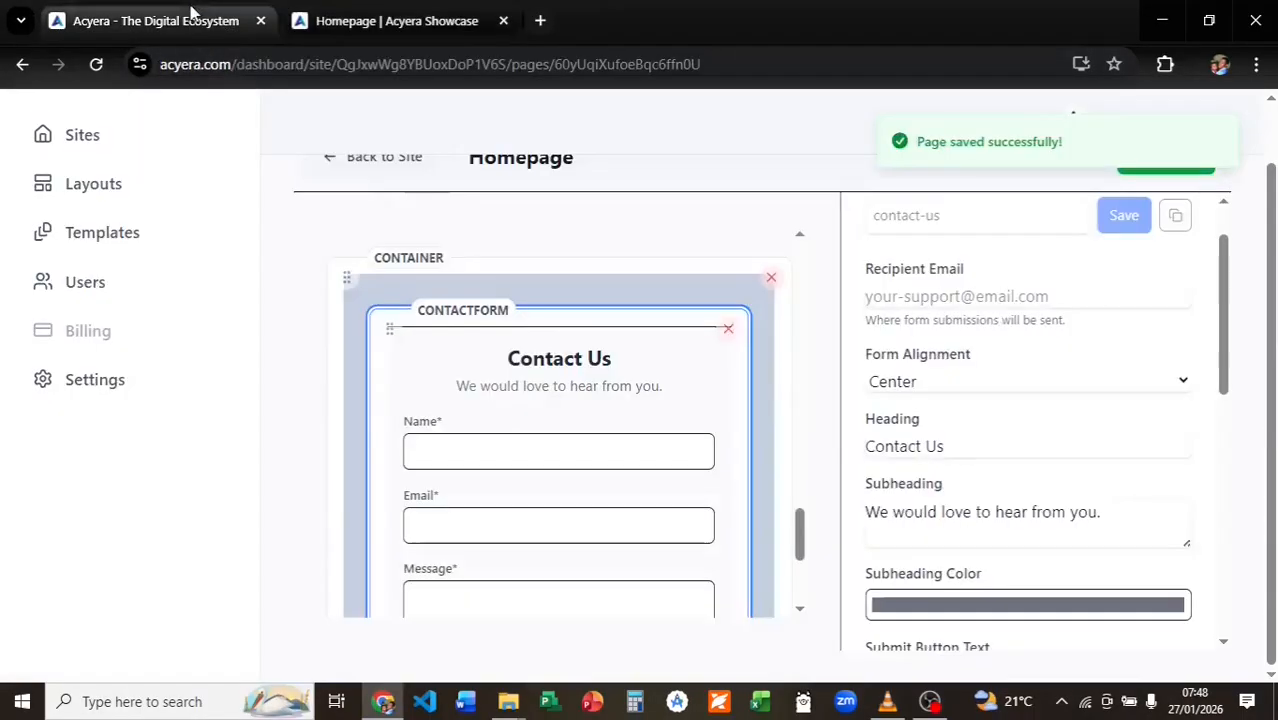
click(876, 316)
click(1125, 160)
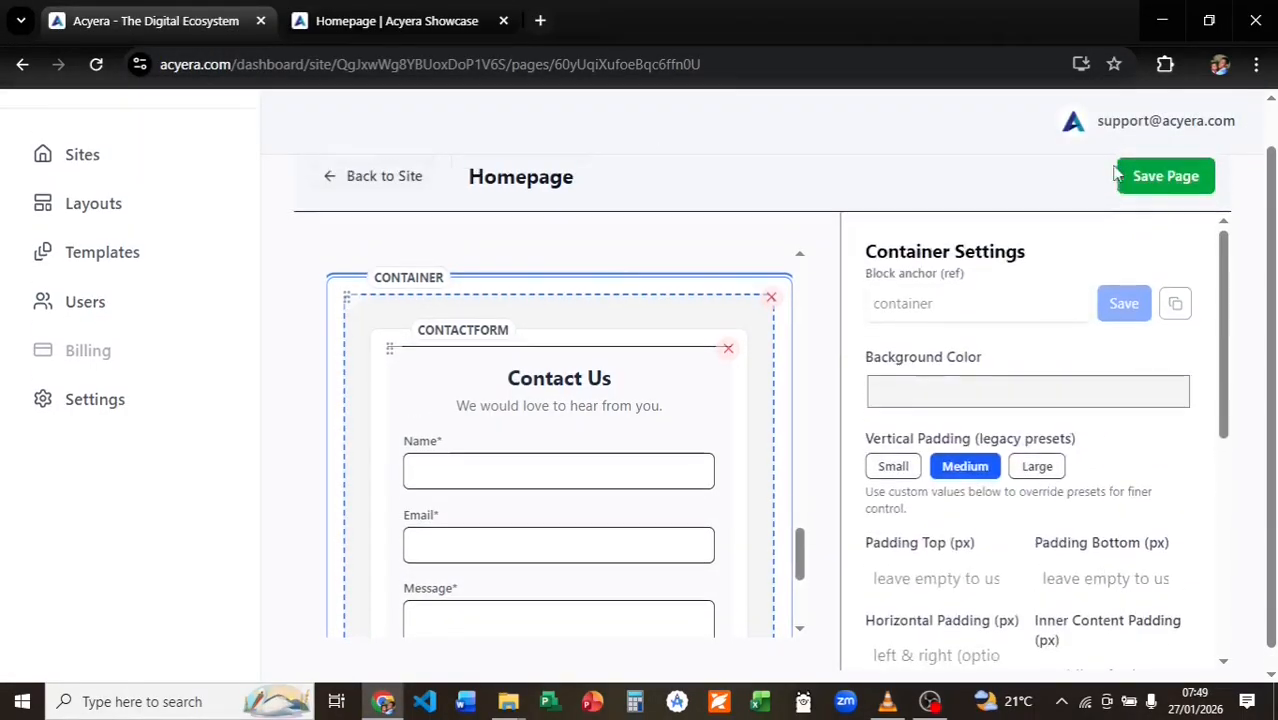
click(421, 27)
click(96, 69)
drag(1269, 456, 1267, 394)
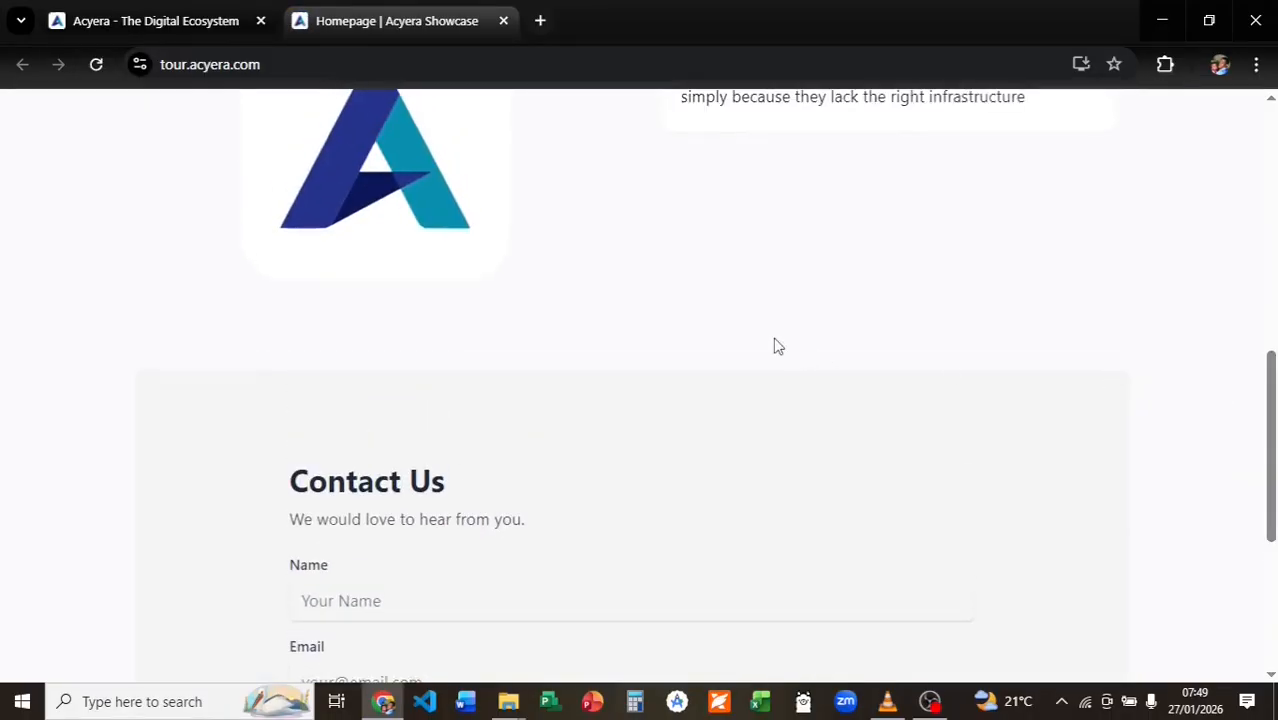
Switch the container background to light grey and delete the selected contact form block.
click(165, 22)
click(887, 437)
click(867, 194)
click(867, 174)
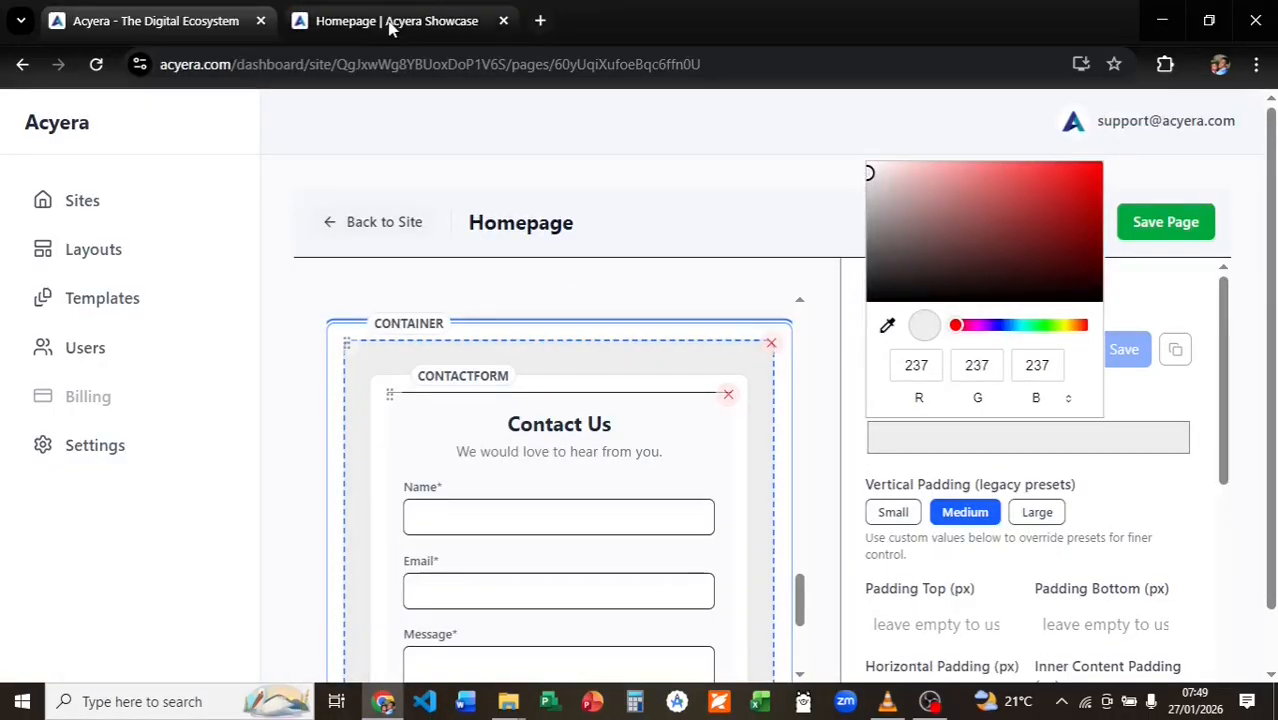
click(601, 441)
key(Delete)
Add a Comments block below the spacer on the homepage and open its settings.
click(551, 653)
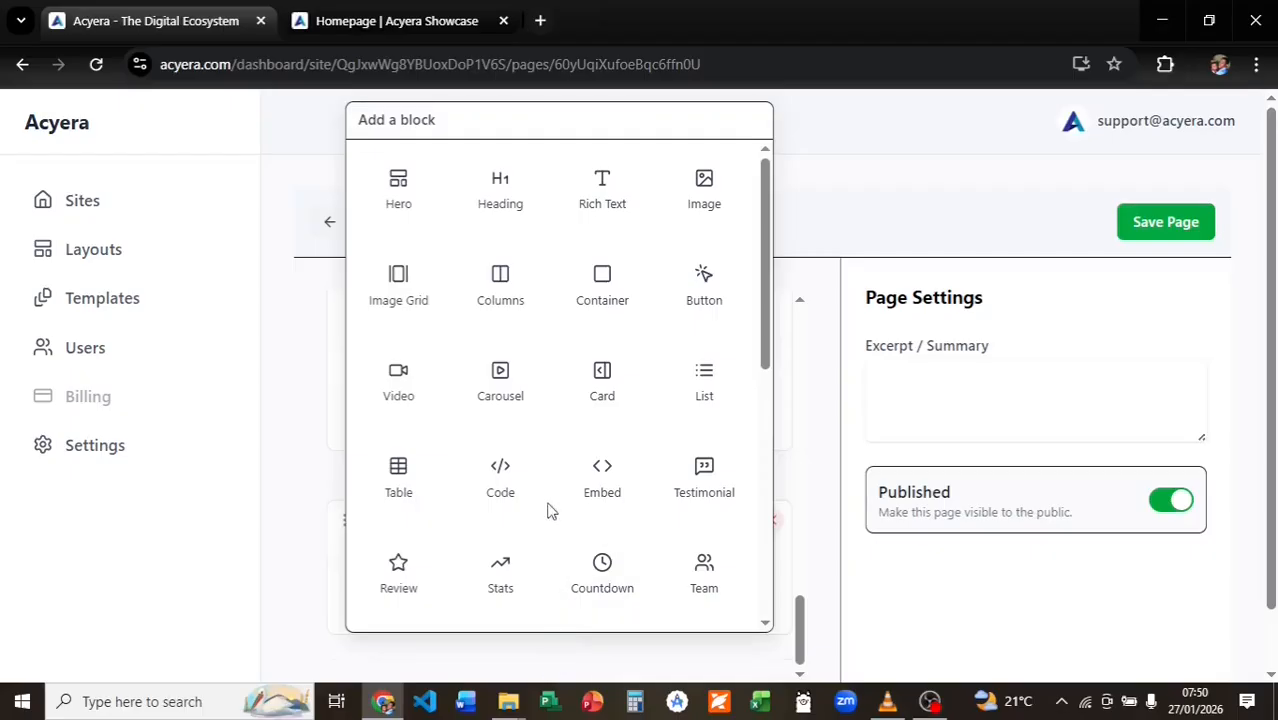
scroll(740, 380, down, 3)
click(600, 515)
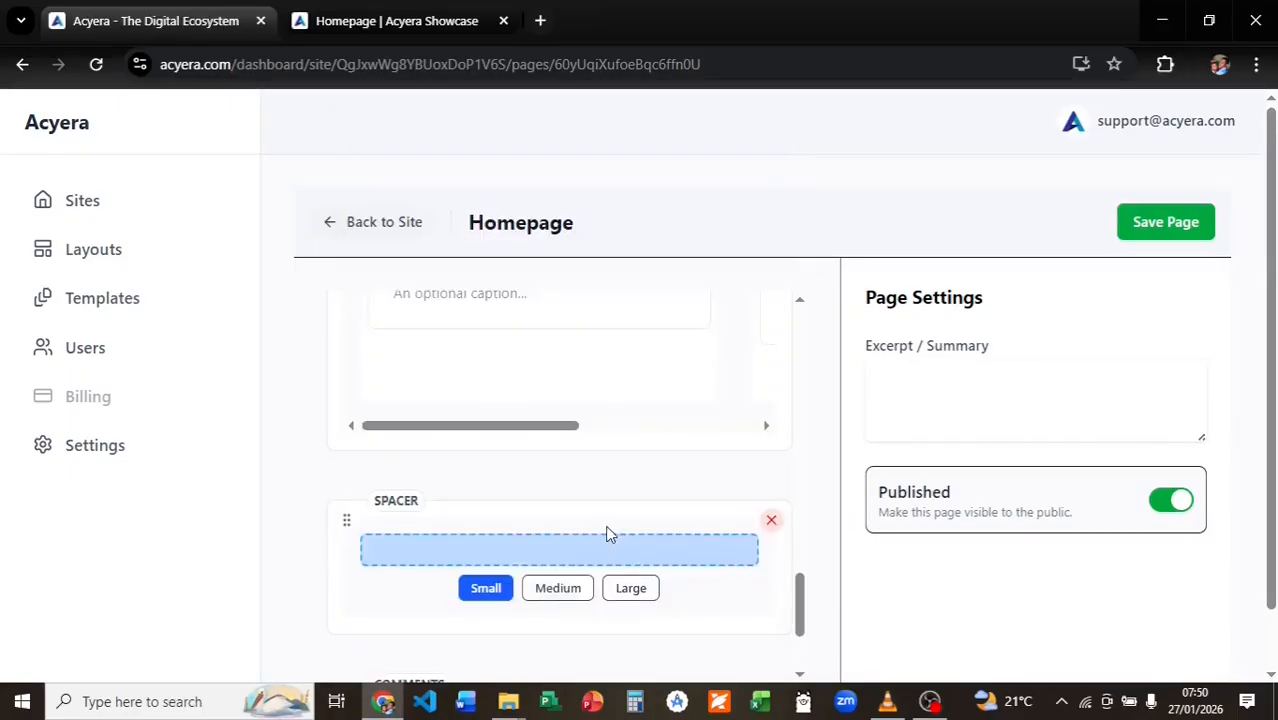
click(566, 544)
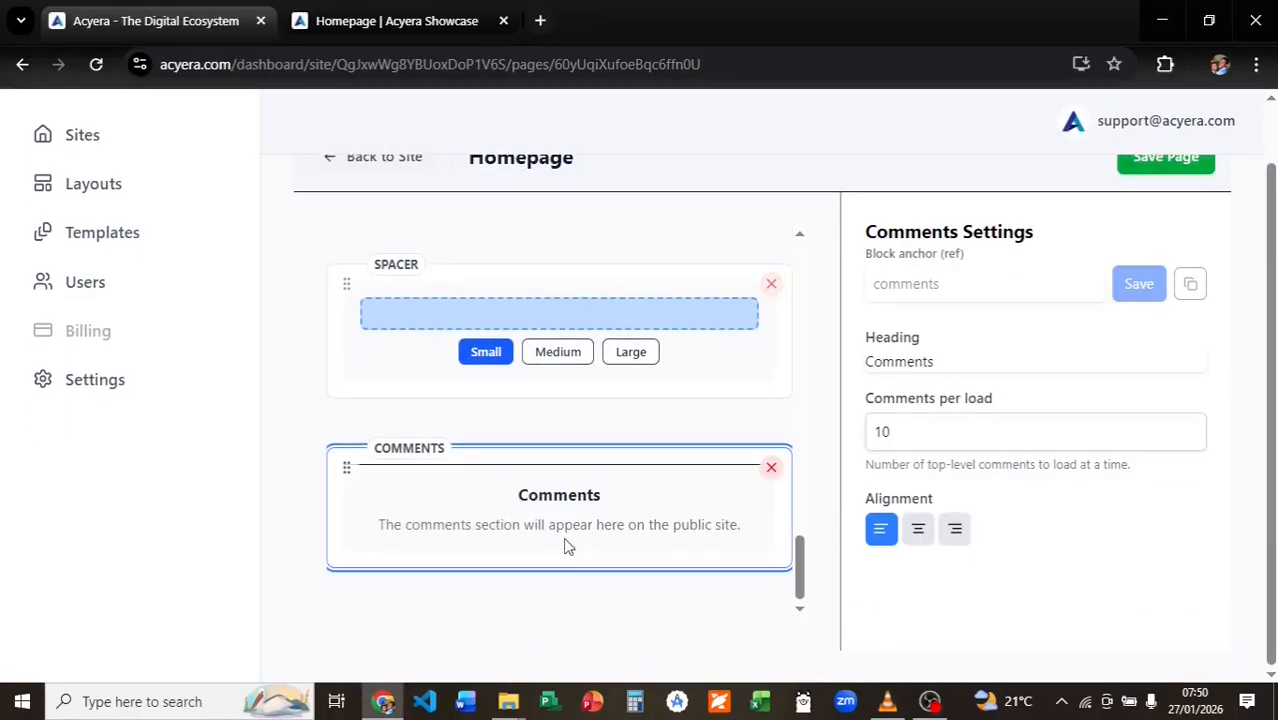
Save the homepage and reload the live Showcase site to see the Comments section.
click(1160, 162)
click(395, 20)
click(96, 64)
drag(1270, 272, 1221, 595)
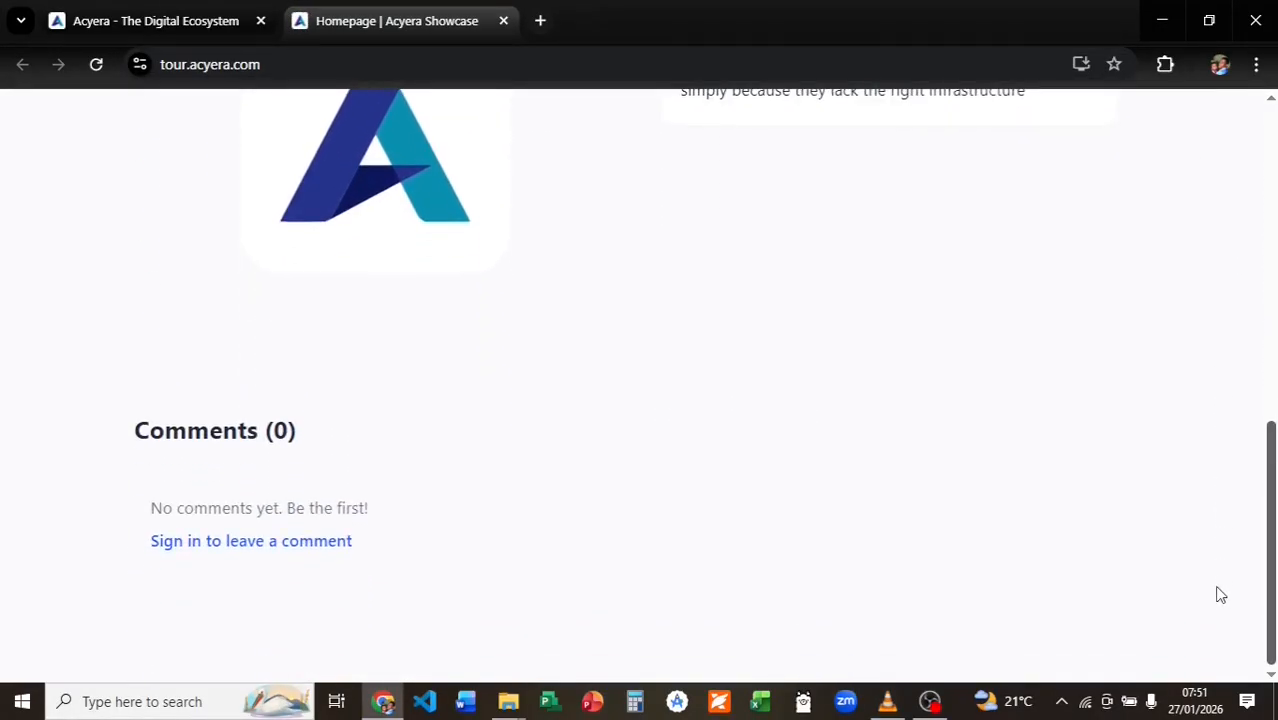
Sign in to the showcase site with the account e-mail and password.
click(271, 541)
key(Tab)
key(ctrl+v)
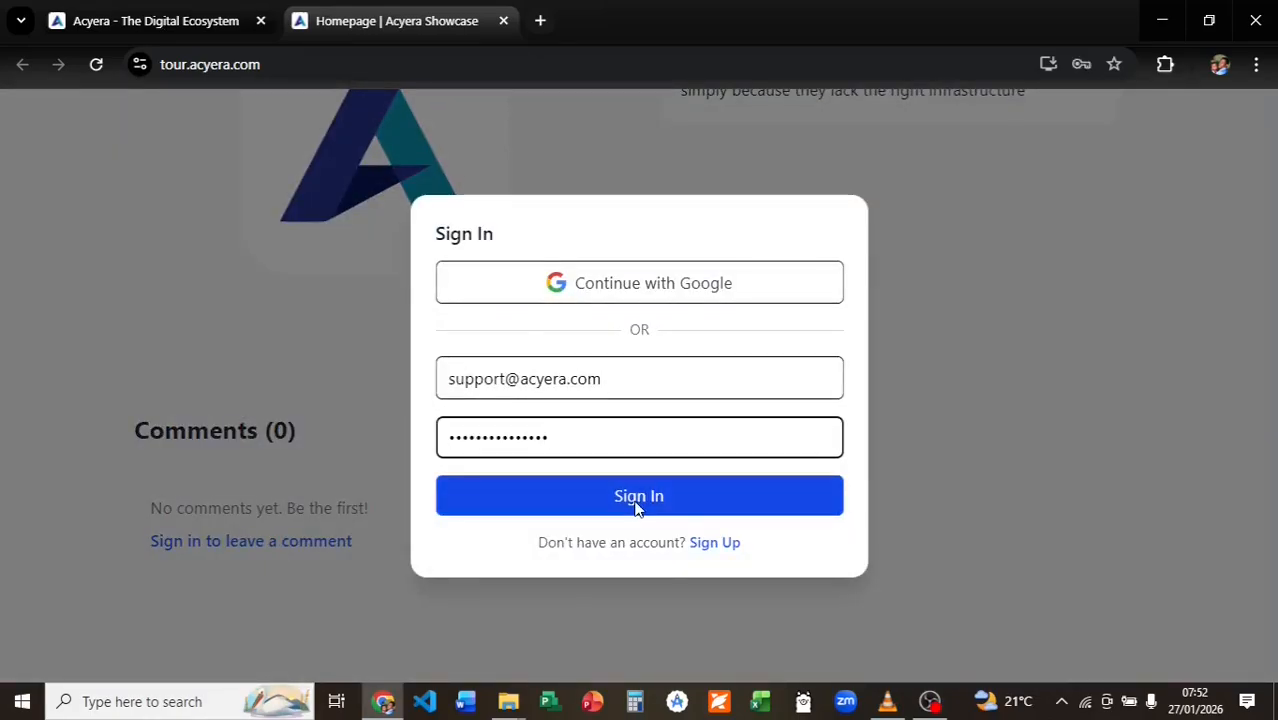
click(636, 508)
Post the comment 'Hi, I like this homepage. It is nice' on the live homepage.
scroll(345, 373, down, 1)
click(345, 373)
text(Hi, I like this homepage. It is)
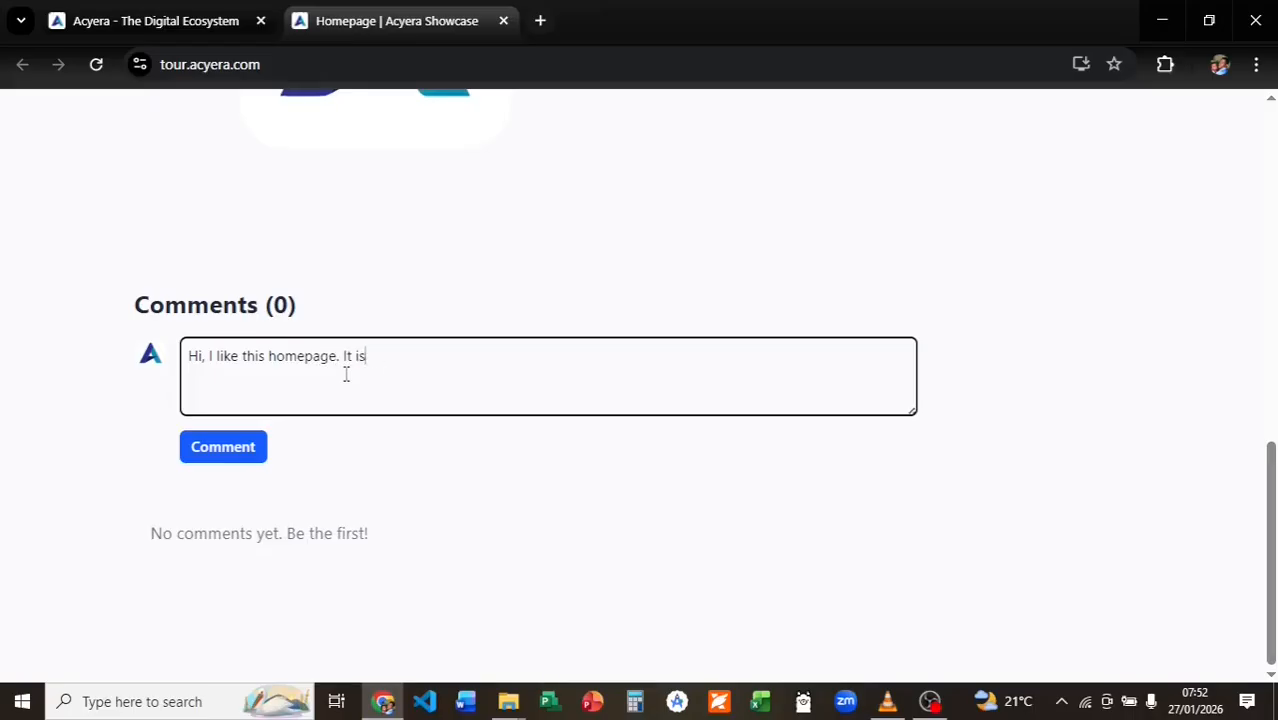
text( nice)
key(Return)
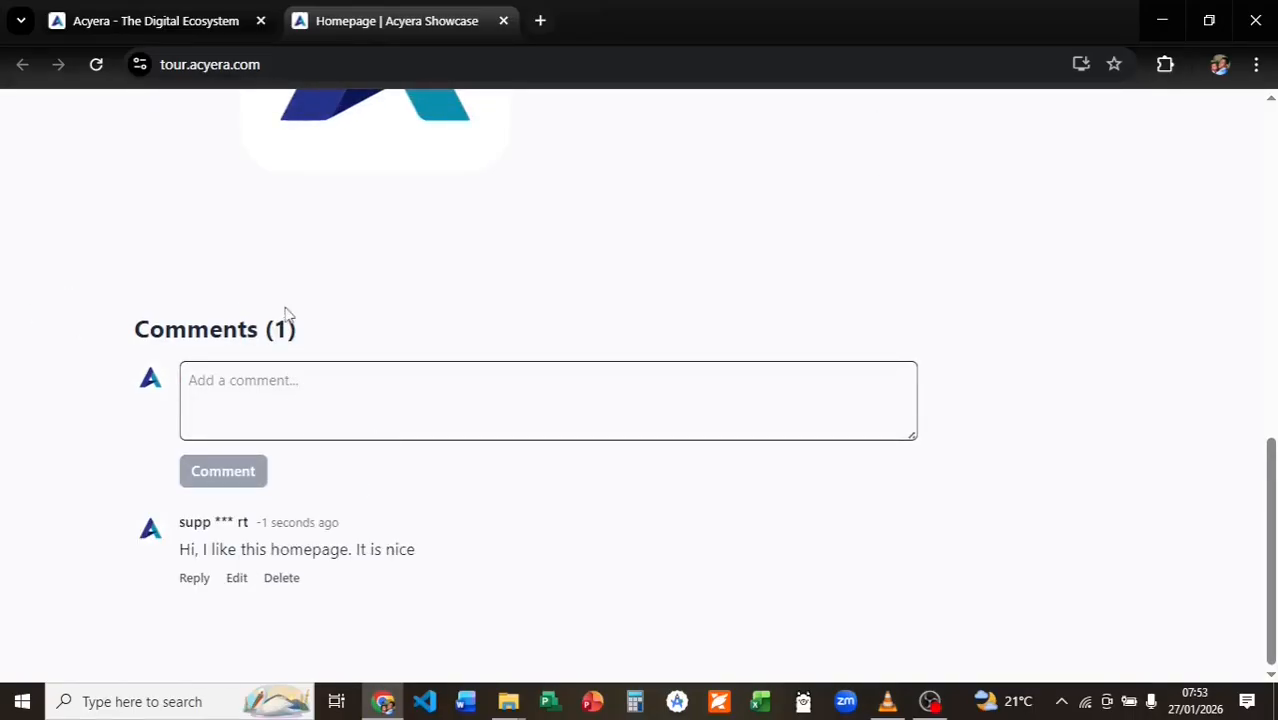
click(168, 24)
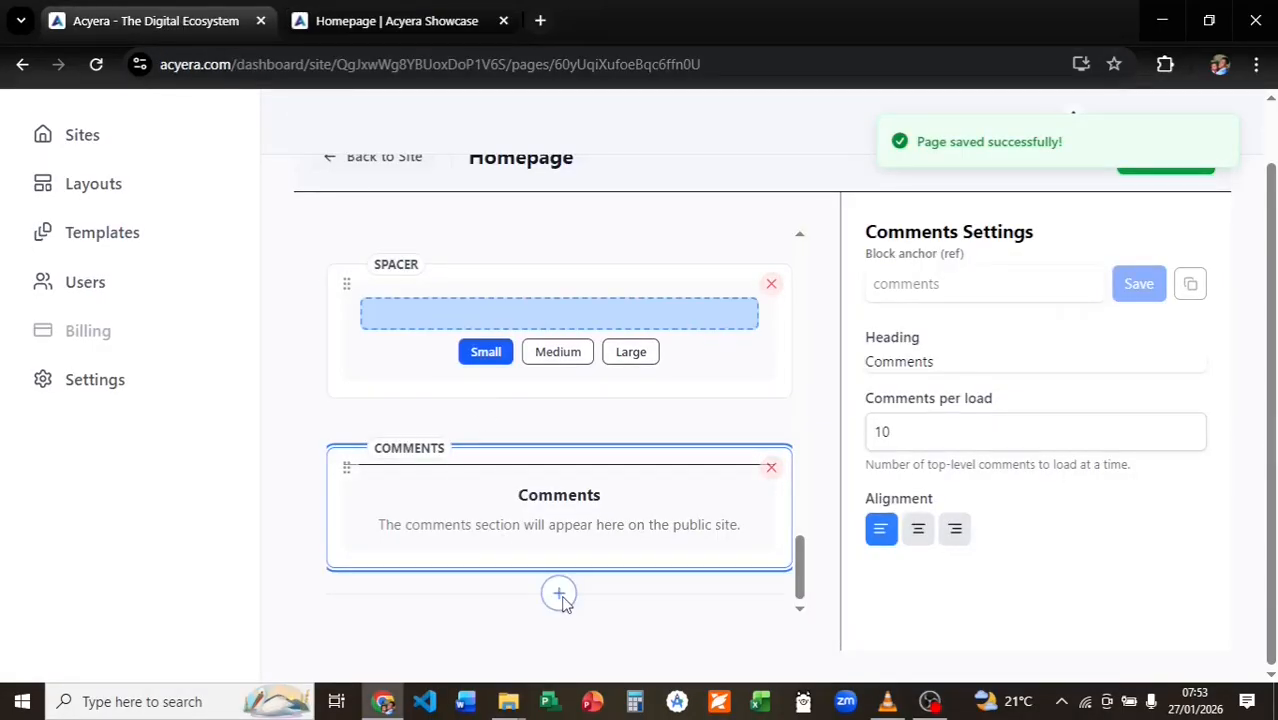
Add a Review block below Comments with Mode set to Aggregated to show live page reviews.
click(559, 594)
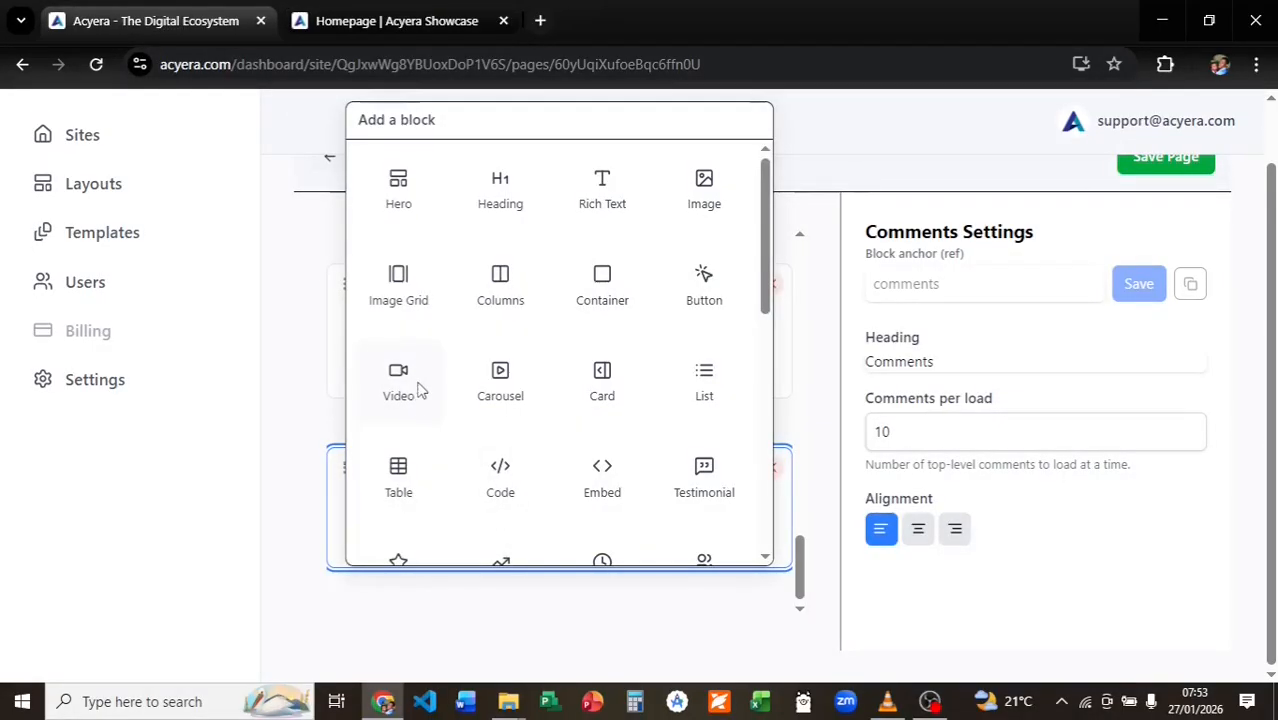
scroll(396, 350, down, 2)
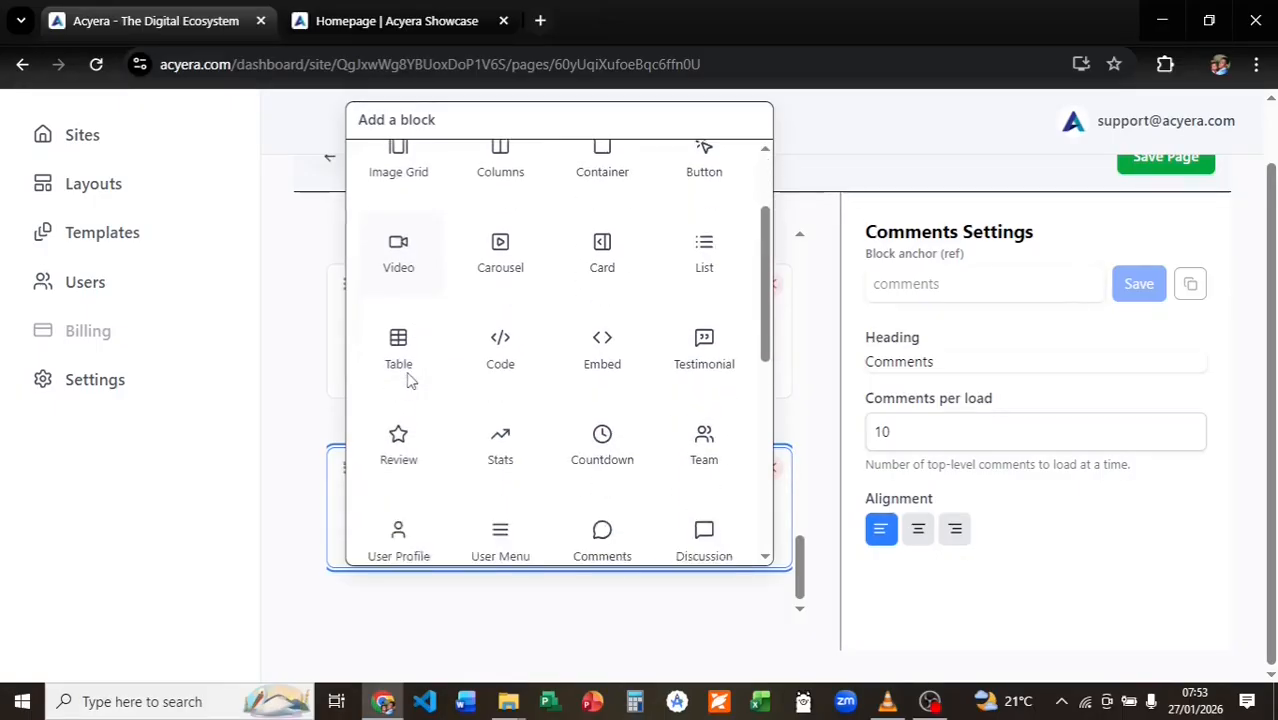
click(401, 433)
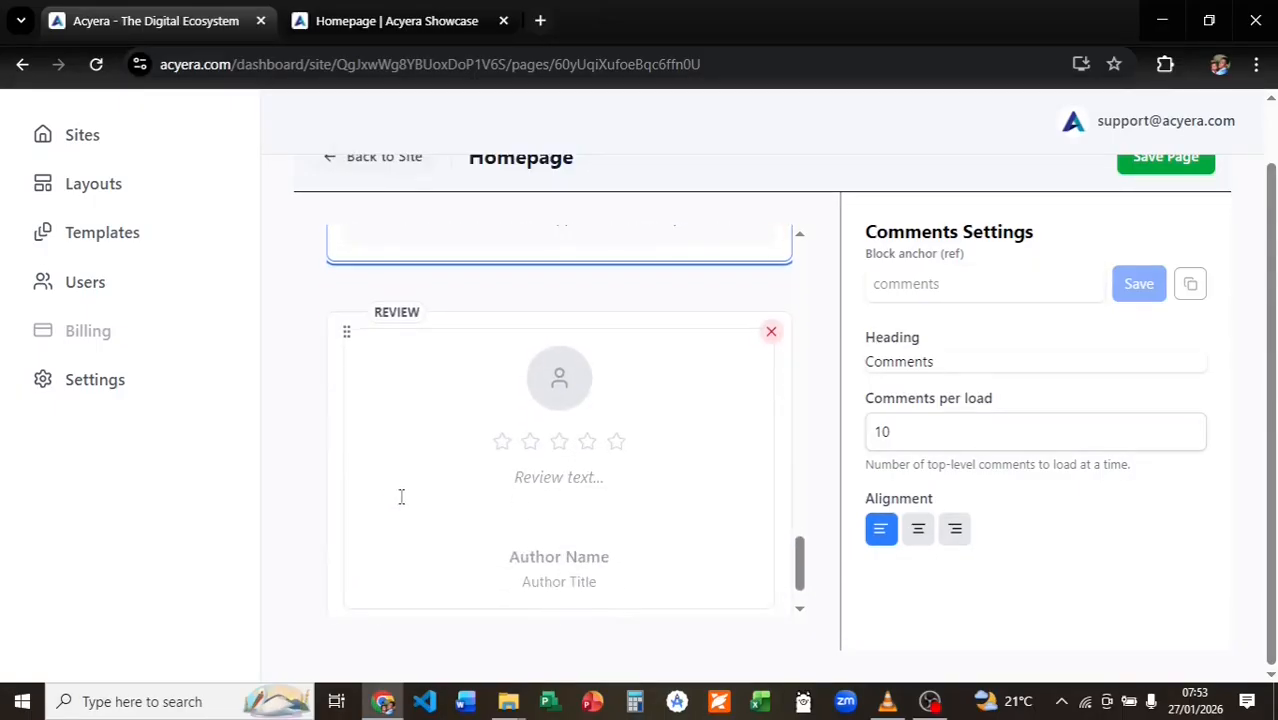
click(517, 465)
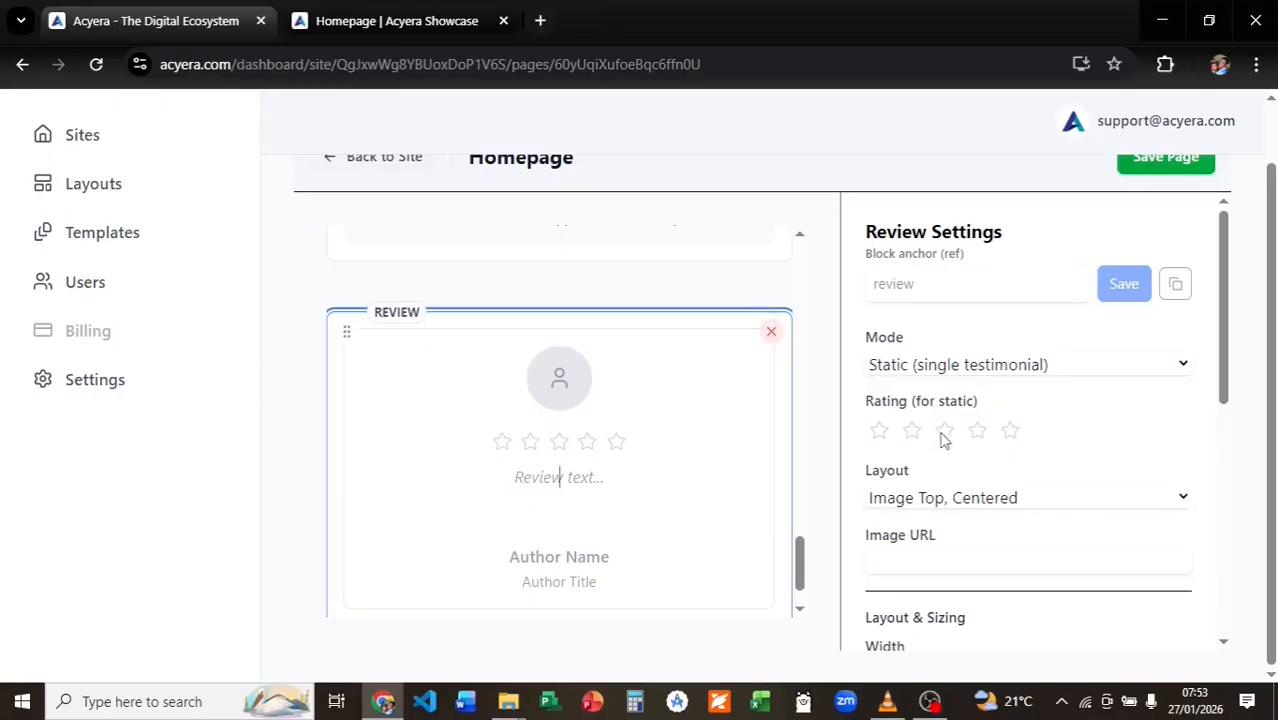
click(1005, 366)
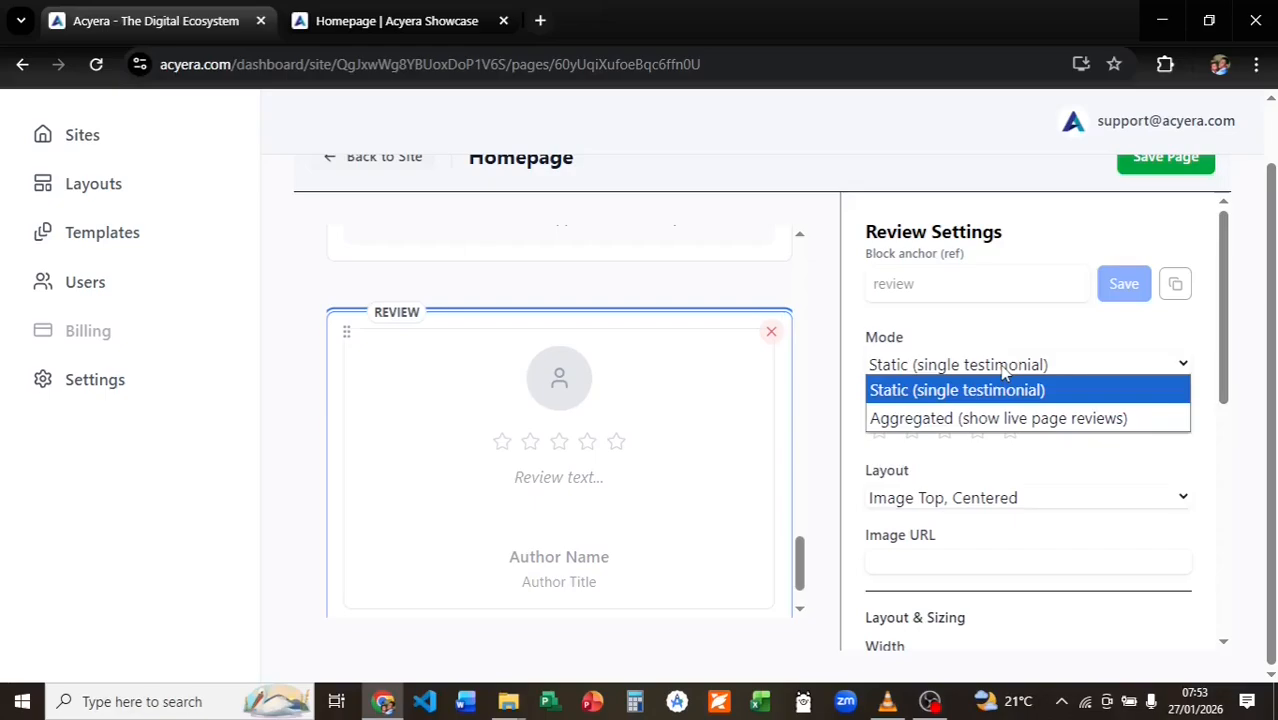
click(996, 418)
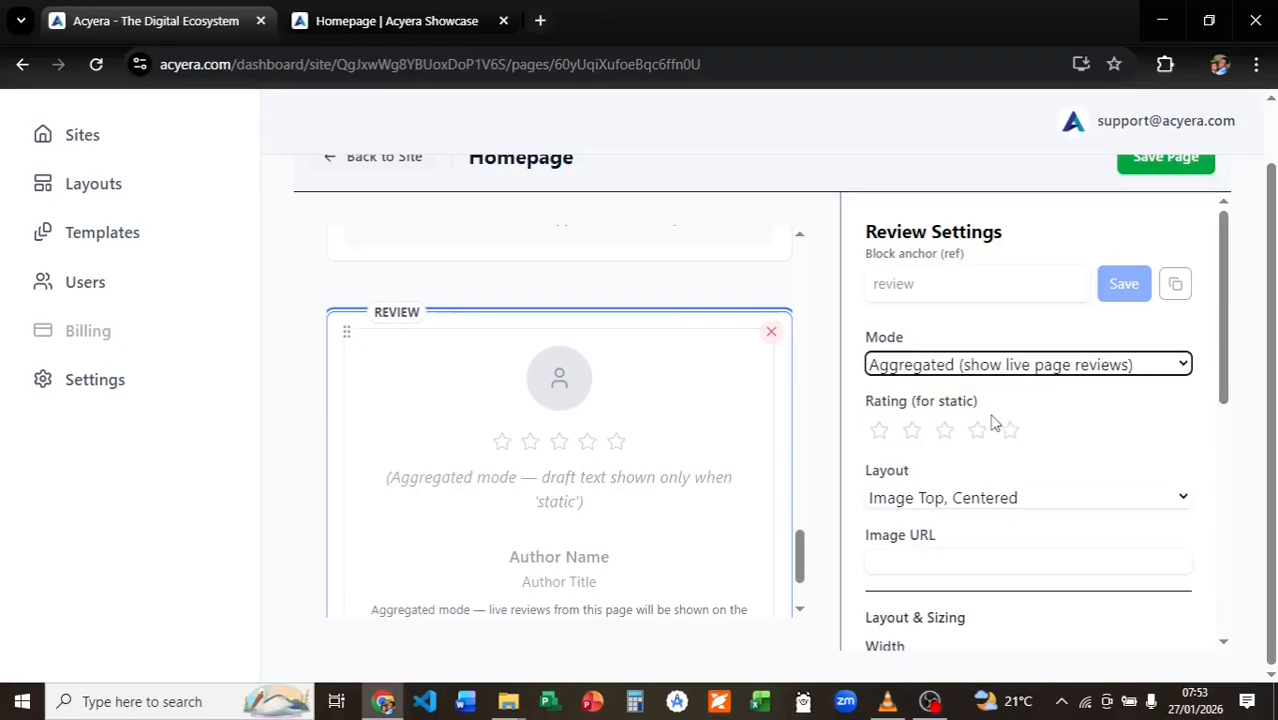
Save the homepage and view the new reviews section on the live Showcase site.
scroll(972, 424, down, 8)
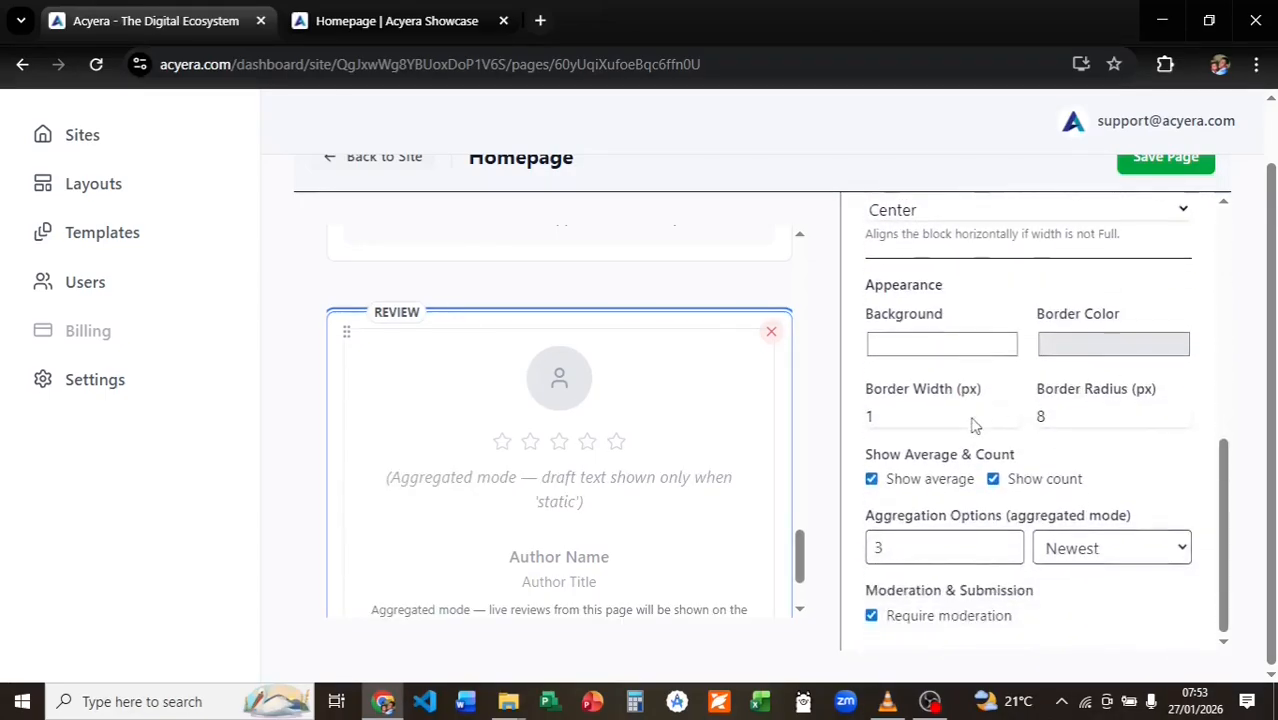
click(1138, 170)
click(397, 20)
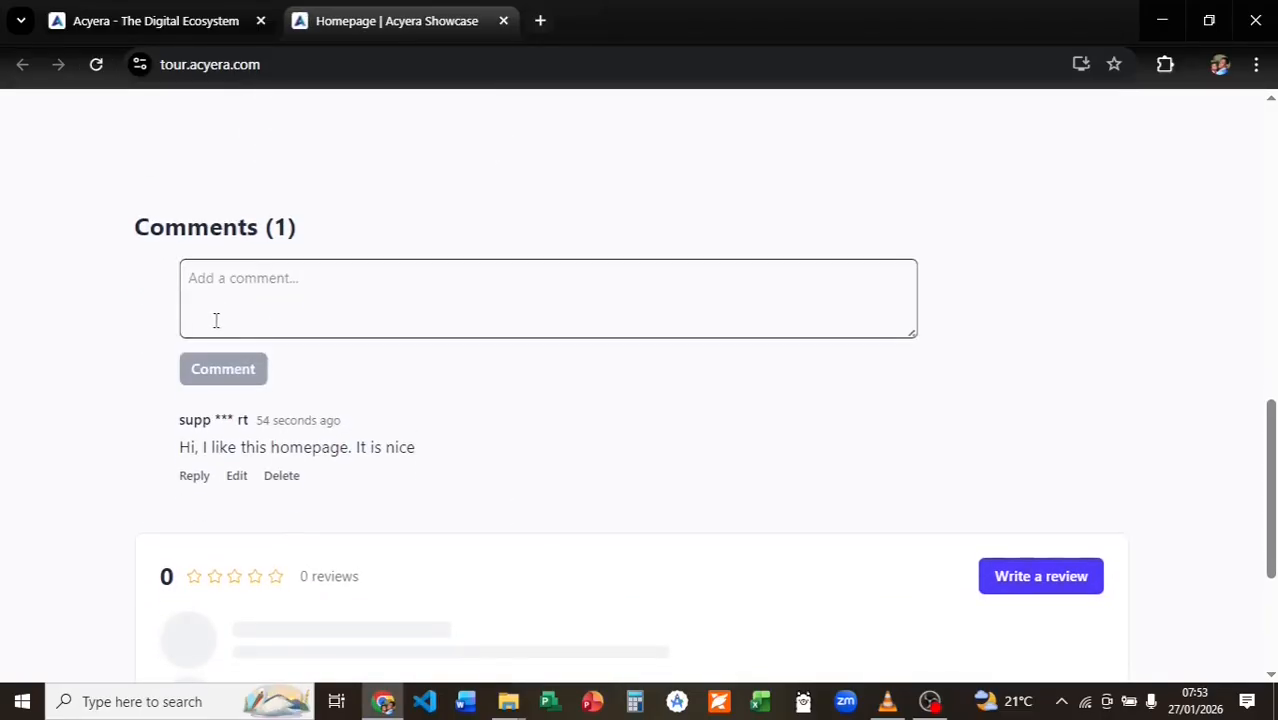
scroll(265, 482, down, 3)
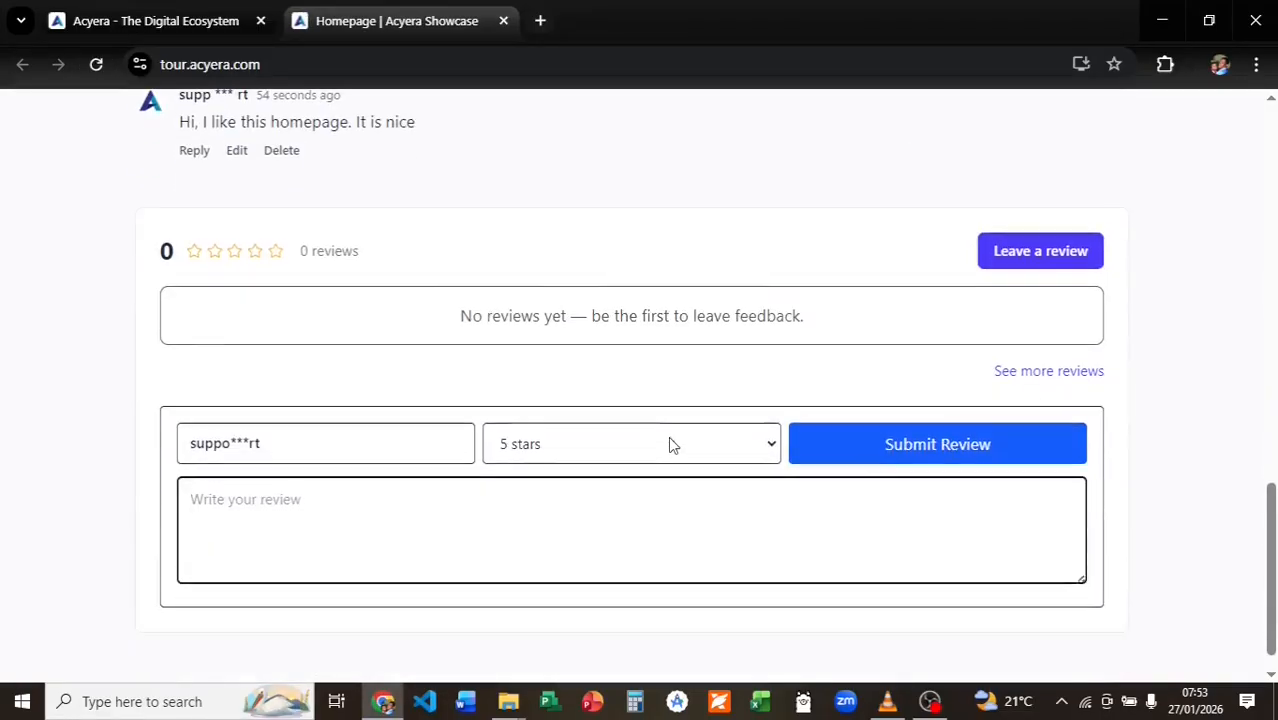
Submit a 5-star 'I love this' review and approve it in the site's Reviews moderation.
text(I love this)
click(913, 450)
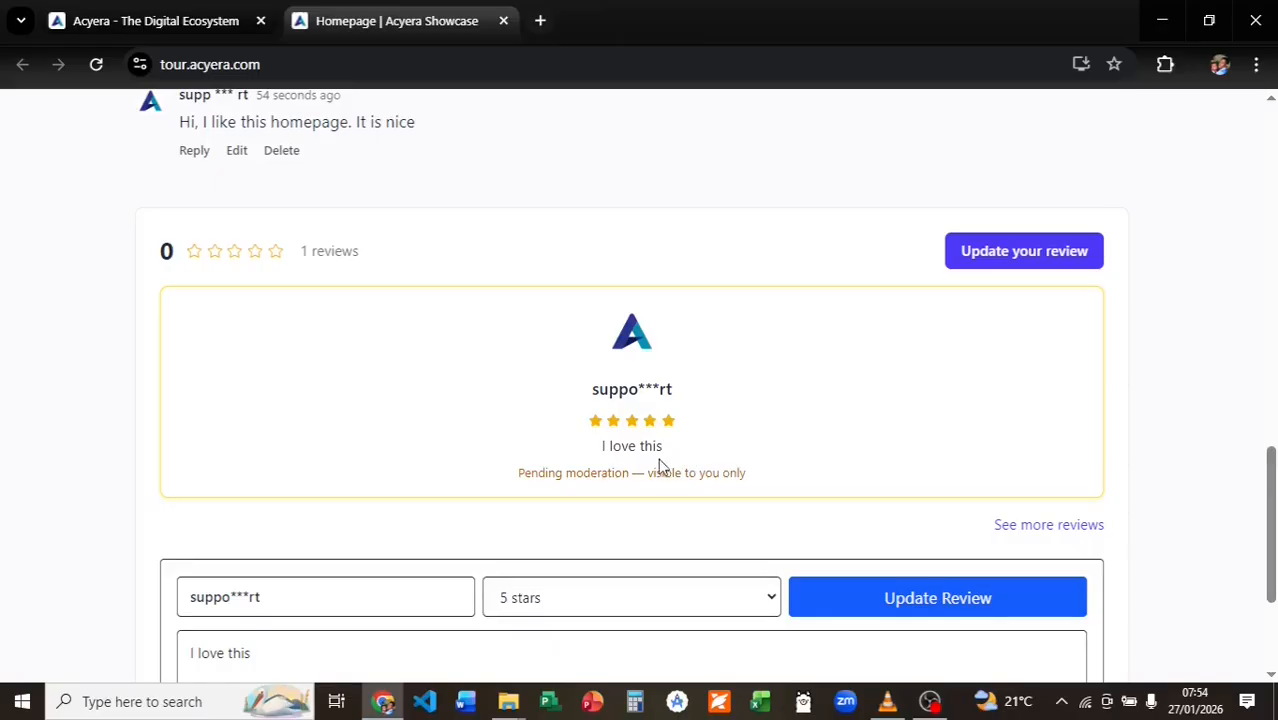
click(240, 16)
scroll(333, 256, up, 3)
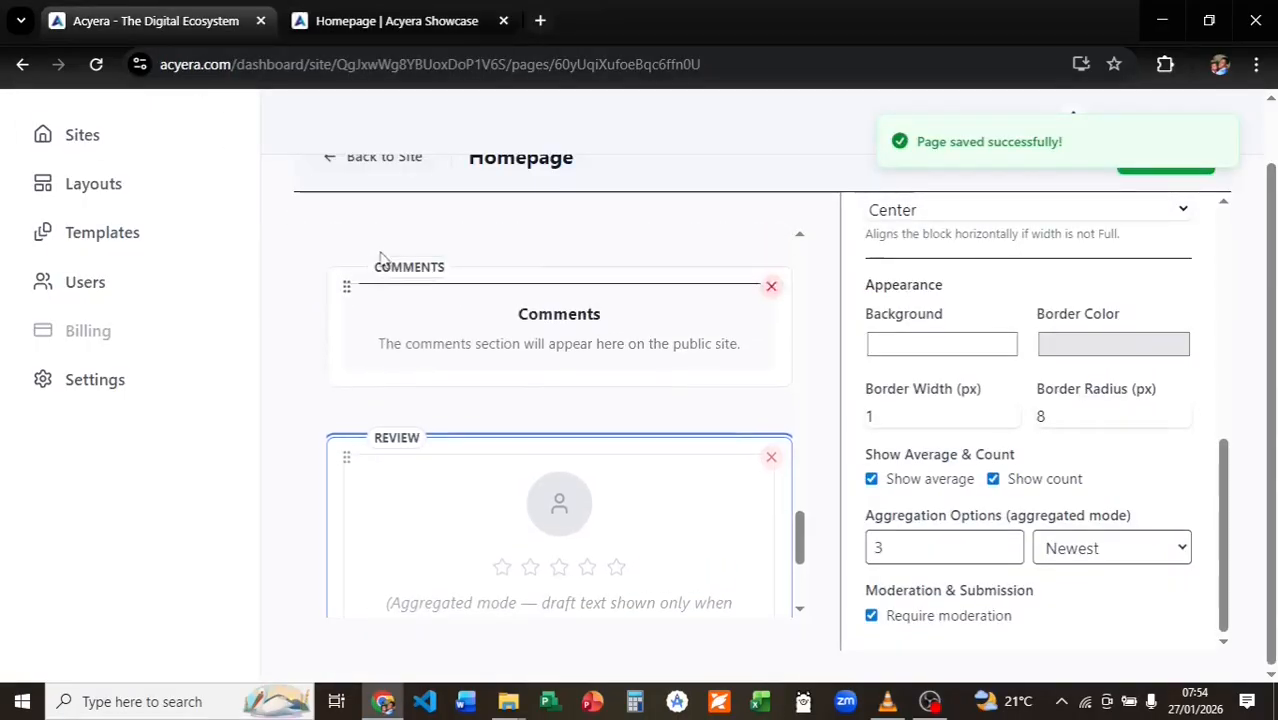
click(340, 158)
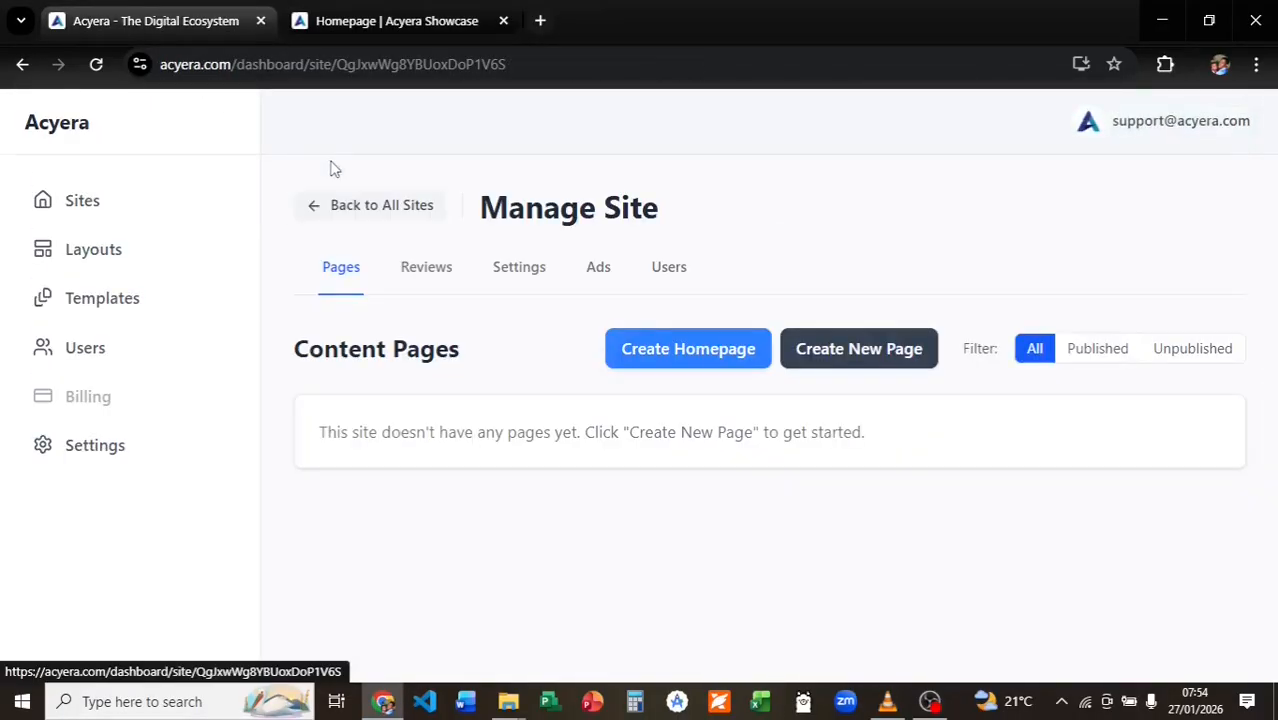
click(412, 276)
scroll(490, 405, down, 1)
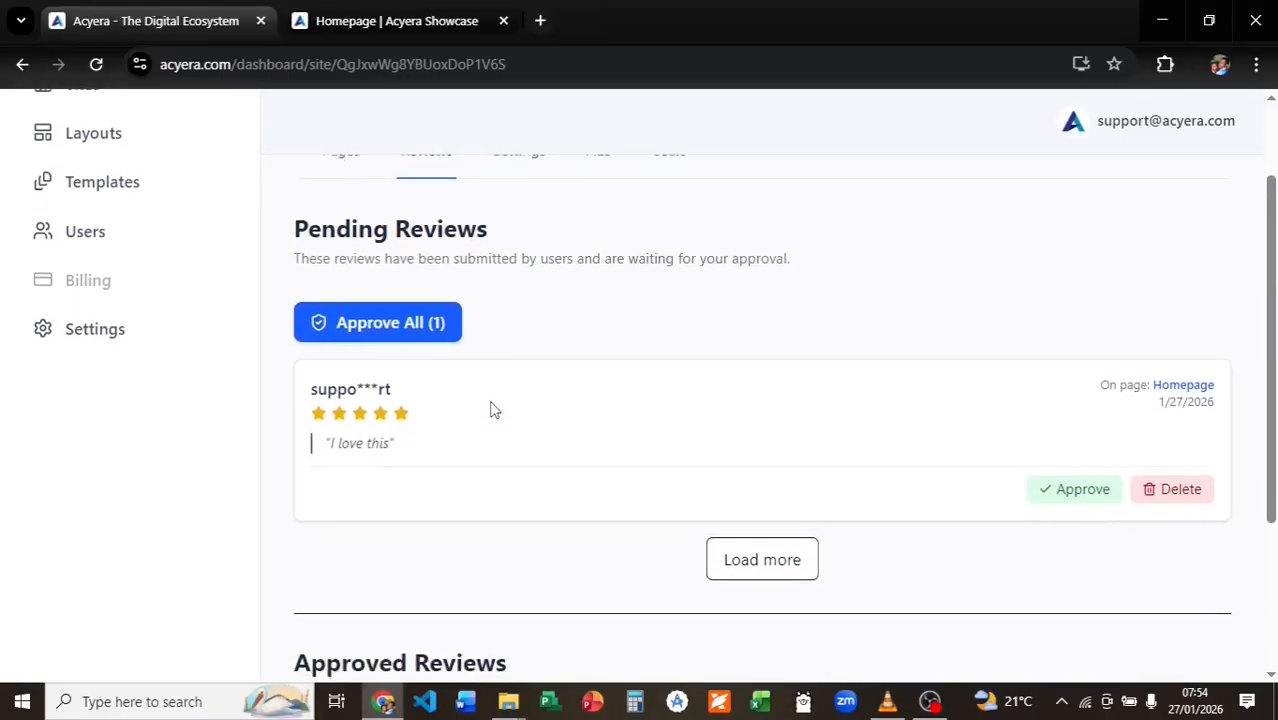
scroll(490, 409, down, 1)
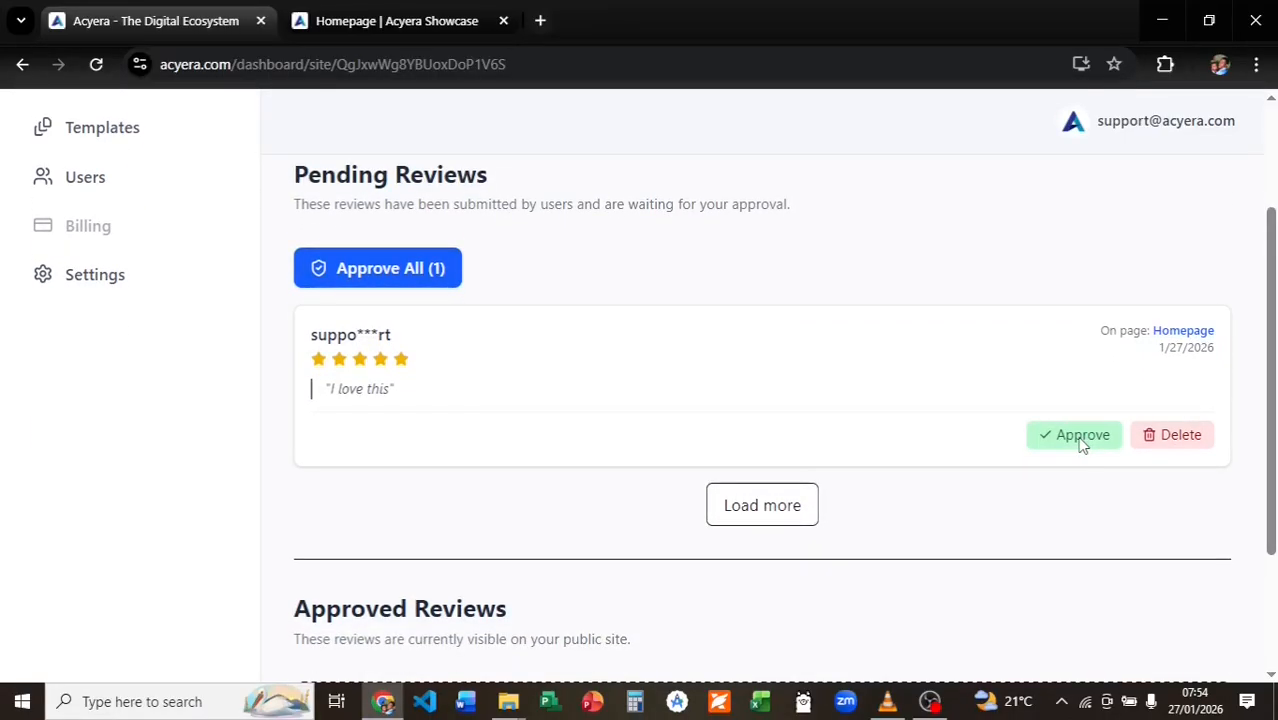
click(1080, 440)
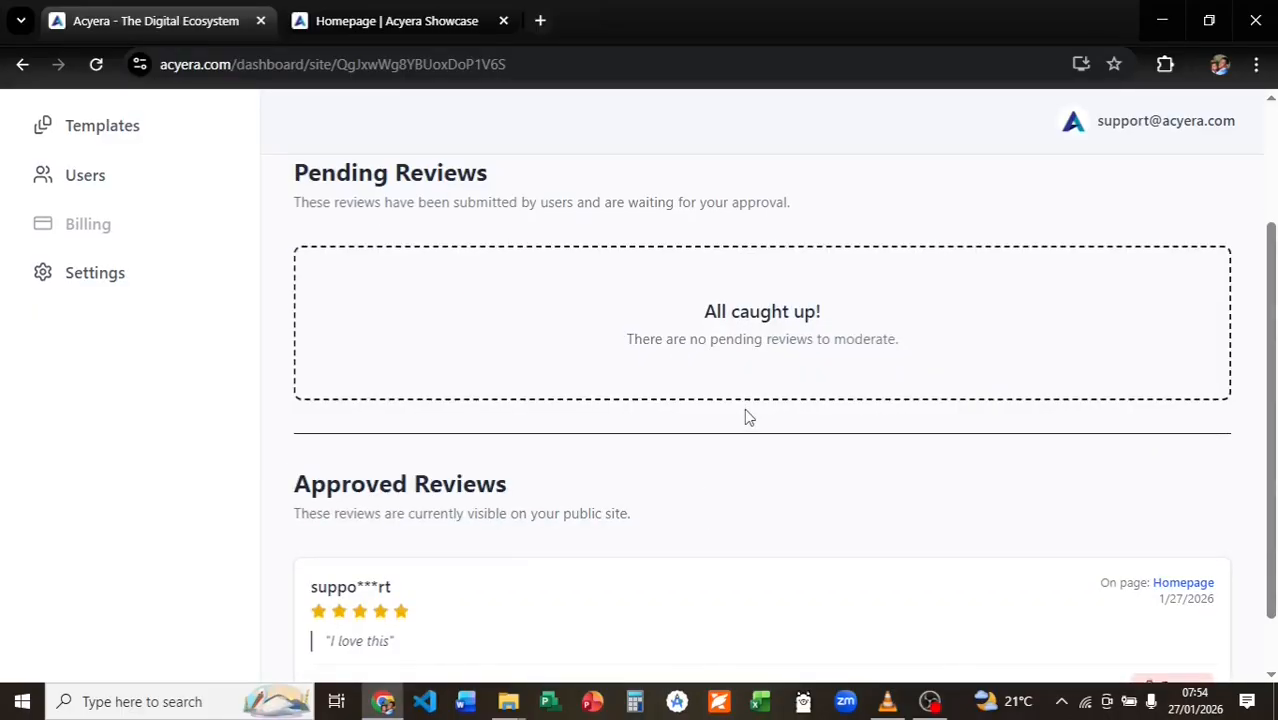
Reload the live homepage to confirm the approved review shows a 5 average.
scroll(744, 417, down, 1)
click(398, 18)
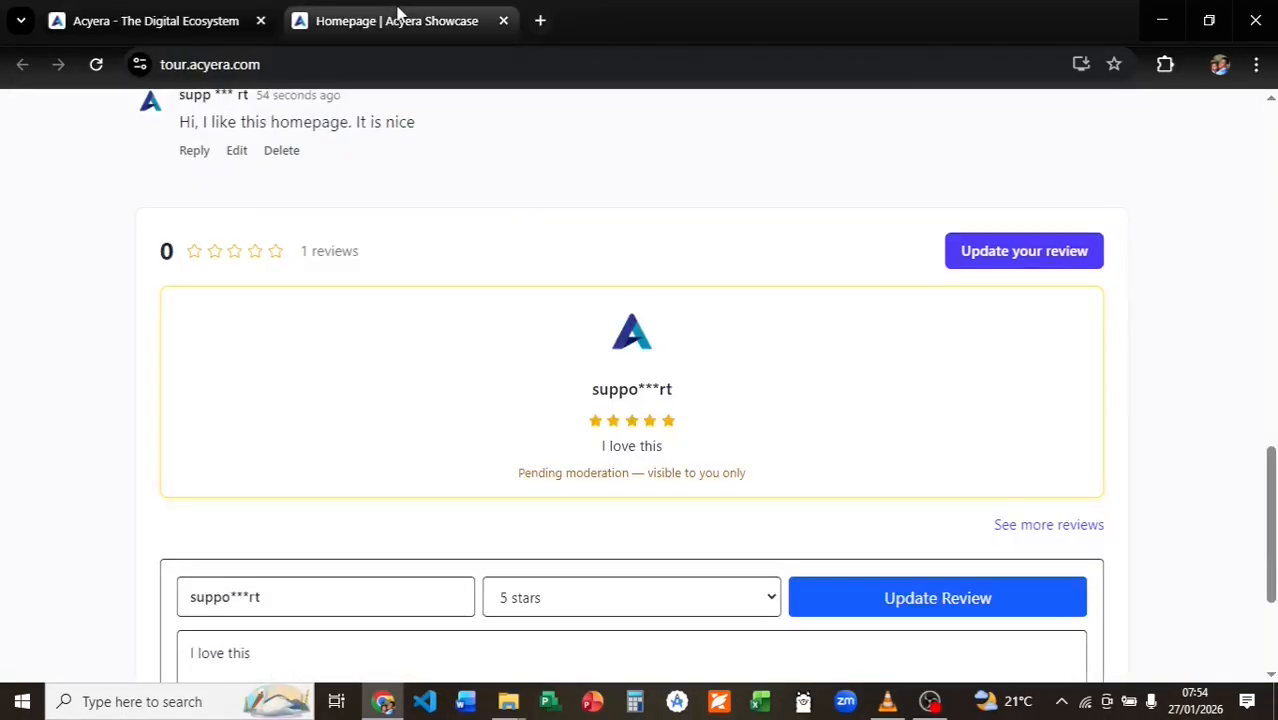
click(95, 66)
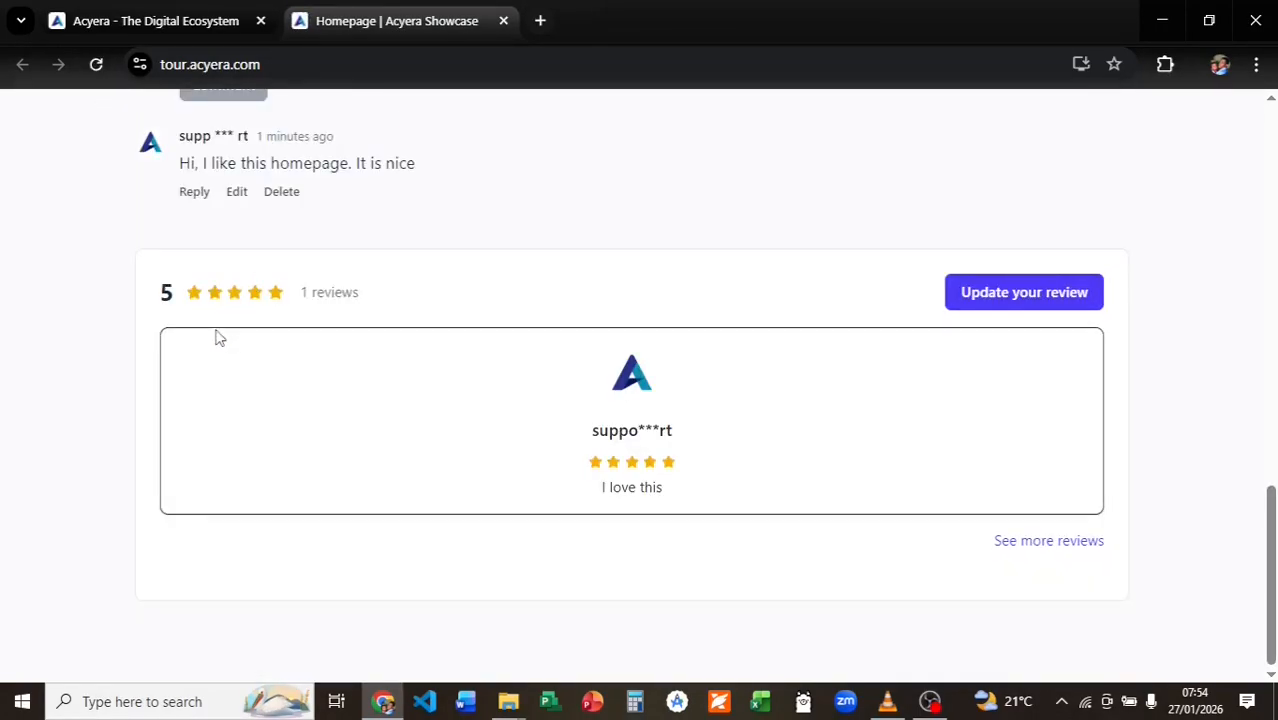
click(190, 21)
click(354, 264)
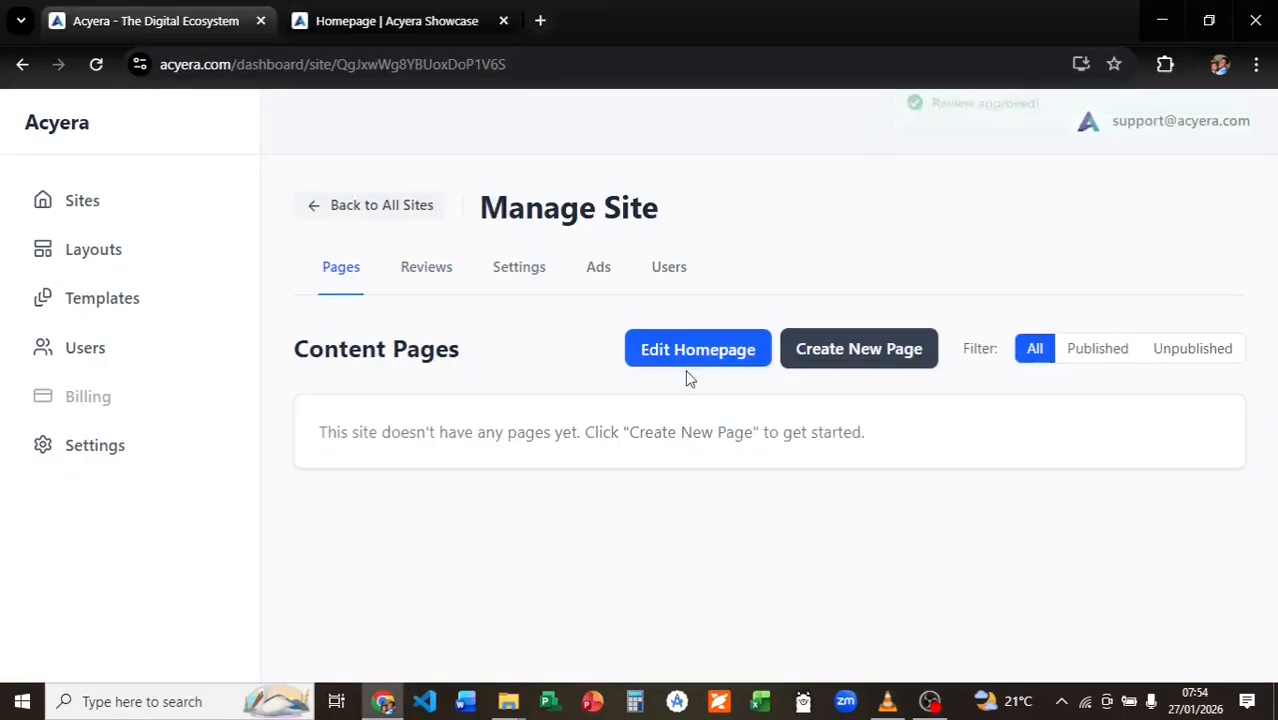
Set the homepage Review block to an Image Left layout at Normal width.
click(682, 352)
drag(799, 345, 799, 672)
click(690, 480)
scroll(849, 484, down, 1)
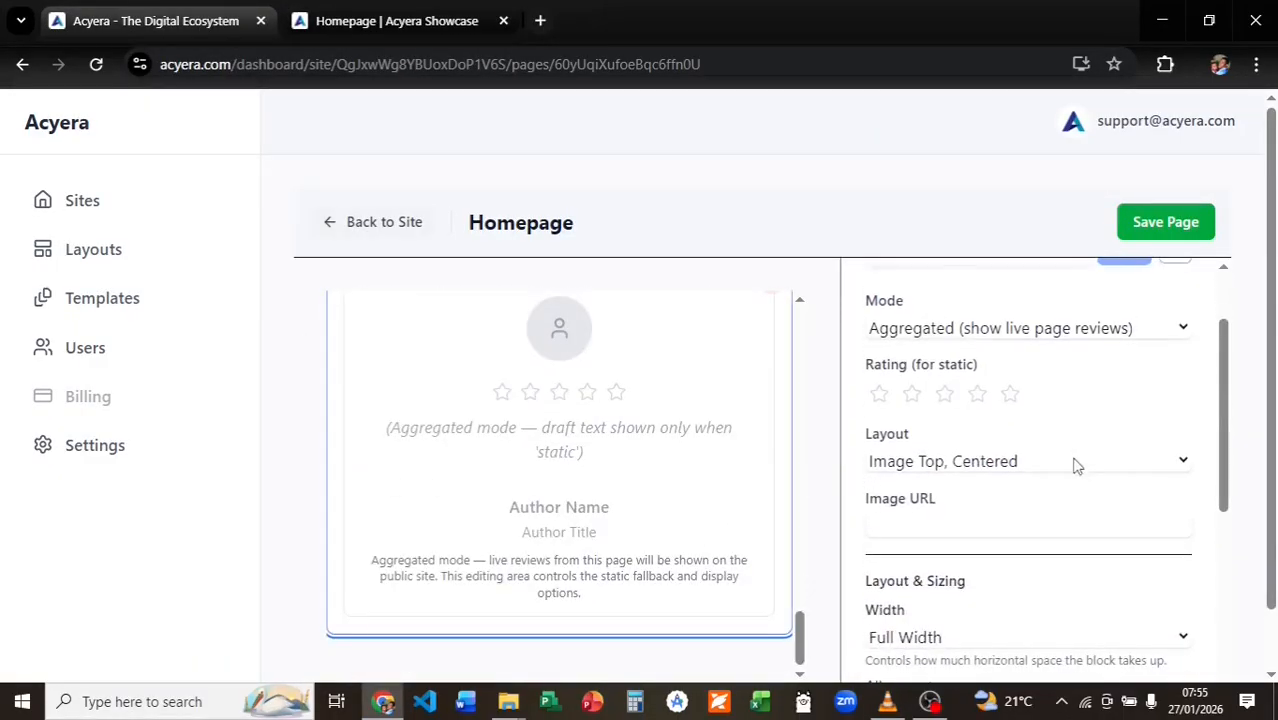
click(1076, 462)
click(922, 515)
scroll(855, 485, down, 3)
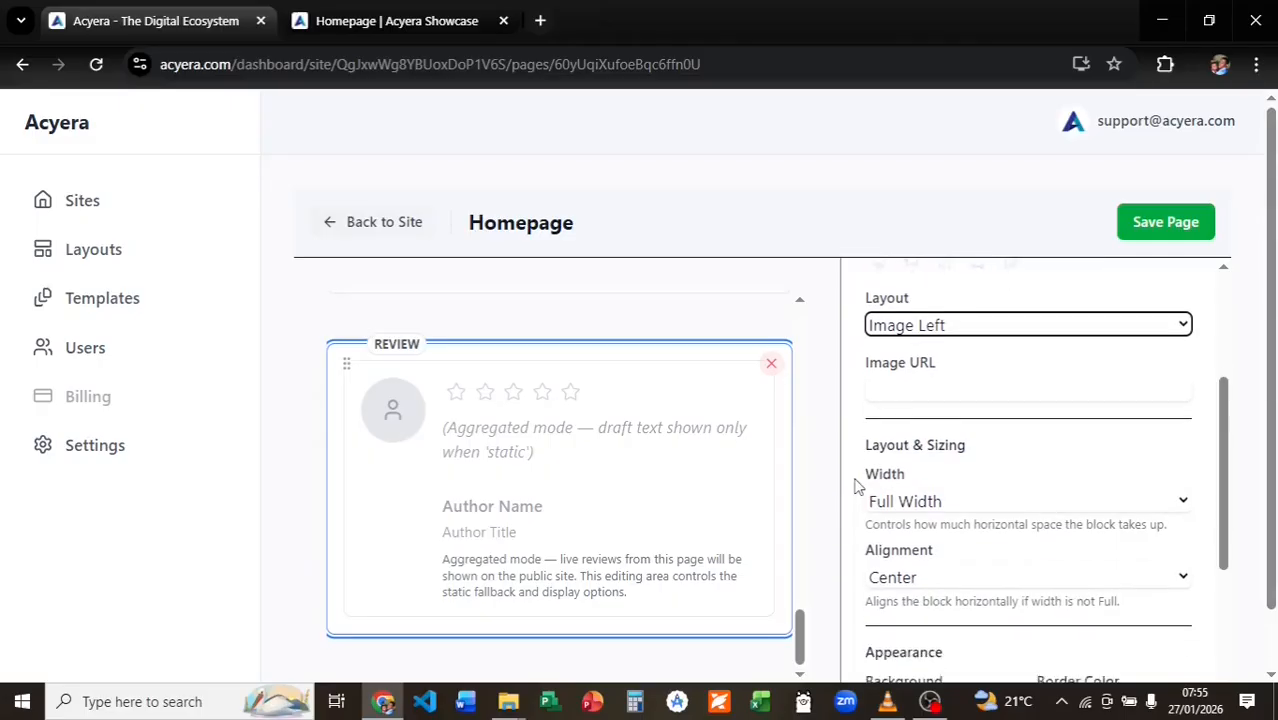
click(980, 433)
click(950, 514)
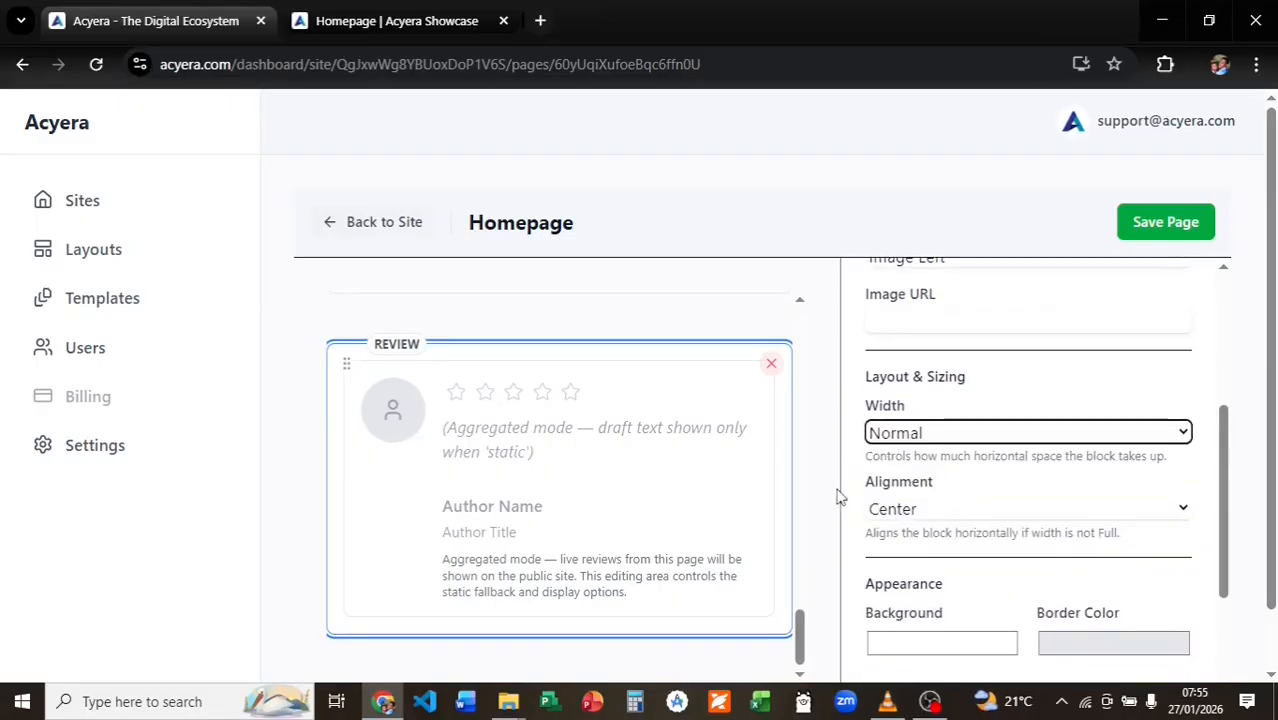
Give the Review block a light grey 222,222,222 background and 0 border width, and save.
scroll(845, 491, down, 1)
scroll(912, 467, down, 1)
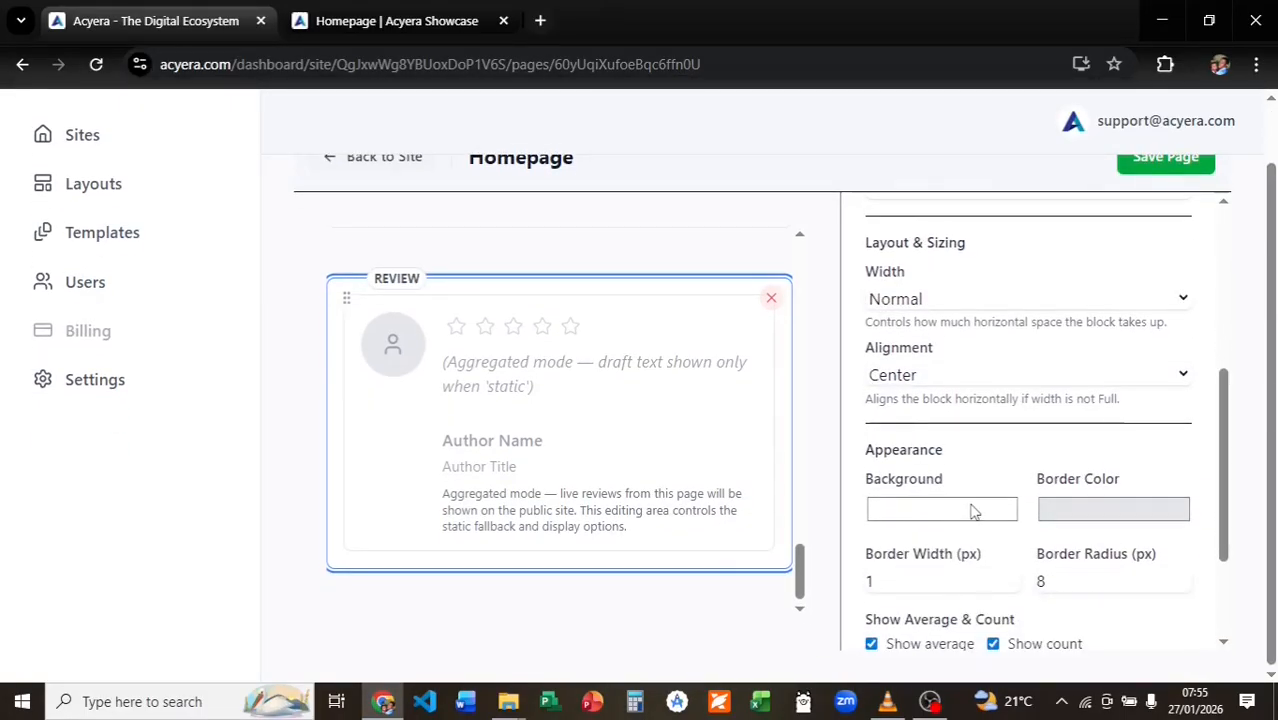
click(944, 508)
click(869, 257)
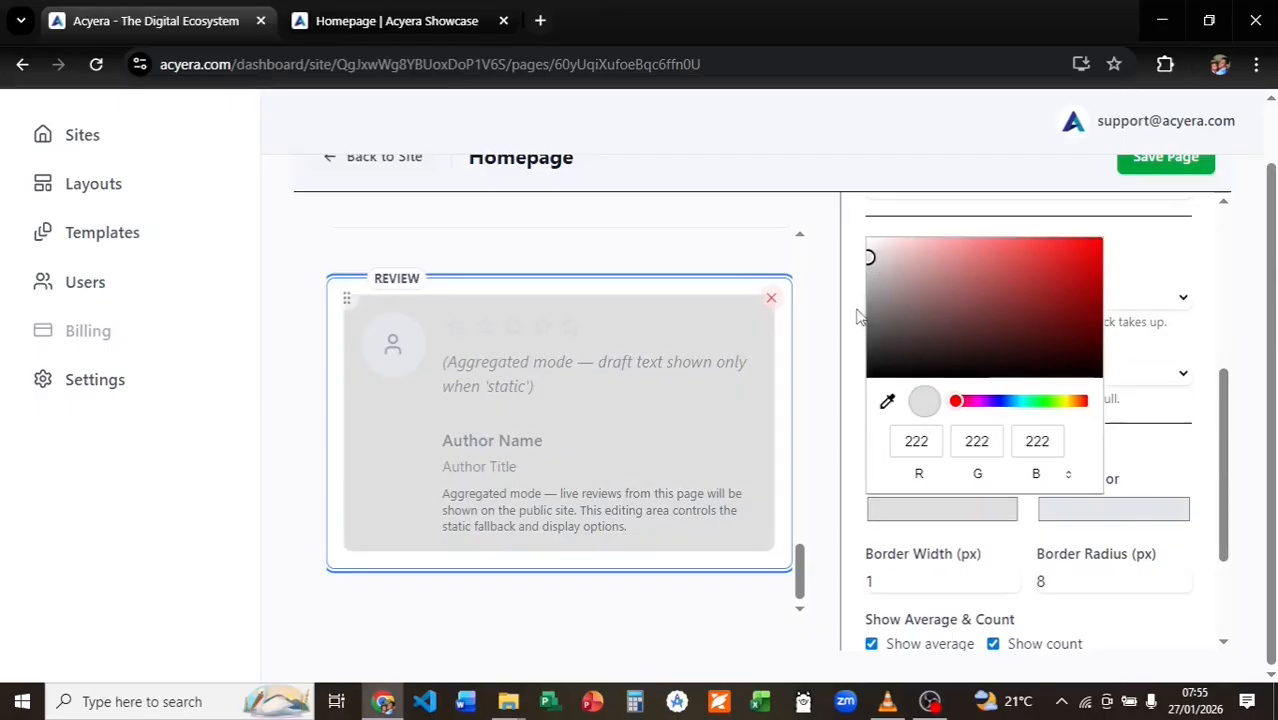
click(851, 381)
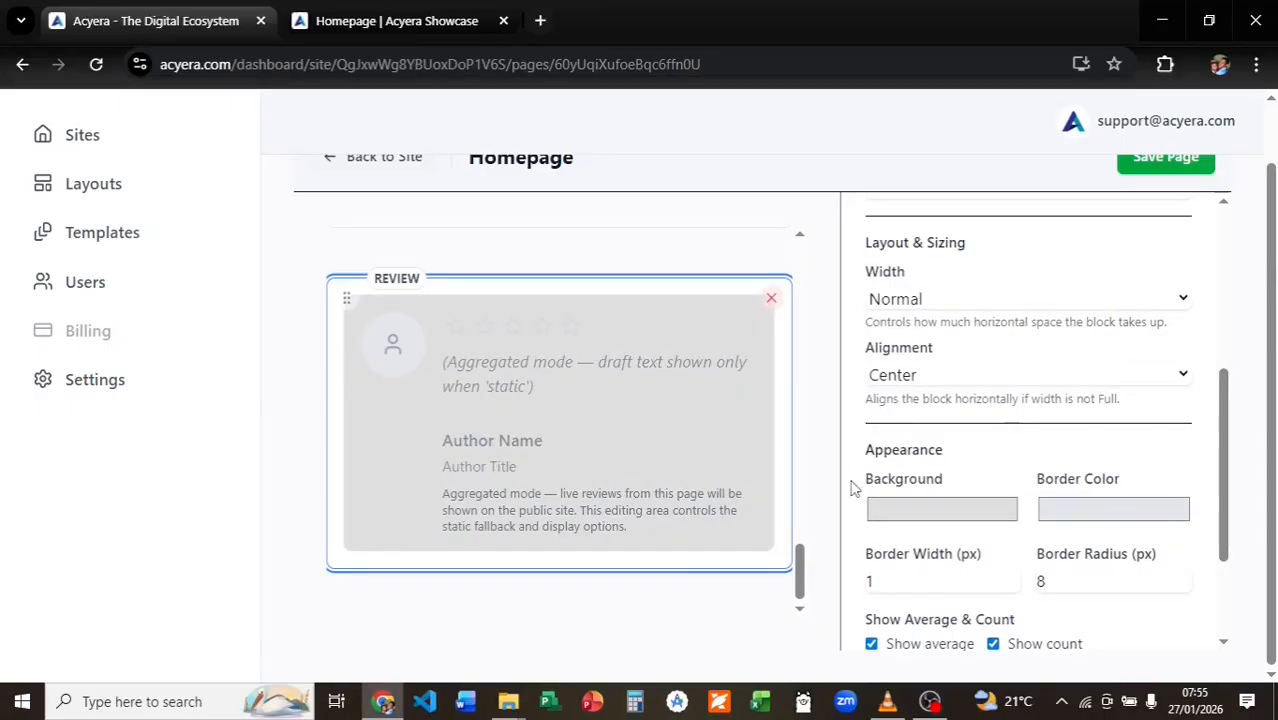
click(1014, 588)
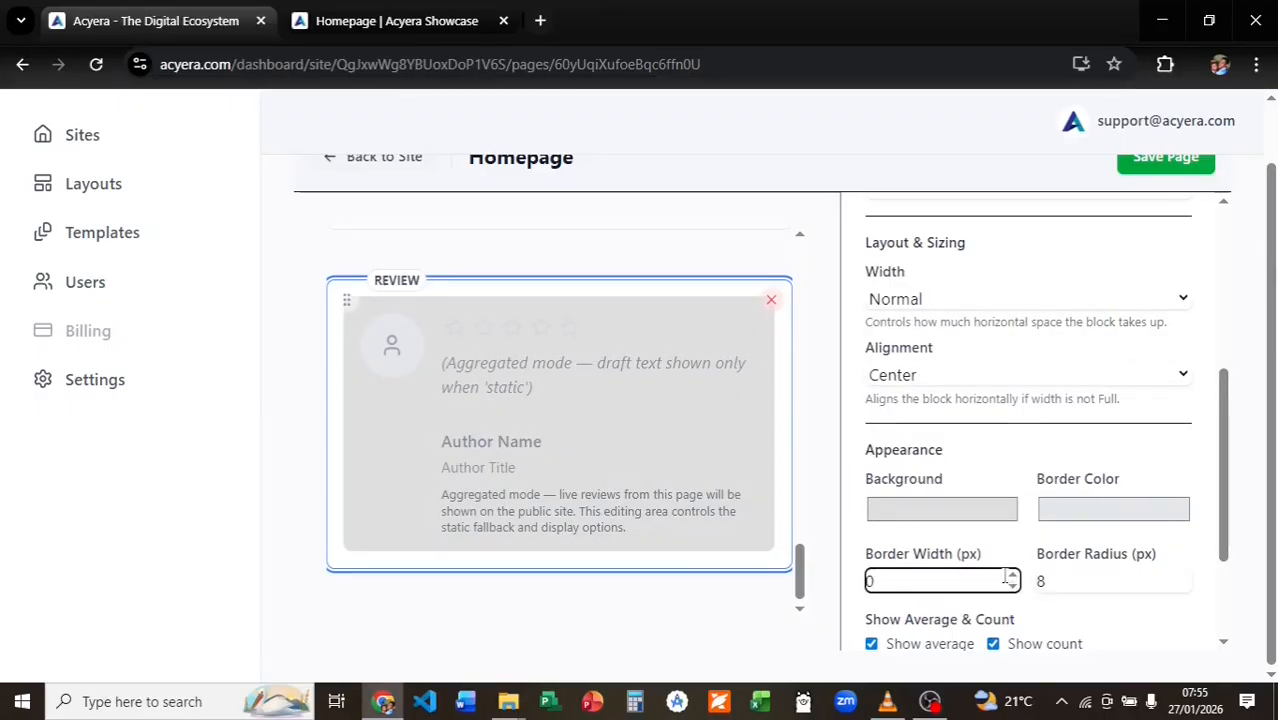
scroll(1003, 545, down, 1)
scroll(1002, 541, down, 1)
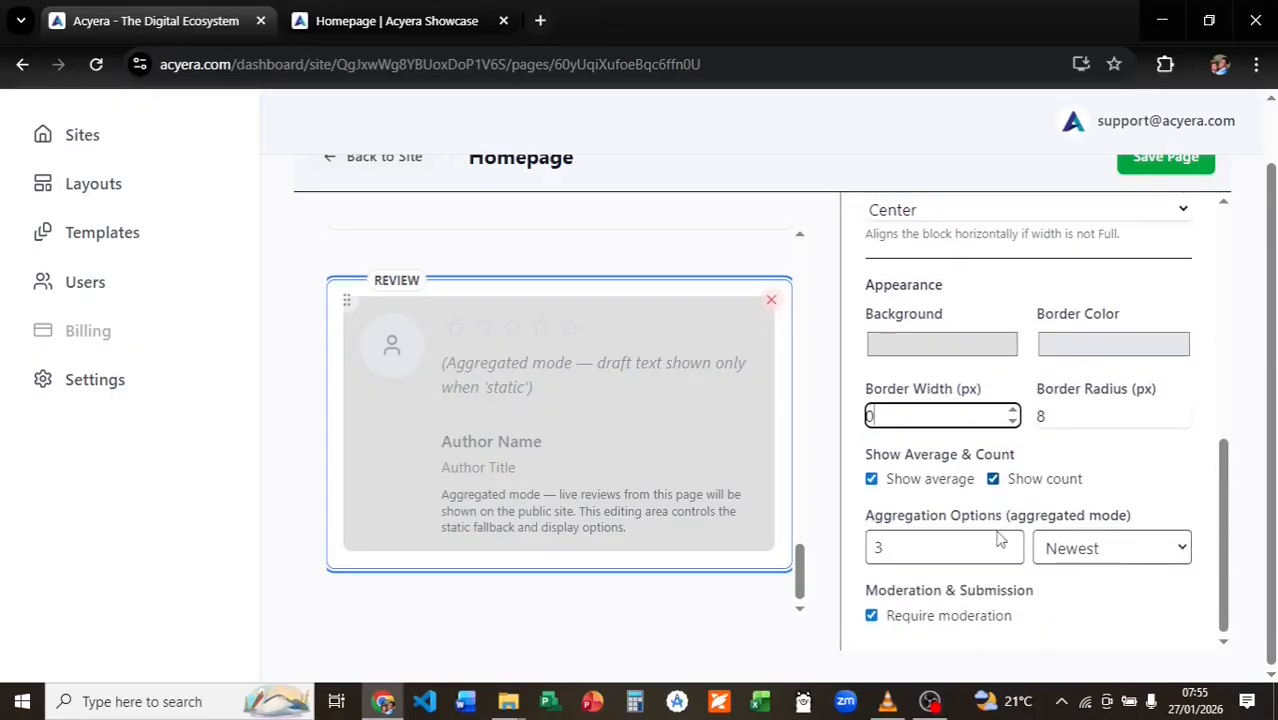
scroll(998, 533, up, 1)
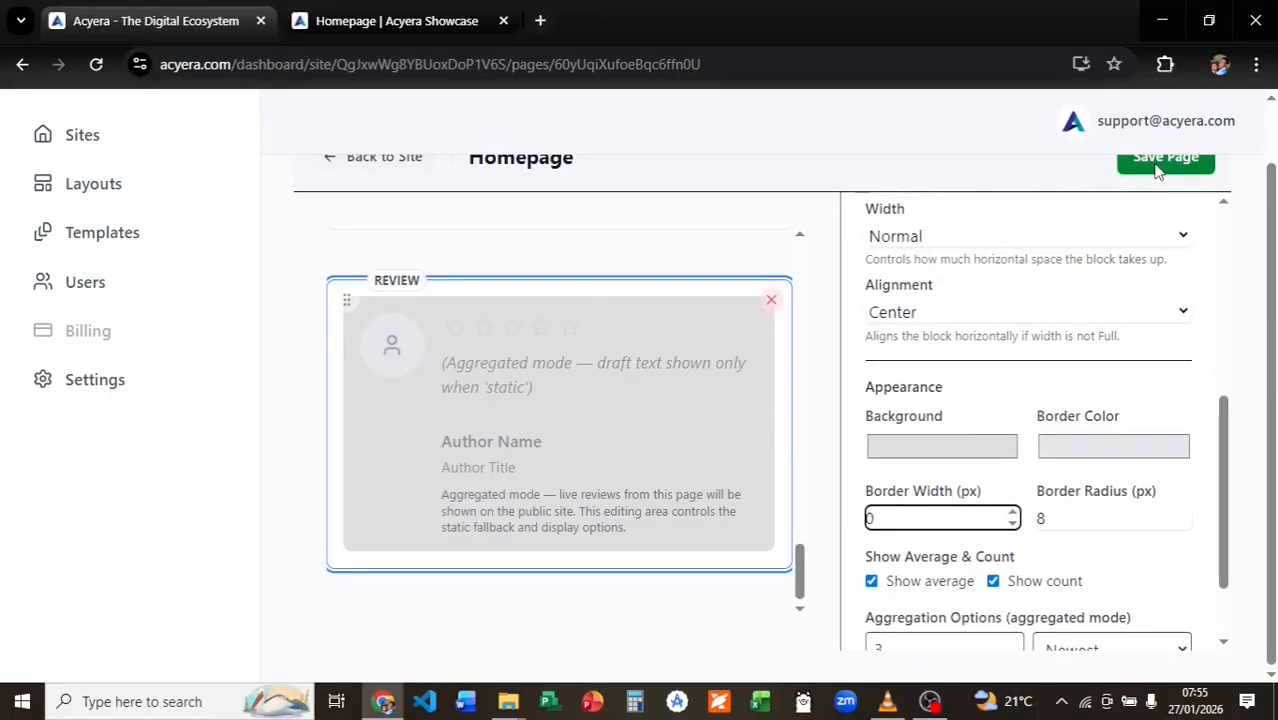
click(1157, 166)
click(390, 20)
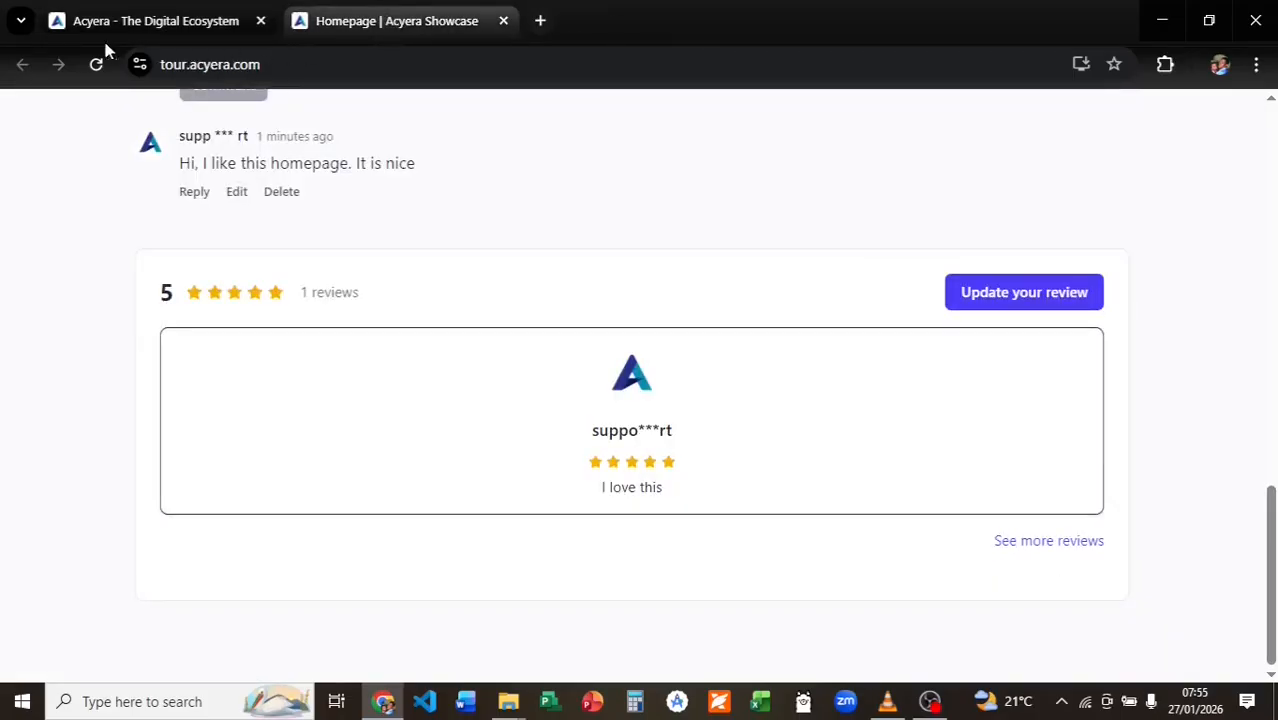
Update the live review to 4 stars and append 'but ...' to its text.
click(96, 64)
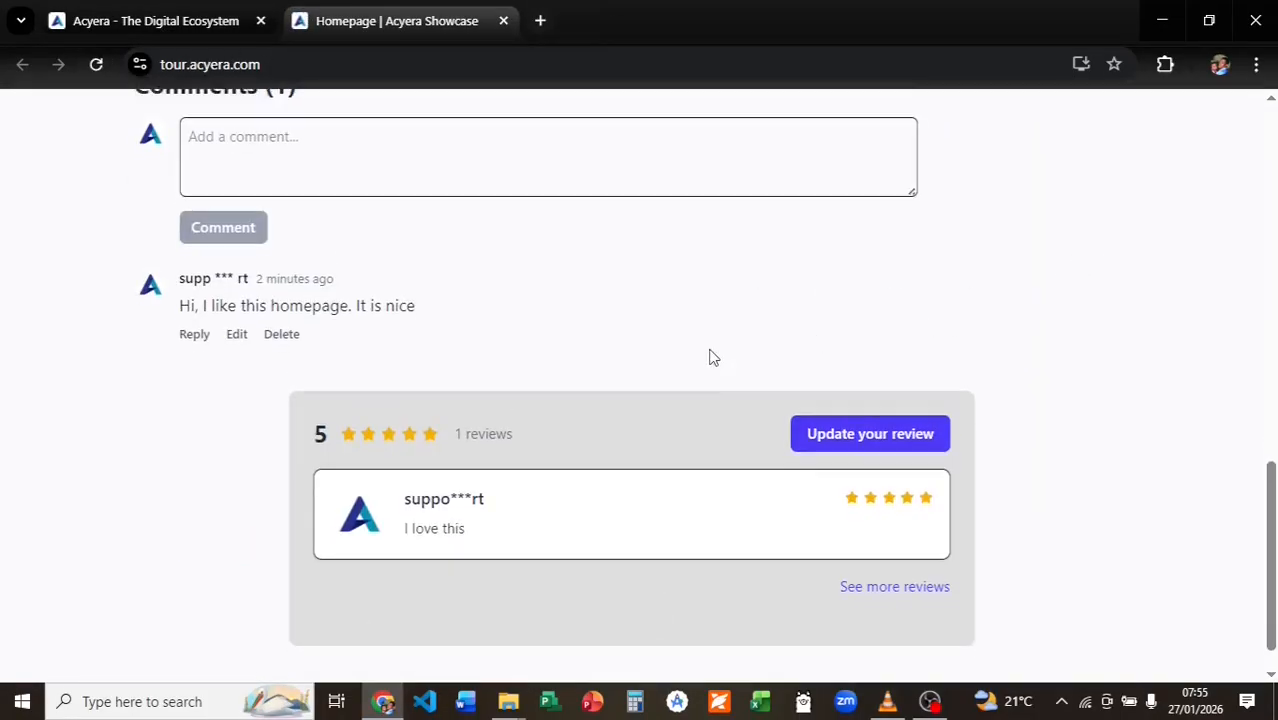
click(870, 390)
scroll(650, 408, down, 2)
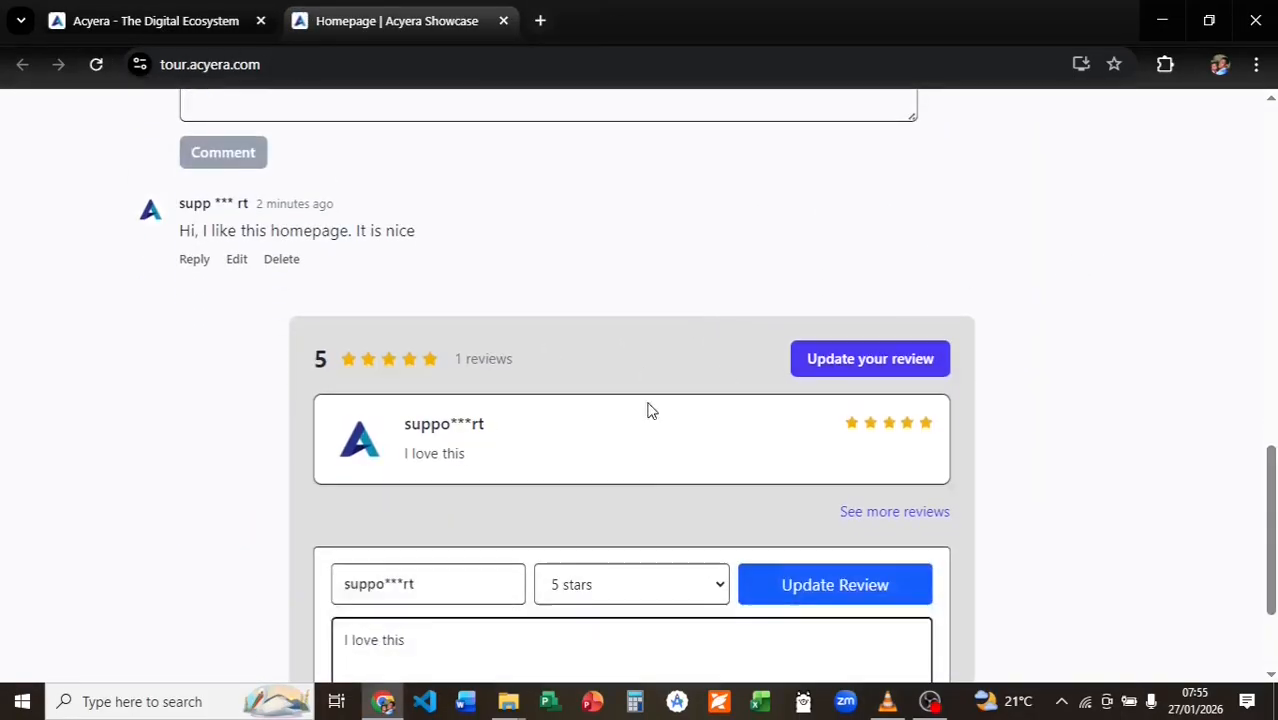
click(632, 479)
click(600, 528)
click(488, 542)
text(but ...)
click(831, 478)
Approve the revised 4-star review in the site's Reviews moderation list.
click(156, 20)
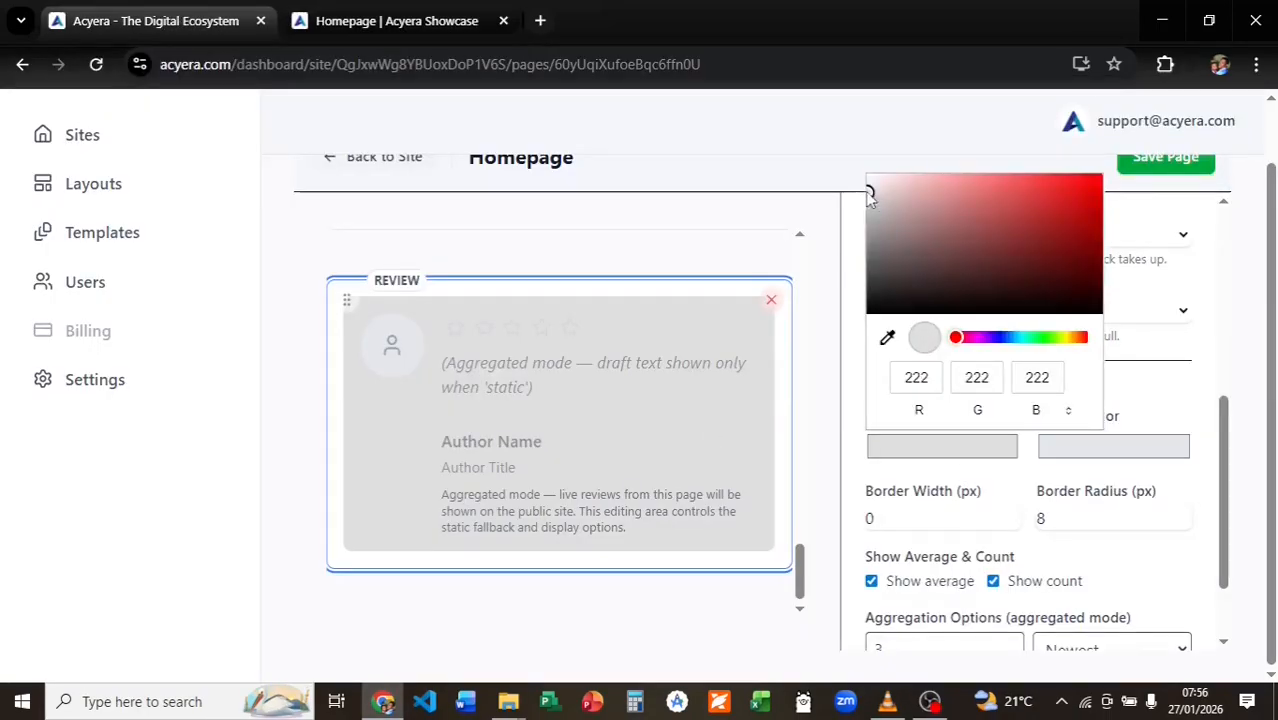
click(374, 157)
click(426, 237)
scroll(758, 490, down, 3)
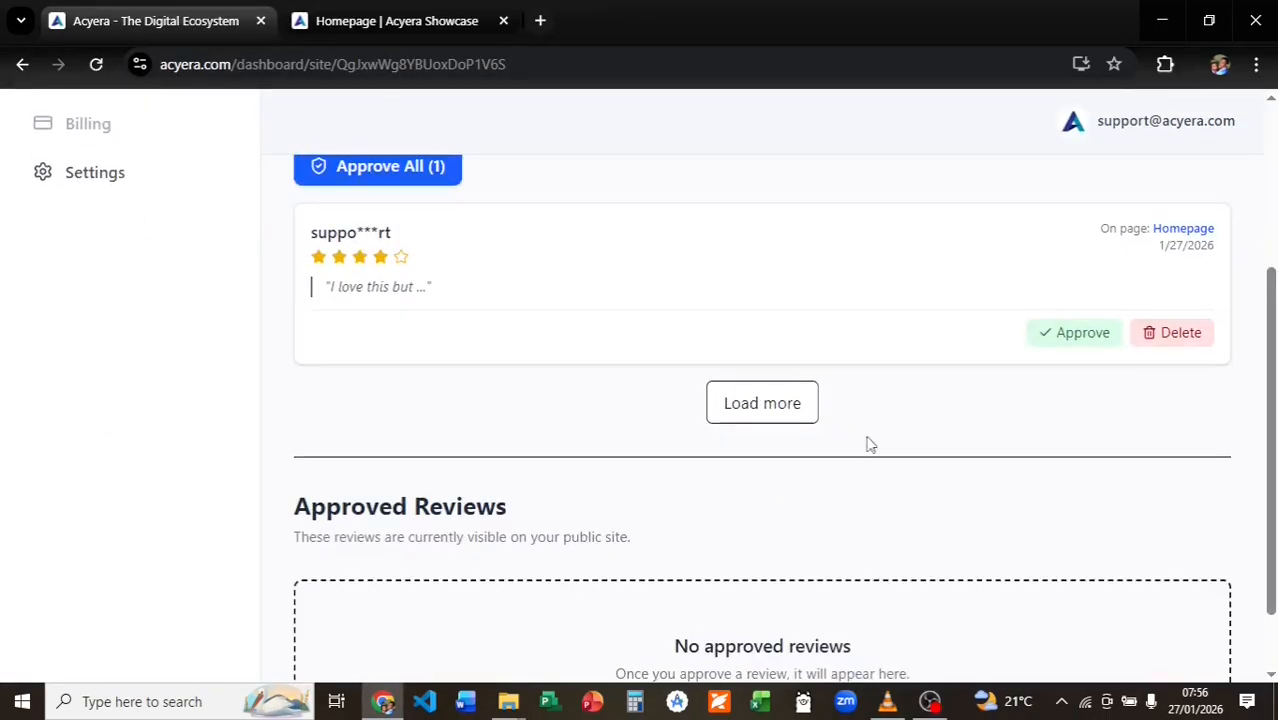
click(1057, 334)
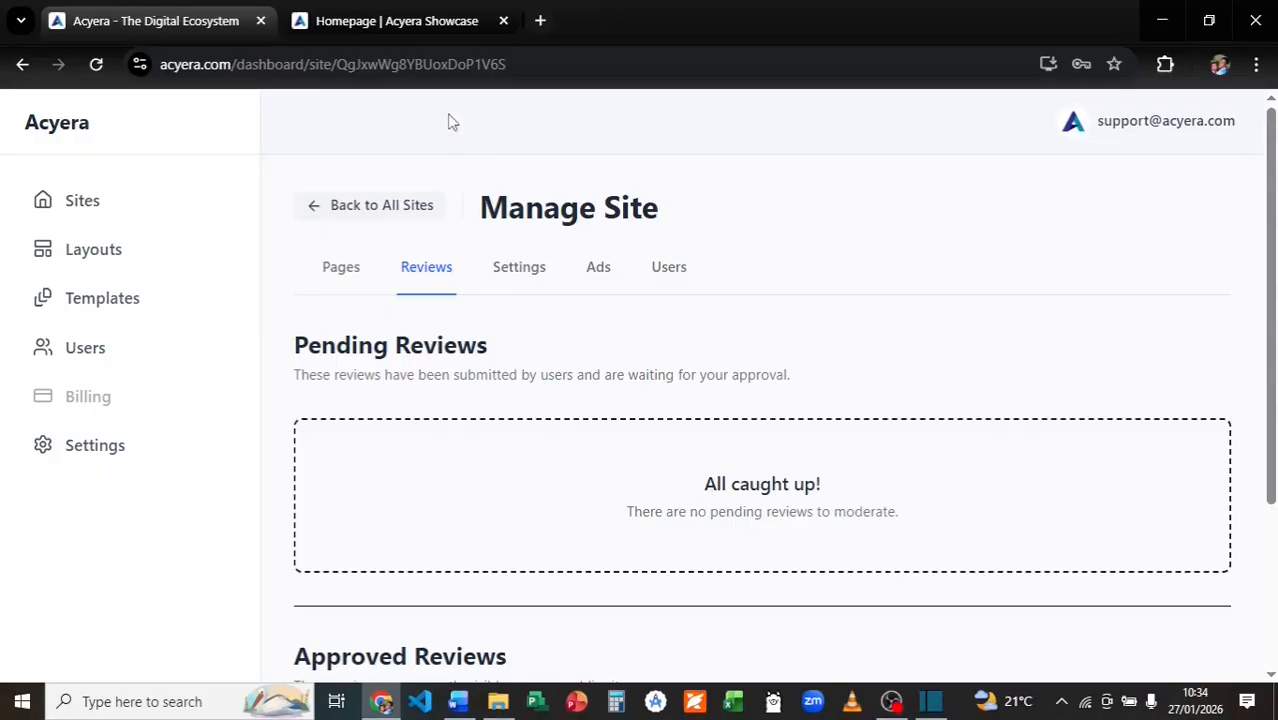
click(397, 22)
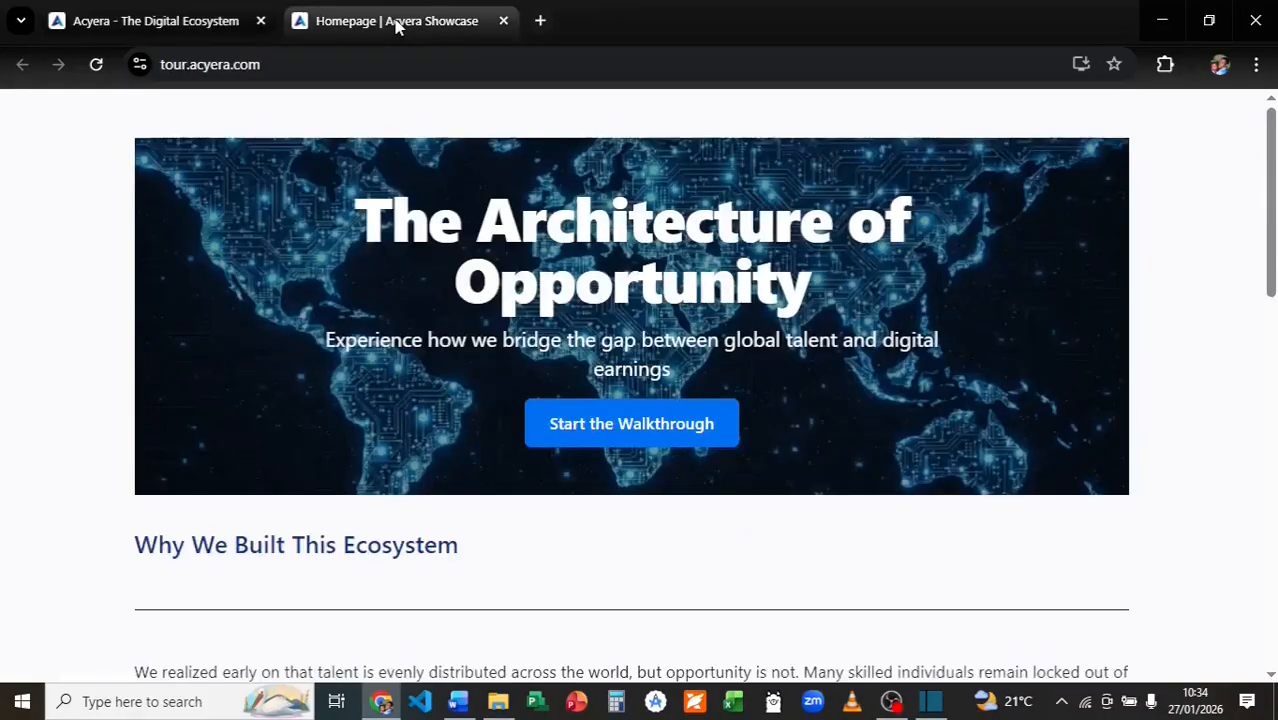
Load the live site's /sitemap.xml page.
click(296, 62)
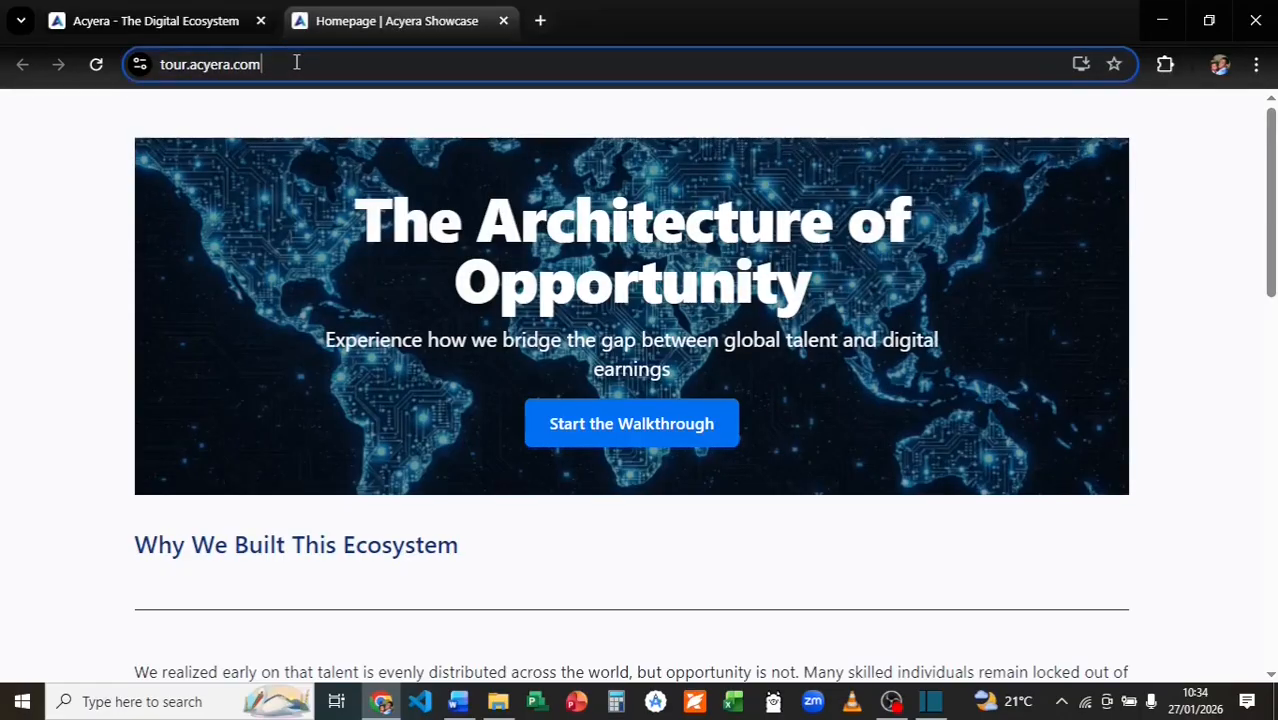
click(296, 62)
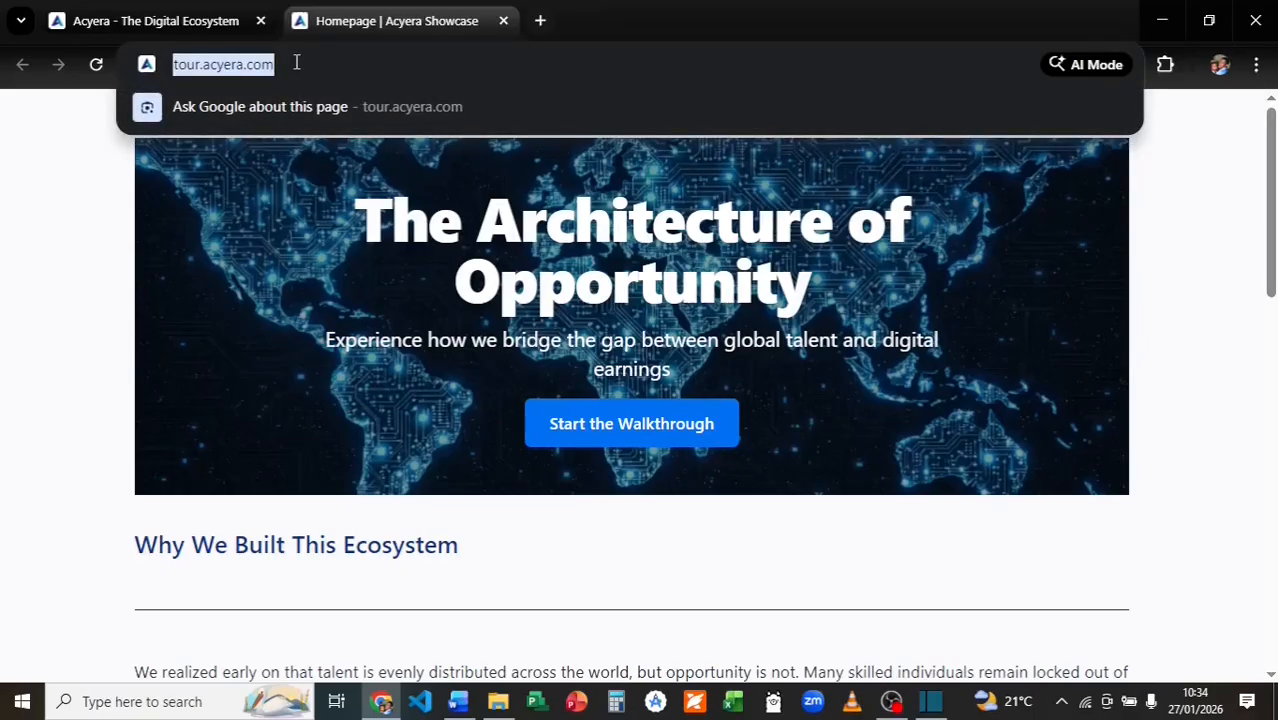
click(296, 62)
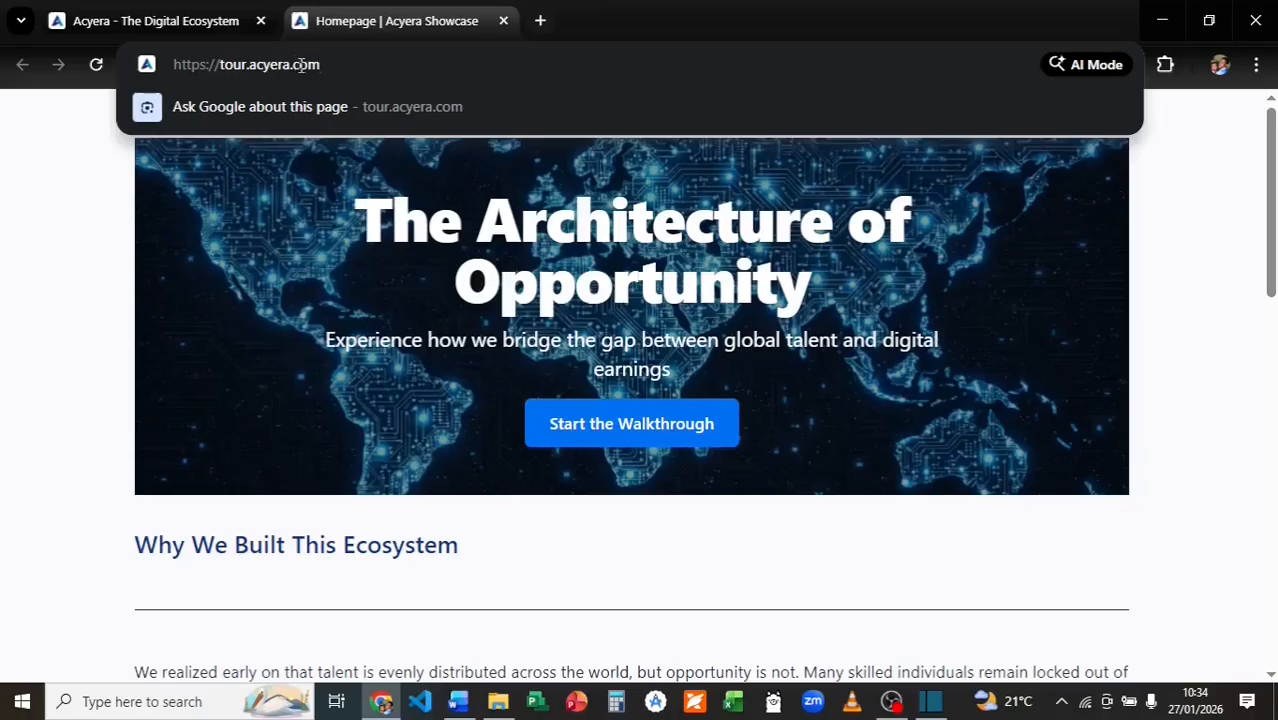
text(/)
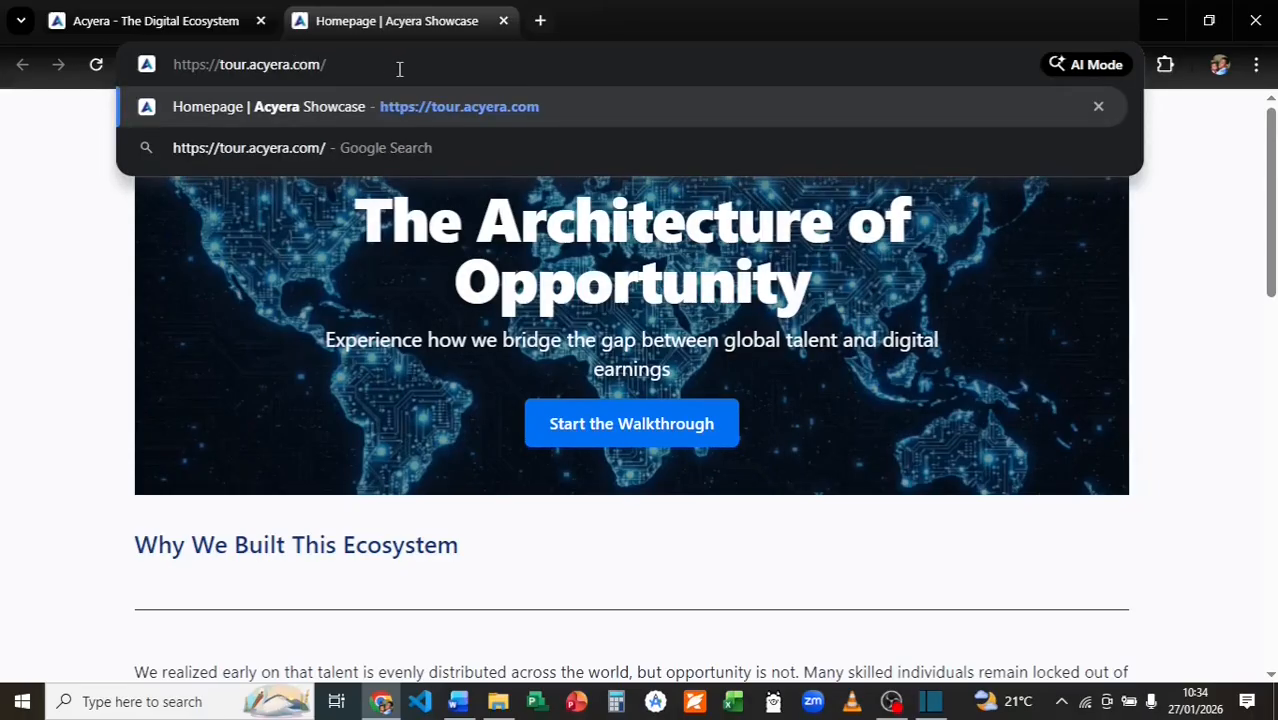
text(sitemap.xml)
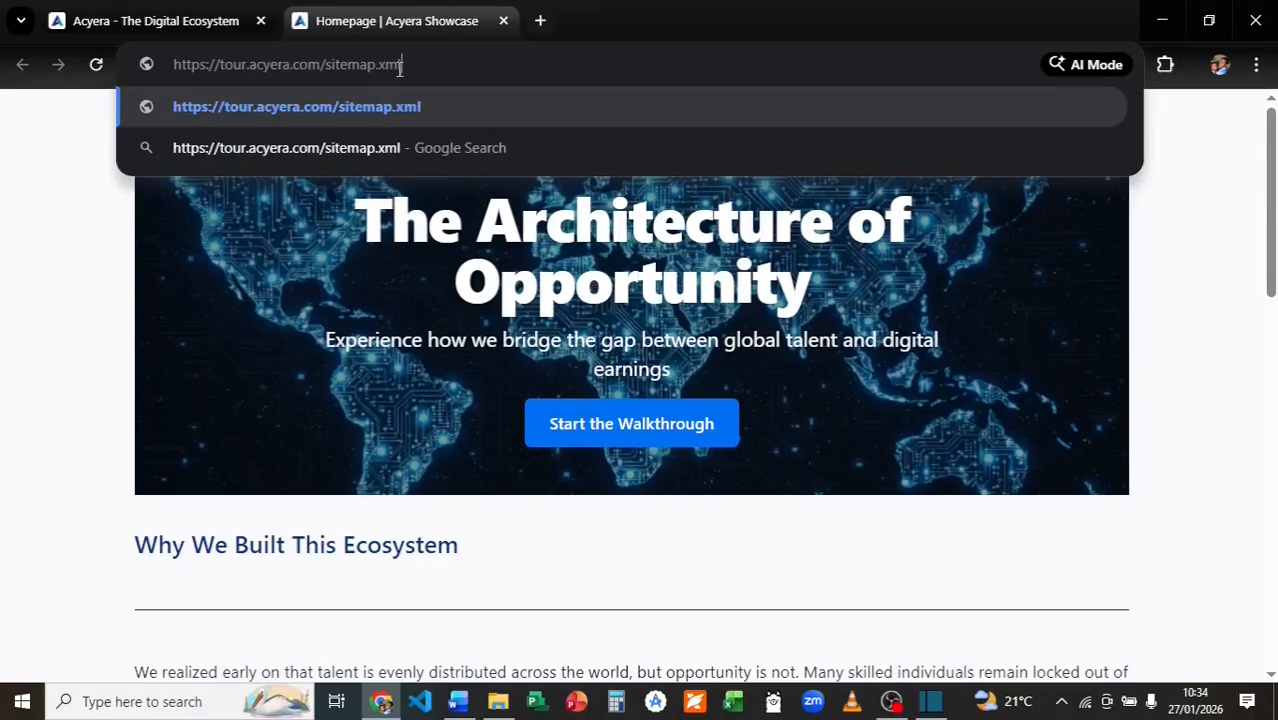
key(Return)
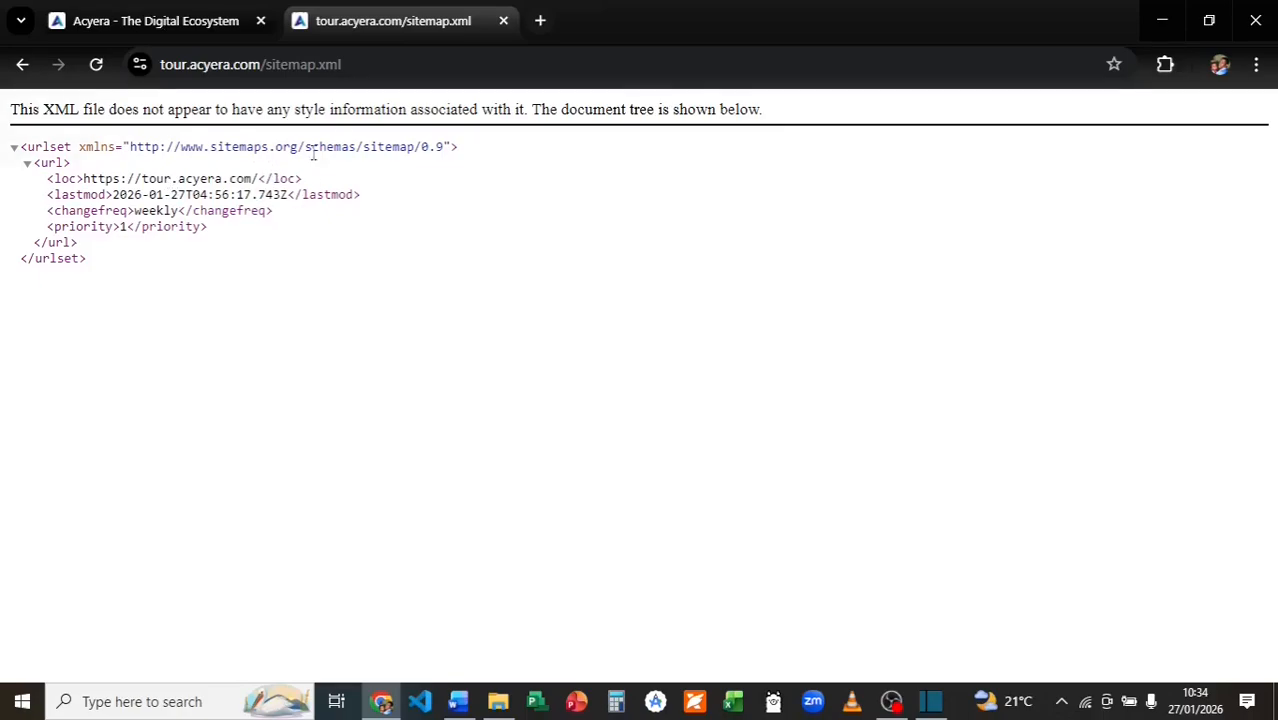
Check the site's robots.txt file, then go back twice to the live homepage.
click(326, 66)
click(391, 66)
key(BackSpace)
key(BackSpace)
key(BackSpace)
key(BackSpace)
key(BackSpace)
key(BackSpace)
key(BackSpace)
key(BackSpace)
key(BackSpace)
key(BackSpace)
key(BackSpace)
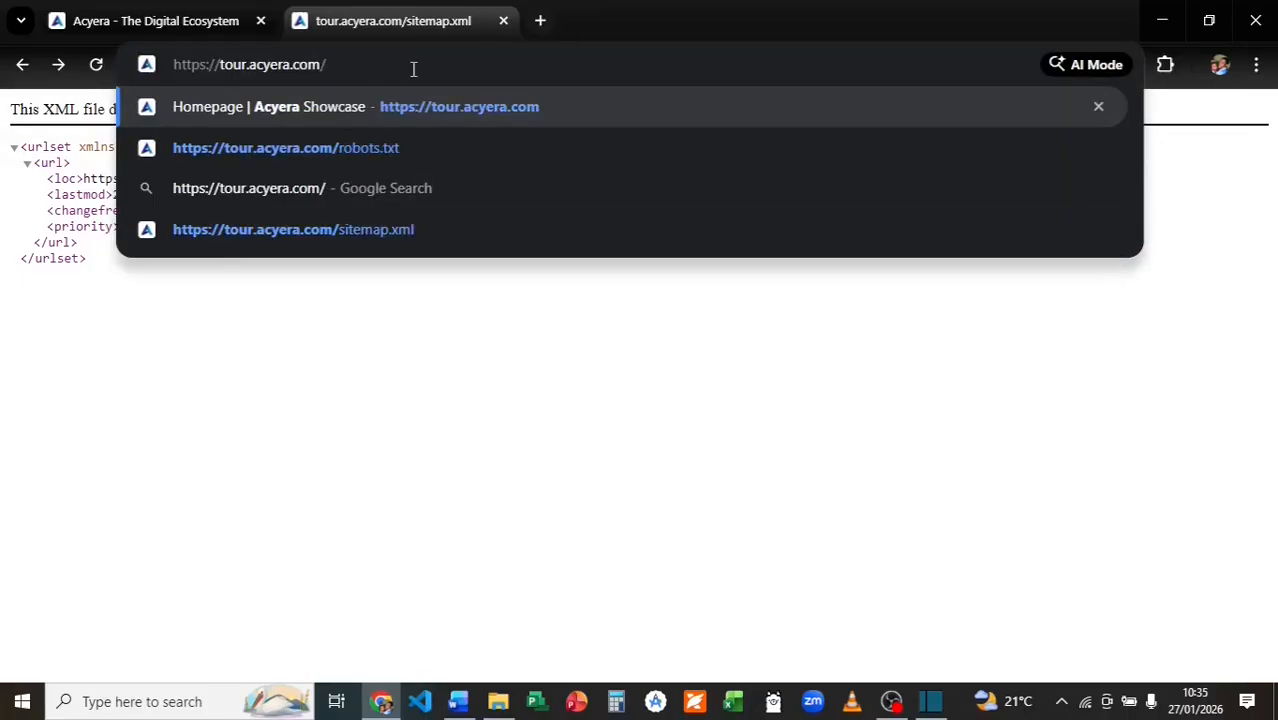
text(robots.txt)
key(Return)
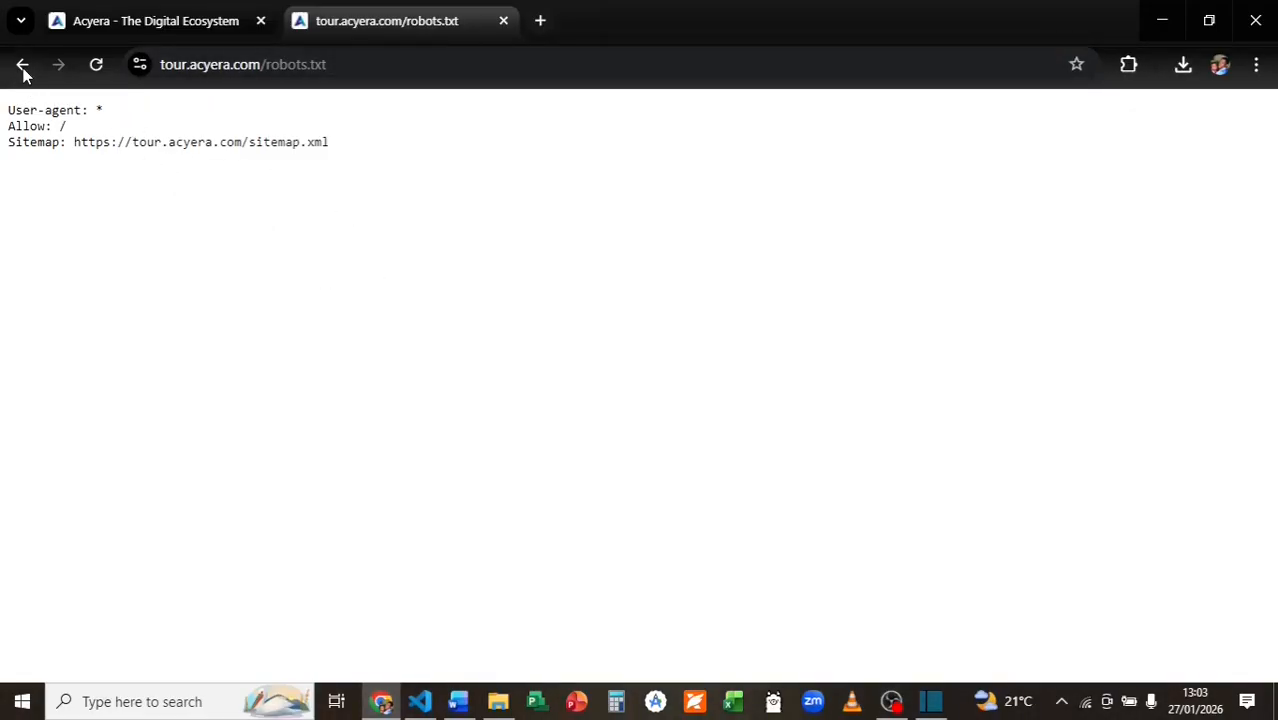
click(22, 66)
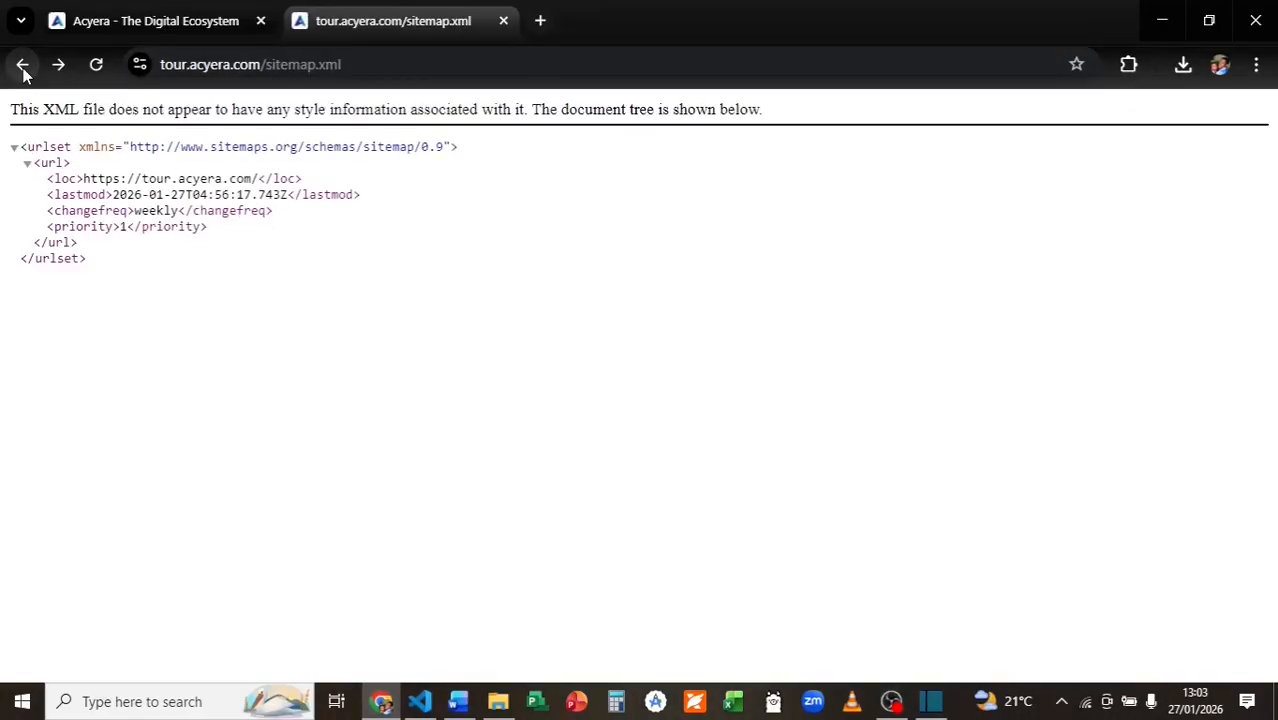
click(22, 66)
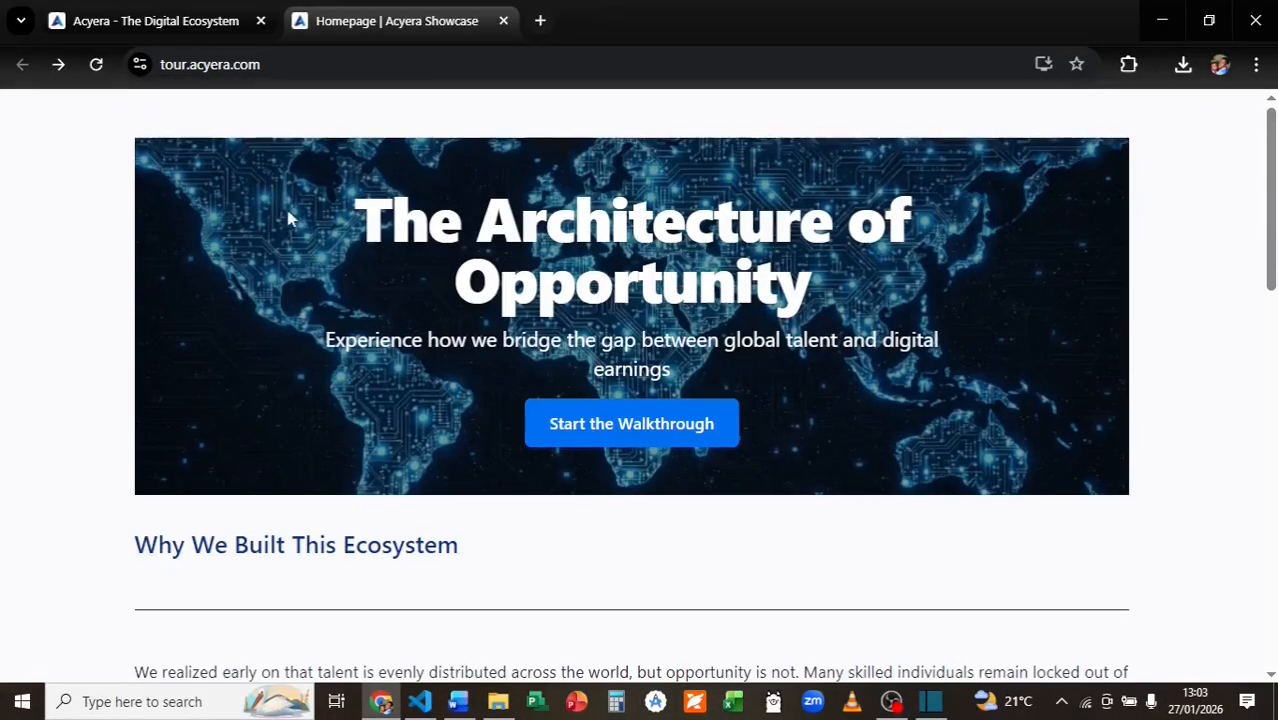
Add a Stats block to the Acyera Showcase homepage in the page editor.
click(160, 18)
click(1077, 330)
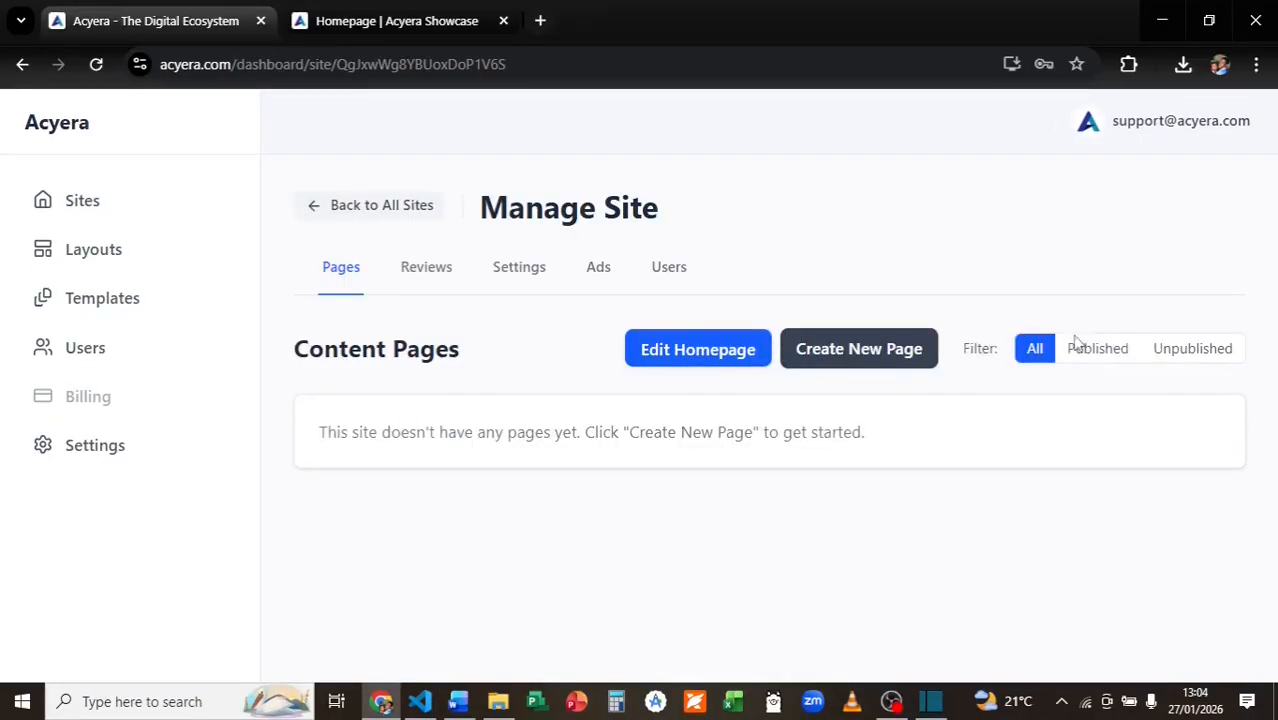
click(707, 362)
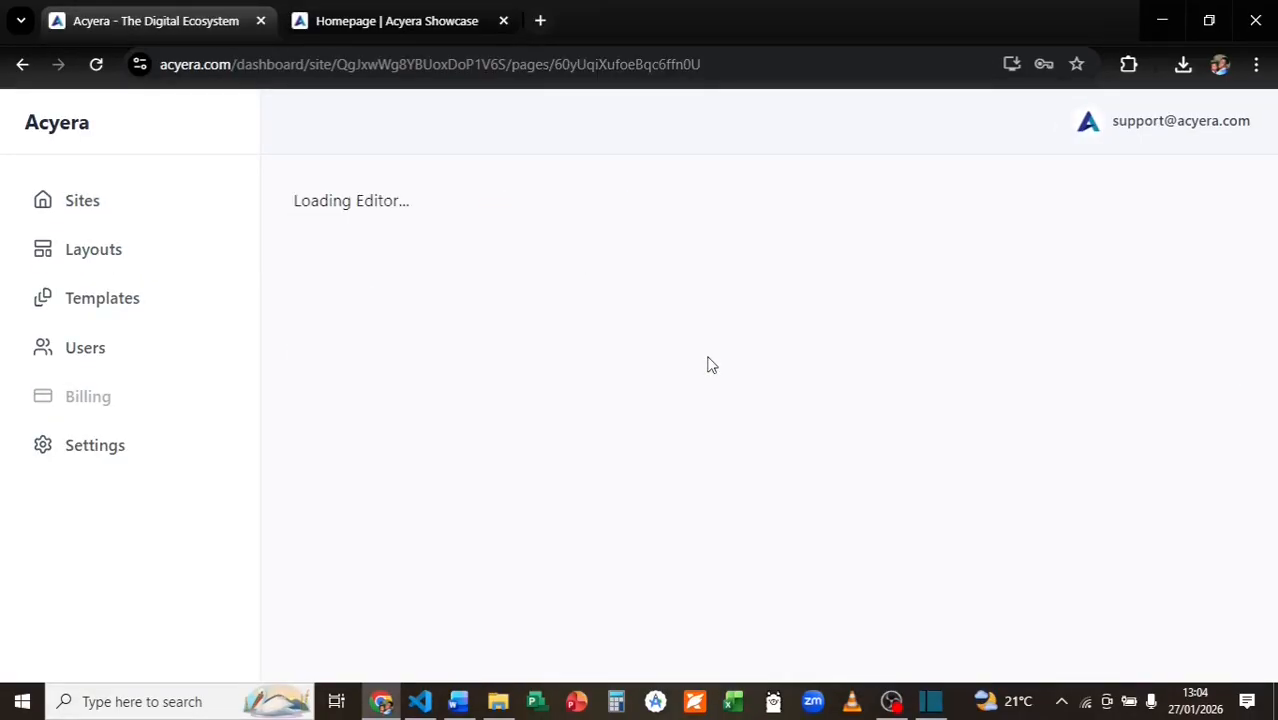
drag(802, 337, 817, 555)
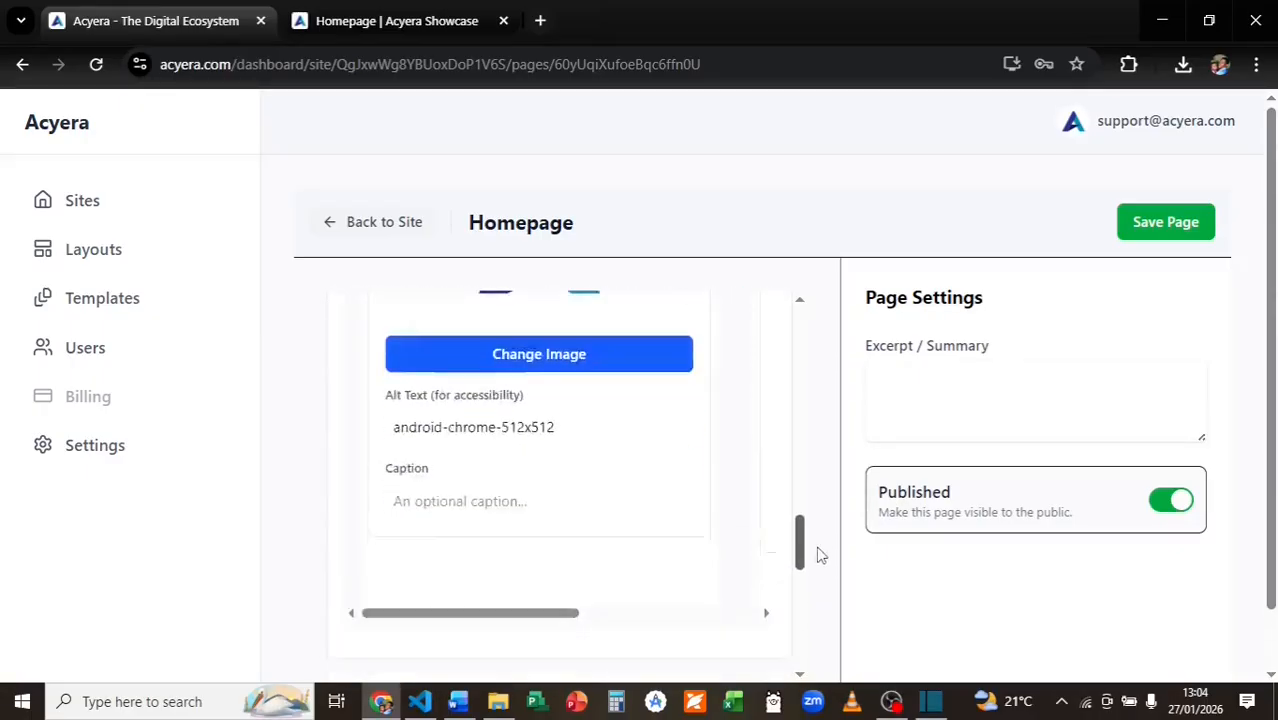
scroll(817, 555, down, 5)
click(558, 590)
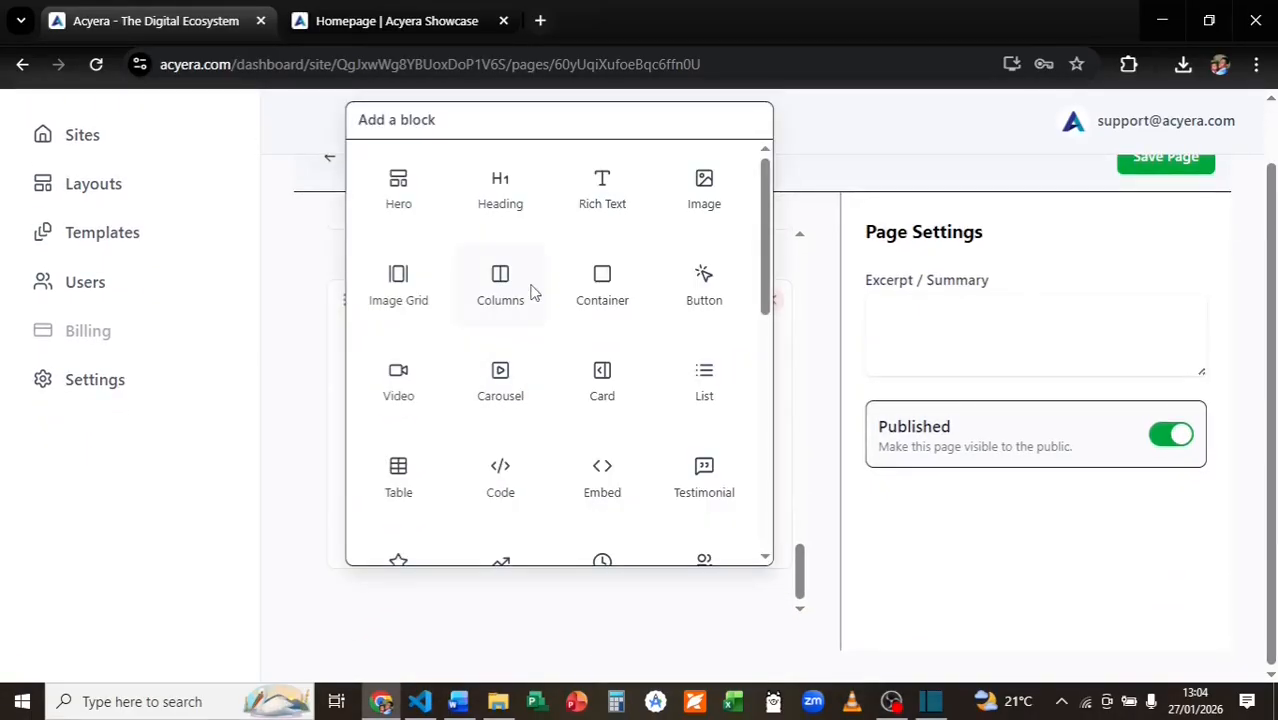
scroll(740, 300, down, 2)
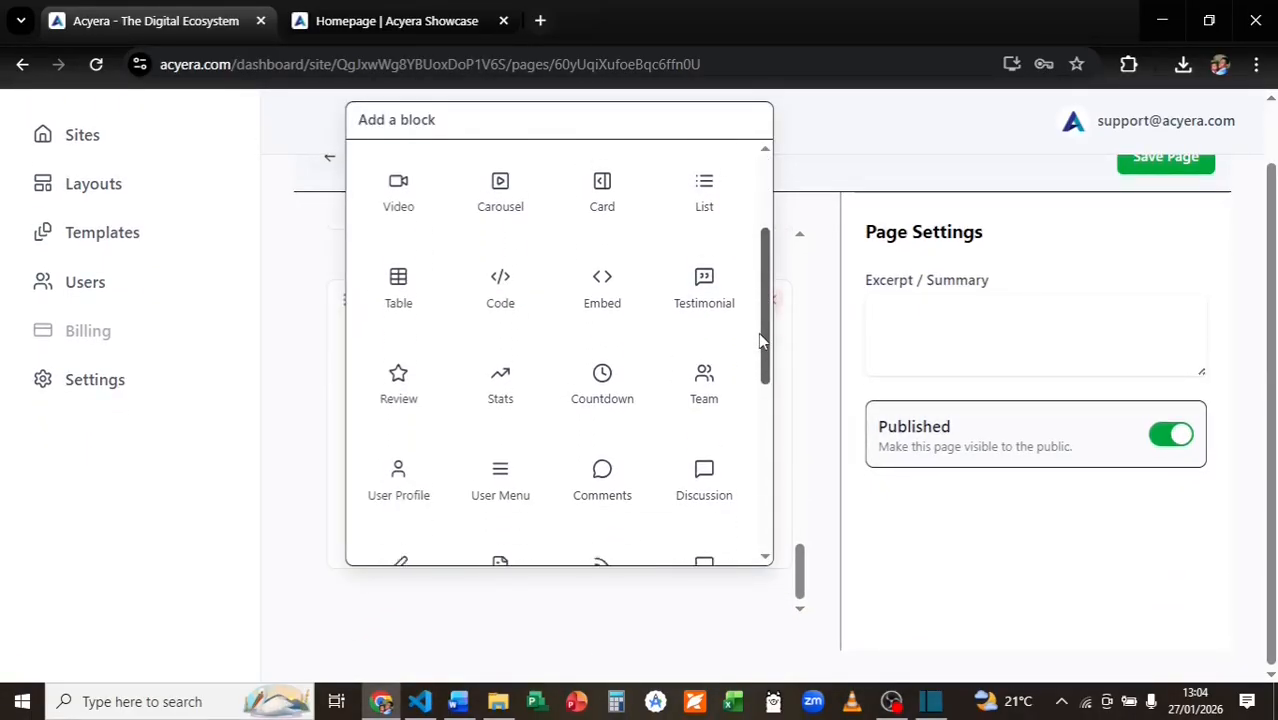
click(498, 376)
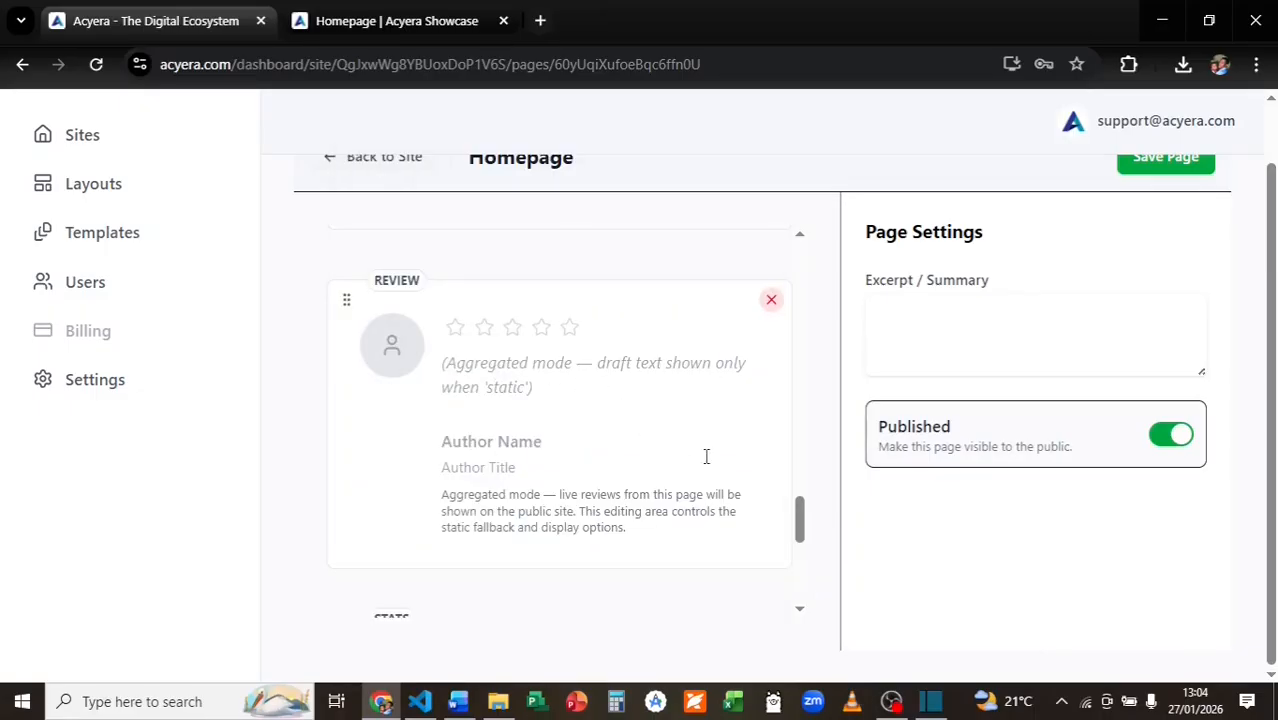
drag(800, 522, 800, 570)
Change the stat's suffix from % to + and its label from Success Rate to 'Happy users'.
click(378, 294)
click(455, 295)
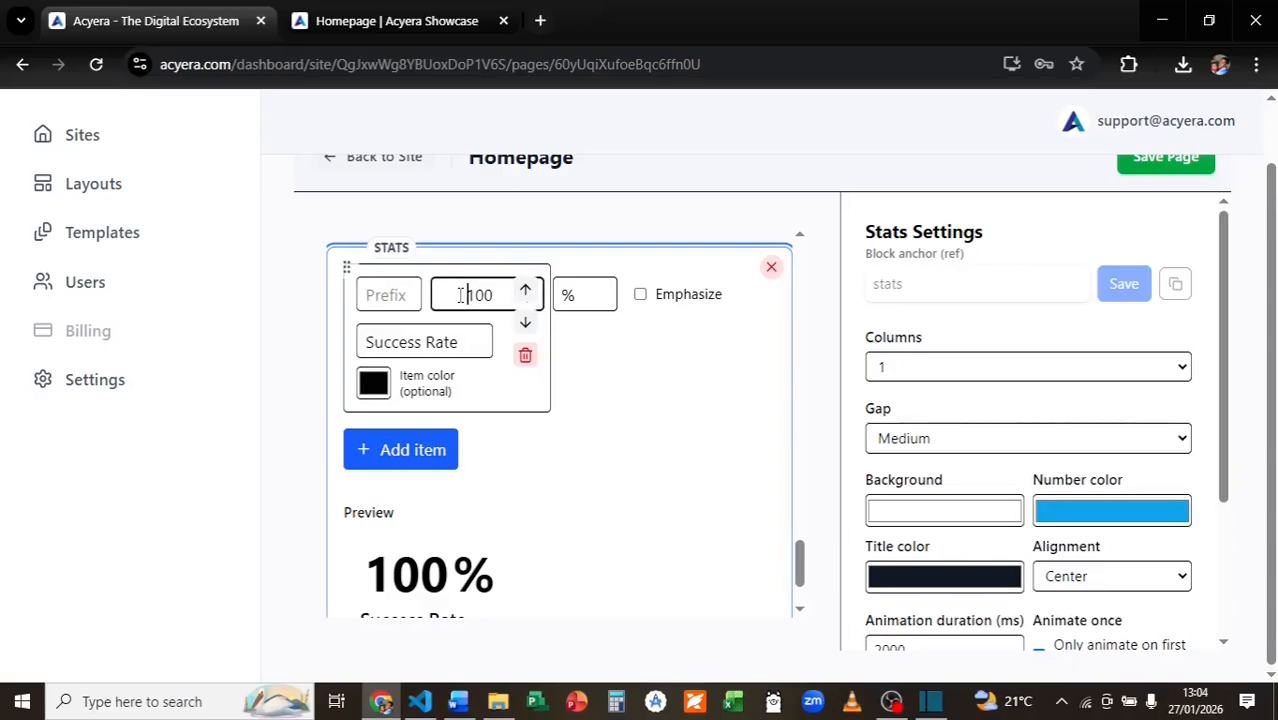
click(575, 294)
key(BackSpace)
text(+)
scroll(466, 306, down, 1)
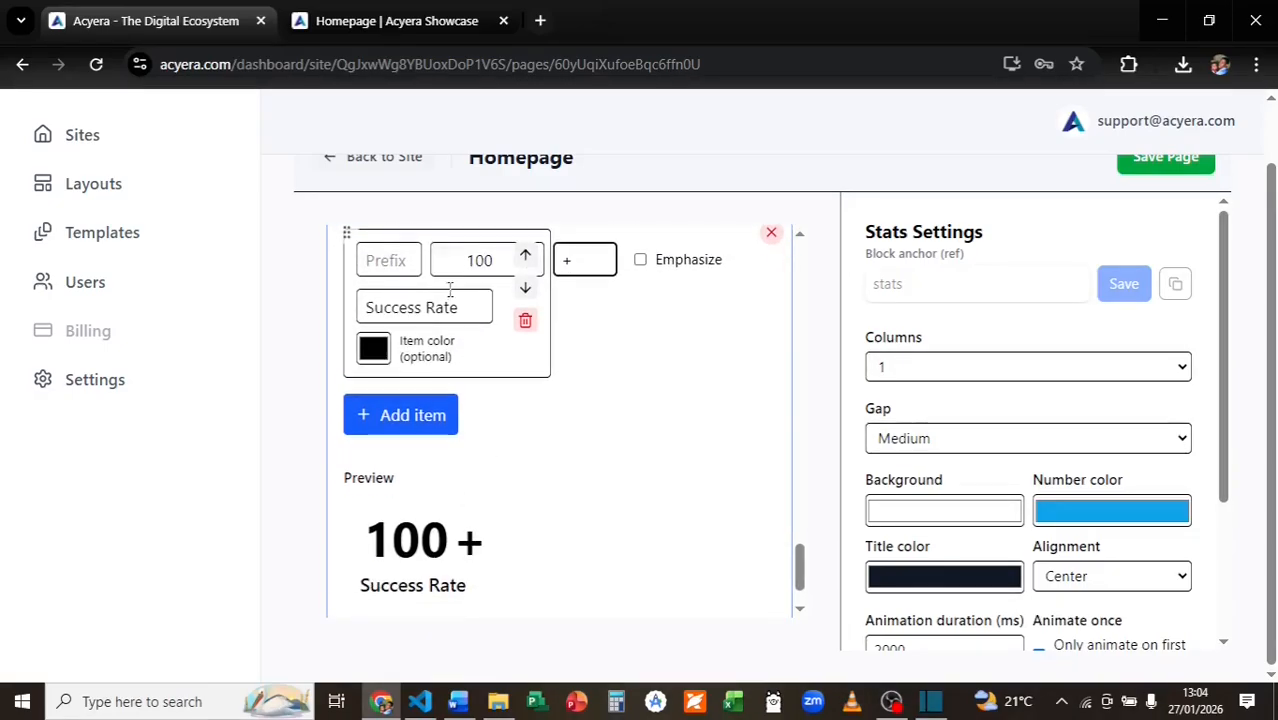
click(472, 310)
key(BackSpace)
key(BackSpace)
key(BackSpace)
key(BackSpace)
key(BackSpace)
key(BackSpace)
key(BackSpace)
key(BackSpace)
key(BackSpace)
key(BackSpace)
key(BackSpace)
key(BackSpace)
text(Happy users)
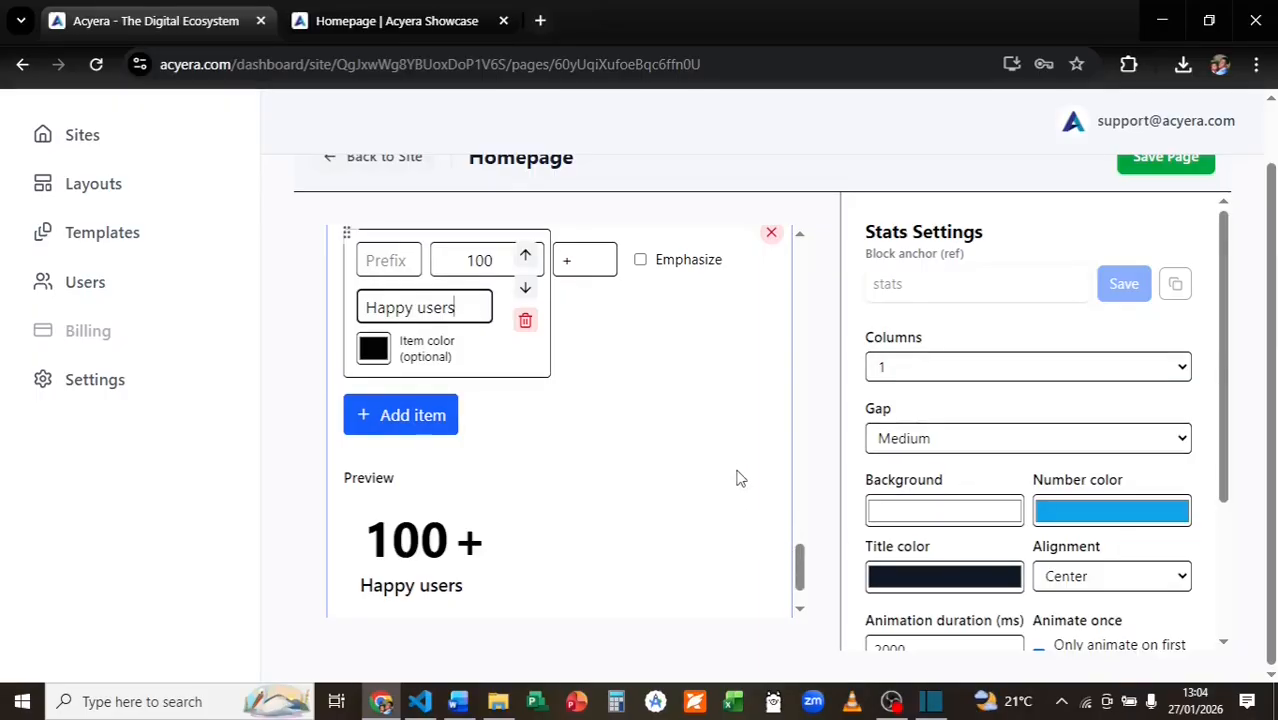
click(715, 425)
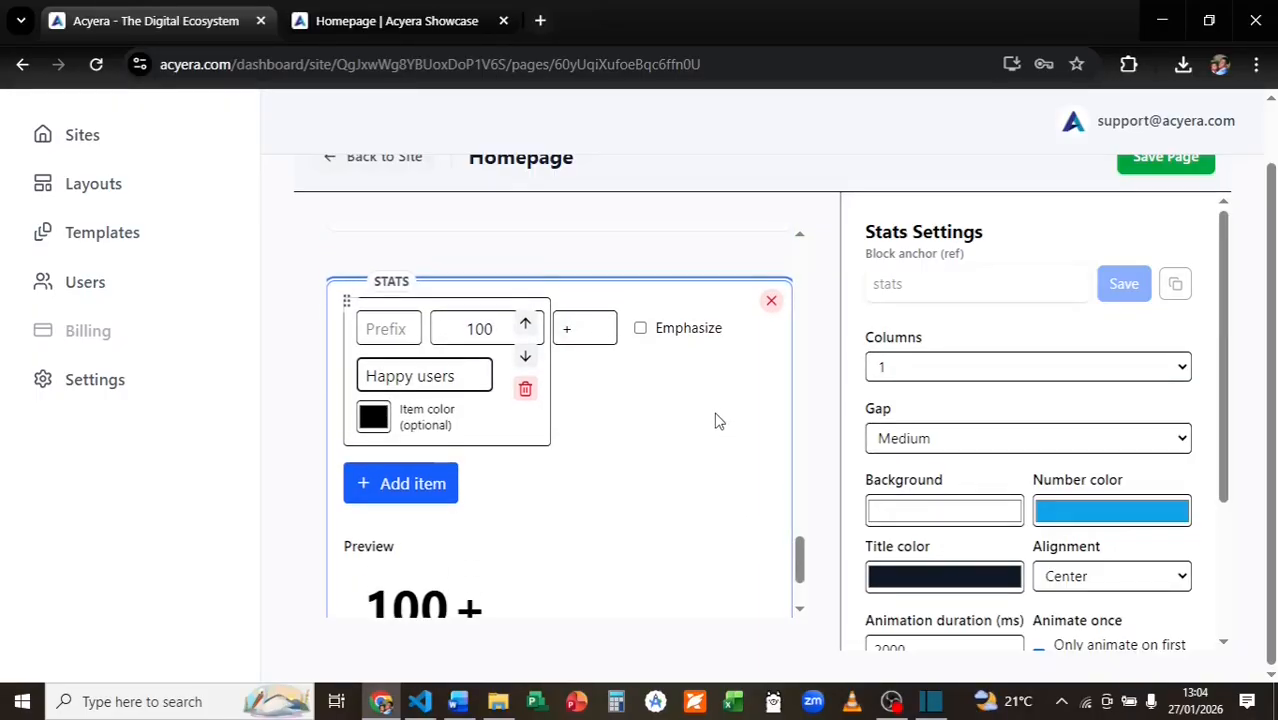
scroll(719, 421, down, 1)
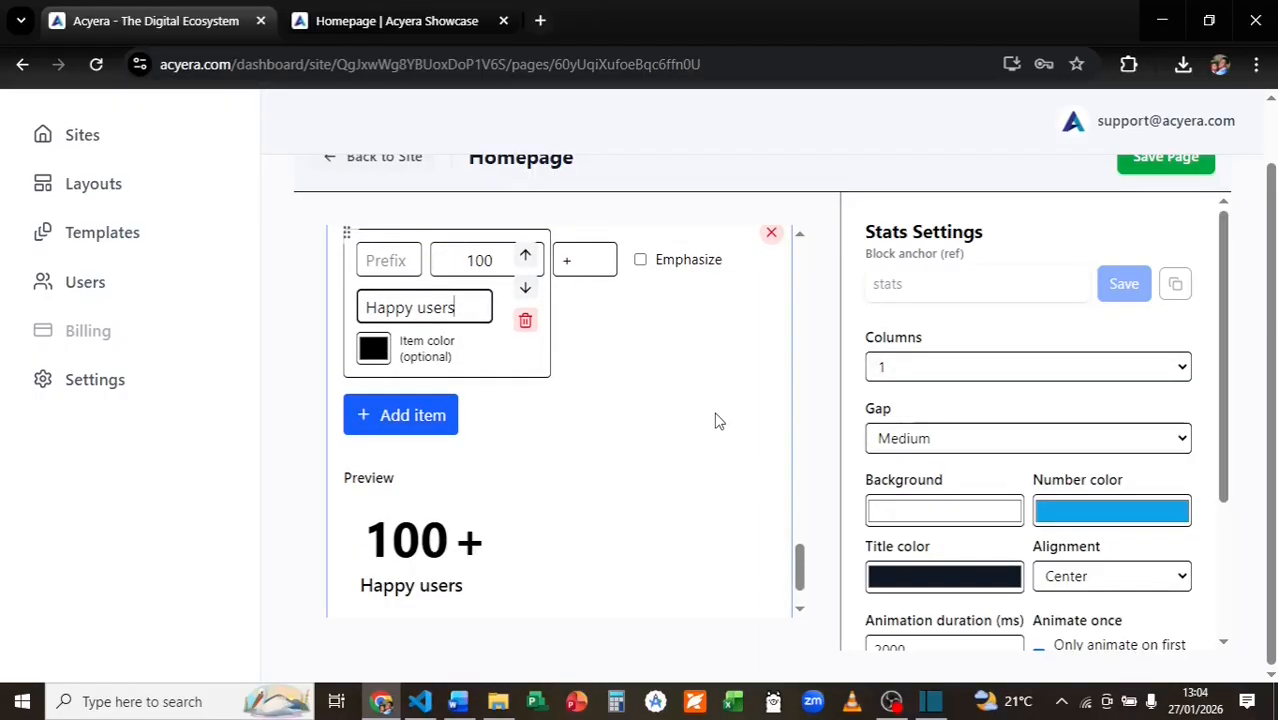
scroll(717, 420, down, 1)
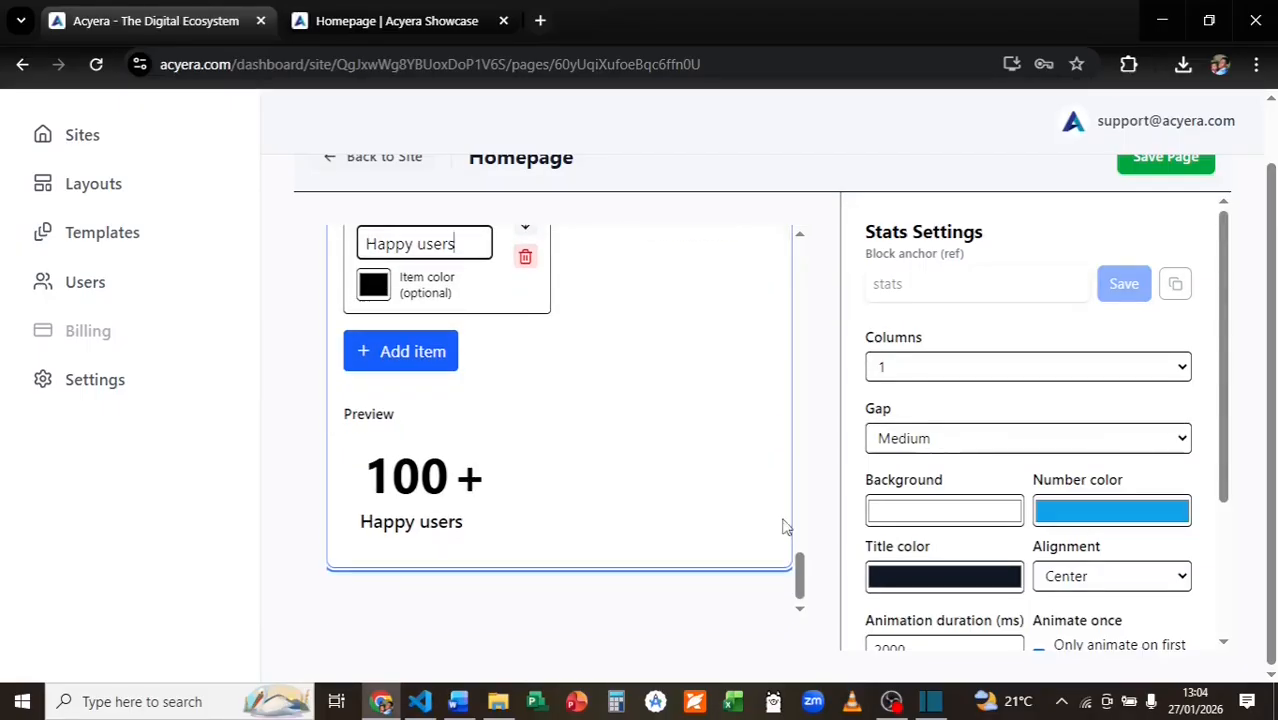
Add a Testimonial block below the stats with the Acyera logo as its avatar.
mouse_move(591, 611)
click(558, 593)
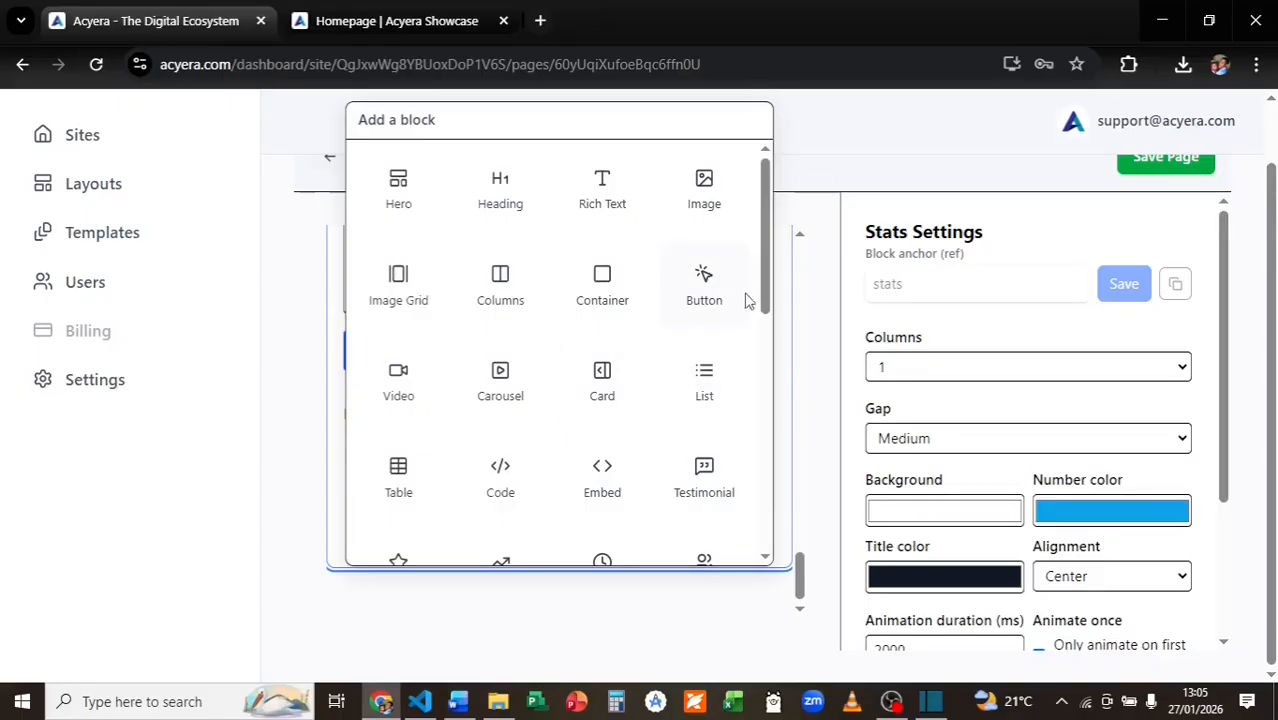
scroll(680, 455, down, 1)
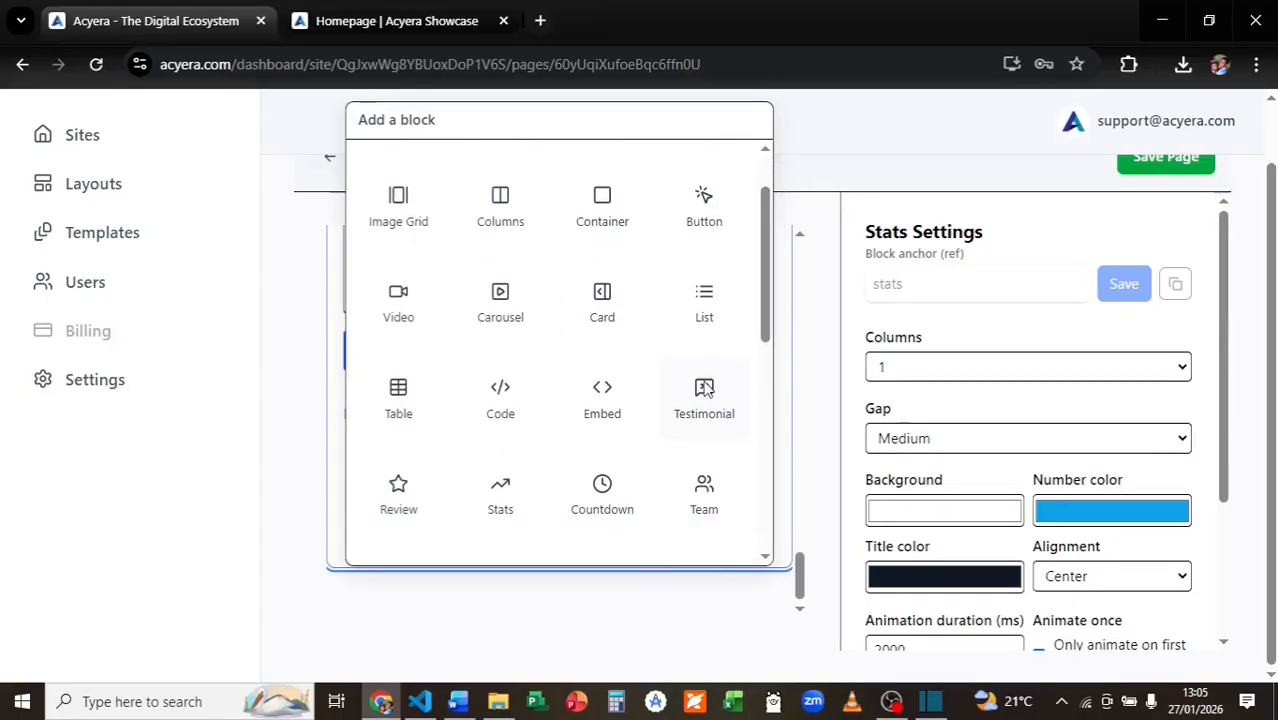
click(705, 390)
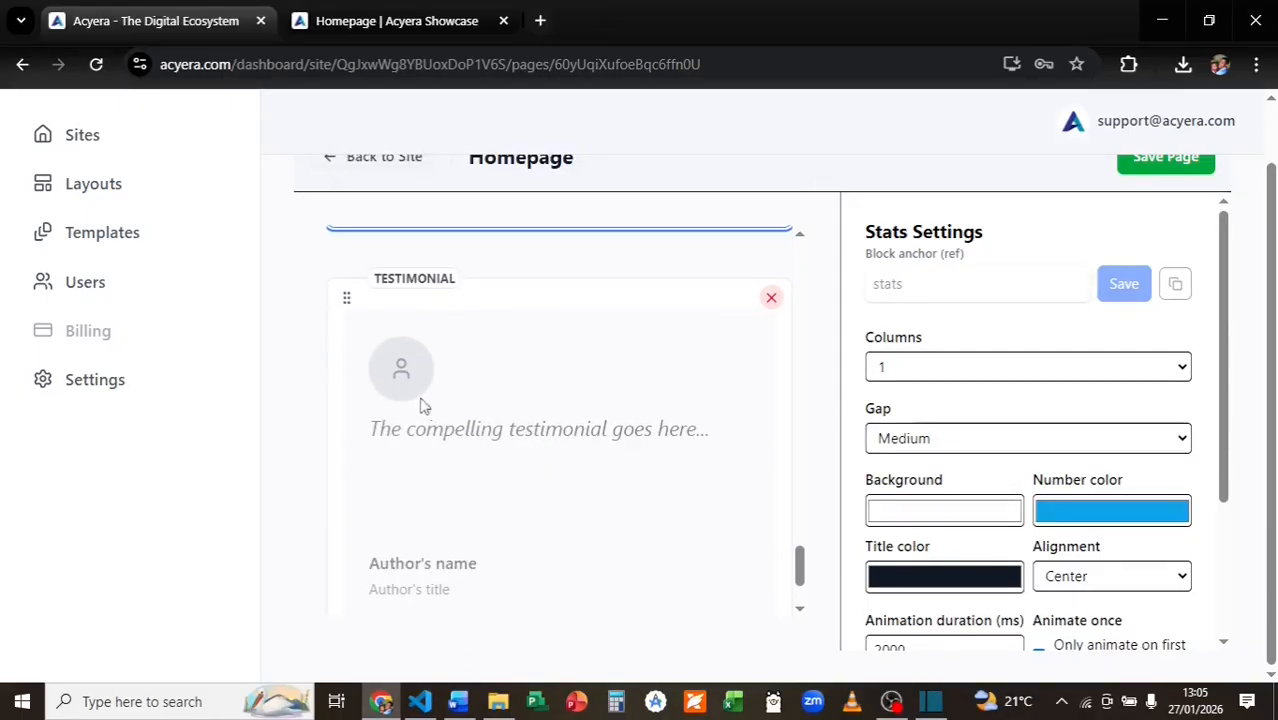
click(466, 432)
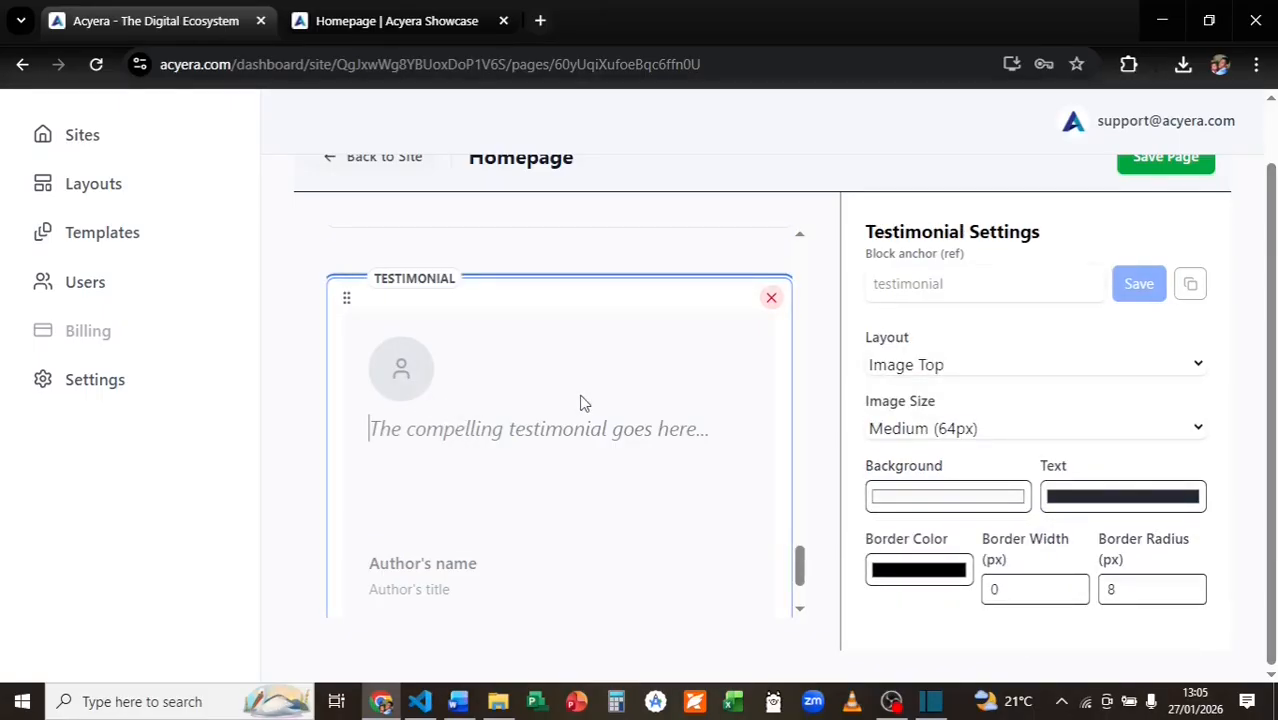
click(389, 378)
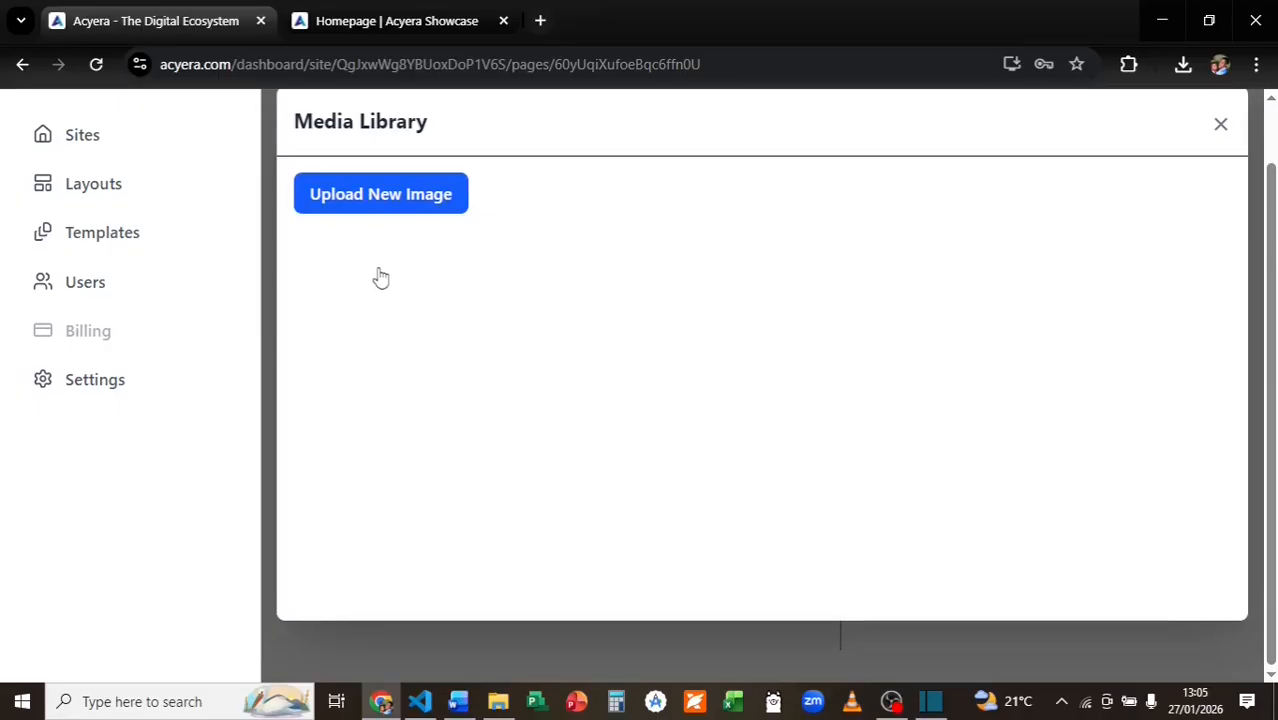
click(345, 290)
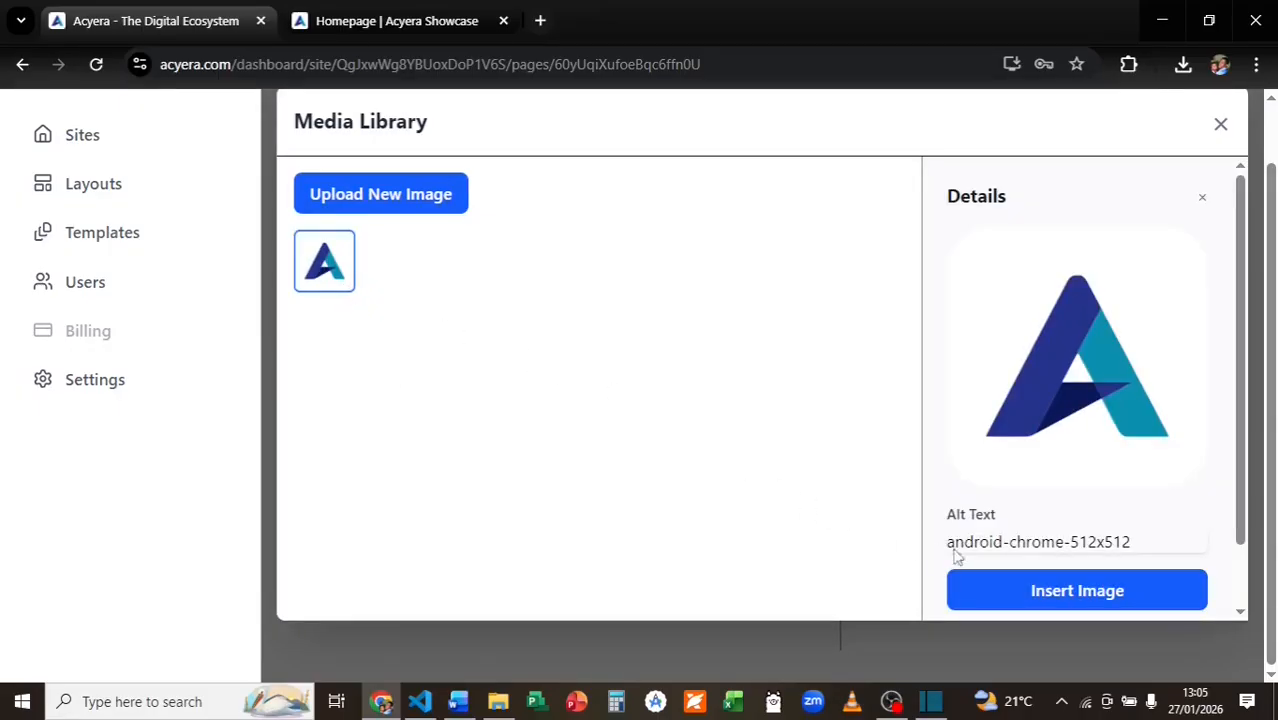
click(1050, 598)
Enter the testimonial quote about Acyera's service, the author's name and title 'CEO Acyera'.
click(515, 432)
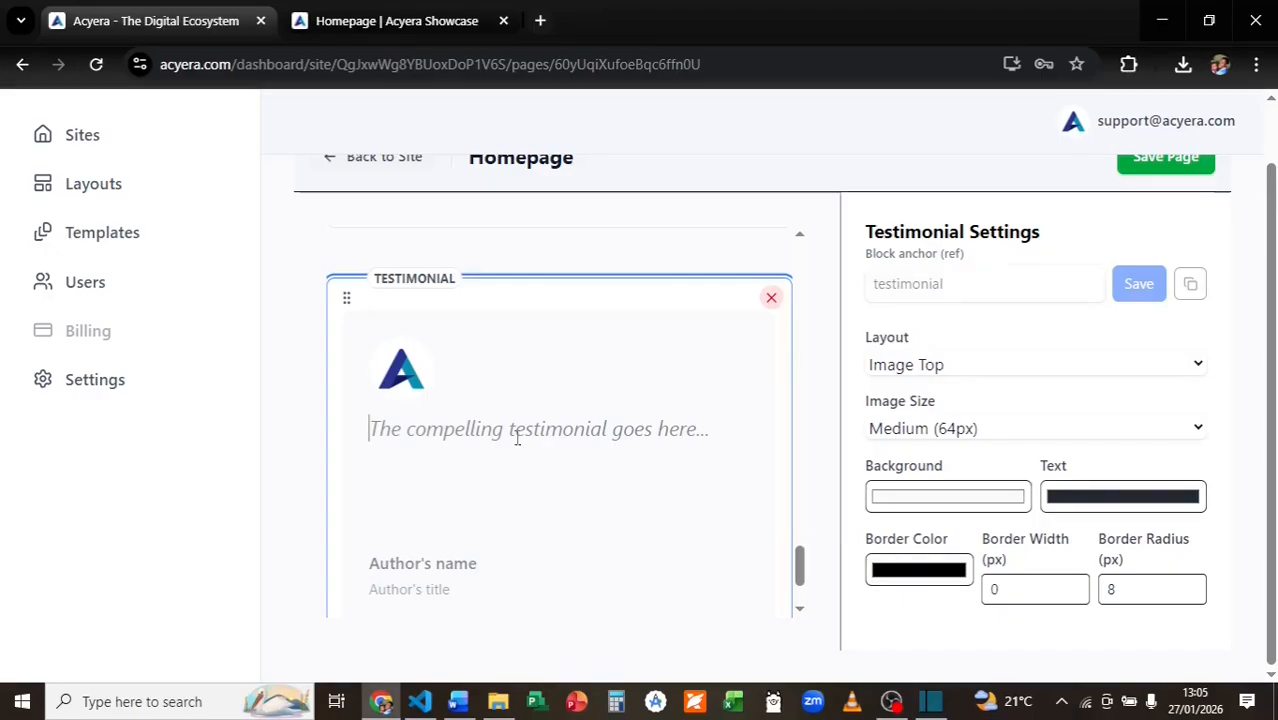
text(When I first saw Acyera's service, I thought it was impossible. However, I was able to create several microsites and pages in just a week. All I needed to do was to drop a block)
click(422, 563)
text(Mathias)
click(425, 590)
text(CEO Acyera)
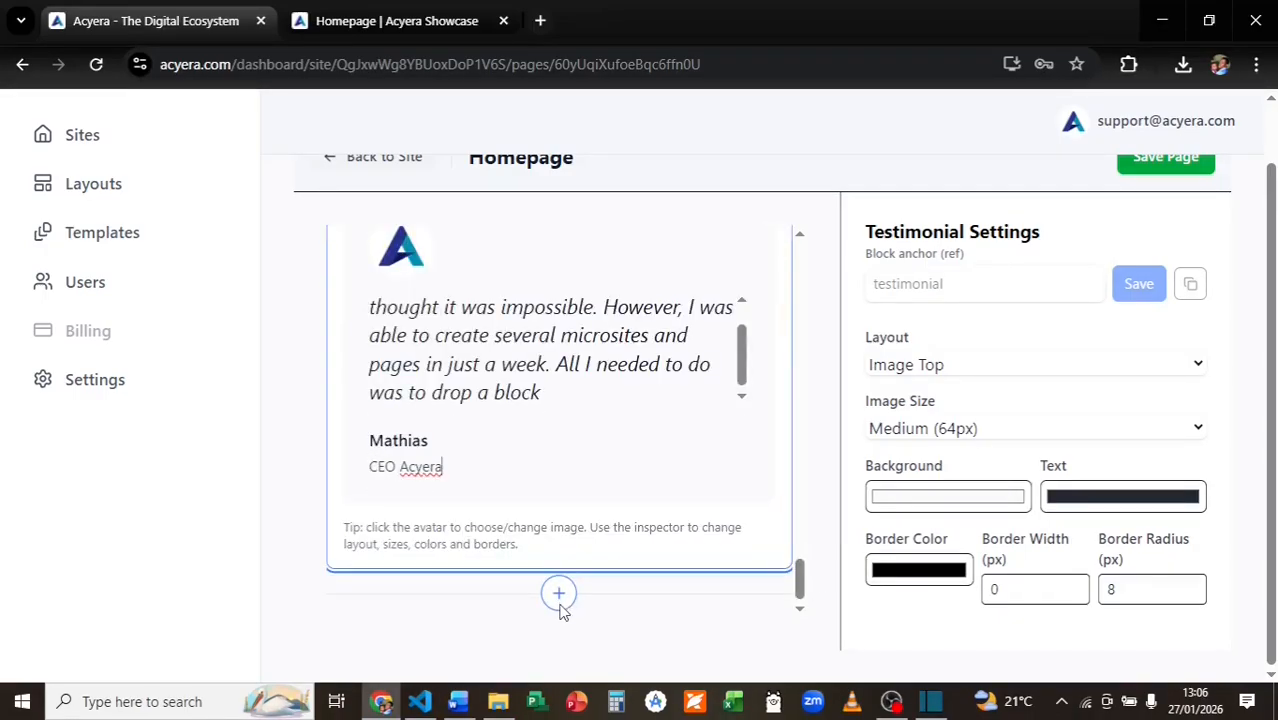
click(559, 591)
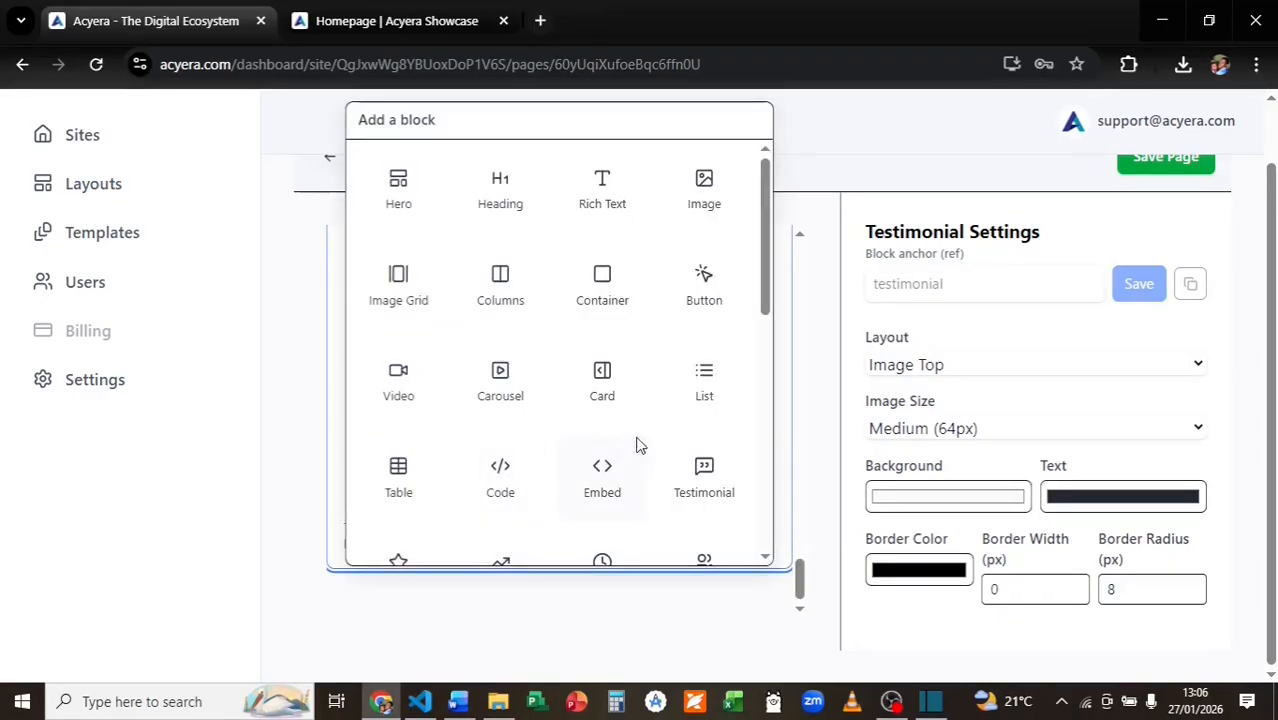
Add a Countdown block below the testimonial and view its settings.
drag(766, 265, 757, 345)
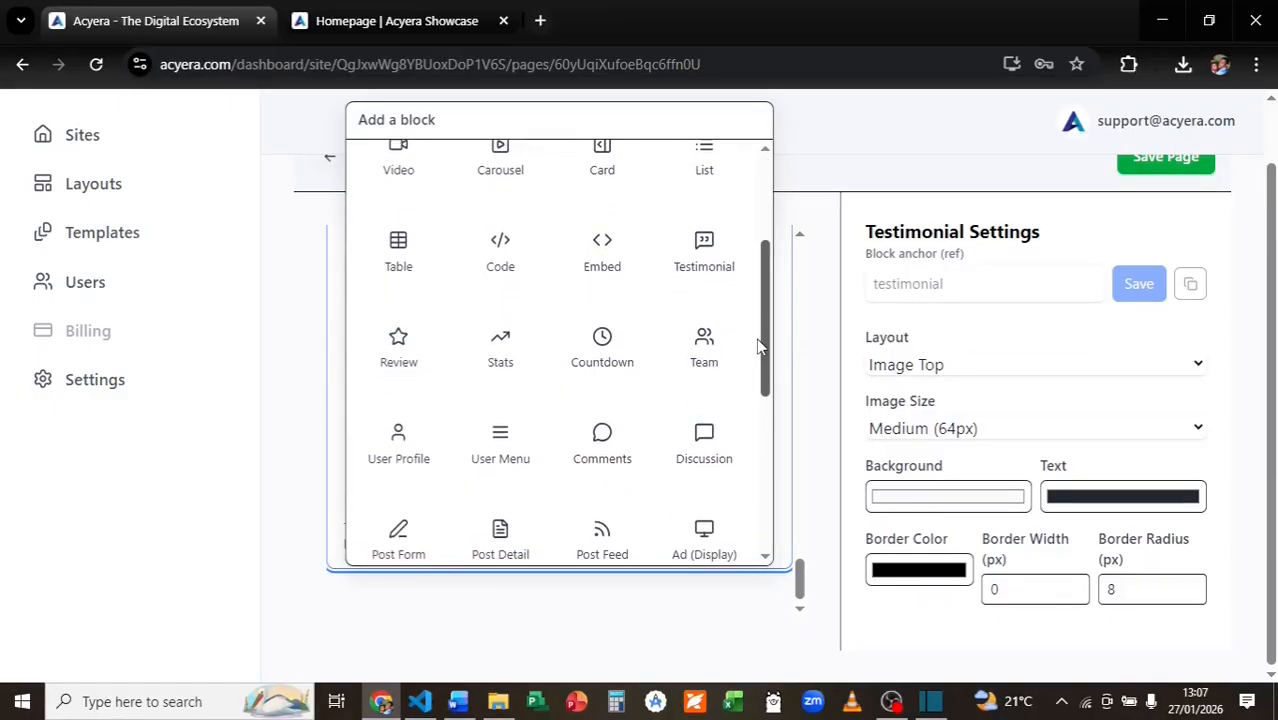
click(622, 343)
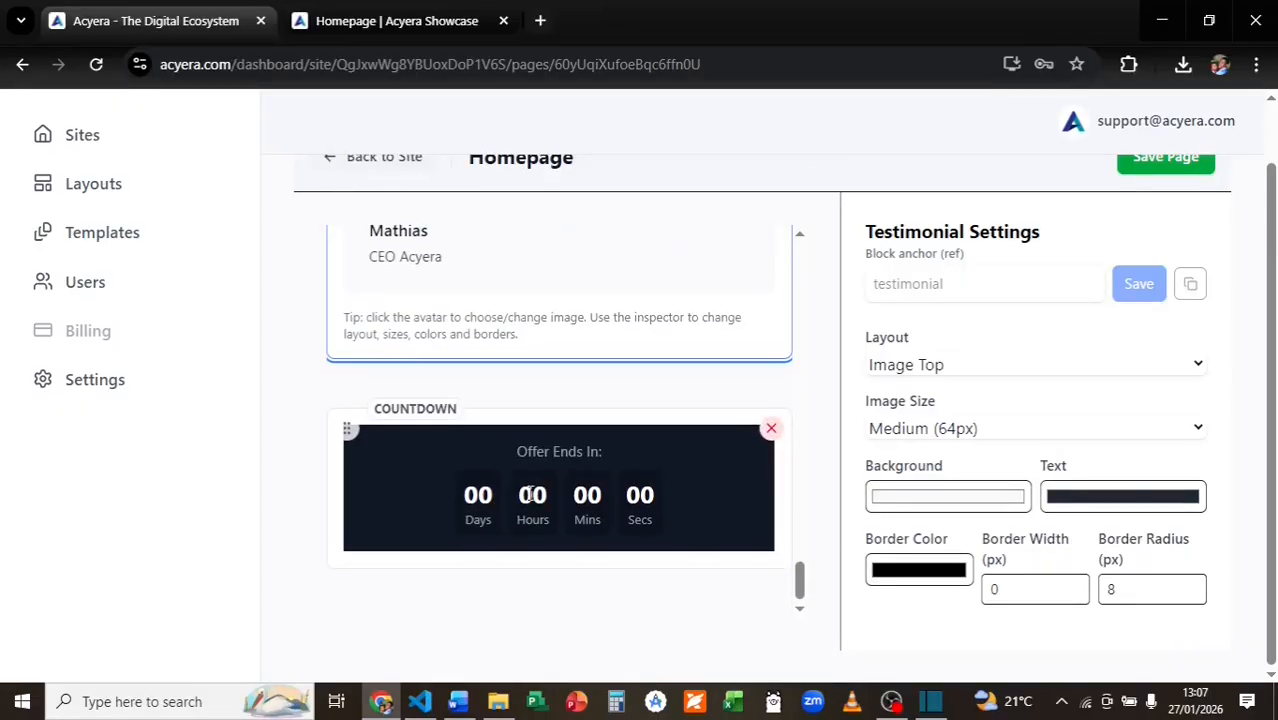
click(550, 456)
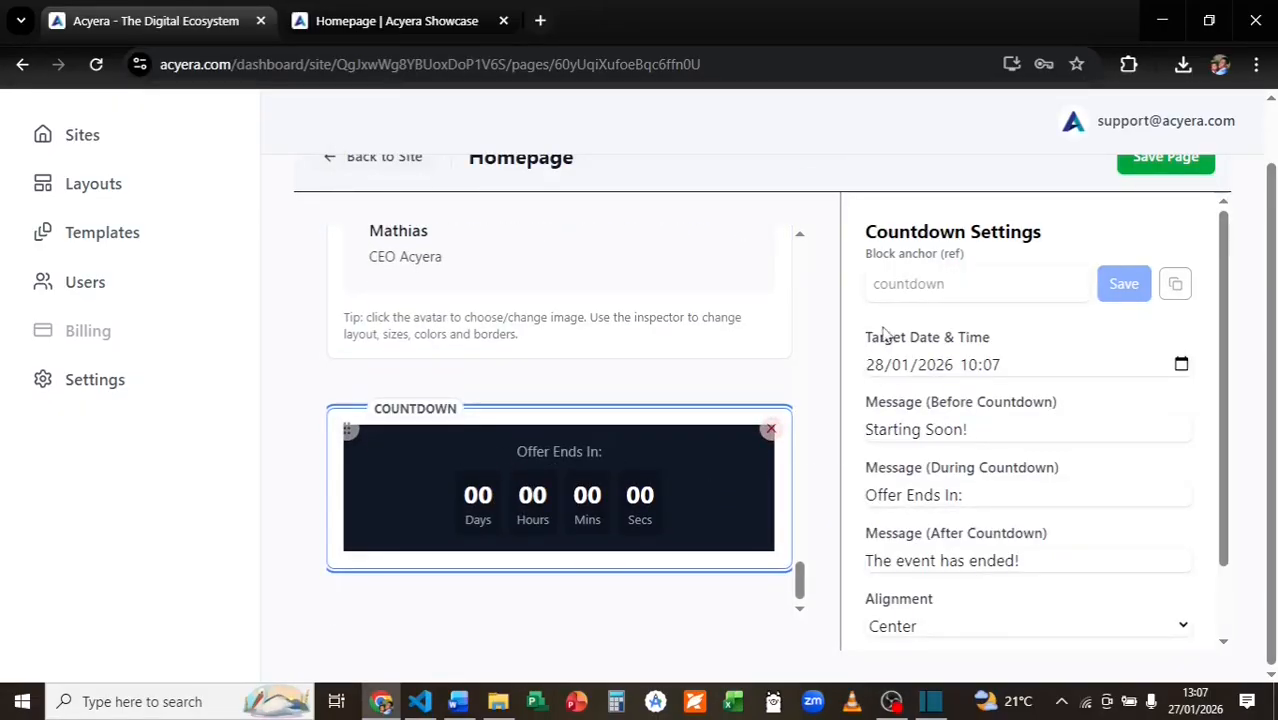
scroll(897, 422, down, 2)
scroll(884, 325, up, 3)
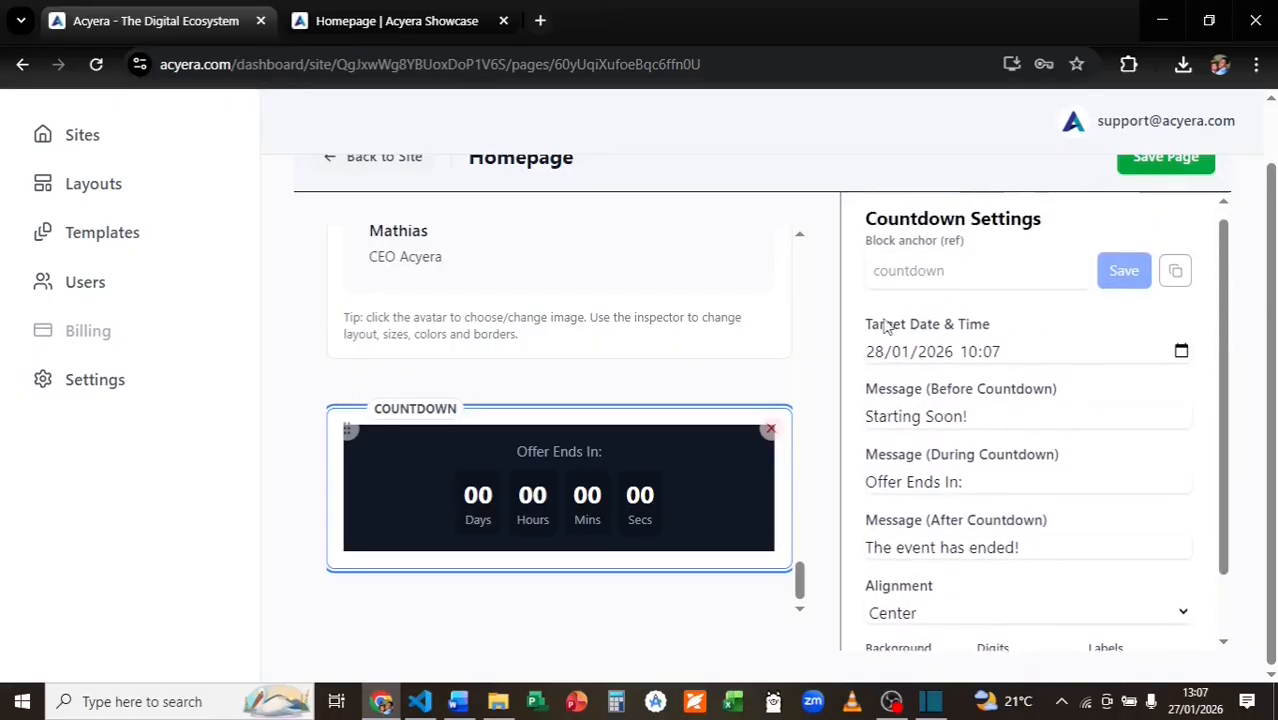
Edit the countdown's Starting Soon message, then bring up the add-block list under it.
click(898, 462)
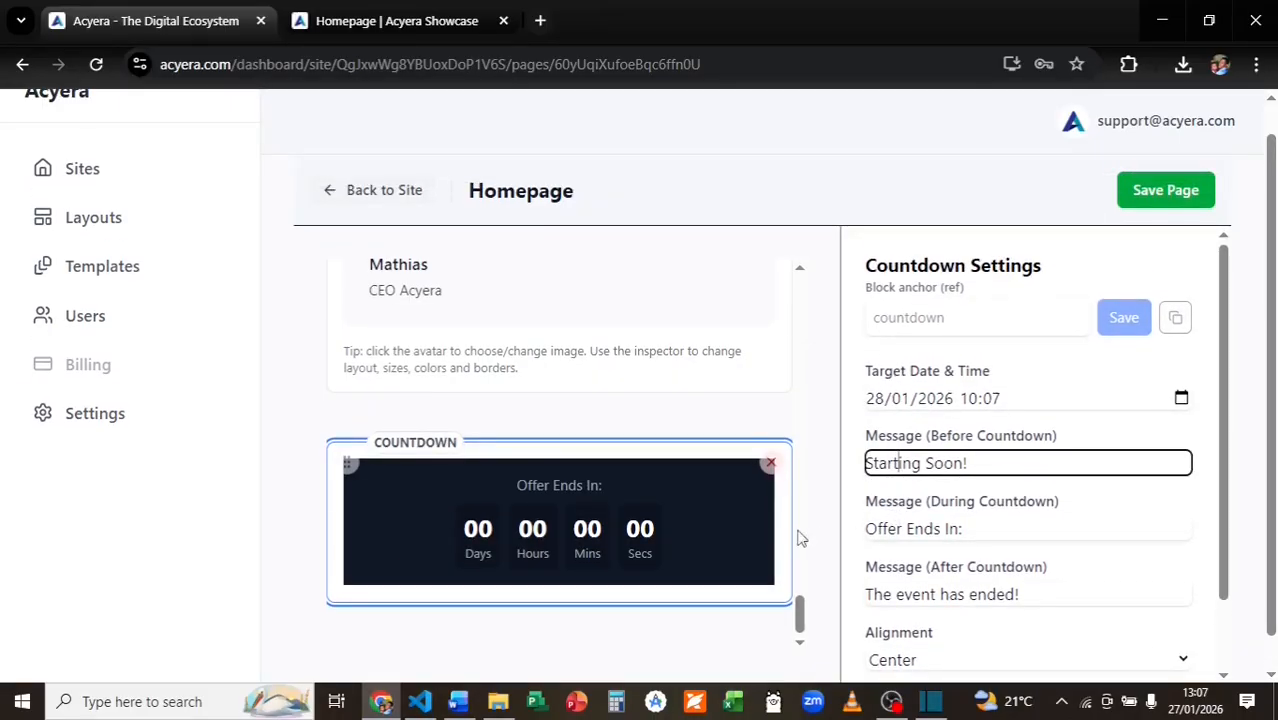
scroll(801, 539, down, 1)
scroll(892, 370, up, 1)
scroll(707, 550, down, 1)
click(559, 593)
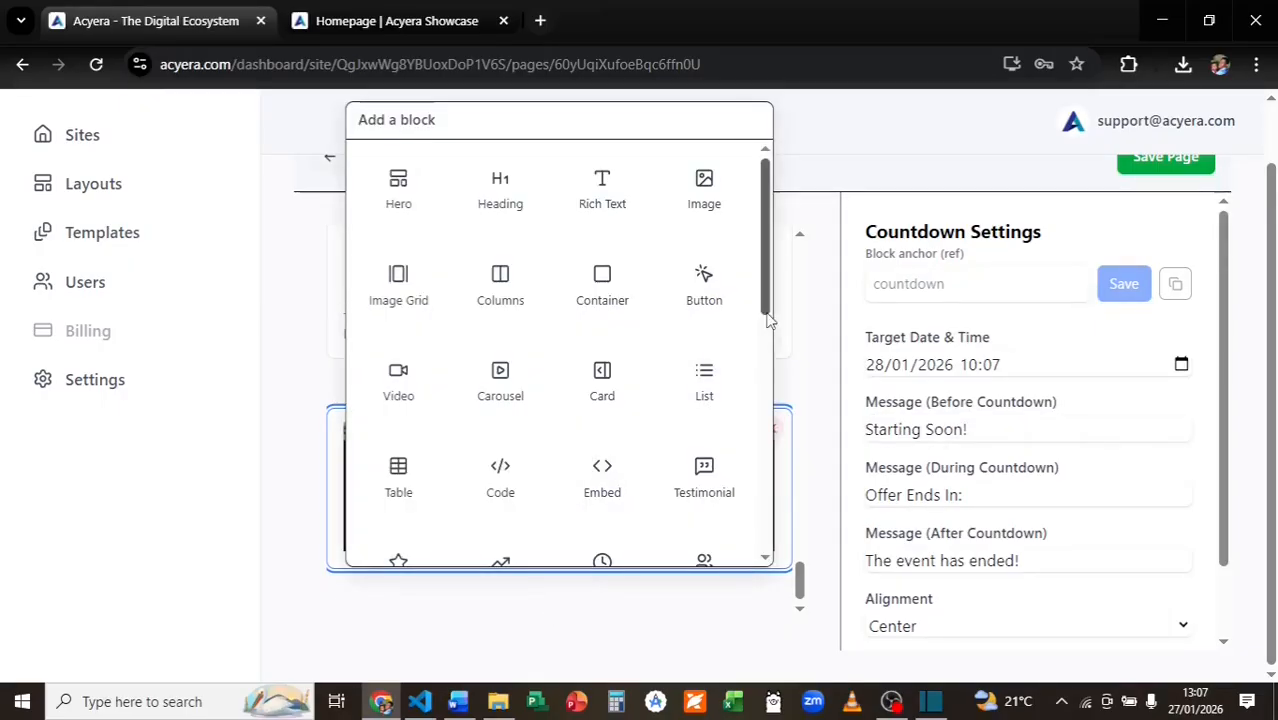
Add a floating WhatsApp chat block below the countdown and view its Whatsapp Settings.
scroll(769, 325, down, 2)
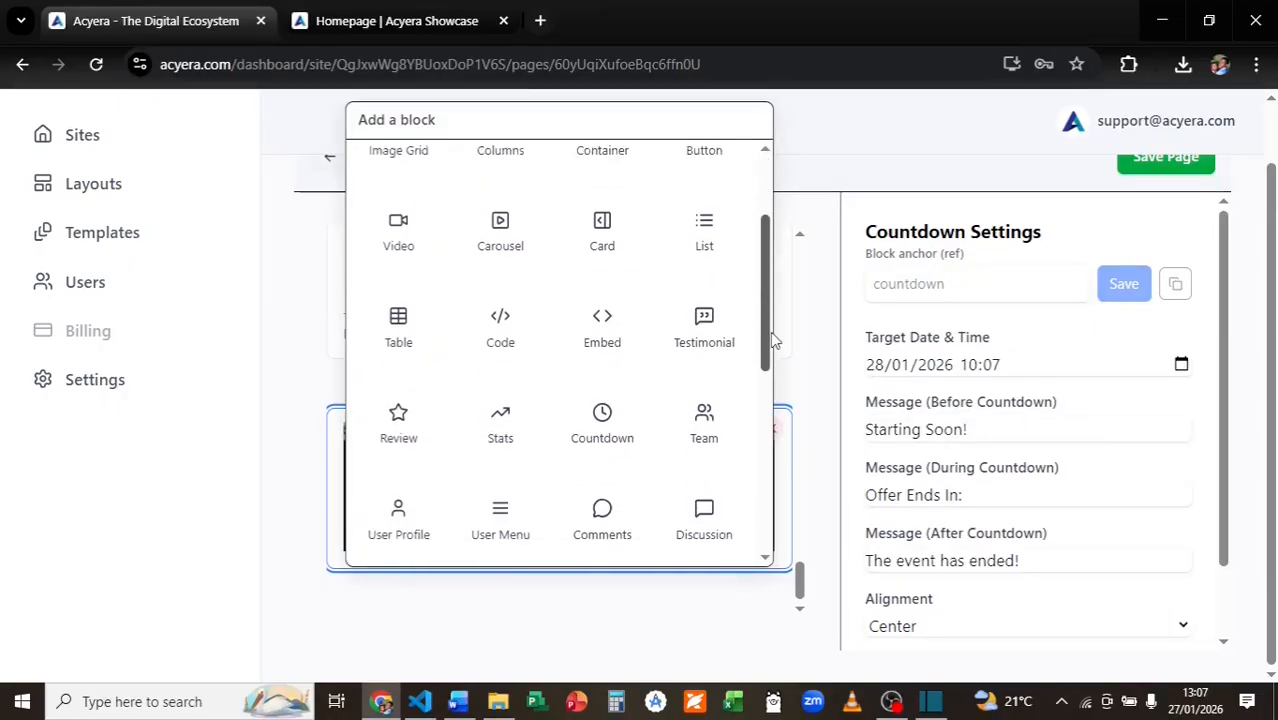
drag(771, 333, 766, 419)
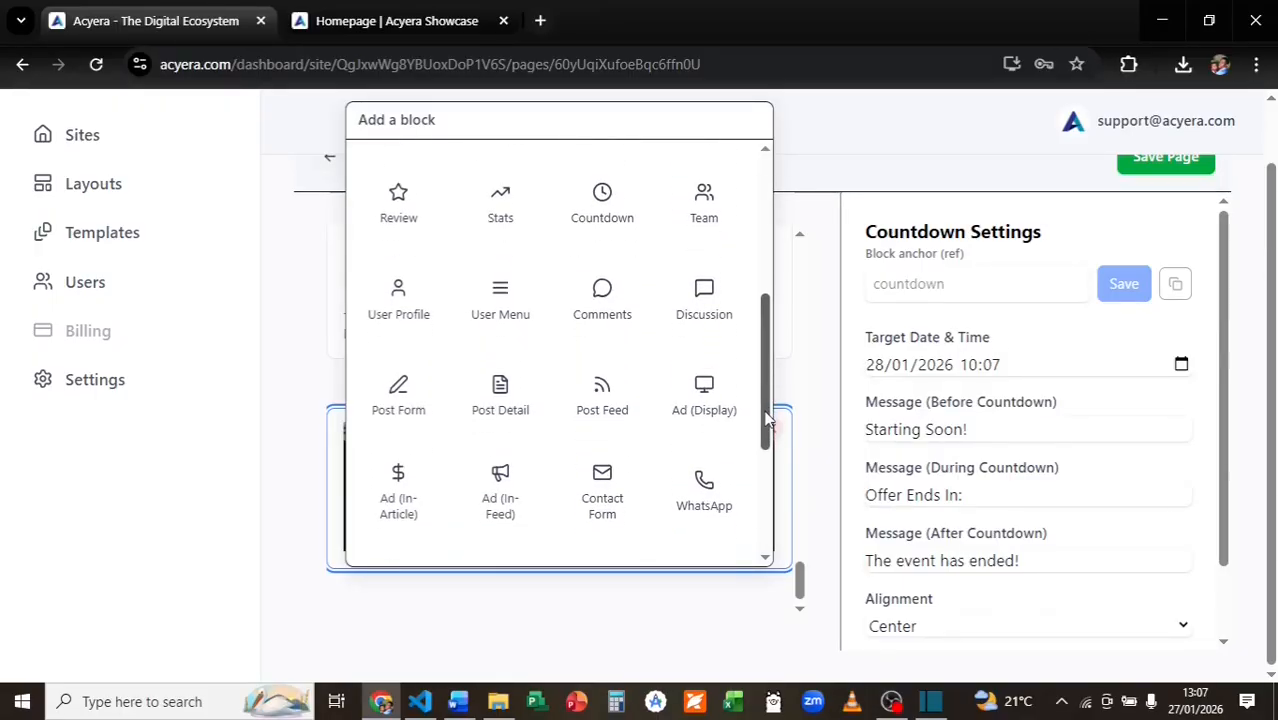
click(692, 490)
drag(799, 558, 797, 580)
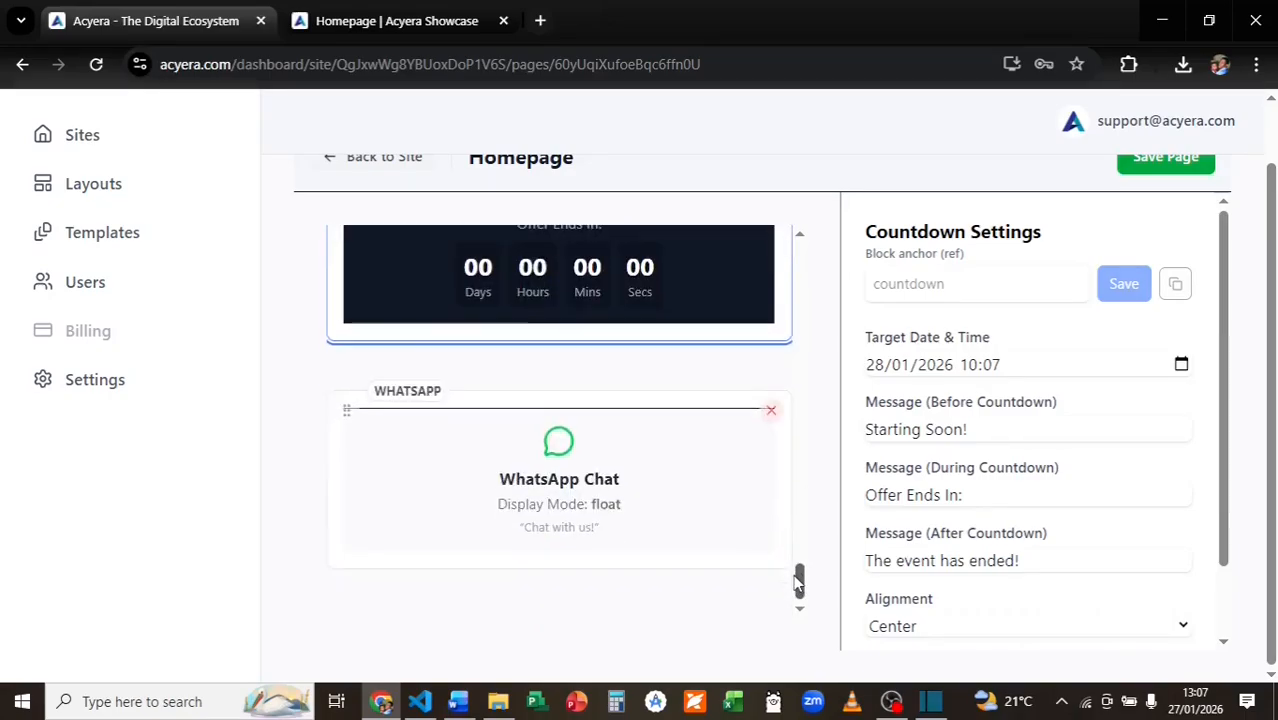
click(637, 518)
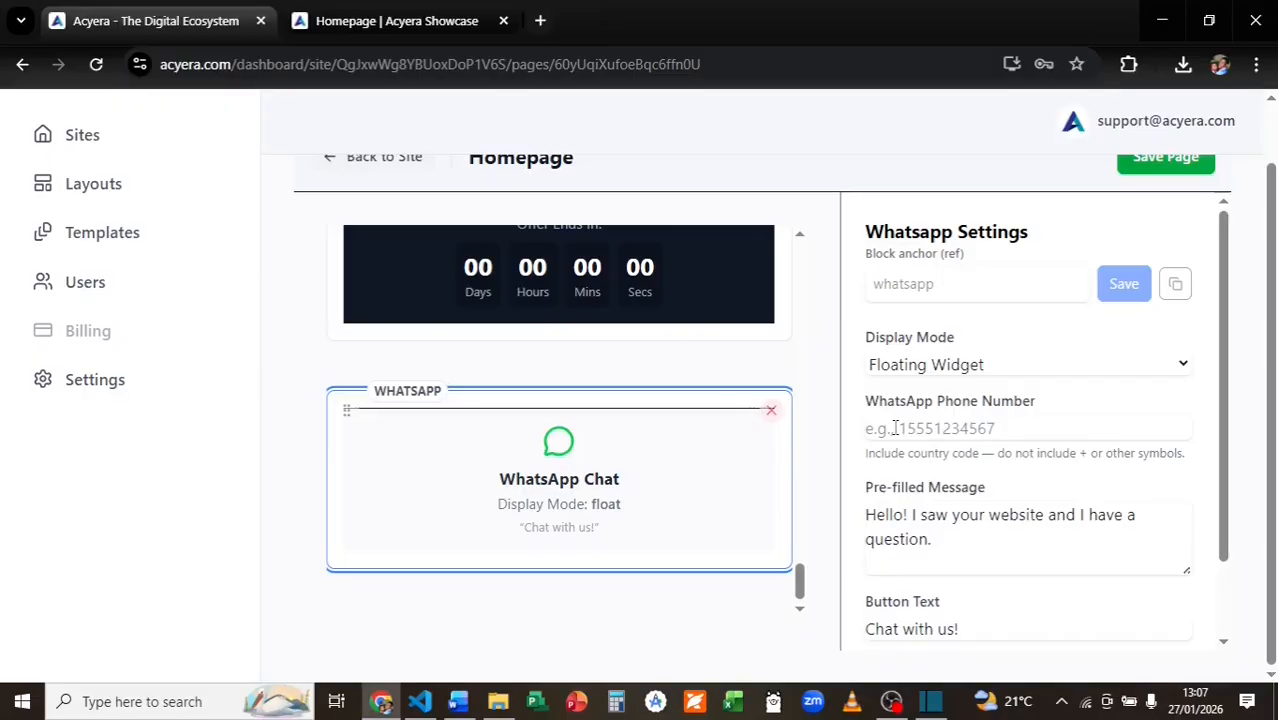
Insert a Map block beneath the WhatsApp block.
scroll(918, 505, down, 1)
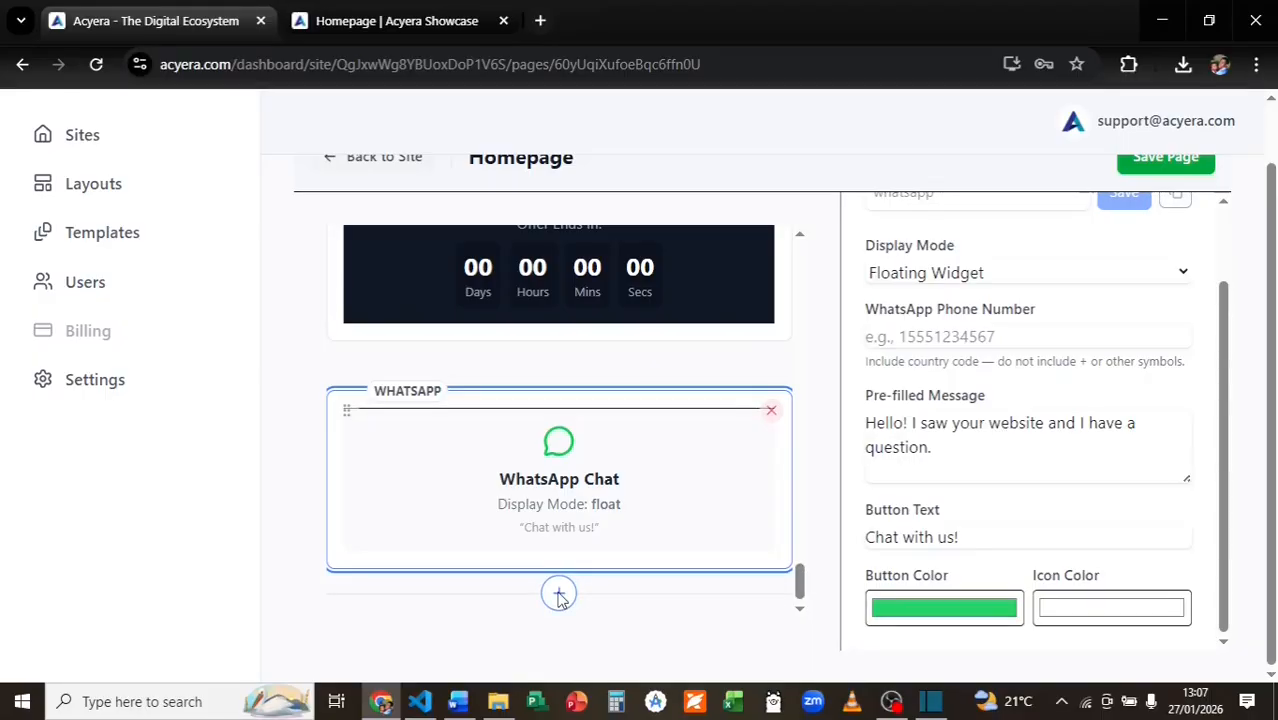
click(559, 594)
click(405, 522)
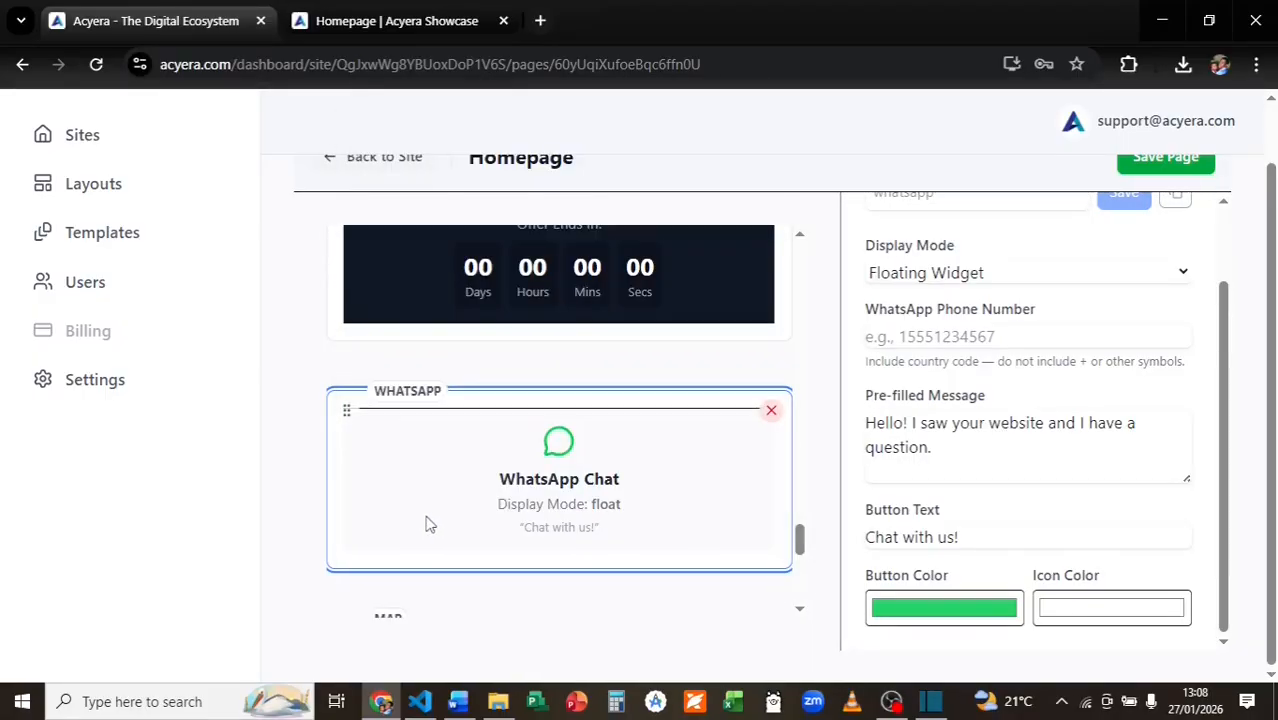
Point the Map block at Eiffel Tower, Paris, France, keeping the Roadmap map type.
scroll(510, 460, down, 2)
click(562, 425)
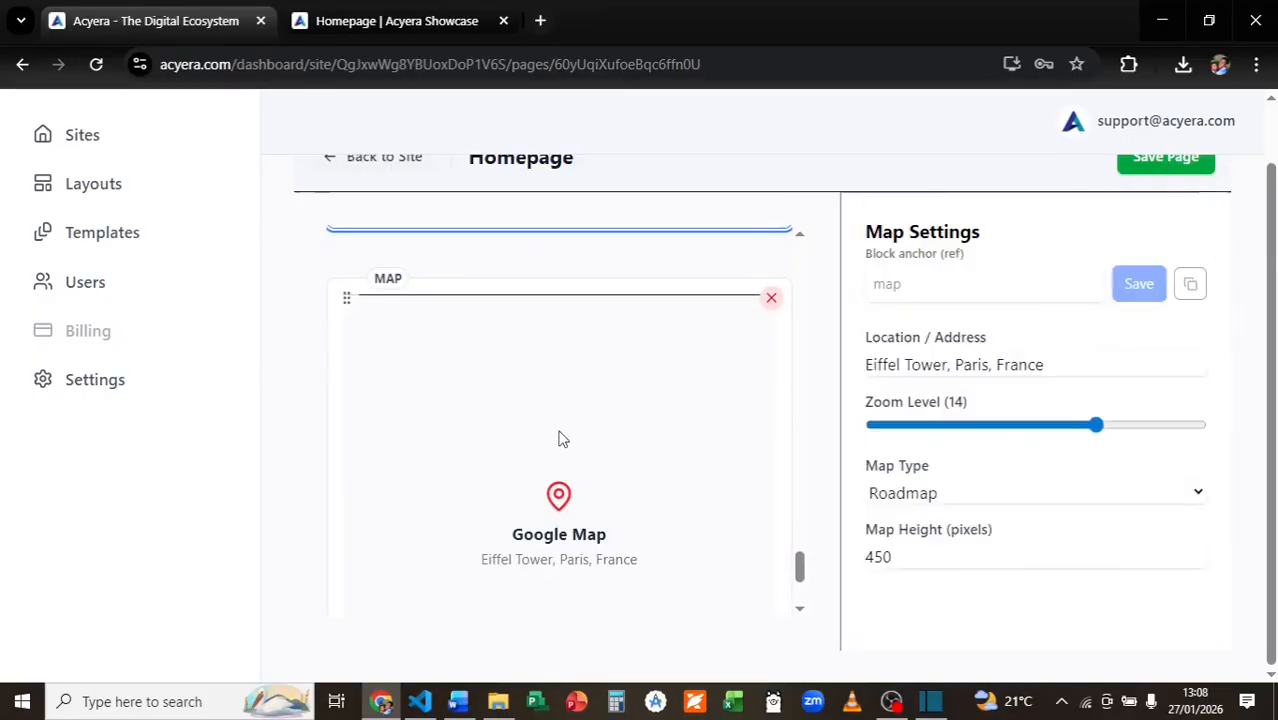
click(928, 282)
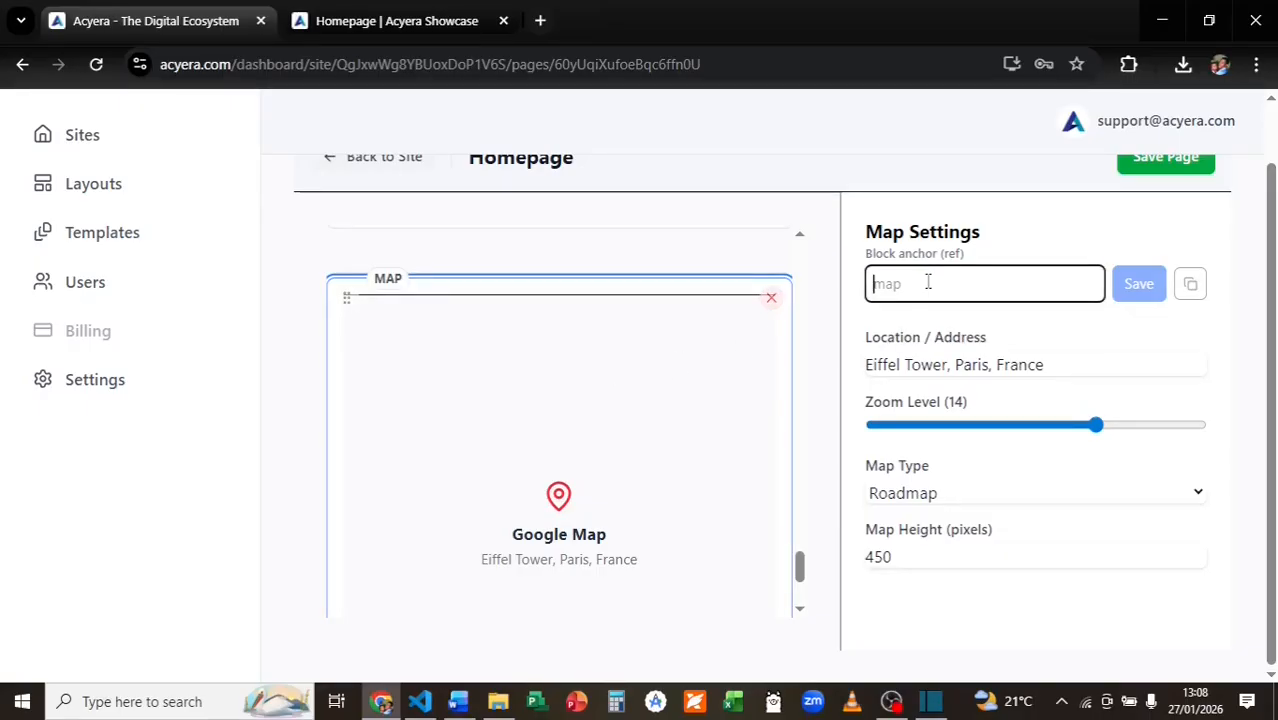
click(973, 364)
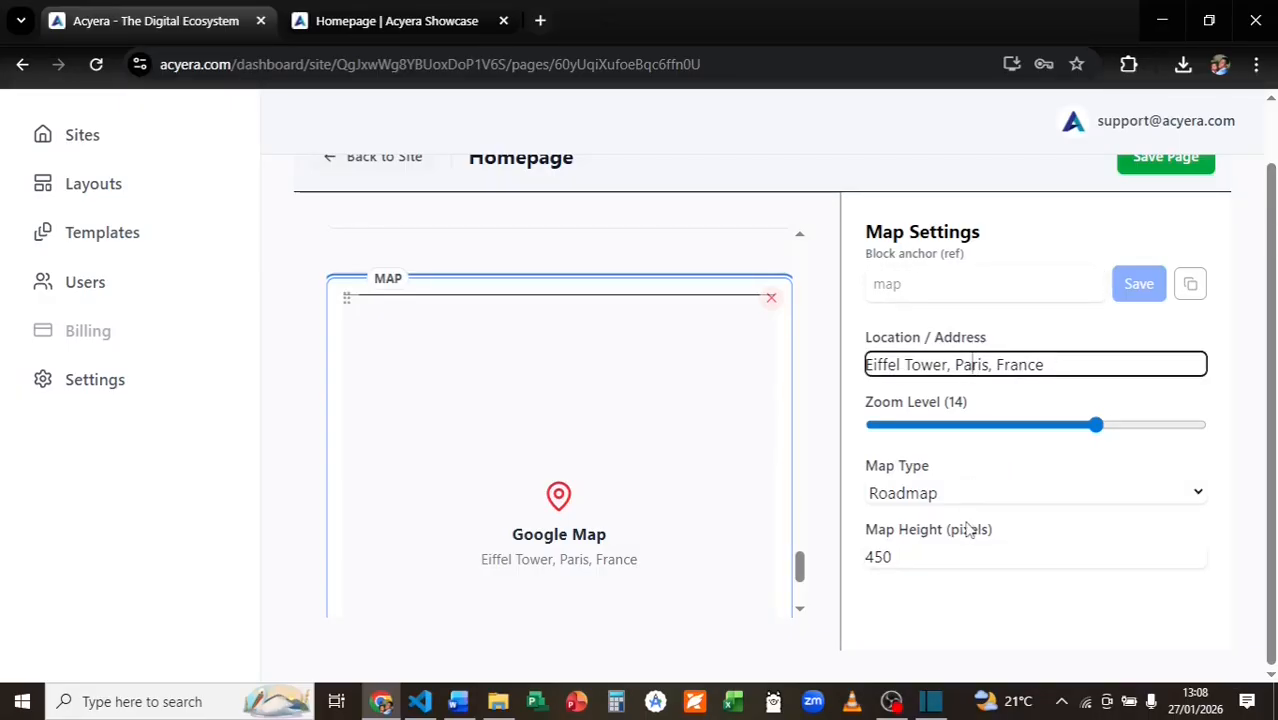
click(944, 491)
click(942, 495)
Save the homepage and return to the live Homepage | Acyera Showcase tab.
scroll(800, 613, down, 2)
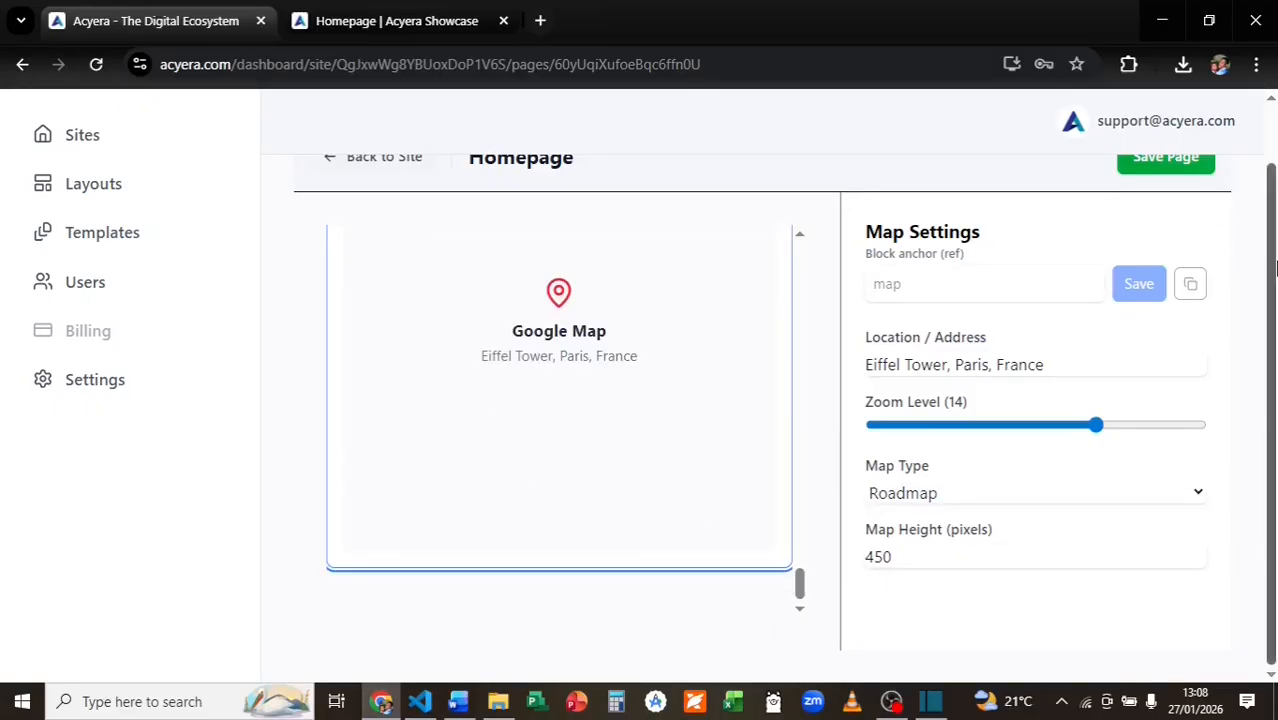
scroll(1127, 230, up, 2)
click(1127, 215)
click(383, 12)
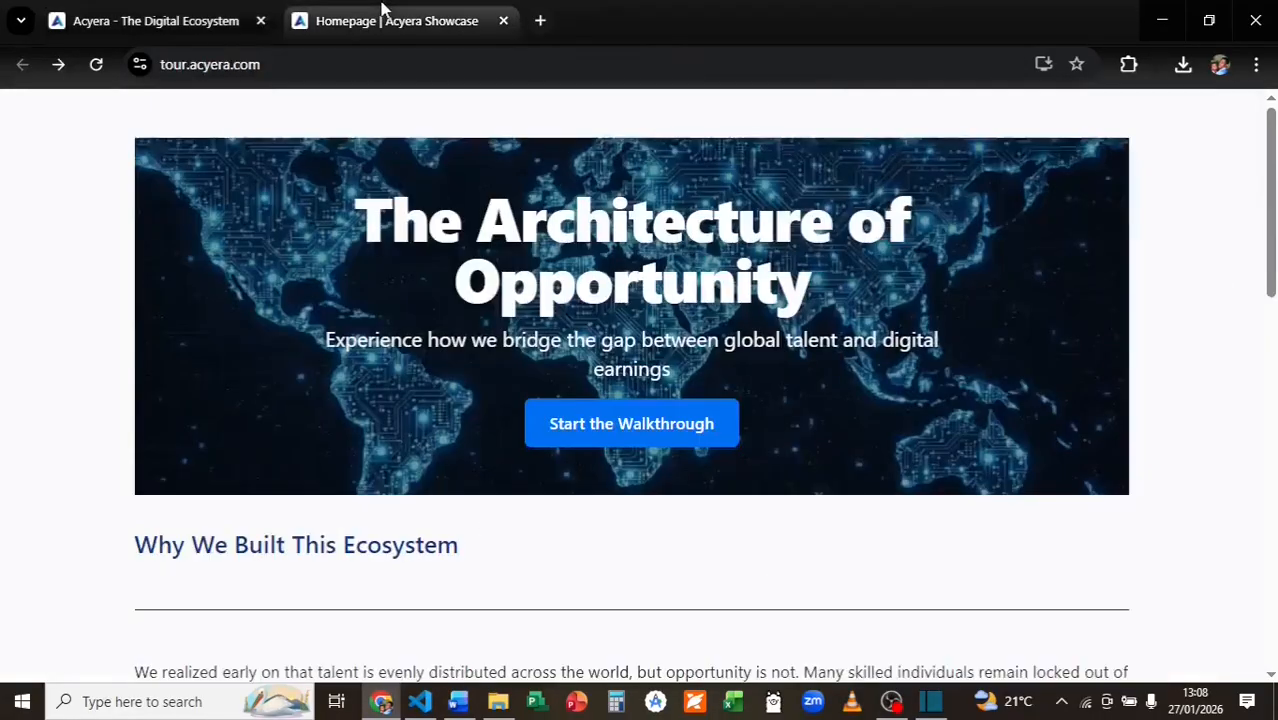
Reload the live homepage and check the reviews, Happy users stat, testimonial and countdown.
click(96, 66)
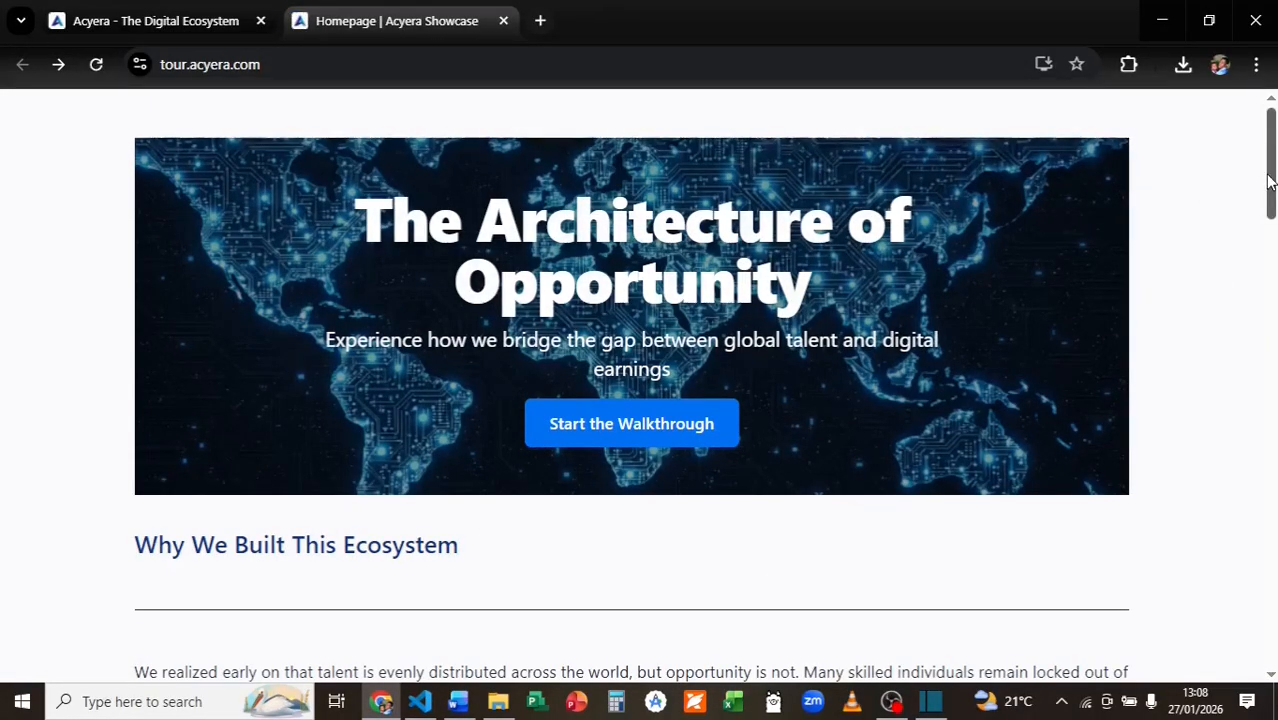
drag(1268, 181, 1167, 456)
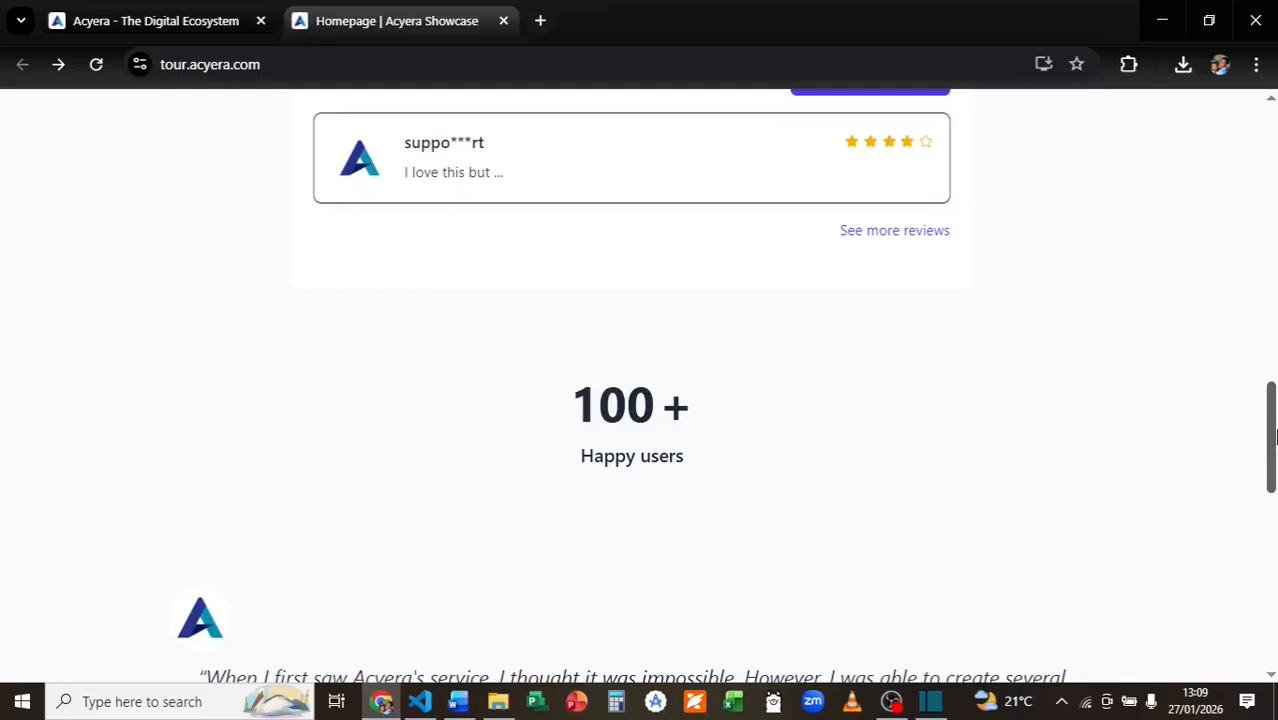
drag(1276, 435, 1262, 485)
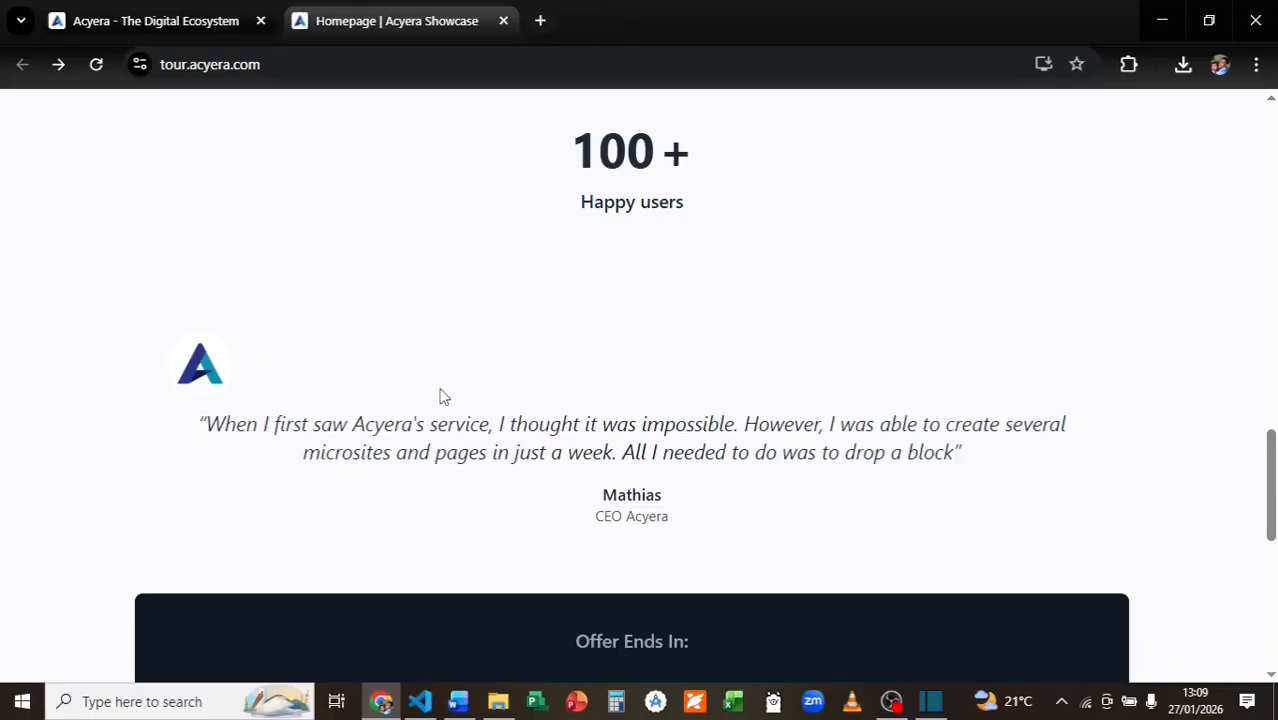
drag(1272, 497, 1265, 624)
Zoom the Eiffel Tower map in twice, then back out one level.
click(704, 448)
double_click(685, 446)
double_click(685, 446)
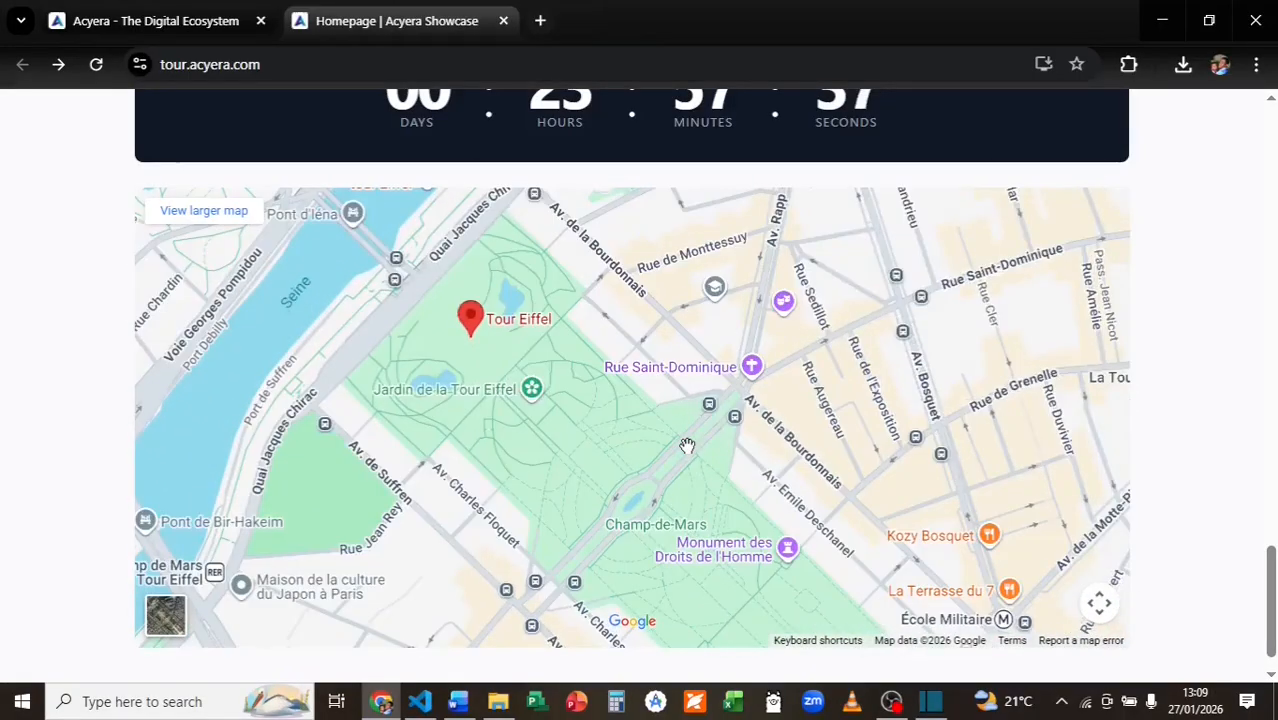
click(1102, 606)
click(1048, 605)
drag(1272, 564, 1274, 533)
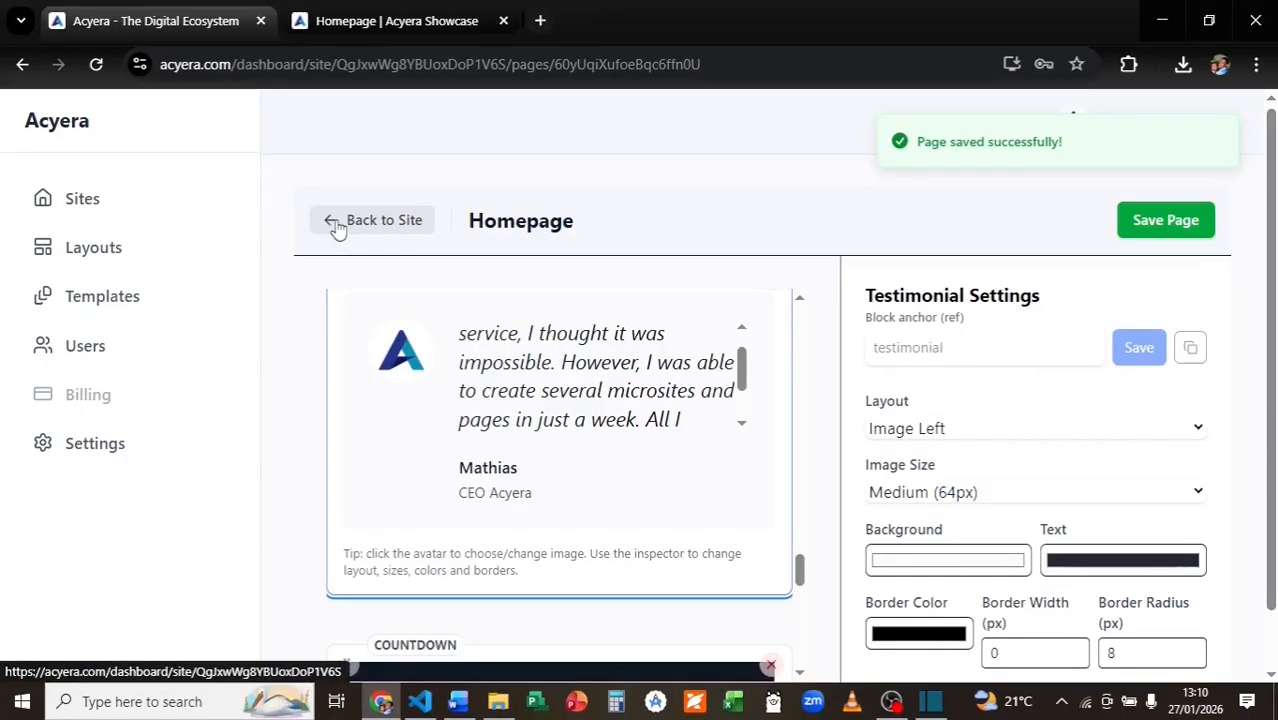
Return to Manage Site and review its Ads tab, then its Users tab.
click(335, 227)
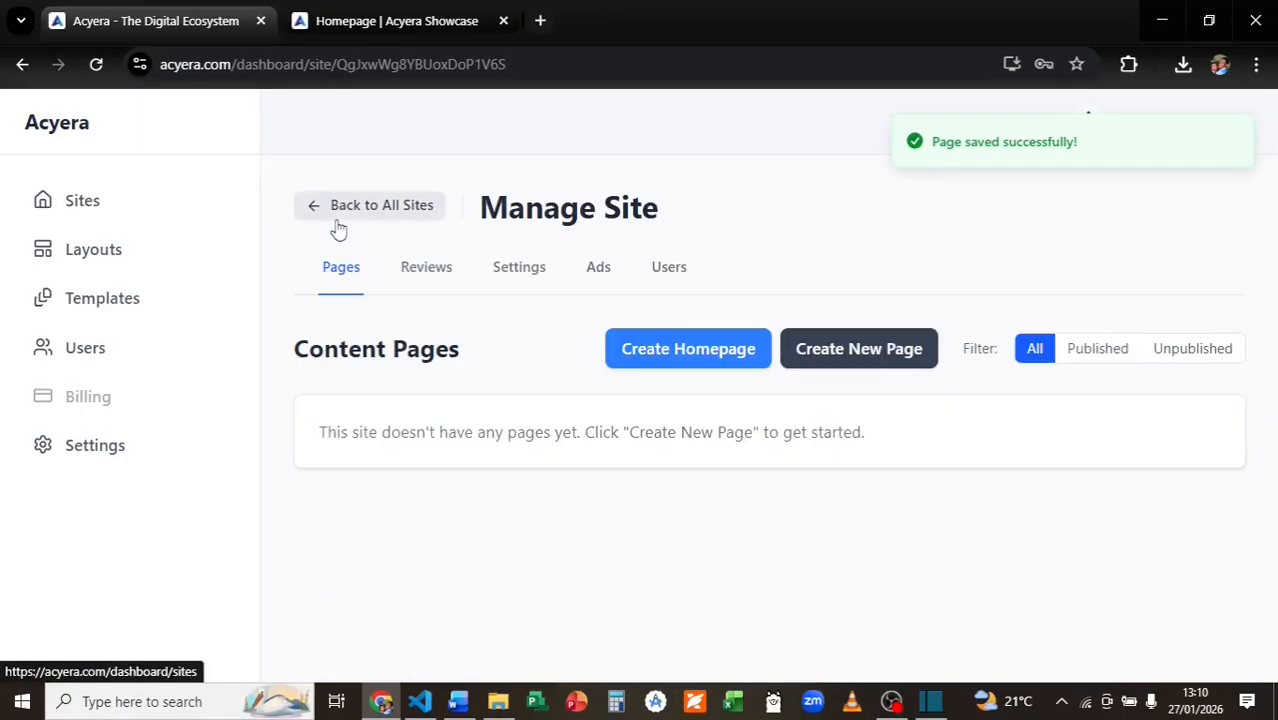
click(598, 268)
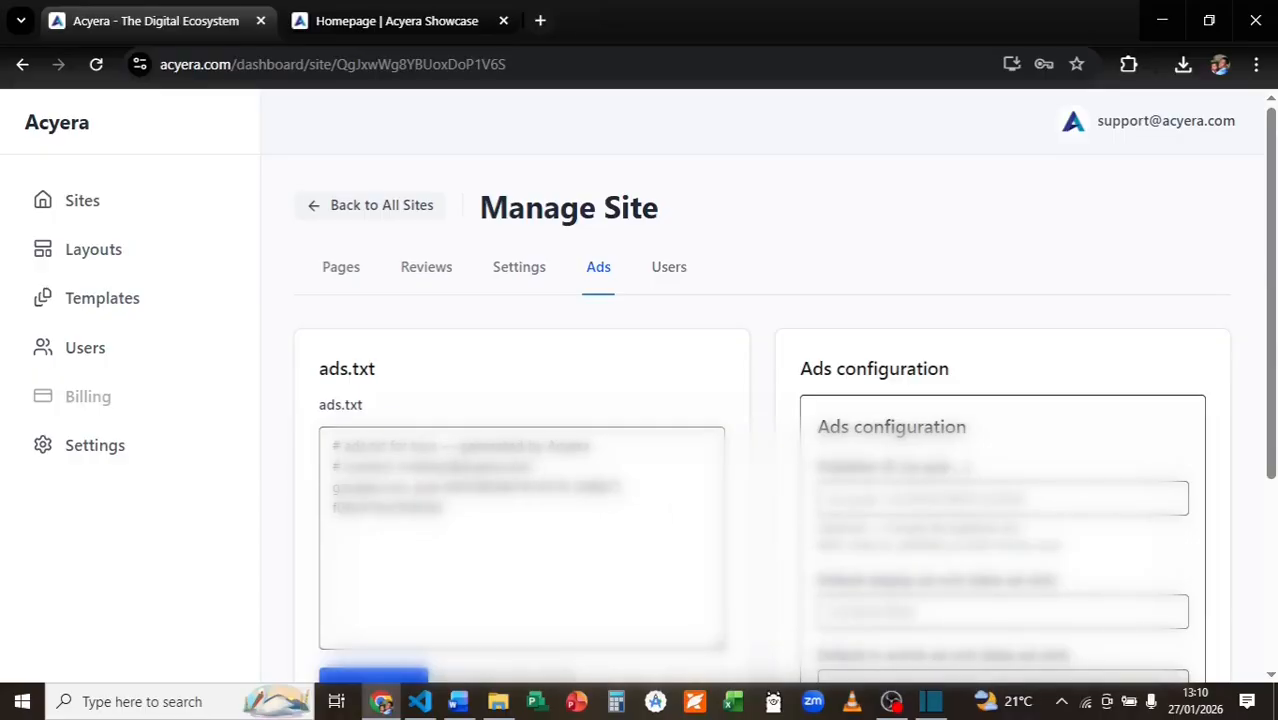
click(656, 270)
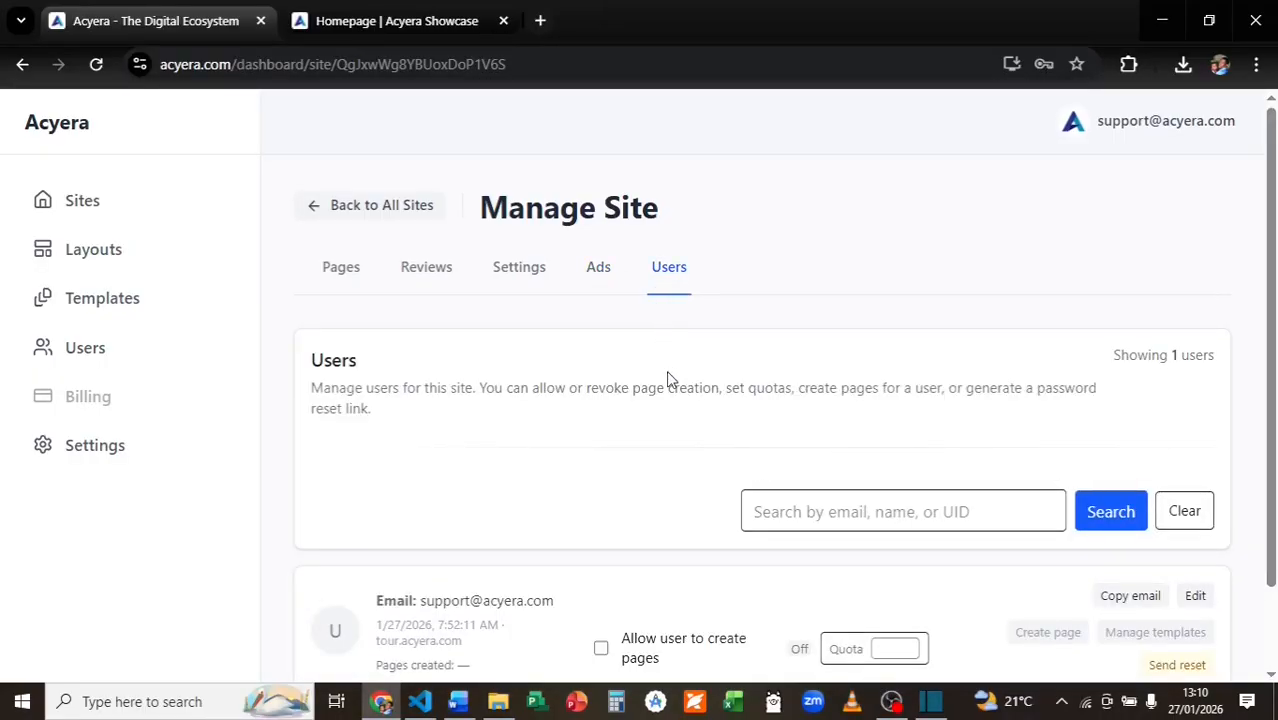
Toggle the user's Allow user to create pages on and off, then view the Acyera homepage footer.
scroll(585, 369, down, 2)
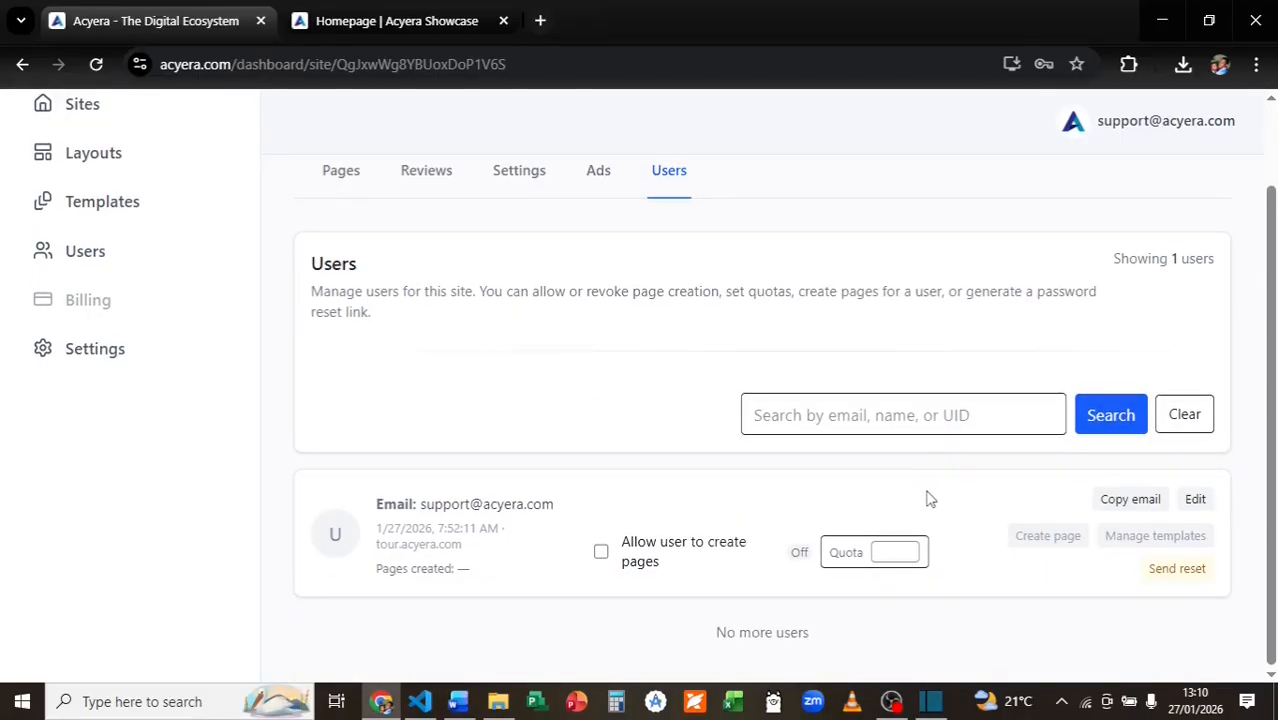
click(601, 553)
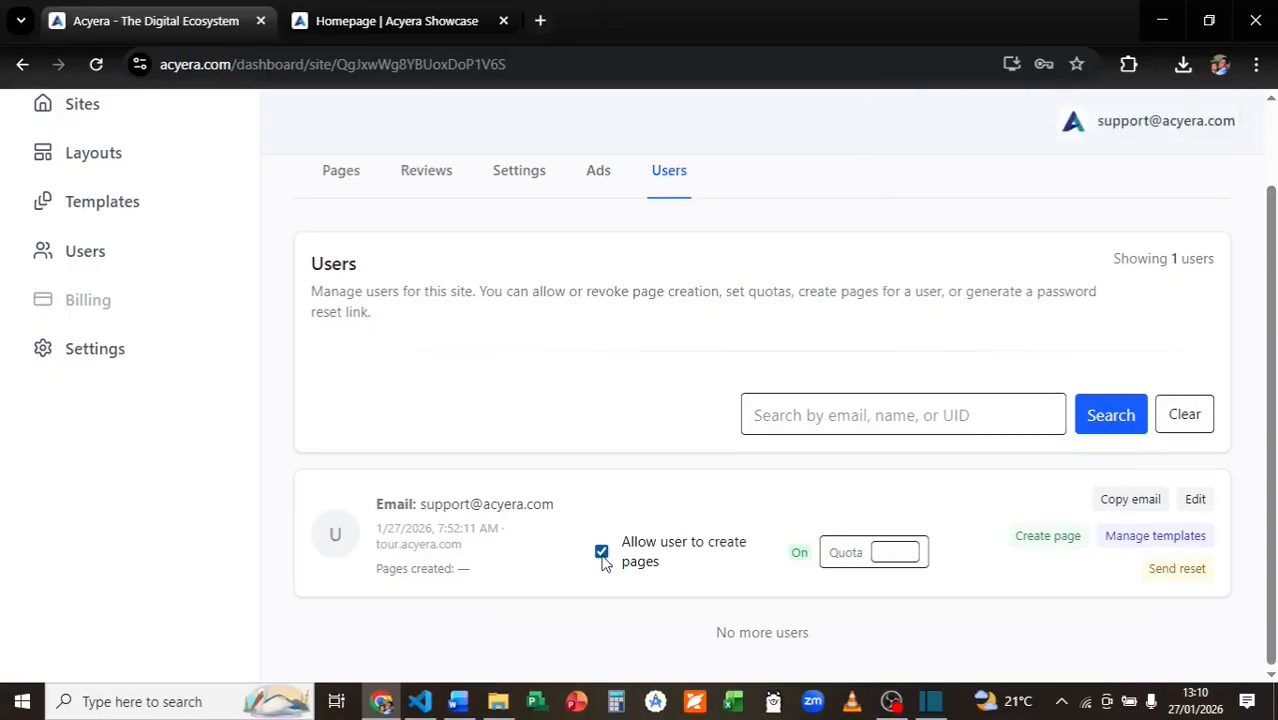
click(602, 556)
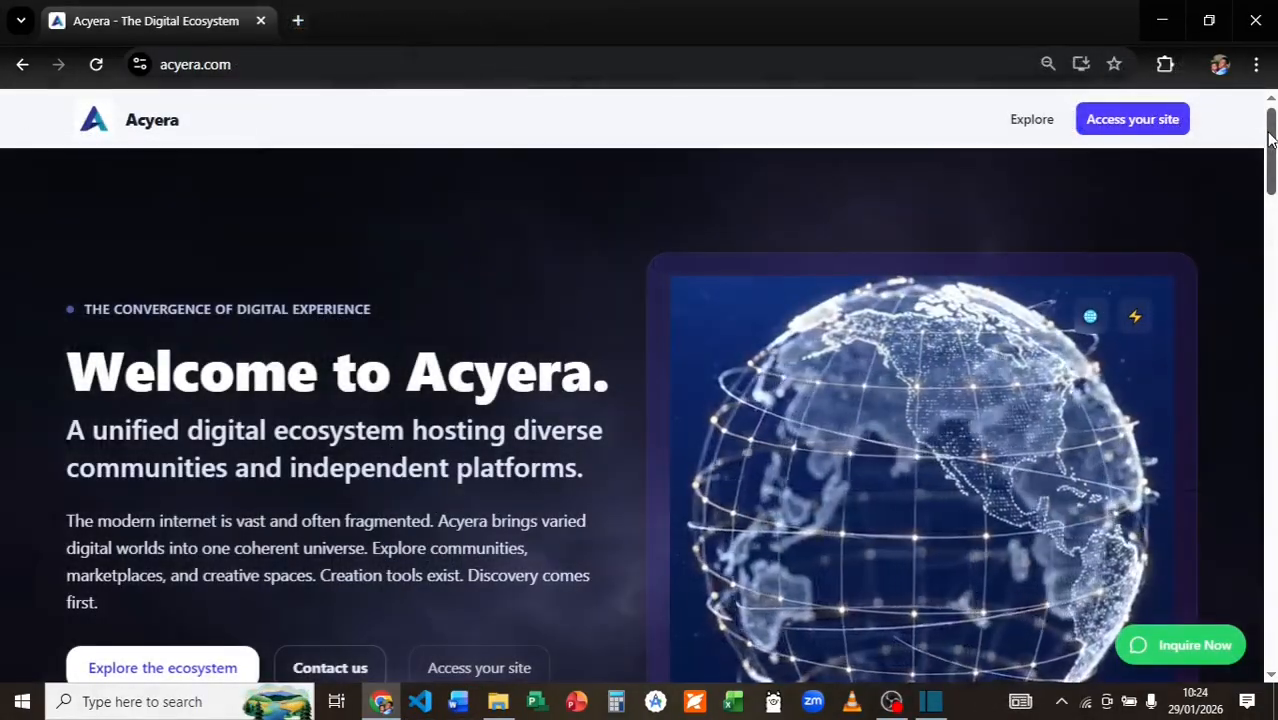
drag(1270, 130, 1273, 640)
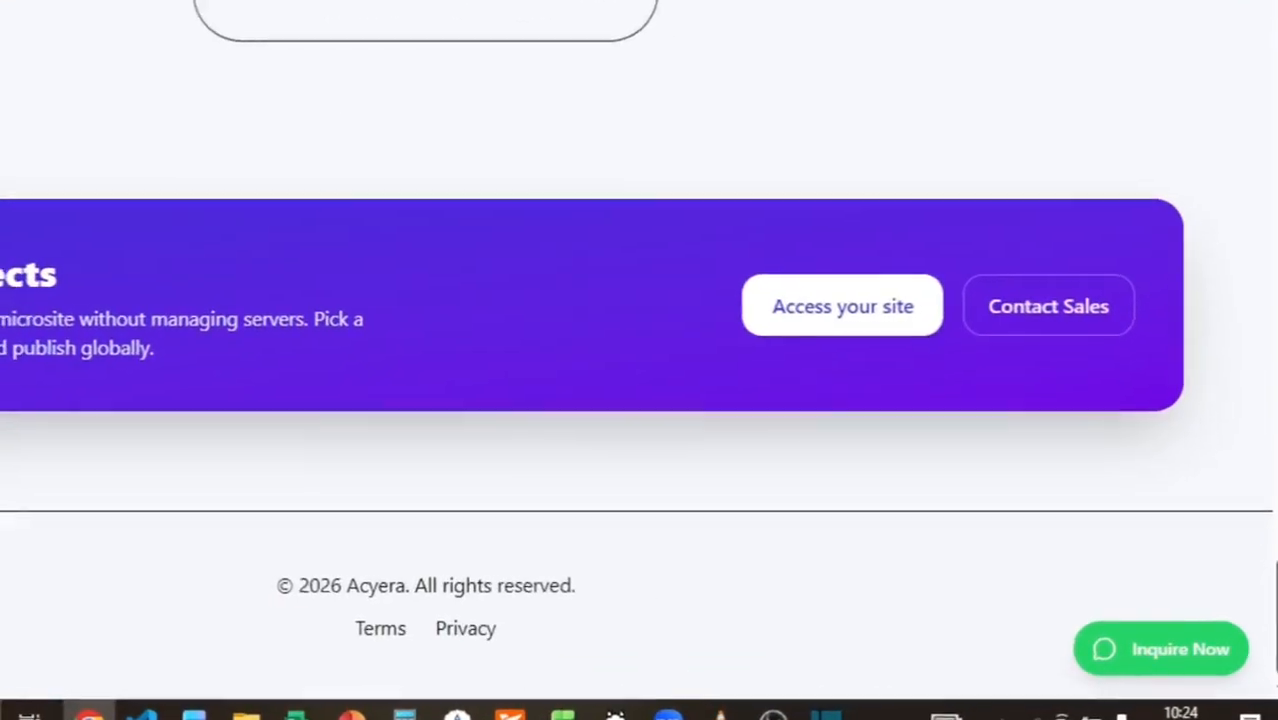